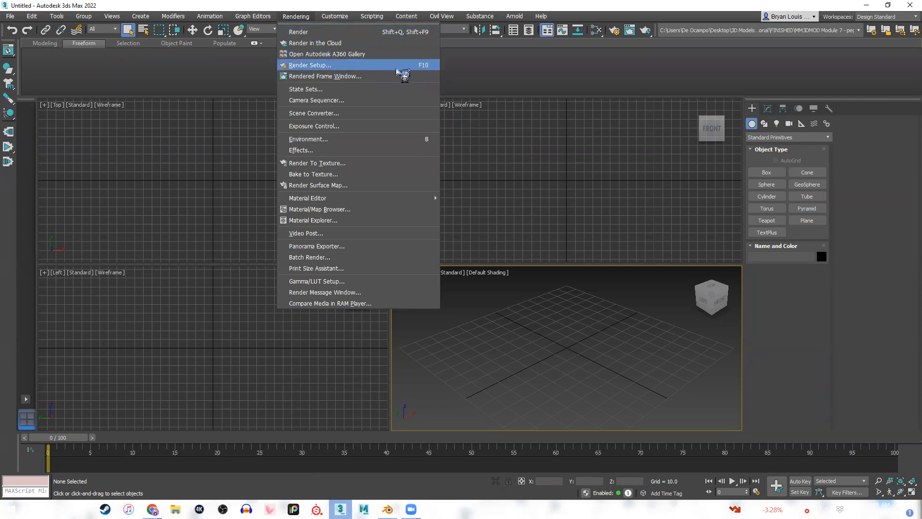
Open the Render Setup dialog for the Front view and place it clear over the middle of the viewports.
{"action": "left_click", "coordinate": [601, 75]}
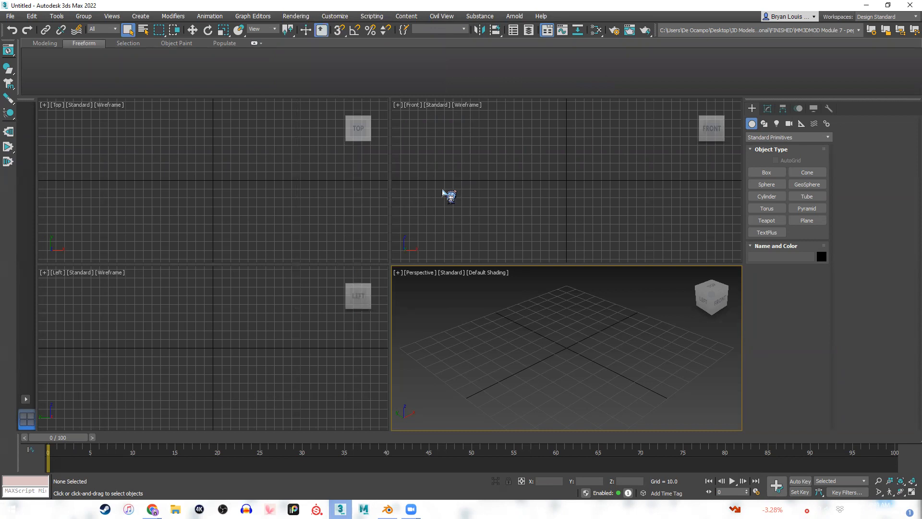
{"action": "left_click", "coordinate": [442, 192]}
{"action": "key", "text": "F10"}
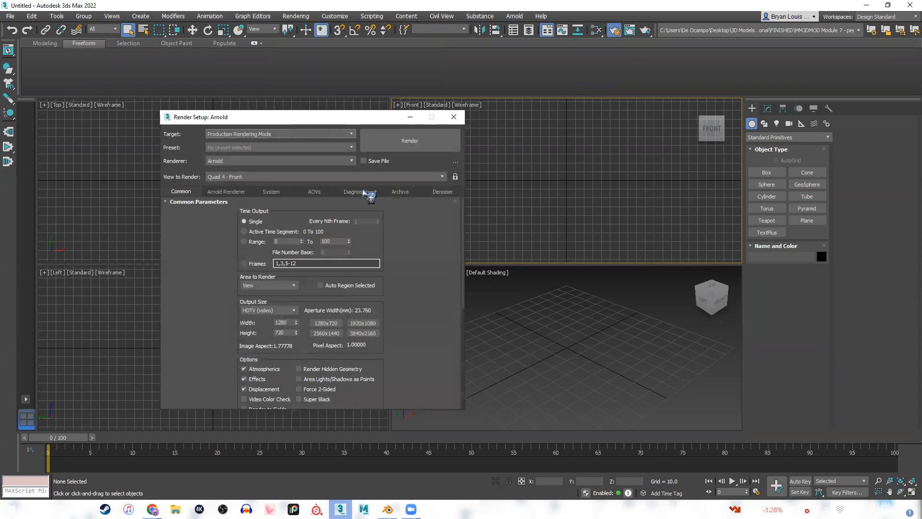
{"action": "left_click_drag", "start_coordinate": [271, 120], "coordinate": [409, 107]}
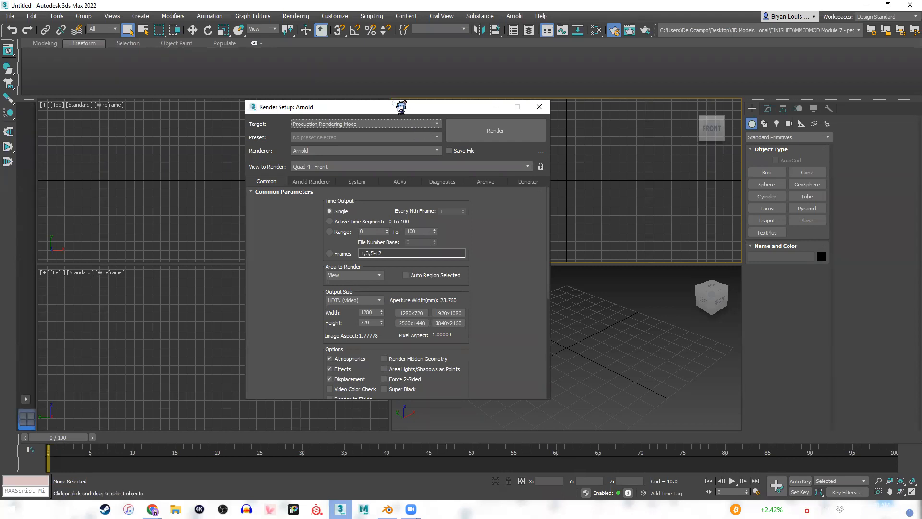
{"action": "left_click_drag", "start_coordinate": [393, 102], "coordinate": [388, 41]}
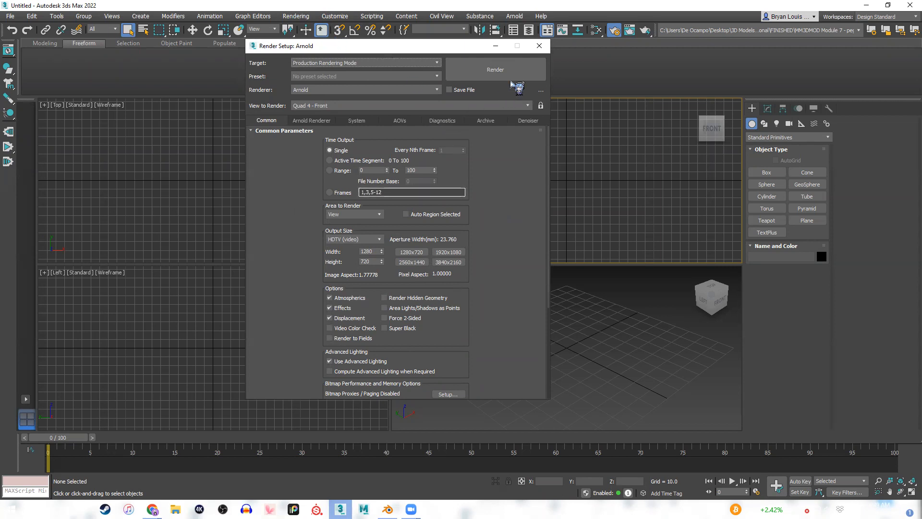
{"action": "left_click_drag", "start_coordinate": [400, 46], "coordinate": [448, 79]}
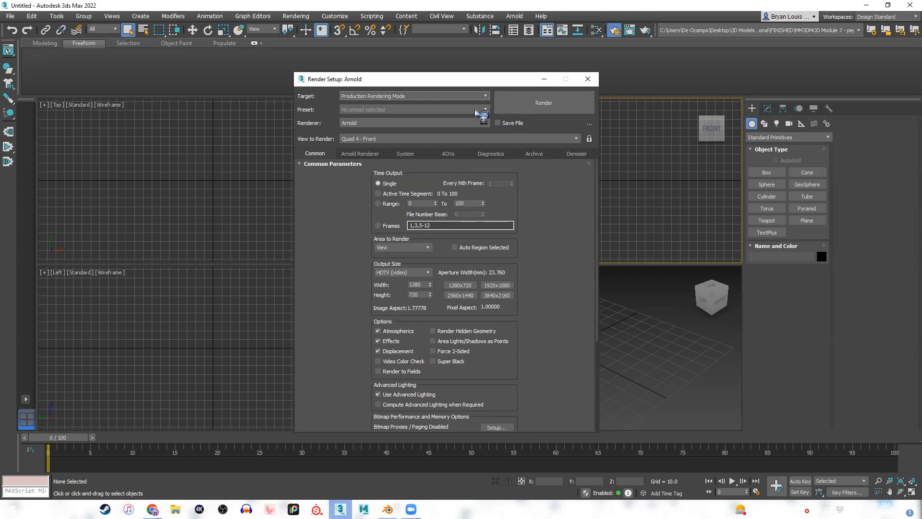
{"action": "left_click_drag", "start_coordinate": [393, 78], "coordinate": [395, 74]}
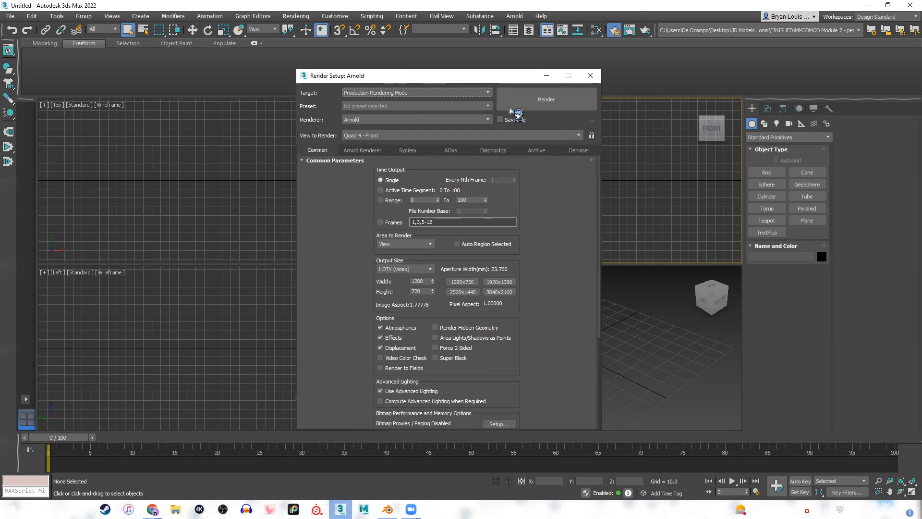
Switch the renderer to Scanline Renderer and back to Arnold.
{"action": "left_click", "coordinate": [464, 119]}
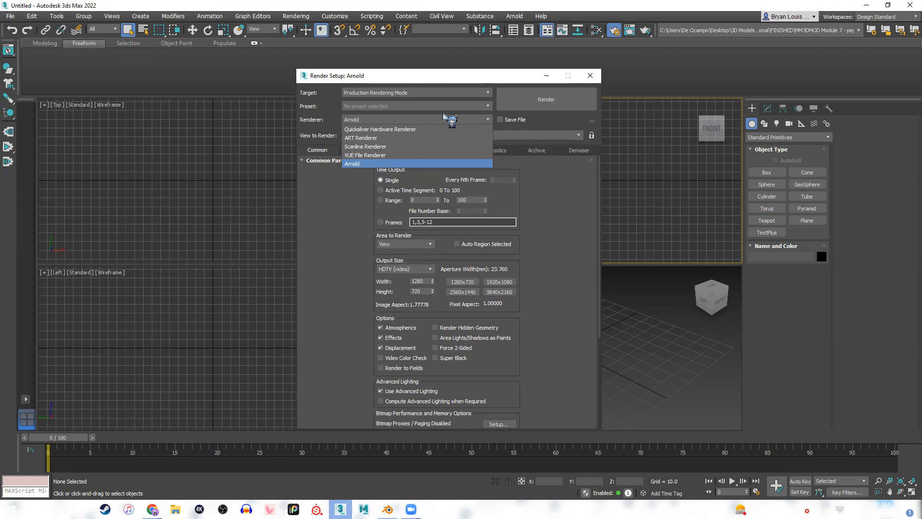
{"action": "left_click", "coordinate": [443, 113]}
{"action": "left_click", "coordinate": [443, 113]}
{"action": "left_click", "coordinate": [441, 115]}
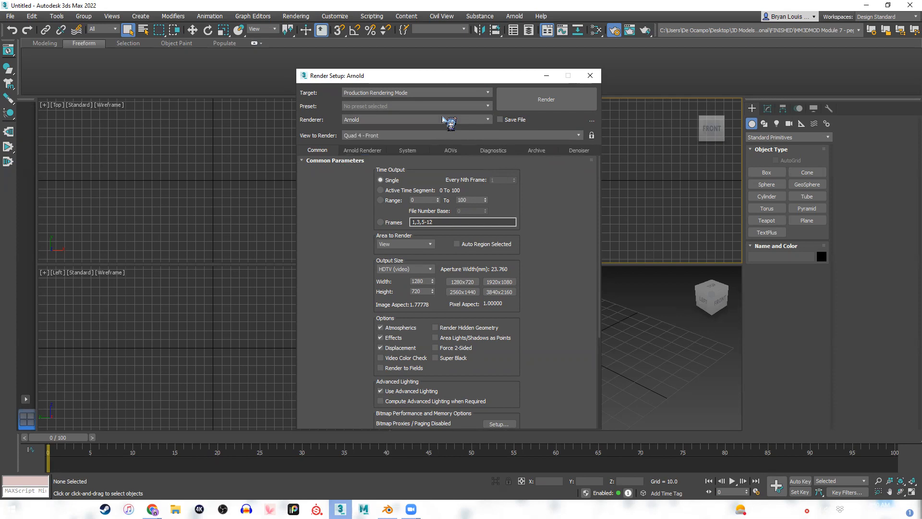
{"action": "left_click", "coordinate": [441, 118]}
{"action": "left_click", "coordinate": [381, 147]}
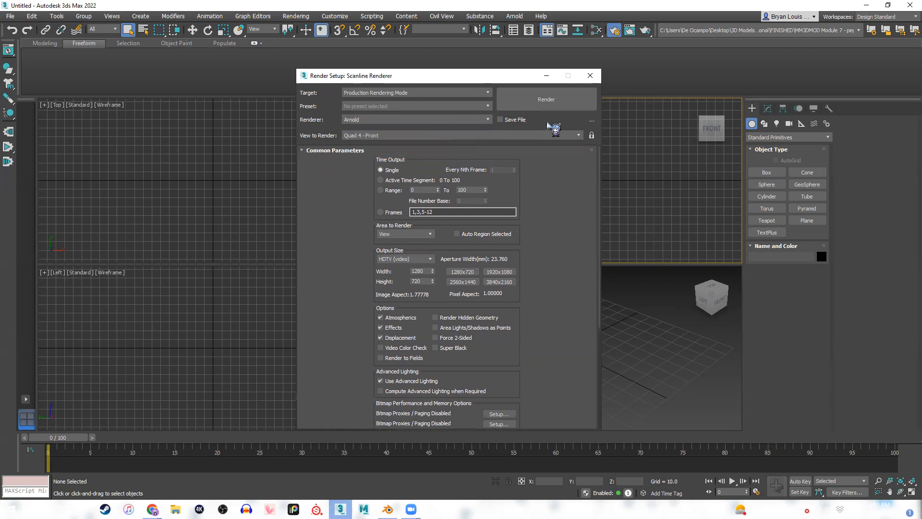
{"action": "left_click", "coordinate": [435, 122]}
{"action": "left_click", "coordinate": [435, 117]}
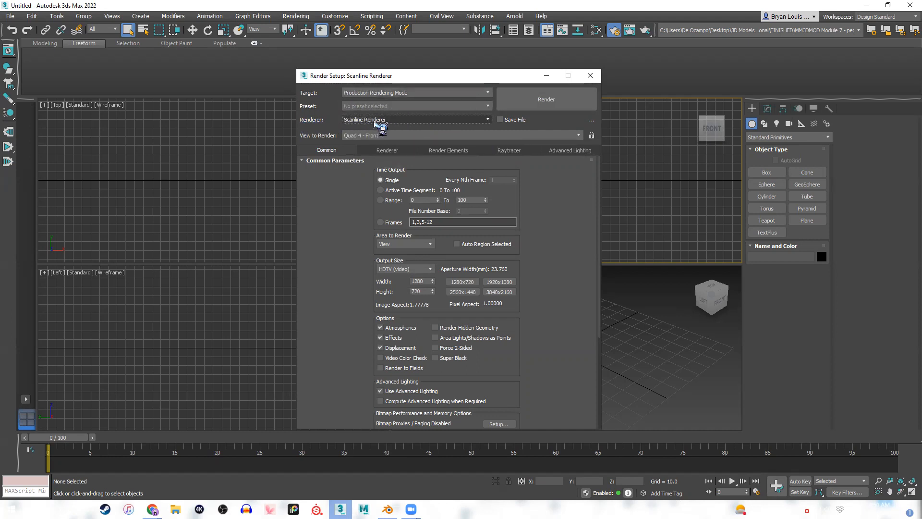
{"action": "left_click", "coordinate": [481, 119]}
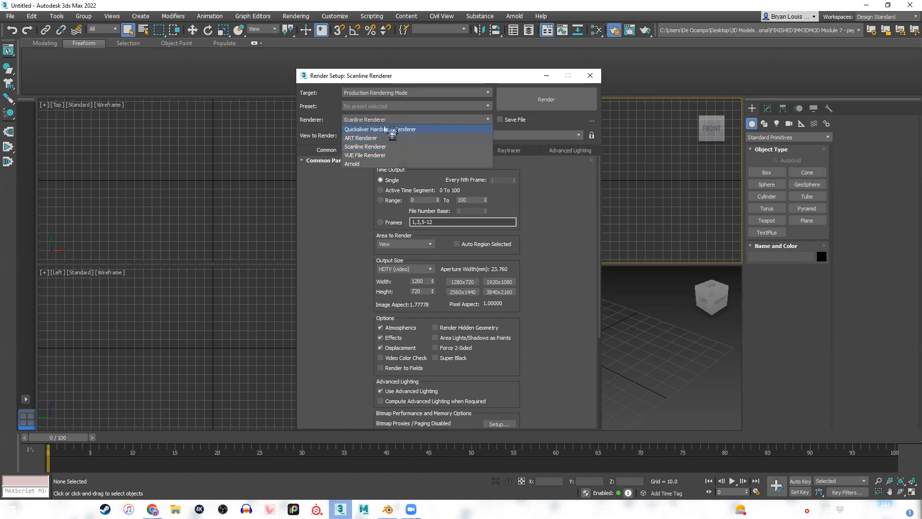
{"action": "left_click", "coordinate": [355, 164]}
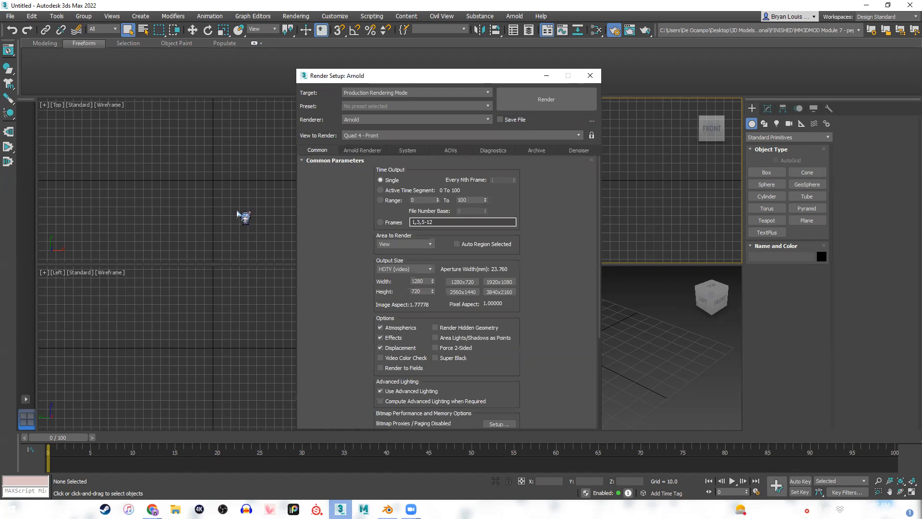
Expand the Assign Renderer settings and compare the assigned renderers with the available renderer options.
{"action": "left_click_drag", "start_coordinate": [599, 176], "coordinate": [586, 298]}
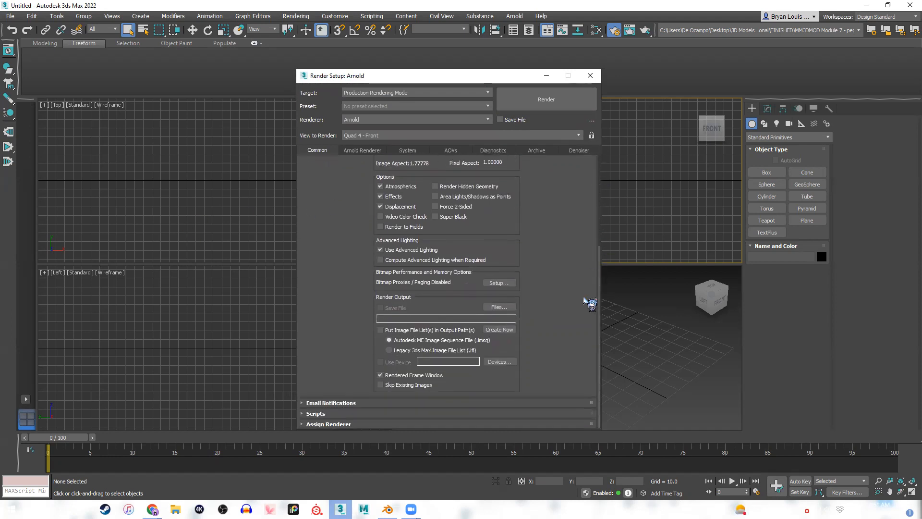
{"action": "left_click", "coordinate": [304, 425]}
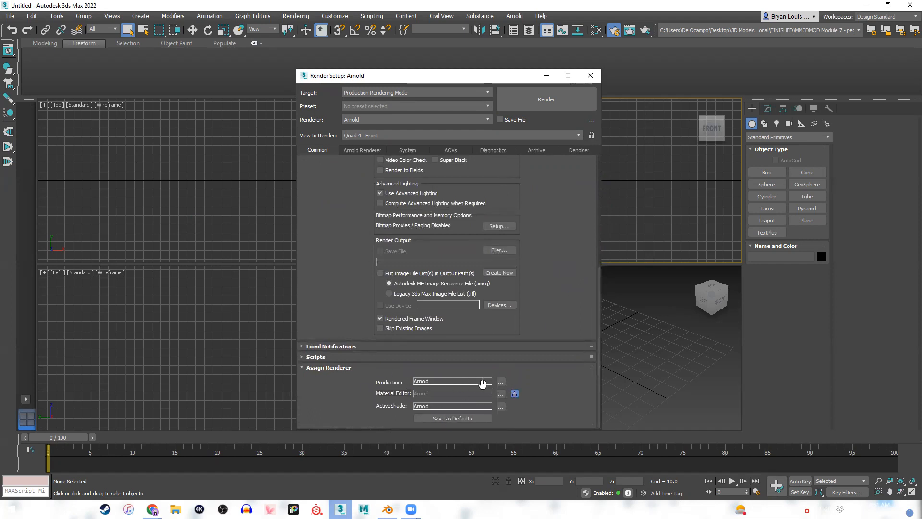
{"action": "left_click", "coordinate": [462, 121]}
{"action": "left_click", "coordinate": [447, 117]}
{"action": "left_click", "coordinate": [449, 119]}
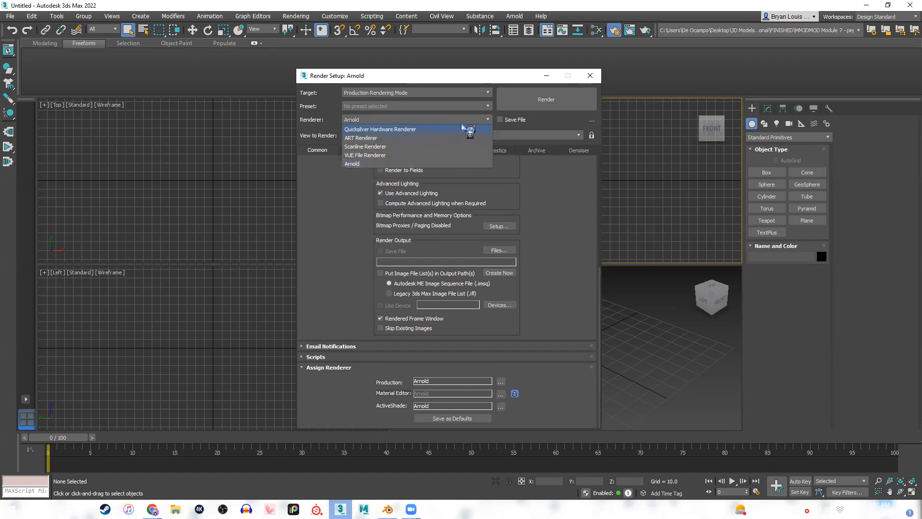
{"action": "left_click", "coordinate": [468, 121]}
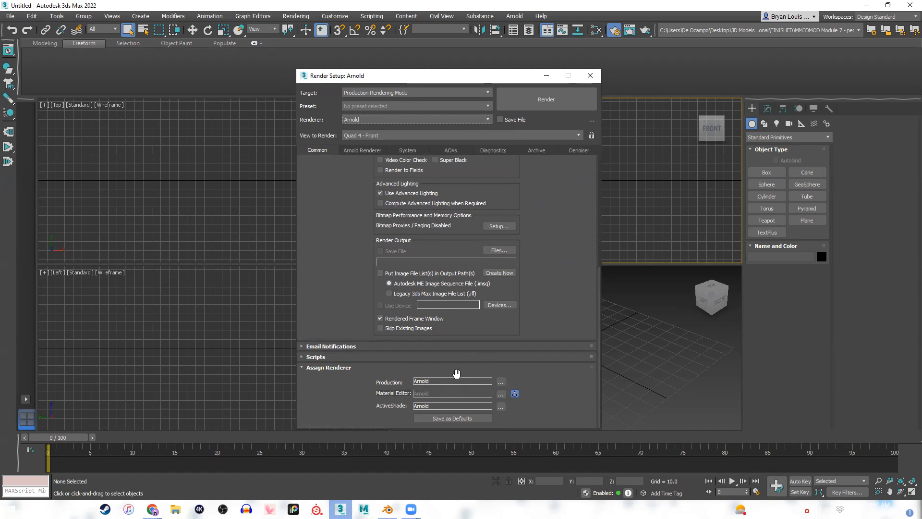
Review the common render parameters and examine the available Area to Render options.
{"action": "scroll", "coordinate": [551, 373], "scroll_direction": "up", "scroll_amount": 5}
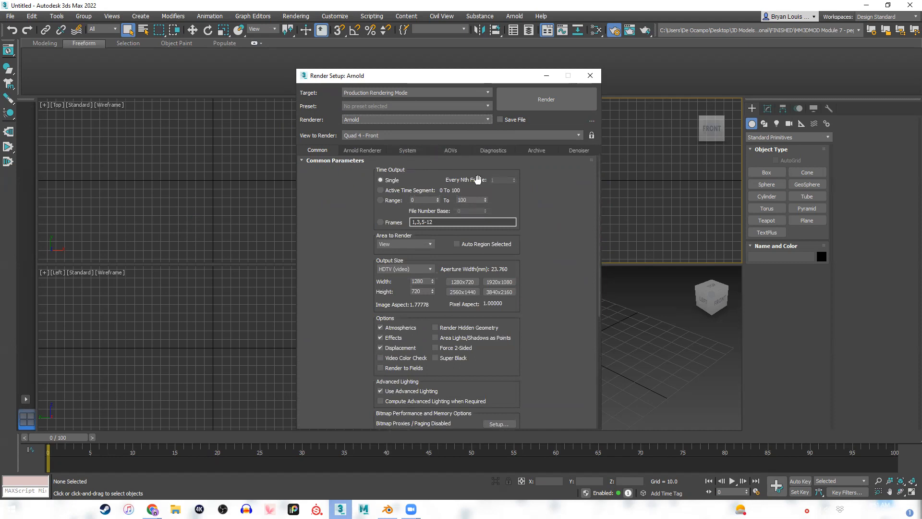
{"action": "scroll", "coordinate": [539, 205], "scroll_direction": "down", "scroll_amount": 1}
{"action": "scroll", "coordinate": [532, 205], "scroll_direction": "up", "scroll_amount": 1}
{"action": "left_click", "coordinate": [416, 245]}
{"action": "left_click", "coordinate": [416, 245]}
{"action": "left_click", "coordinate": [416, 245]}
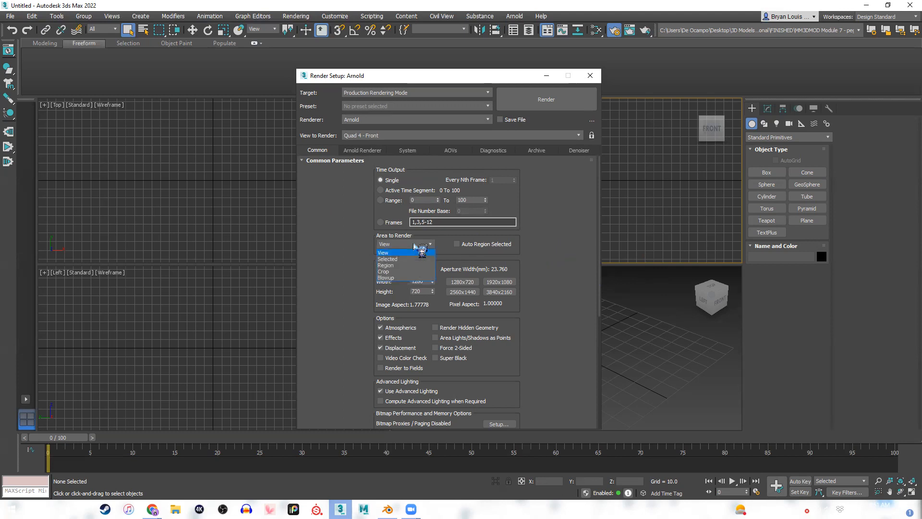
{"action": "left_click", "coordinate": [416, 245]}
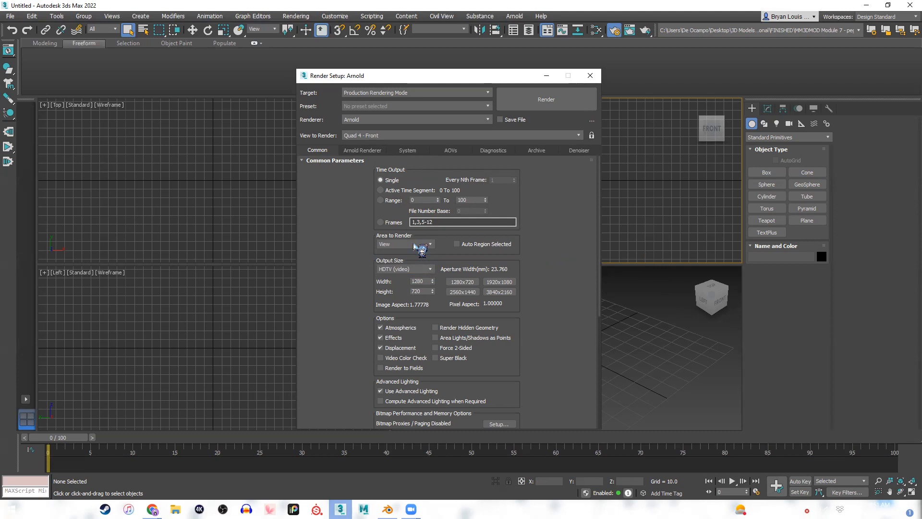
{"action": "left_click", "coordinate": [415, 245]}
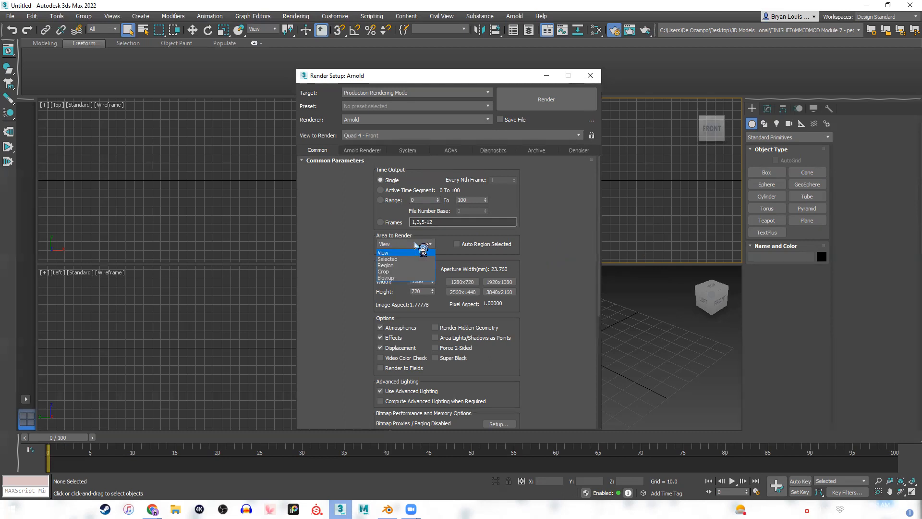
{"action": "left_click", "coordinate": [414, 243]}
{"action": "left_click", "coordinate": [412, 242]}
{"action": "left_click", "coordinate": [412, 243]}
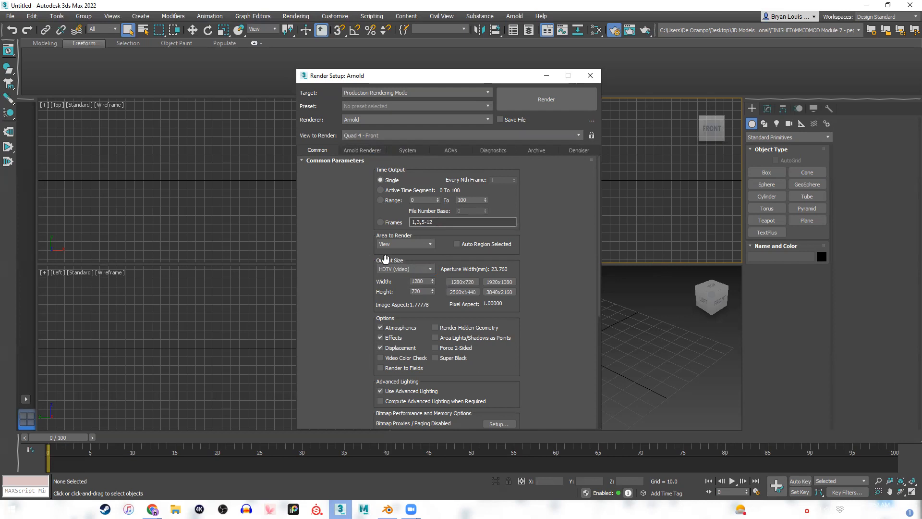
Try the Custom output size preset and compare it with HDTV (video).
{"action": "left_click", "coordinate": [412, 269]}
{"action": "left_click", "coordinate": [412, 269]}
{"action": "left_click", "coordinate": [412, 269]}
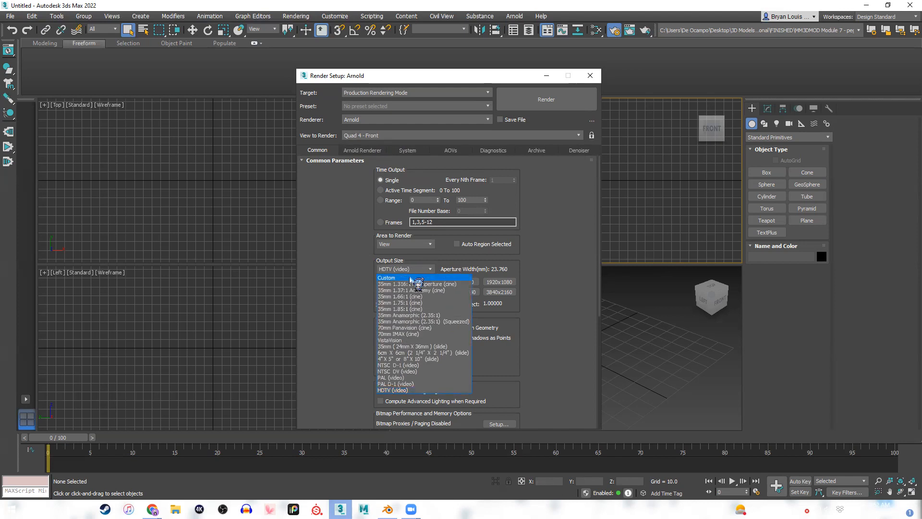
{"action": "left_click", "coordinate": [409, 278]}
{"action": "left_click", "coordinate": [409, 271]}
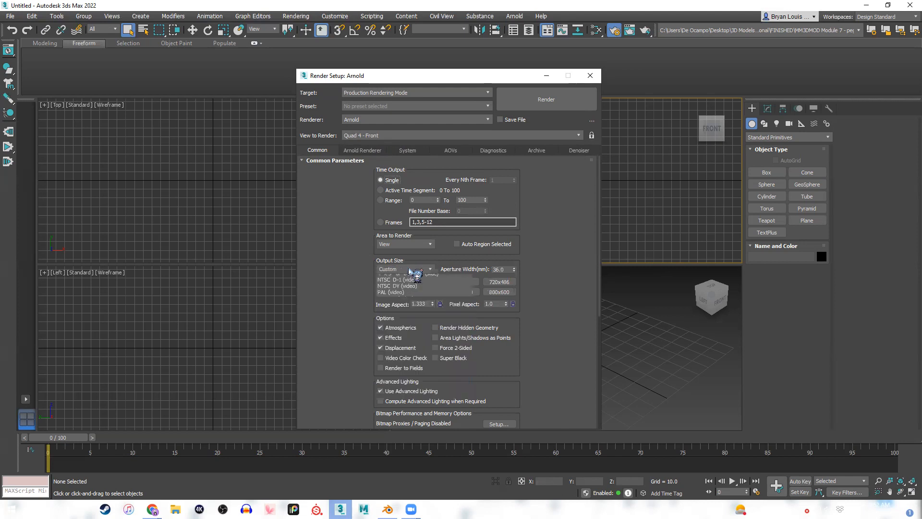
{"action": "left_click", "coordinate": [396, 391]}
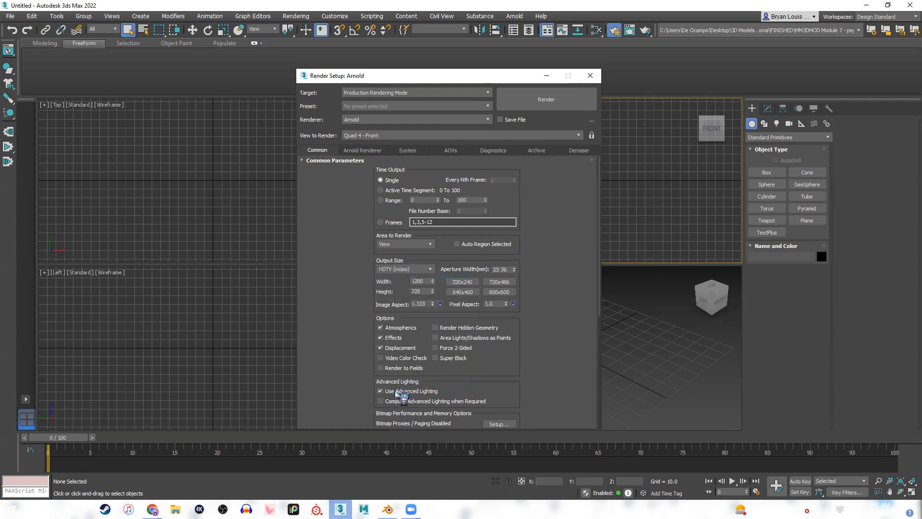
{"action": "left_click", "coordinate": [423, 270]}
{"action": "left_click", "coordinate": [402, 278]}
Set the render output size to the HDTV (video) preset at 1280x720.
{"action": "left_click", "coordinate": [420, 270]}
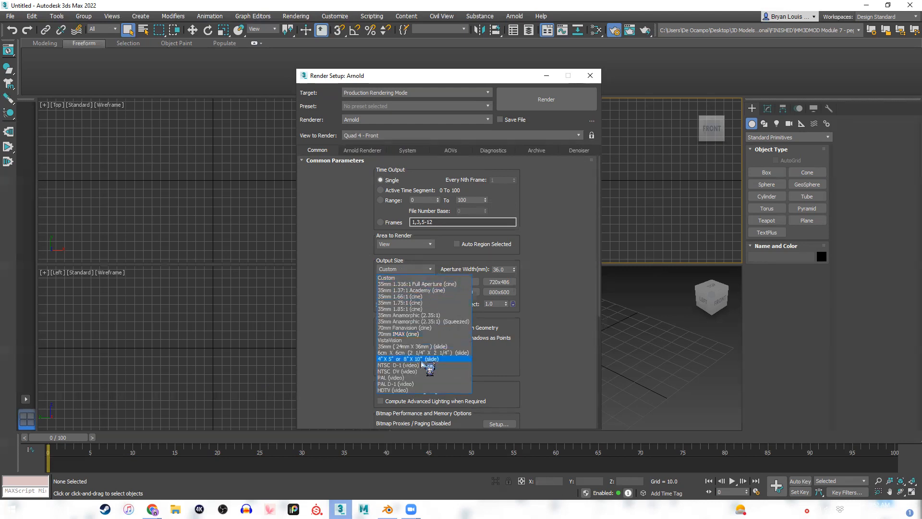
{"action": "left_click", "coordinate": [397, 386]}
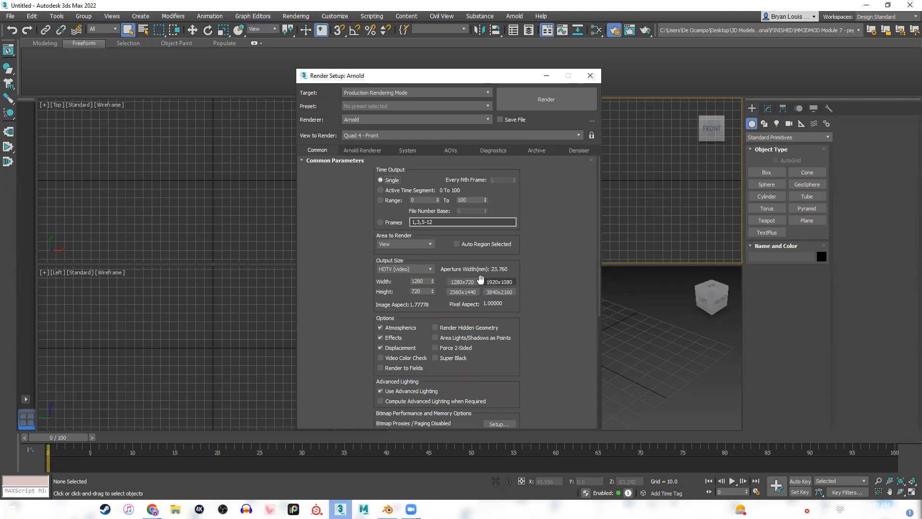
{"action": "left_click", "coordinate": [464, 283]}
Set the compatibility mode in the Arnold Renderer settings to Arnold Compliant.
{"action": "left_click_drag", "start_coordinate": [599, 185], "coordinate": [587, 237]}
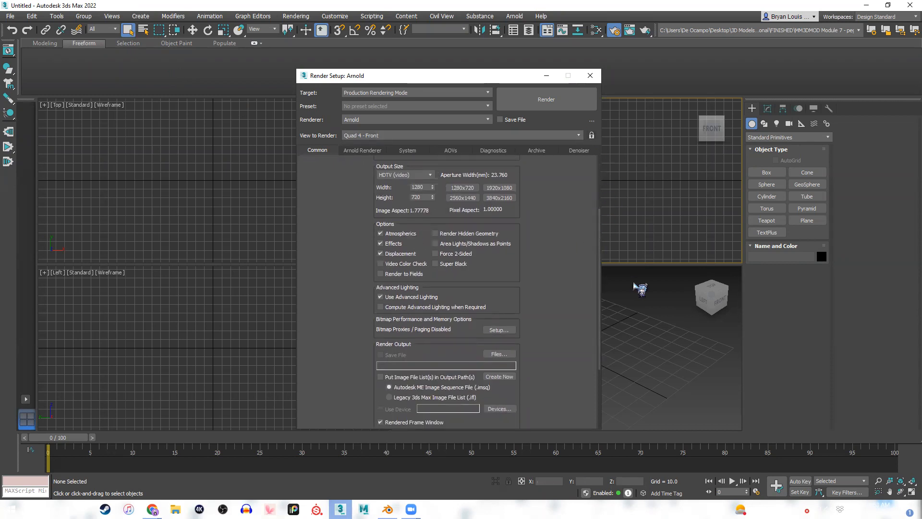
{"action": "left_click_drag", "start_coordinate": [599, 283], "coordinate": [593, 331]}
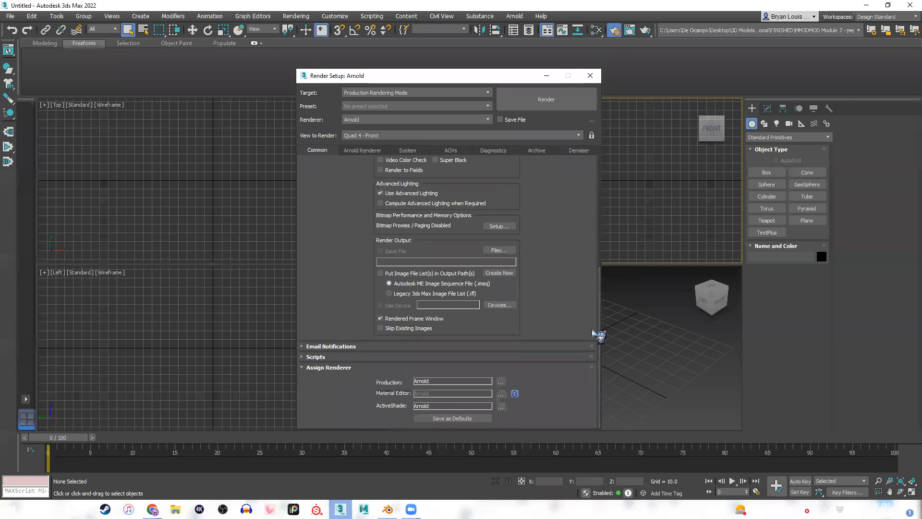
{"action": "left_click", "coordinate": [360, 151]}
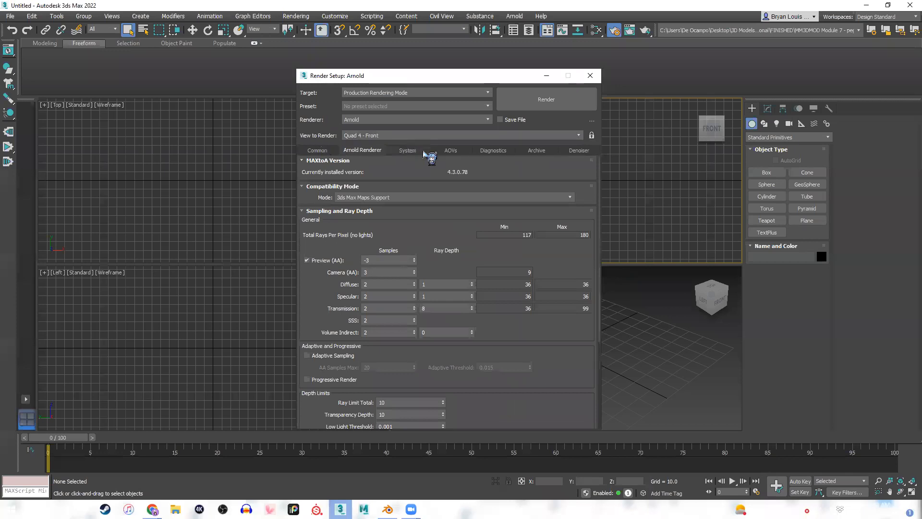
{"action": "left_click_drag", "start_coordinate": [600, 181], "coordinate": [574, 168]}
{"action": "left_click", "coordinate": [415, 199]}
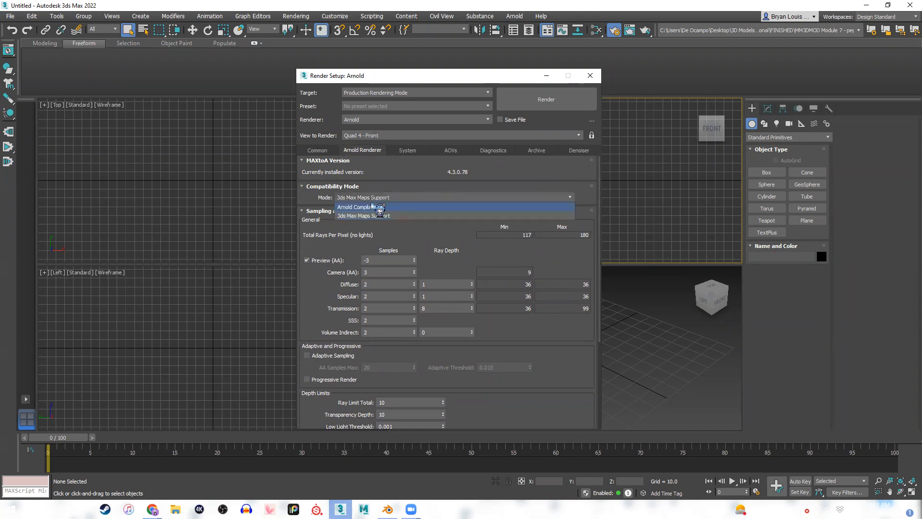
{"action": "left_click", "coordinate": [391, 198]}
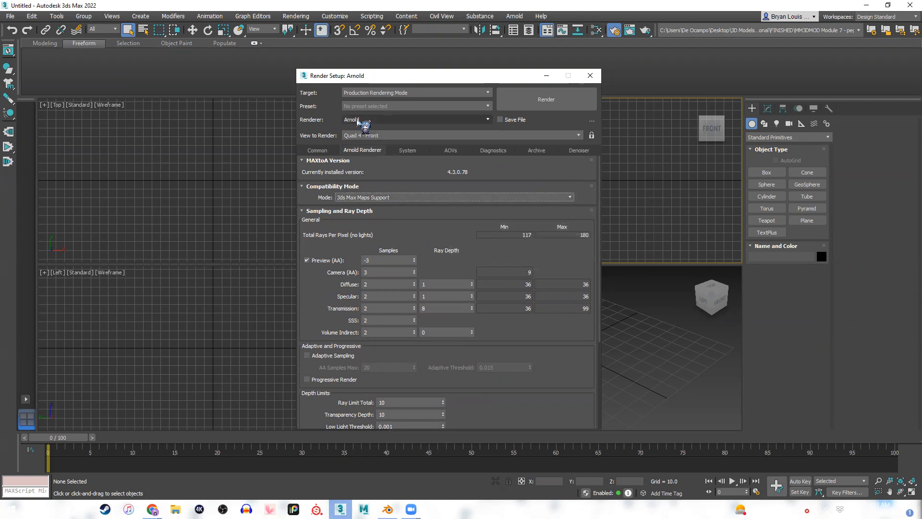
{"action": "left_click", "coordinate": [419, 197]}
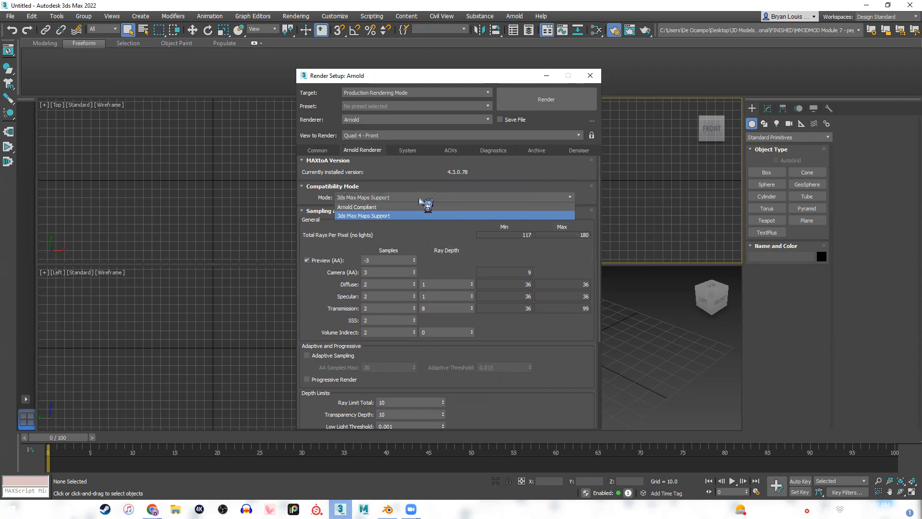
{"action": "left_click", "coordinate": [385, 207]}
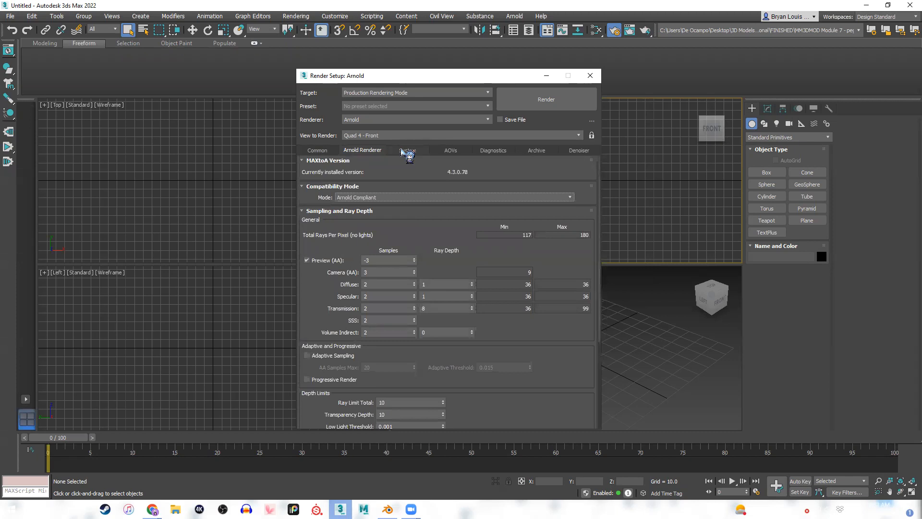
Set the Arnold render device to GPU with CPU as the fallback in the System device settings.
{"action": "scroll", "coordinate": [308, 188], "scroll_direction": "down", "scroll_amount": 2}
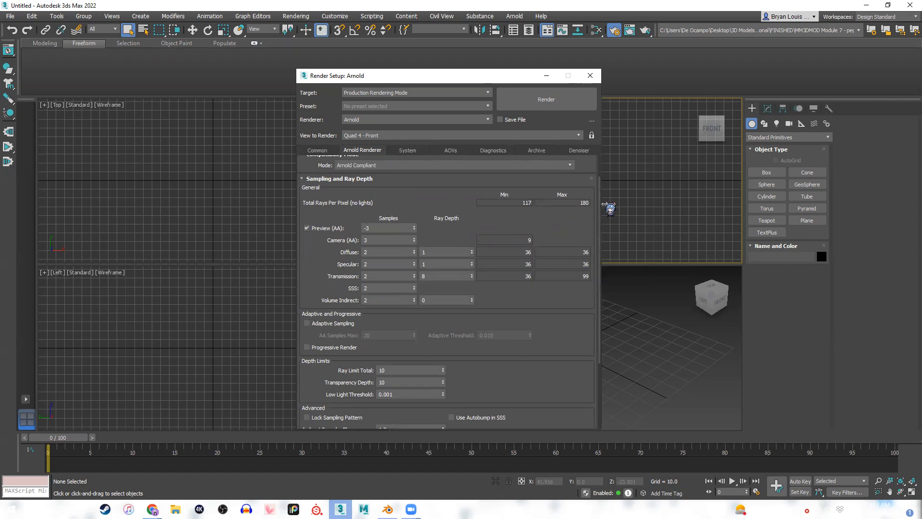
{"action": "scroll", "coordinate": [597, 211], "scroll_direction": "down", "scroll_amount": 2}
{"action": "scroll", "coordinate": [598, 242], "scroll_direction": "down", "scroll_amount": 4}
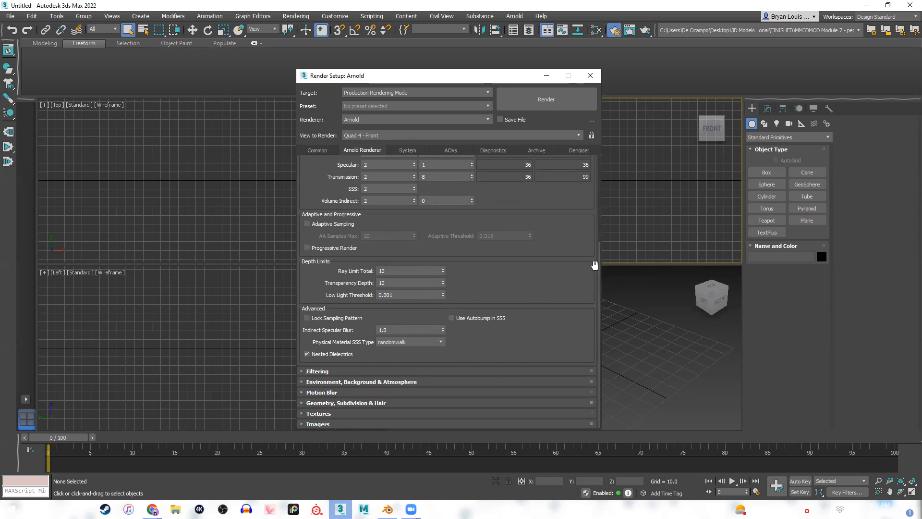
{"action": "scroll", "coordinate": [589, 232], "scroll_direction": "up", "scroll_amount": 8}
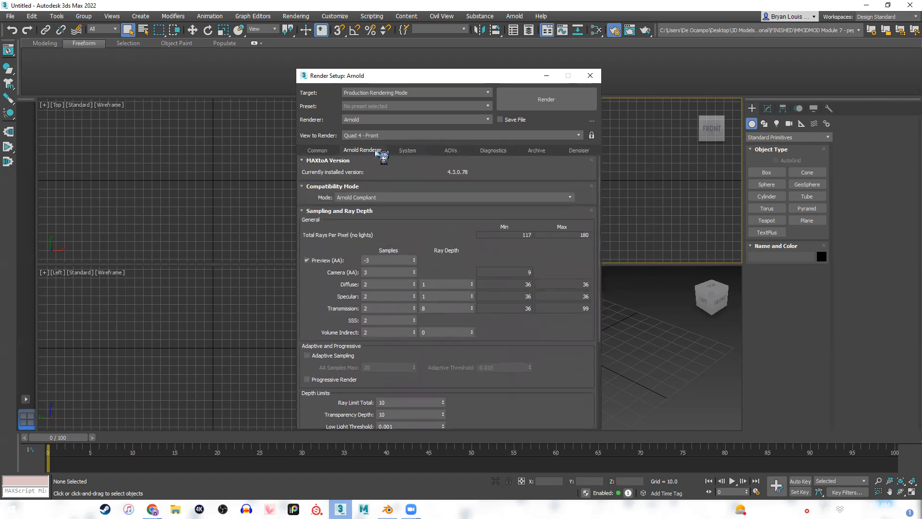
{"action": "left_click", "coordinate": [409, 150]}
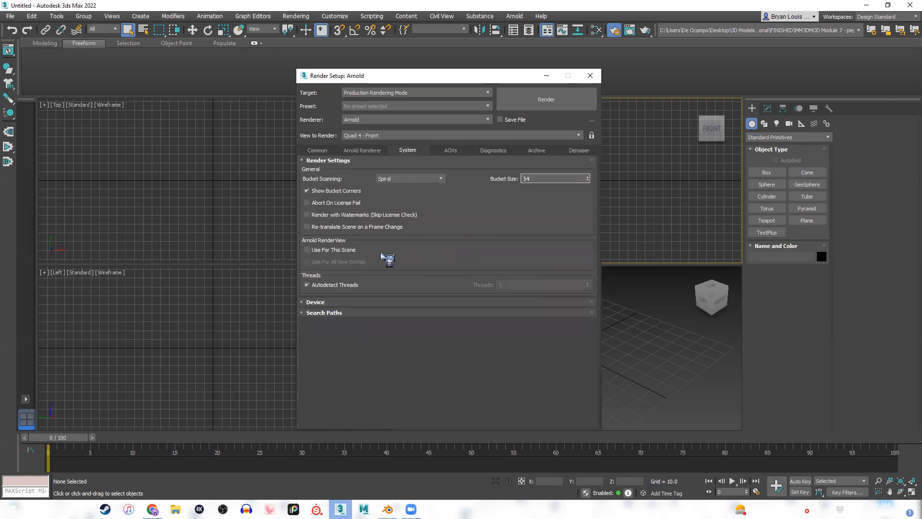
{"action": "left_click", "coordinate": [303, 302]}
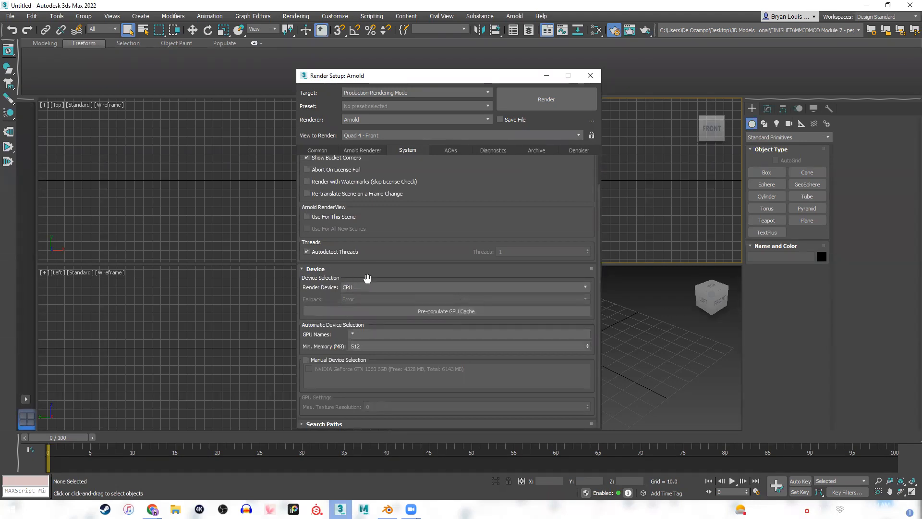
{"action": "left_click", "coordinate": [394, 287]}
{"action": "left_click", "coordinate": [370, 303]}
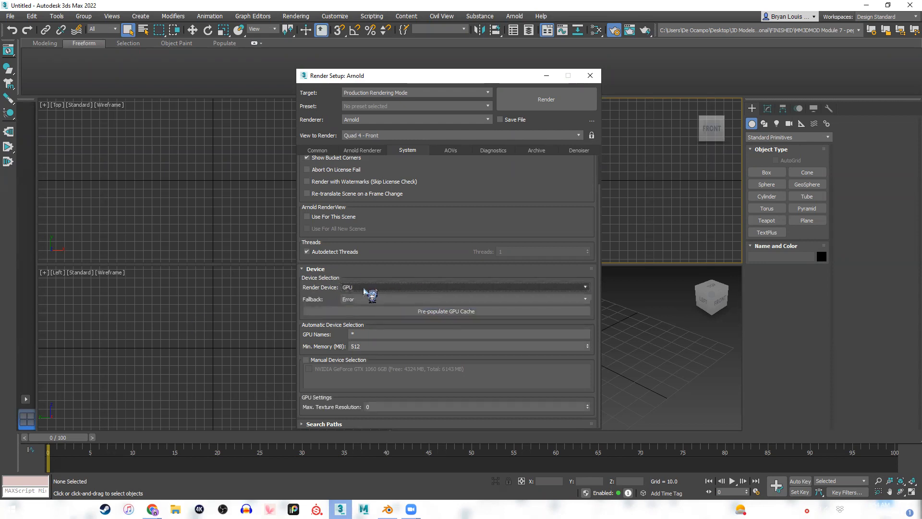
{"action": "left_click", "coordinate": [378, 299]}
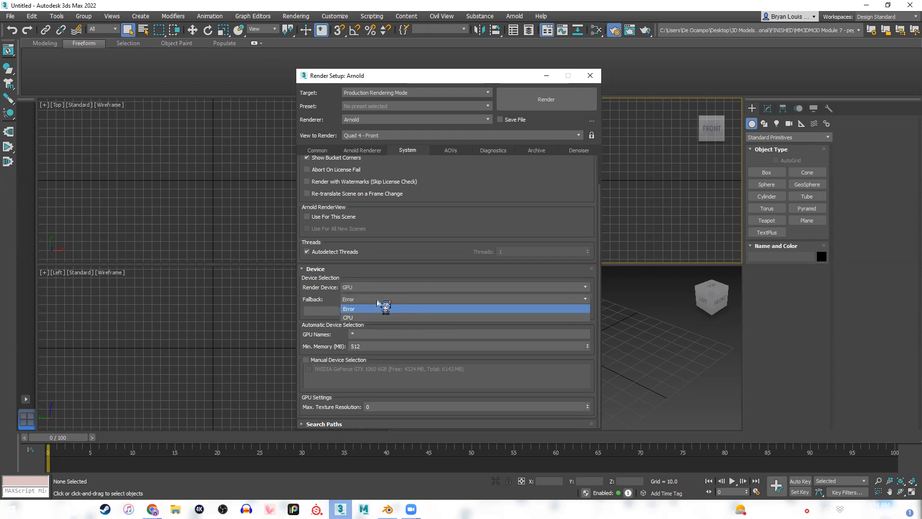
{"action": "left_click", "coordinate": [367, 317]}
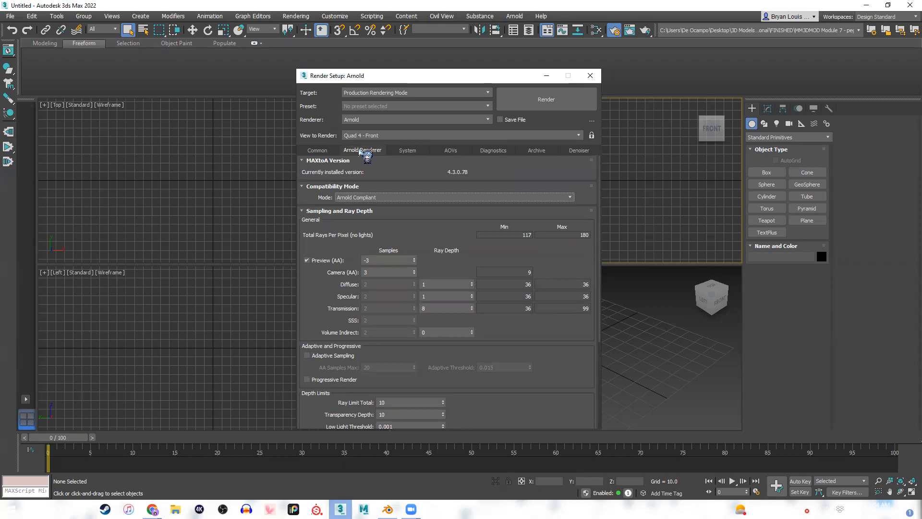
Set the Arnold Renderer compatibility mode to 3ds Max Maps Support.
{"action": "left_click", "coordinate": [406, 198]}
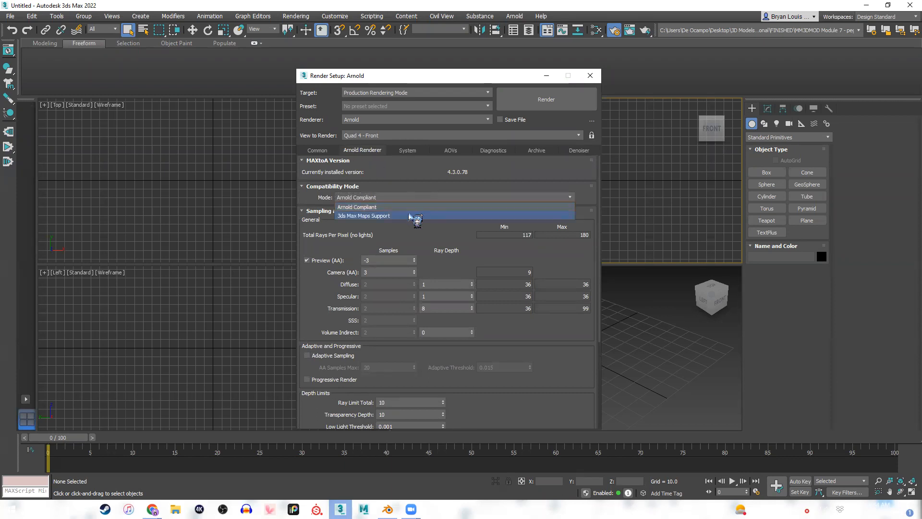
{"action": "left_click", "coordinate": [412, 216]}
{"action": "left_click", "coordinate": [554, 276]}
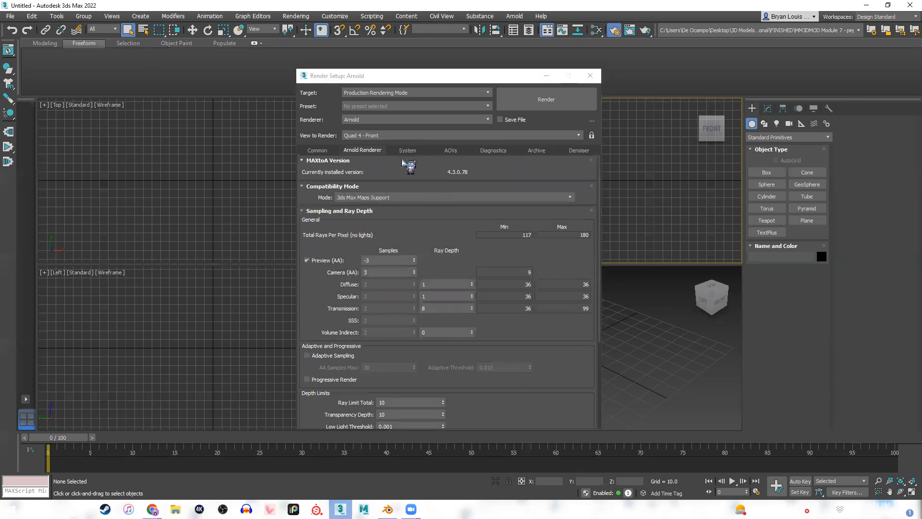
Set the render device back to CPU and collapse the MAXtoA Version section of the Arnold Renderer settings.
{"action": "left_click", "coordinate": [408, 150]}
{"action": "left_click", "coordinate": [383, 288]}
{"action": "left_click", "coordinate": [383, 294]}
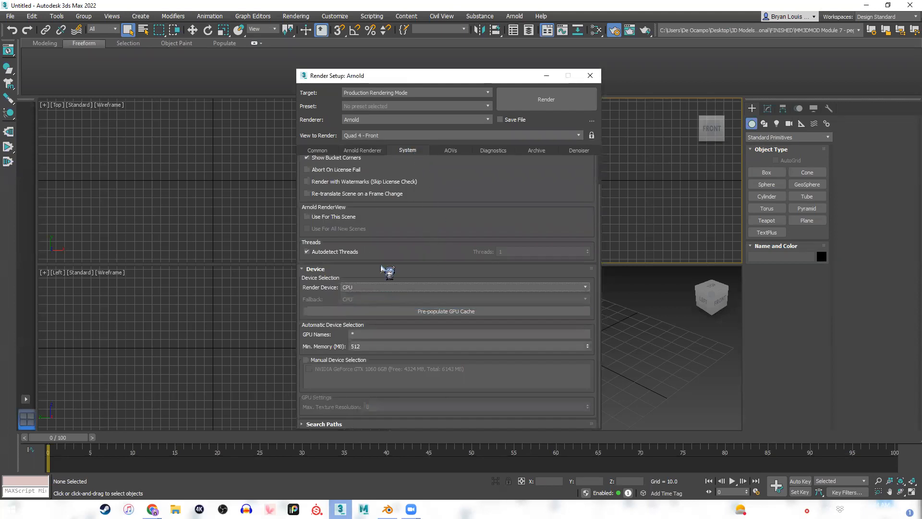
{"action": "left_click", "coordinate": [368, 151]}
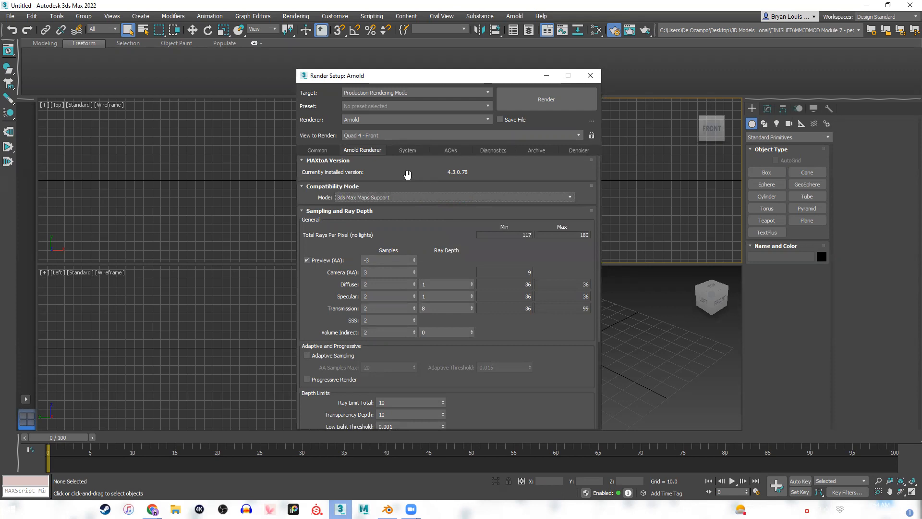
{"action": "left_click", "coordinate": [430, 162]}
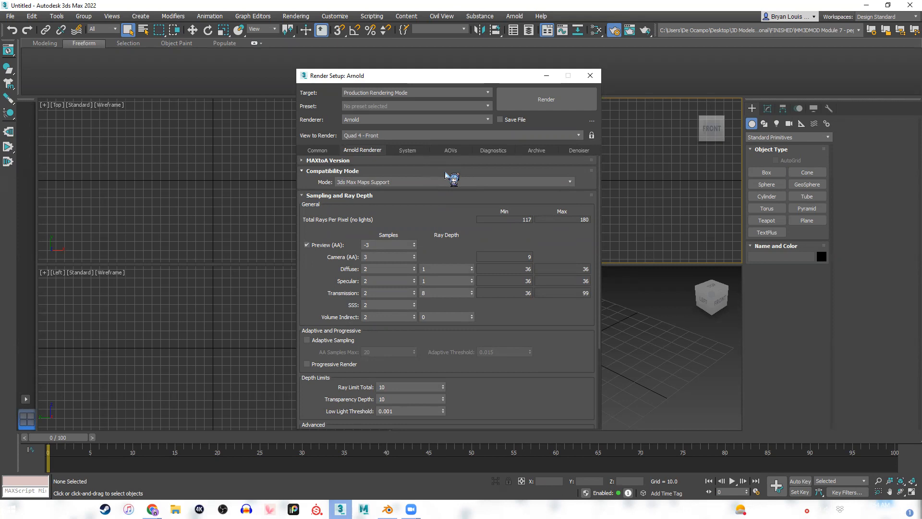
Compare the Arnold Renderer sampling settings with the System render, thread and device settings.
{"action": "left_click", "coordinate": [411, 151]}
{"action": "left_click", "coordinate": [373, 150]}
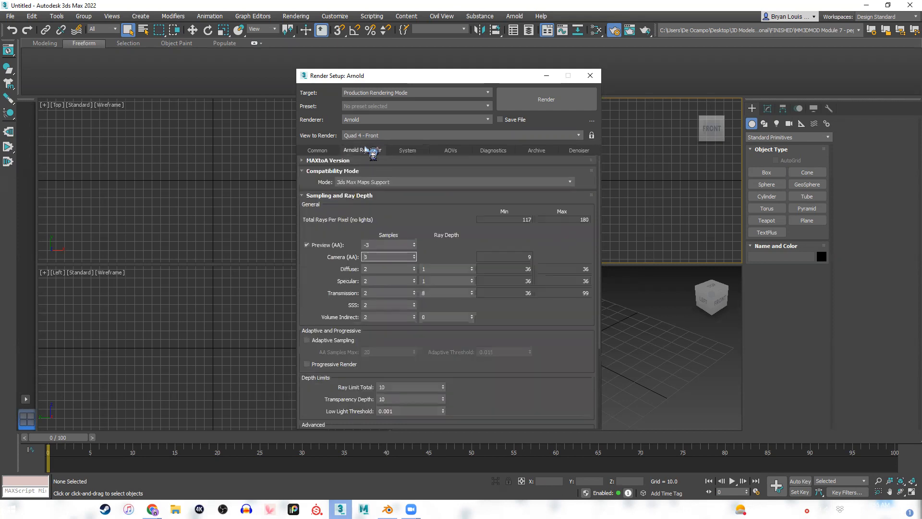
{"action": "left_click", "coordinate": [398, 150]}
{"action": "left_click", "coordinate": [383, 151]}
{"action": "left_click", "coordinate": [392, 152]}
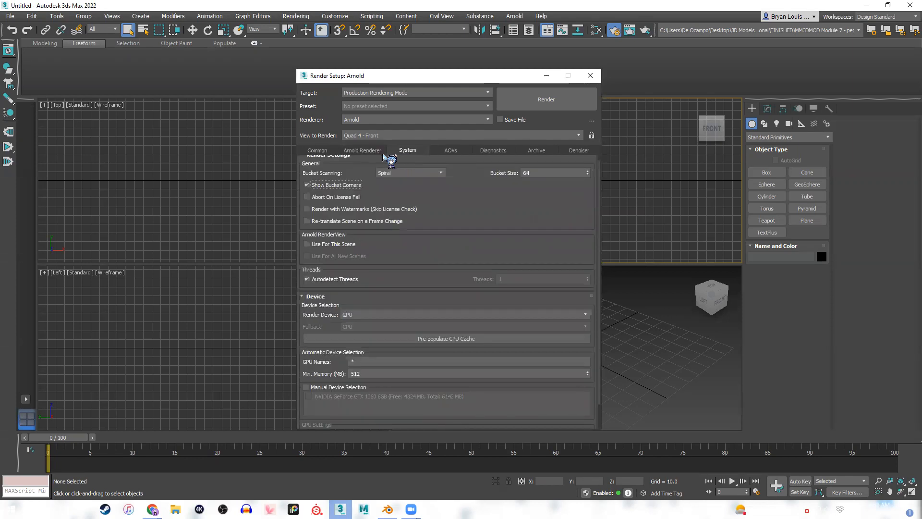
{"action": "left_click", "coordinate": [362, 151]}
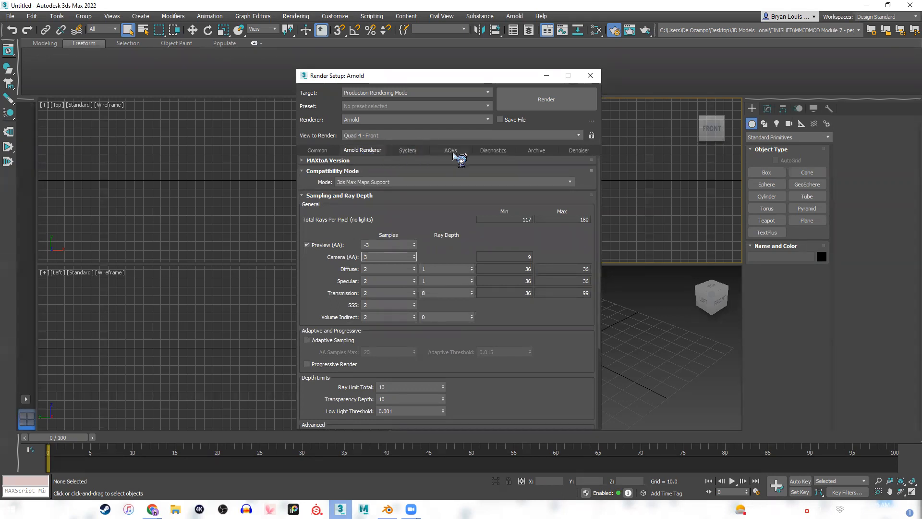
{"action": "left_click", "coordinate": [409, 152]}
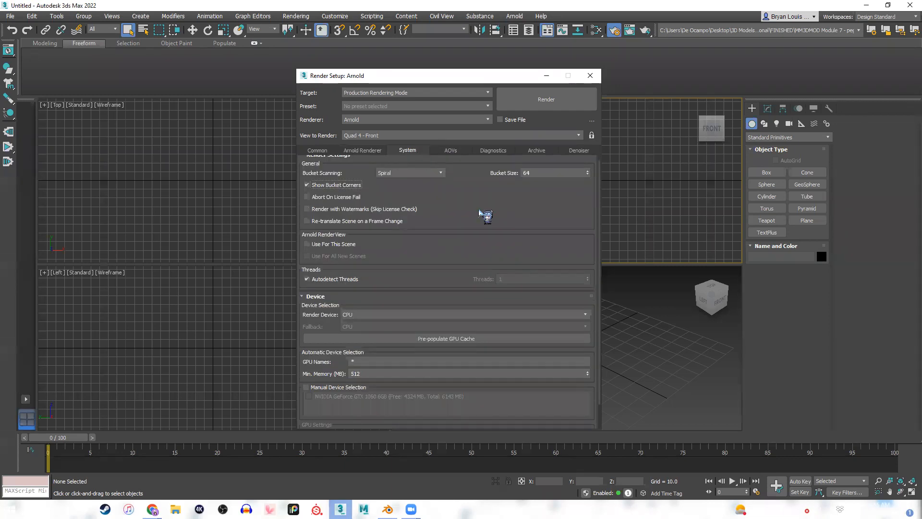
{"action": "scroll", "coordinate": [467, 261], "scroll_direction": "down", "scroll_amount": 1}
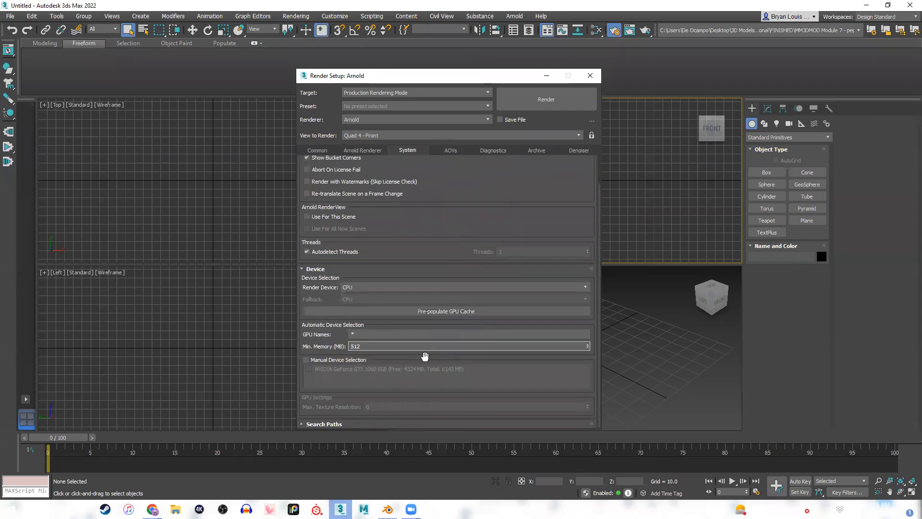
{"action": "scroll", "coordinate": [461, 169], "scroll_direction": "up", "scroll_amount": 1}
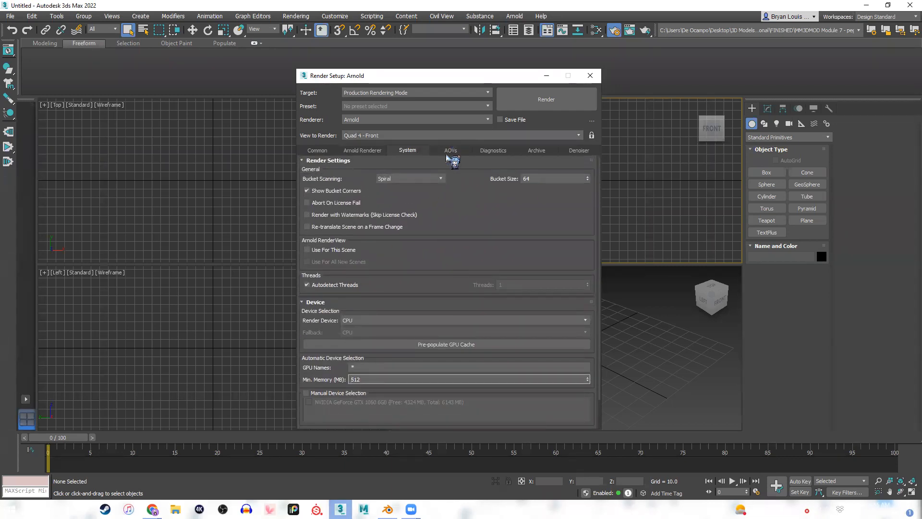
Look through the AOVs, Diagnostics, Archive, Denoiser and Common settings, and close the Render Setup.
{"action": "left_click", "coordinate": [460, 150]}
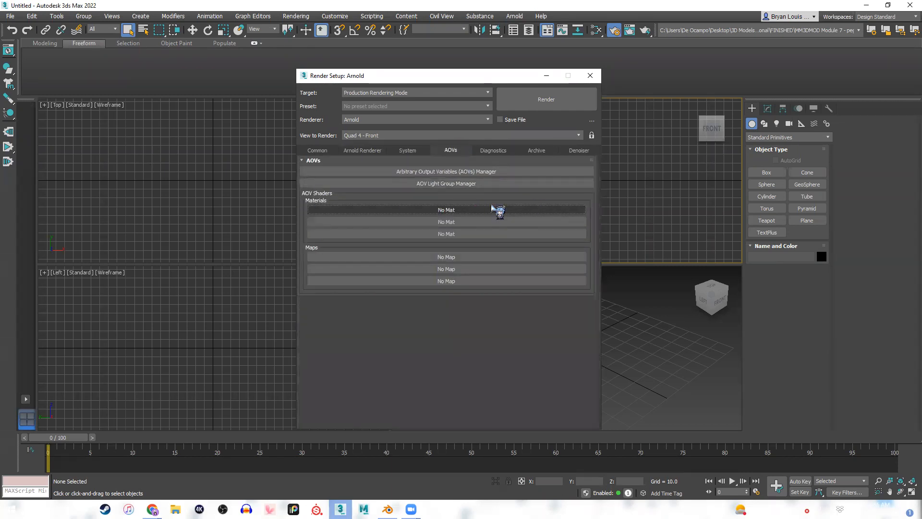
{"action": "left_click", "coordinate": [494, 150]}
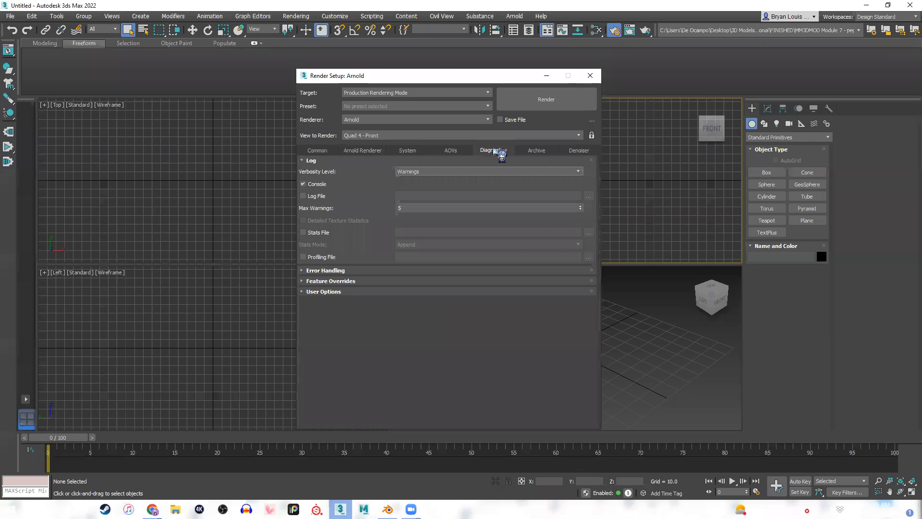
{"action": "left_click", "coordinate": [537, 151]}
{"action": "left_click", "coordinate": [579, 150]}
{"action": "left_click", "coordinate": [317, 150]}
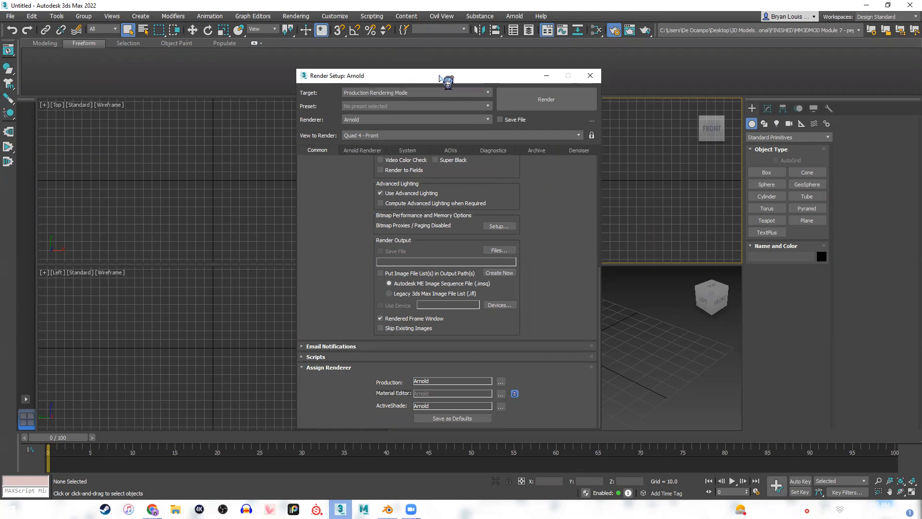
{"action": "left_click_drag", "start_coordinate": [439, 75], "coordinate": [538, 73]}
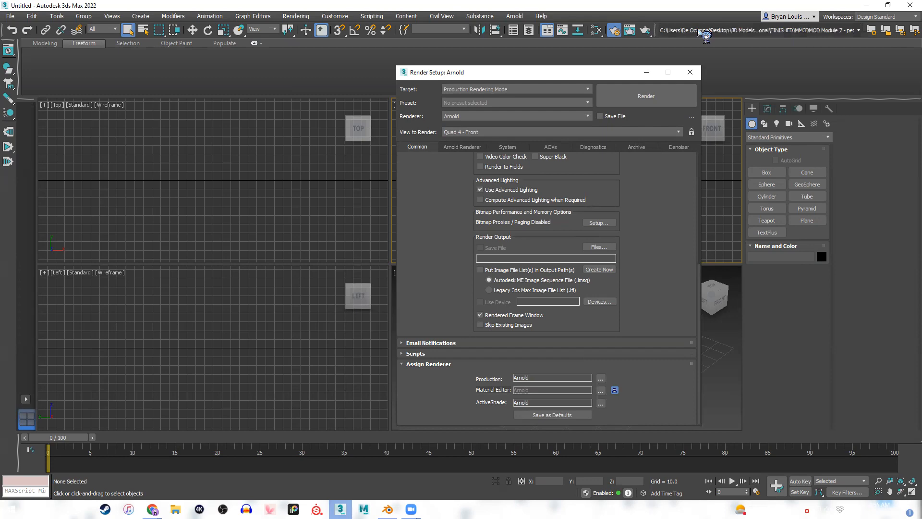
{"action": "left_click", "coordinate": [691, 72]}
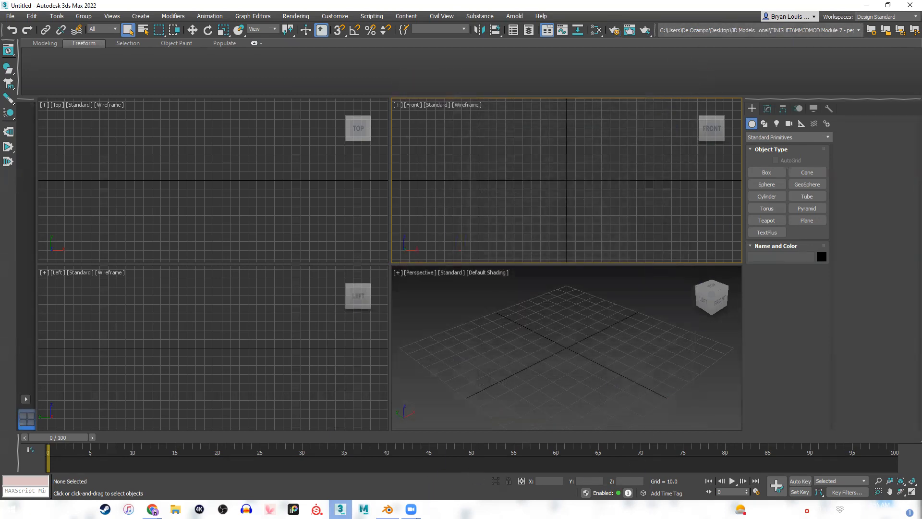
Switch to Blender and set the scene's render engine to Cycles with GPU Compute as the device.
{"action": "key", "text": "alt+Tab"}
{"action": "middle_click_drag", "start_coordinate": [453, 249], "coordinate": [601, 240]}
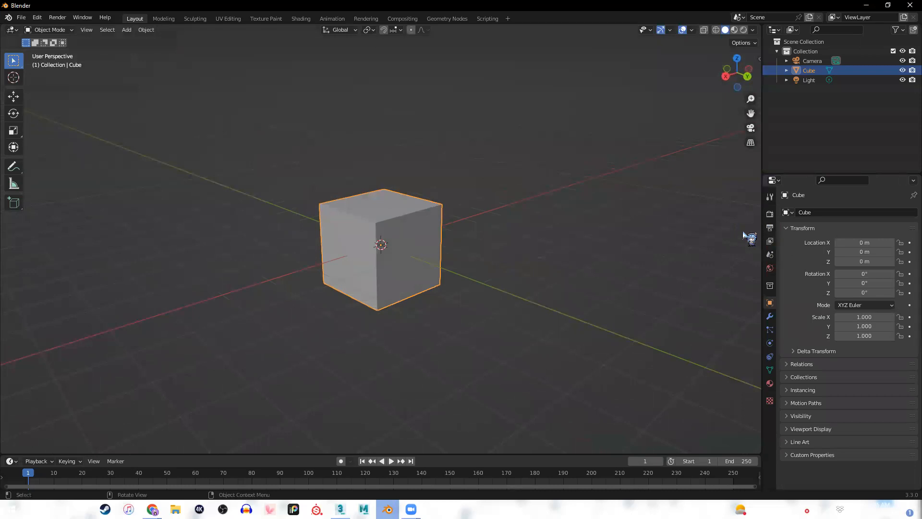
{"action": "left_click", "coordinate": [770, 214]}
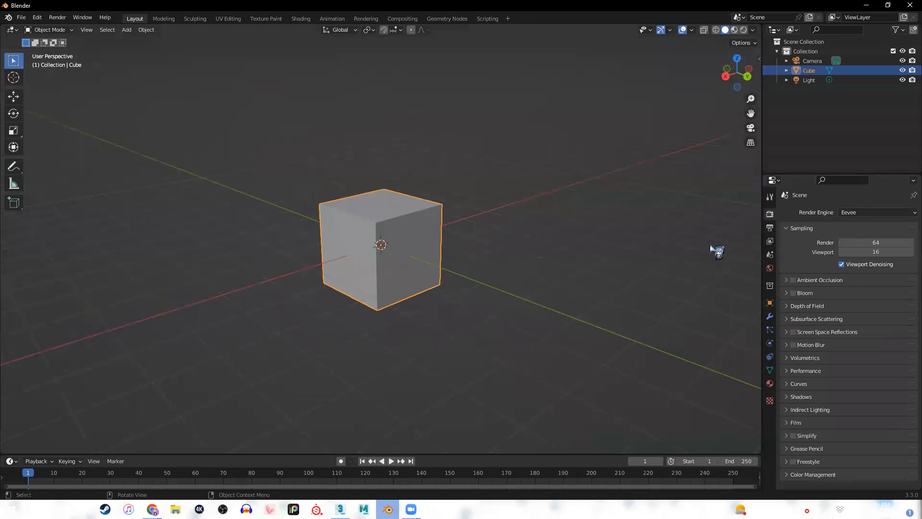
{"action": "left_click", "coordinate": [851, 214]}
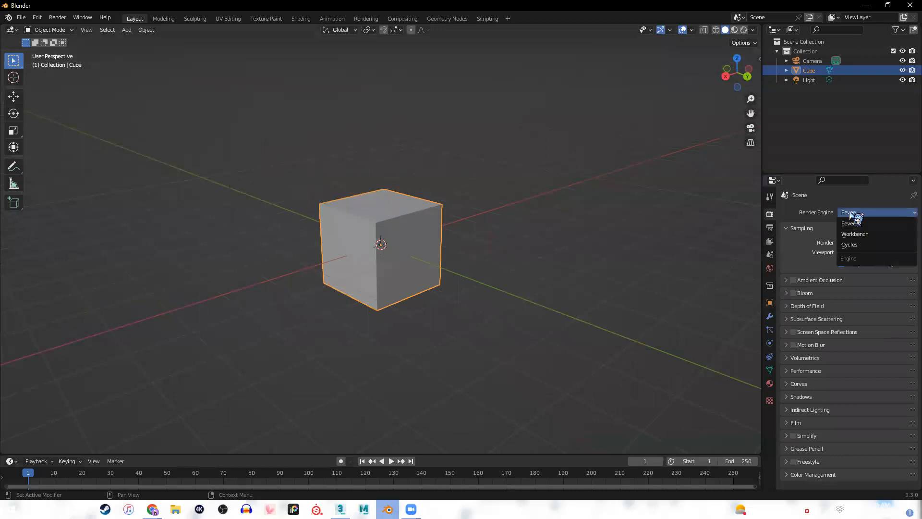
{"action": "left_click", "coordinate": [863, 248]}
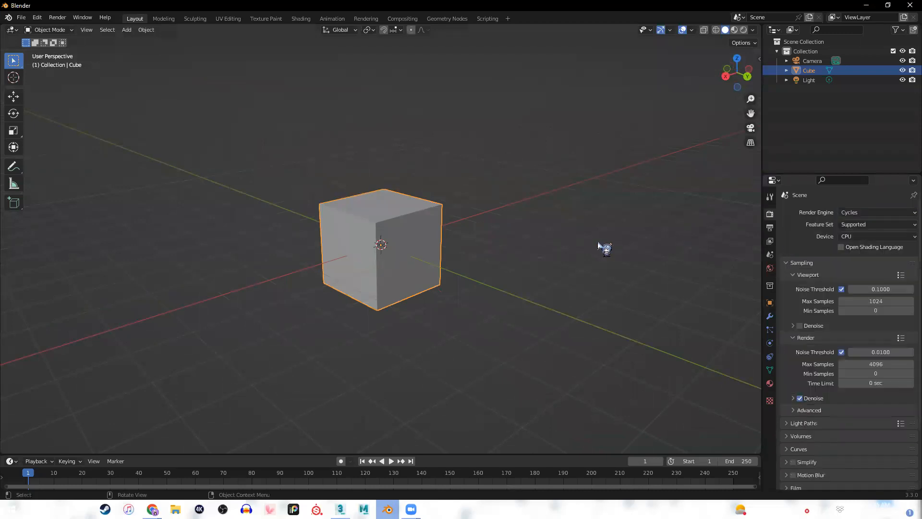
{"action": "left_click", "coordinate": [898, 237]}
{"action": "left_click", "coordinate": [855, 259]}
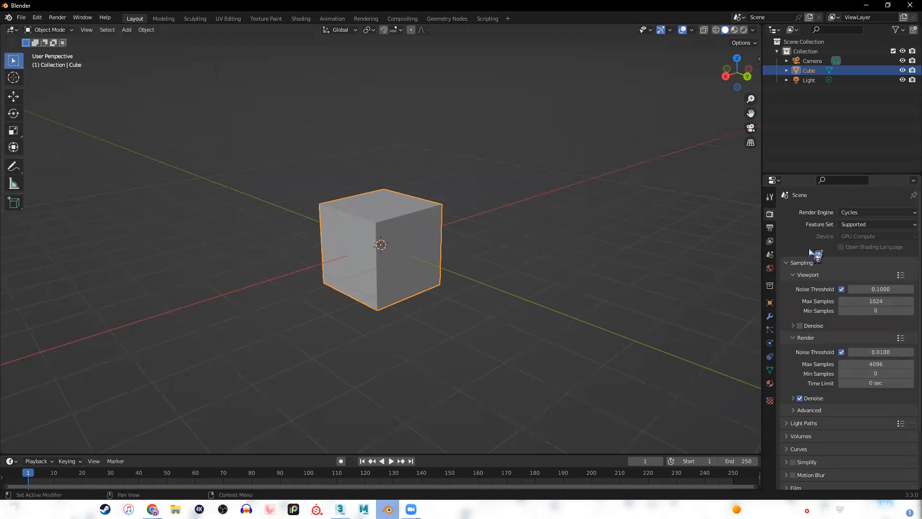
Set the Cycles viewport Max Samples to 100 and enable viewport Denoise.
{"action": "left_click", "coordinate": [874, 302]}
{"action": "type", "text": "100"}
{"action": "key", "text": "BackSpace"}
{"action": "key", "text": "BackSpace"}
{"action": "key", "text": "BackSpace"}
{"action": "type", "text": "50"}
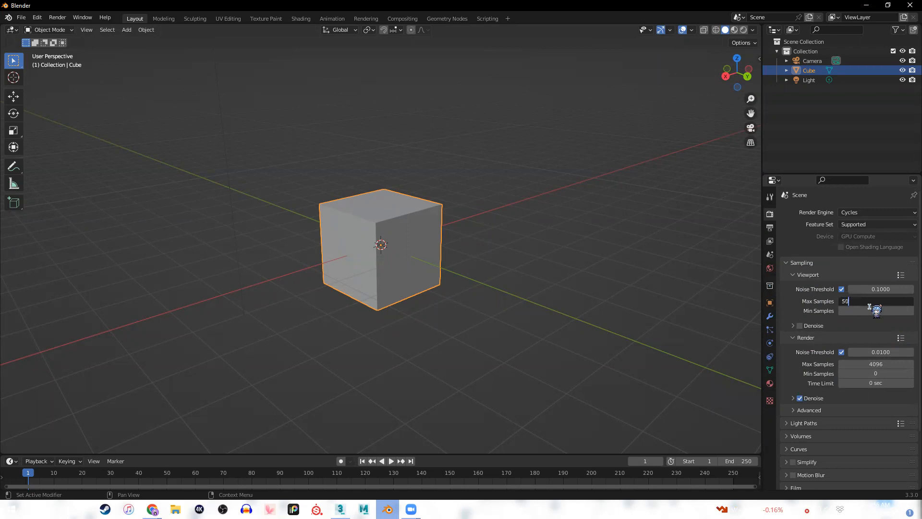
{"action": "key", "text": "BackSpace"}
{"action": "type", "text": "100"}
{"action": "key", "text": "Return"}
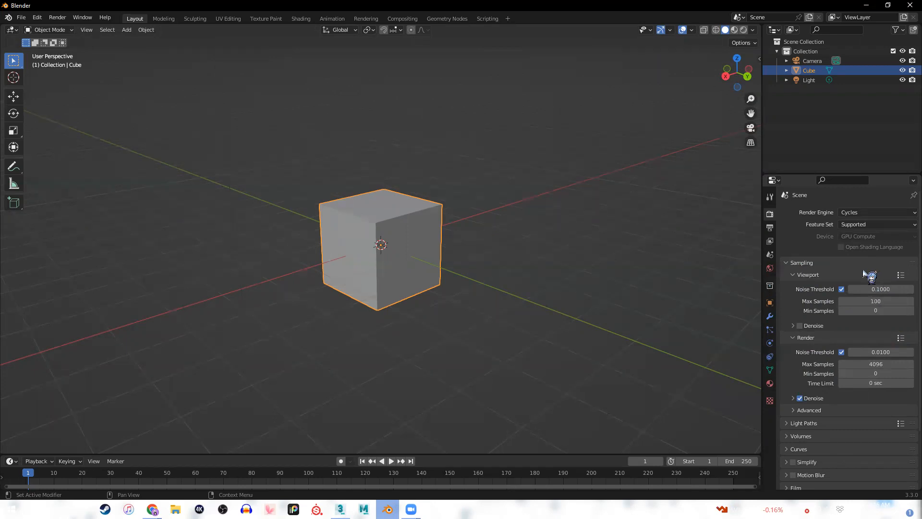
{"action": "left_click", "coordinate": [800, 326]}
Display the cube in Rendered viewport shading and view it closer.
{"action": "key", "text": "z"}
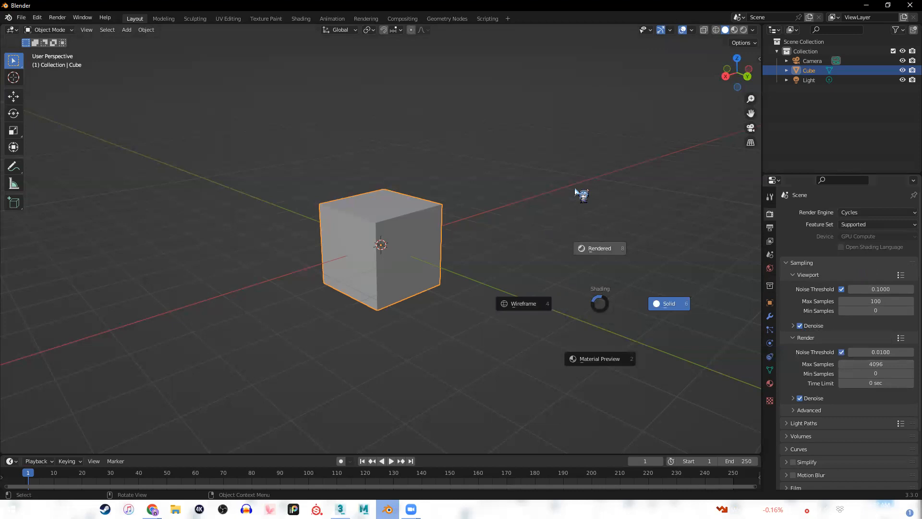
{"action": "left_click", "coordinate": [601, 249]}
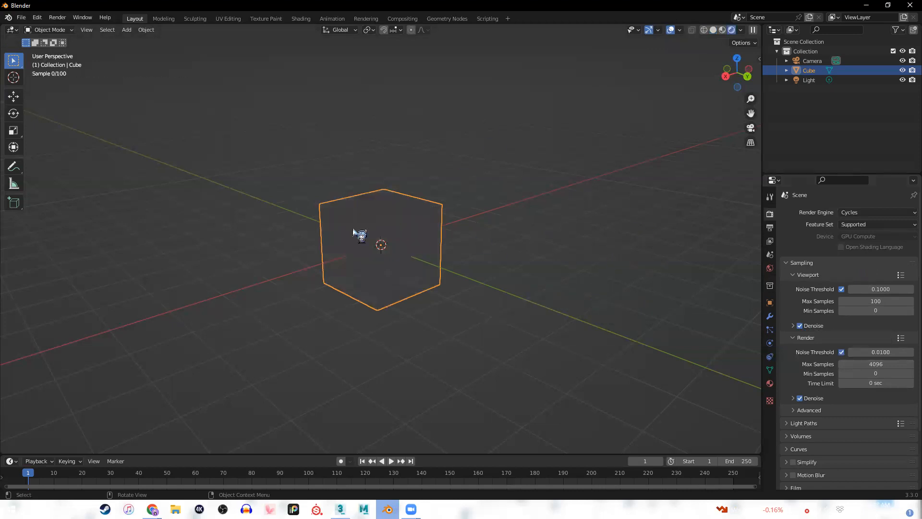
{"action": "scroll", "coordinate": [408, 238], "scroll_direction": "up", "scroll_amount": 2}
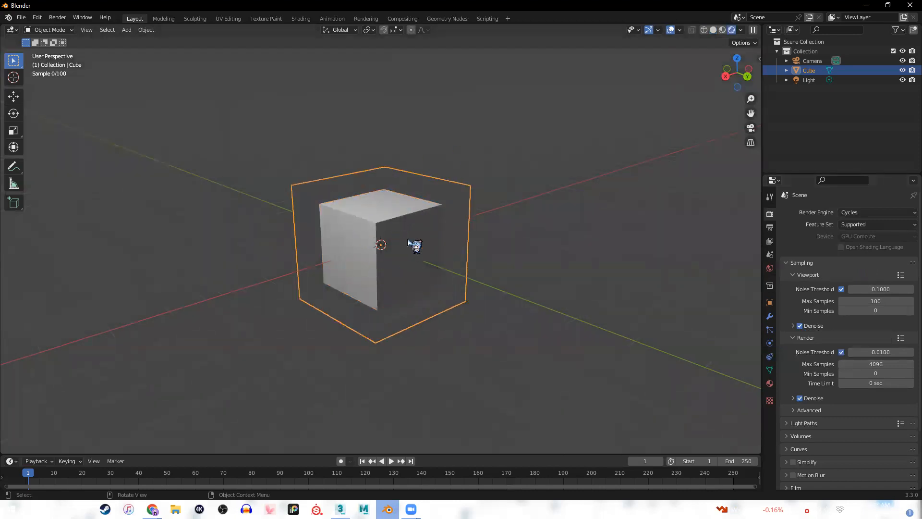
Set the Cycles viewport Max Samples to 1096.
{"action": "left_click", "coordinate": [875, 303]}
{"action": "type", "text": "1096"}
{"action": "key", "text": "Return"}
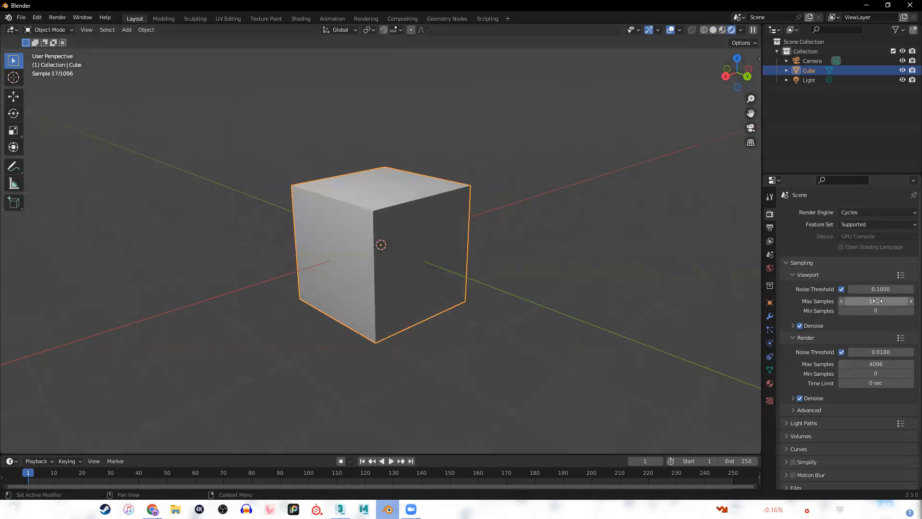
Deselect the cube and switch the viewport to Solid and back to Rendered shading to review the denoised preview.
{"action": "left_click", "coordinate": [543, 309]}
{"action": "key", "text": "z"}
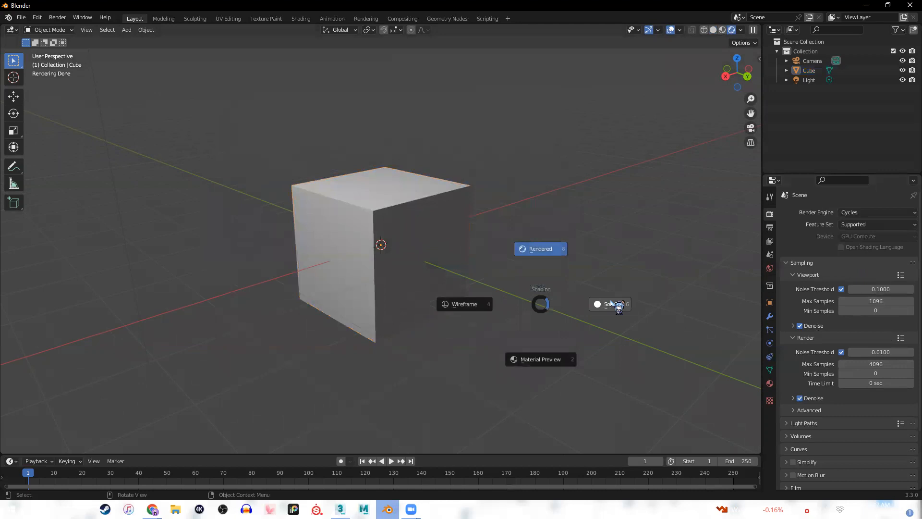
{"action": "left_click", "coordinate": [614, 305]}
{"action": "key", "text": "z"}
{"action": "left_click", "coordinate": [584, 226]}
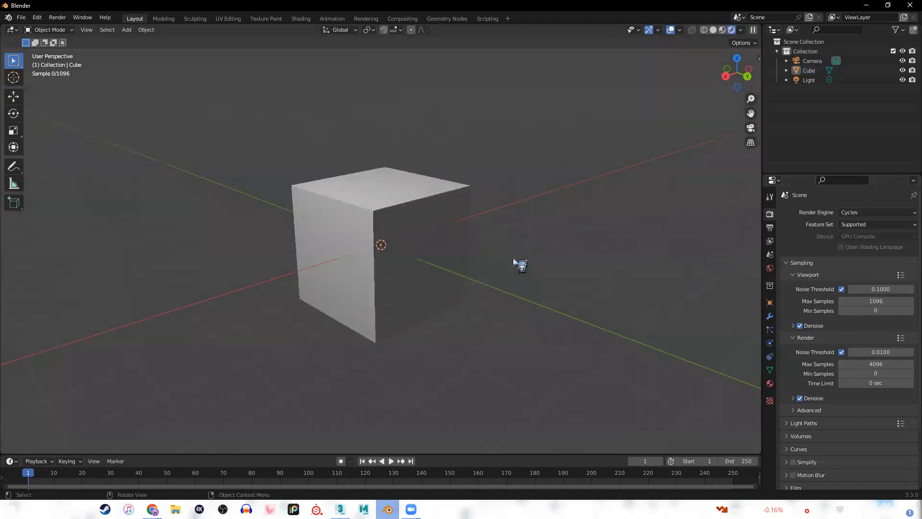
Disable viewport Denoise, preview the cube in Rendered shading without it, and return the viewport to Solid shading.
{"action": "left_click", "coordinate": [800, 325]}
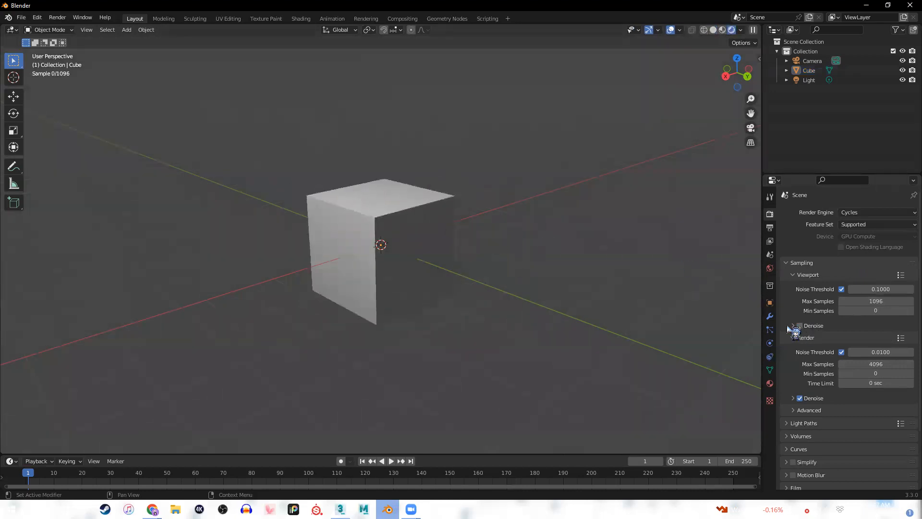
{"action": "key", "text": "z"}
{"action": "left_click", "coordinate": [828, 312]}
{"action": "key", "text": "z"}
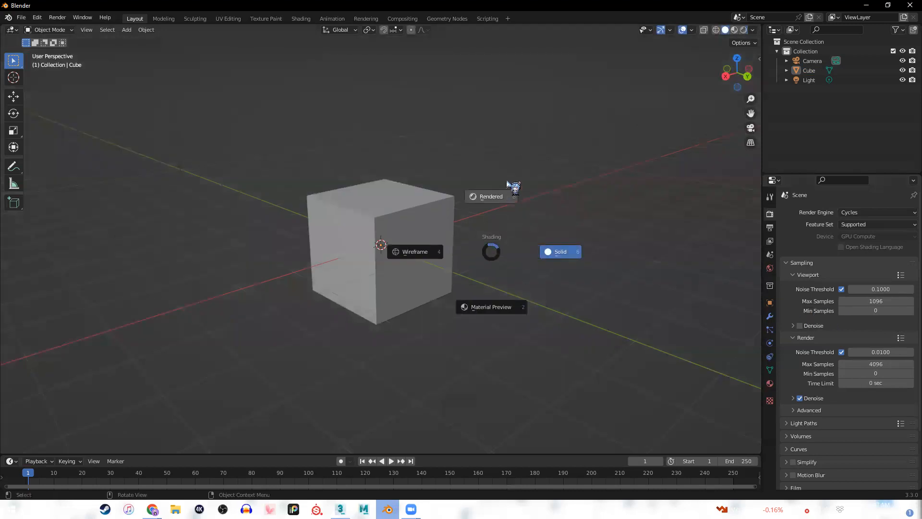
{"action": "left_click", "coordinate": [506, 179]}
{"action": "key", "text": "z"}
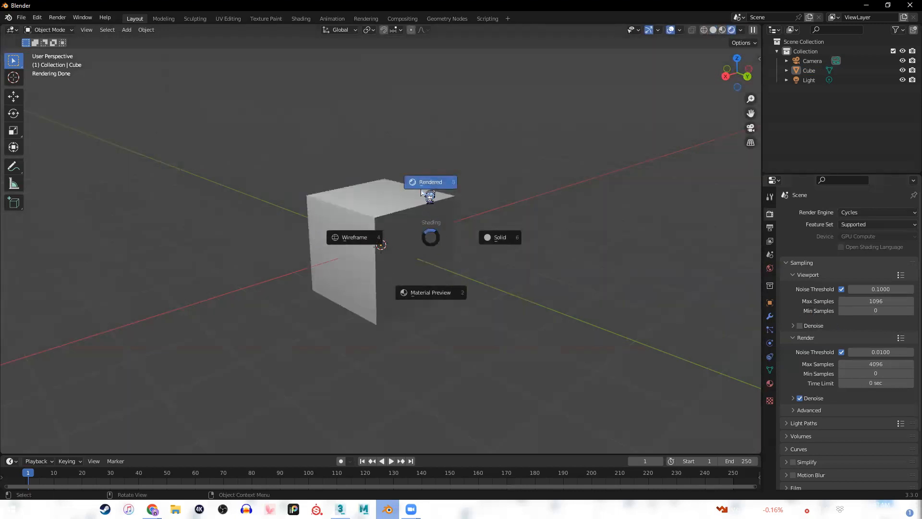
{"action": "left_click", "coordinate": [494, 237]}
Set the Cycles viewport Max Samples to 100 and re-enable viewport Denoise, leaving its sub-settings collapsed.
{"action": "left_click", "coordinate": [882, 299]}
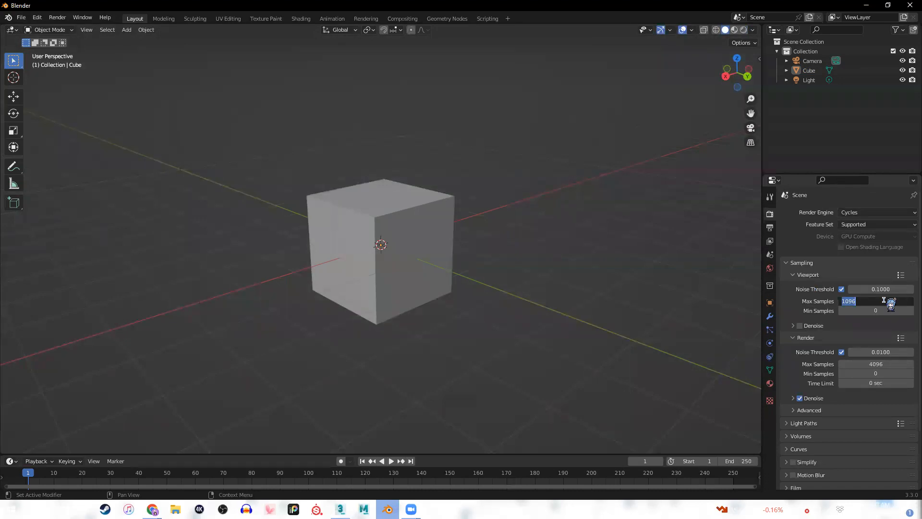
{"action": "type", "text": "50"}
{"action": "key", "text": "Return"}
{"action": "left_click", "coordinate": [881, 299]}
{"action": "type", "text": "100"}
{"action": "key", "text": "Return"}
{"action": "left_click", "coordinate": [801, 326]}
{"action": "left_click", "coordinate": [805, 328]}
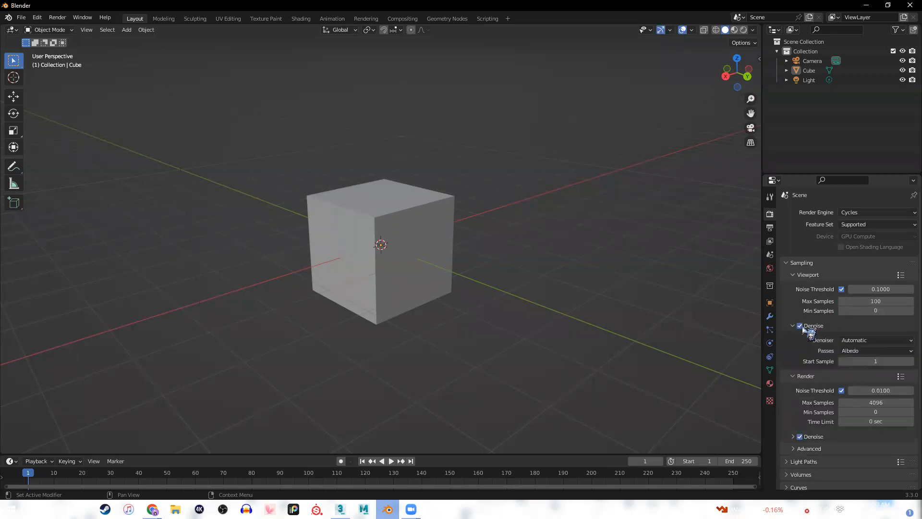
{"action": "left_click", "coordinate": [803, 328]}
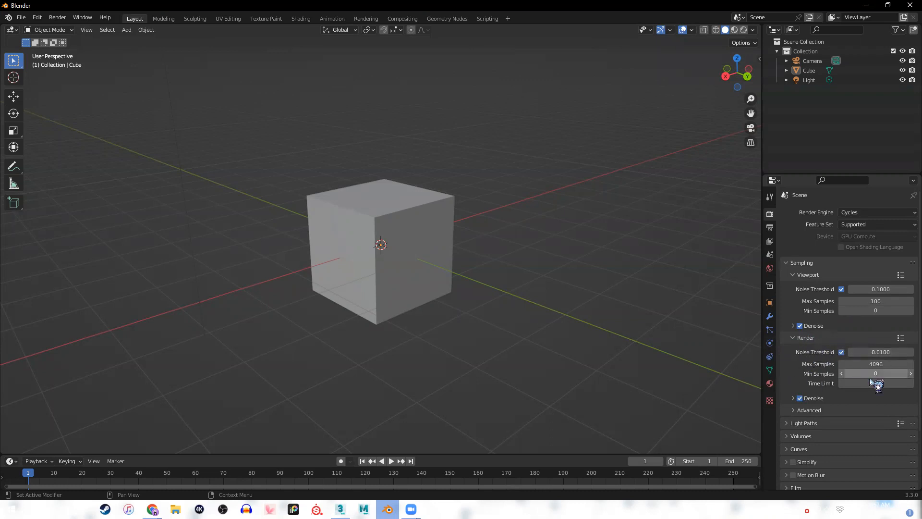
Try Max Samples values of 100, 50, 250 and 4096 for the final render.
{"action": "left_click", "coordinate": [851, 364]}
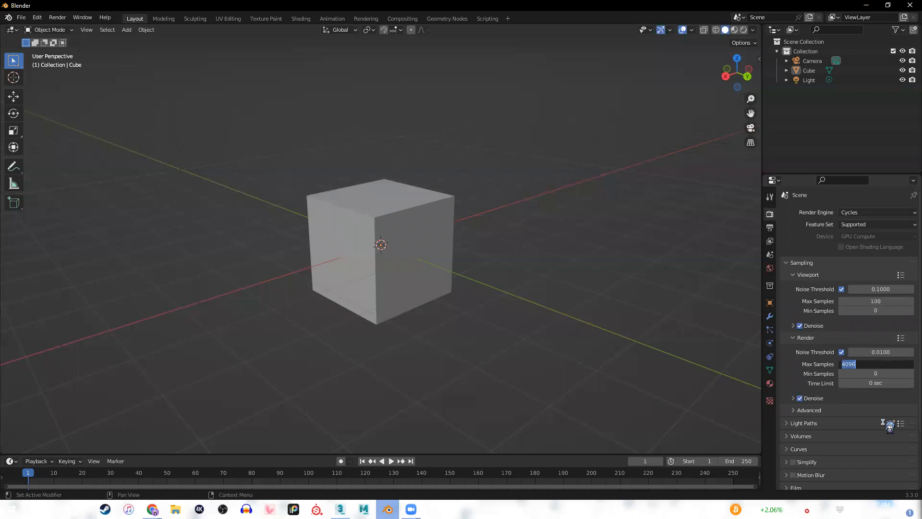
{"action": "type", "text": "100"}
{"action": "key", "text": "Return"}
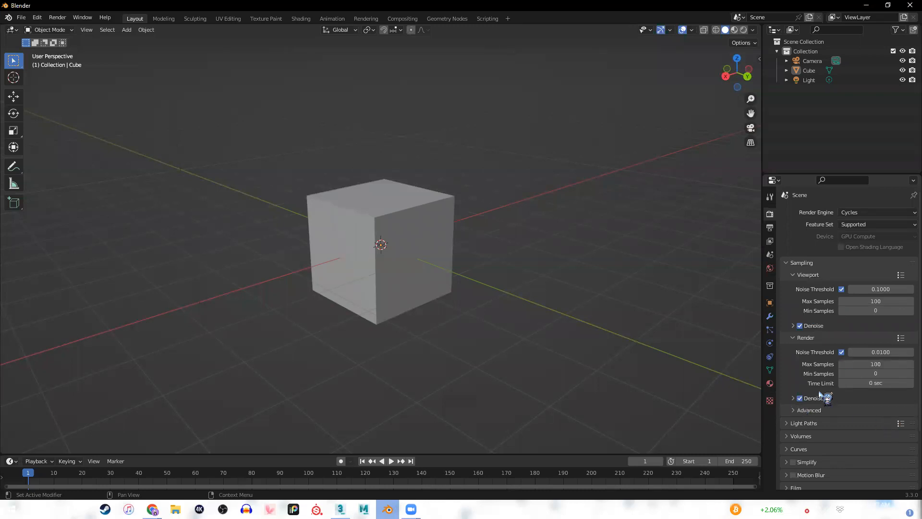
{"action": "left_click", "coordinate": [892, 366]}
{"action": "type", "text": "50"}
{"action": "key", "text": "Return"}
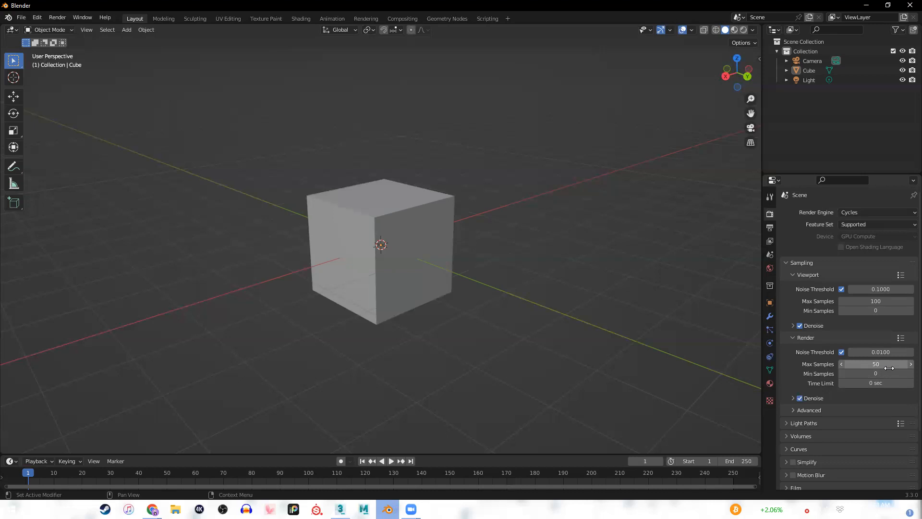
{"action": "left_click", "coordinate": [889, 368]}
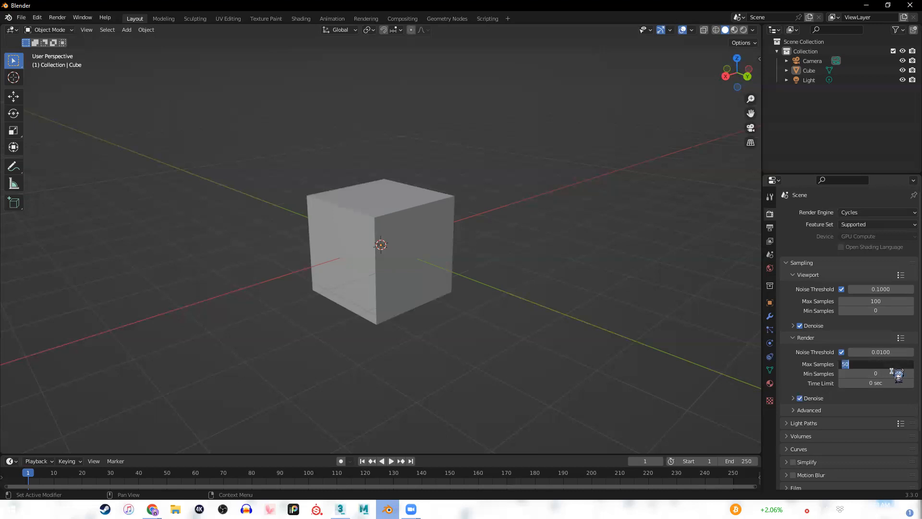
{"action": "type", "text": "250"}
{"action": "key", "text": "Return"}
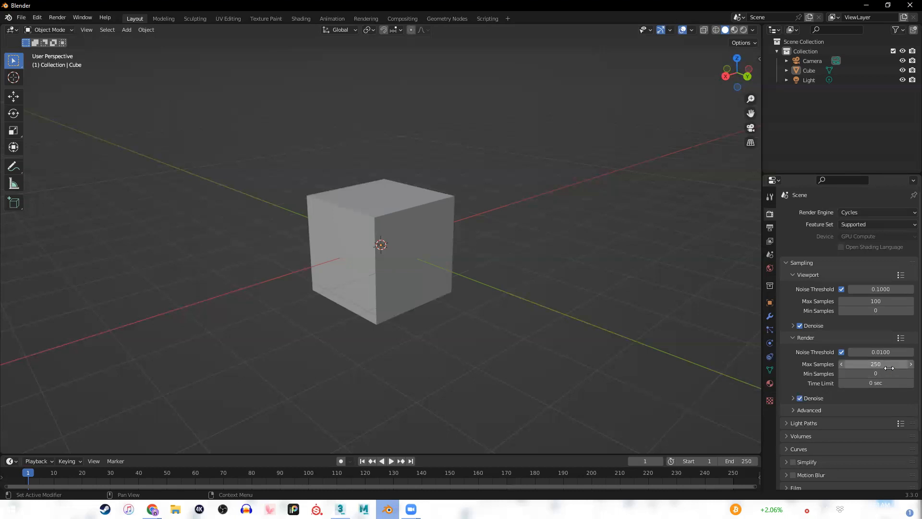
{"action": "left_click", "coordinate": [893, 363]}
{"action": "type", "text": "4096"}
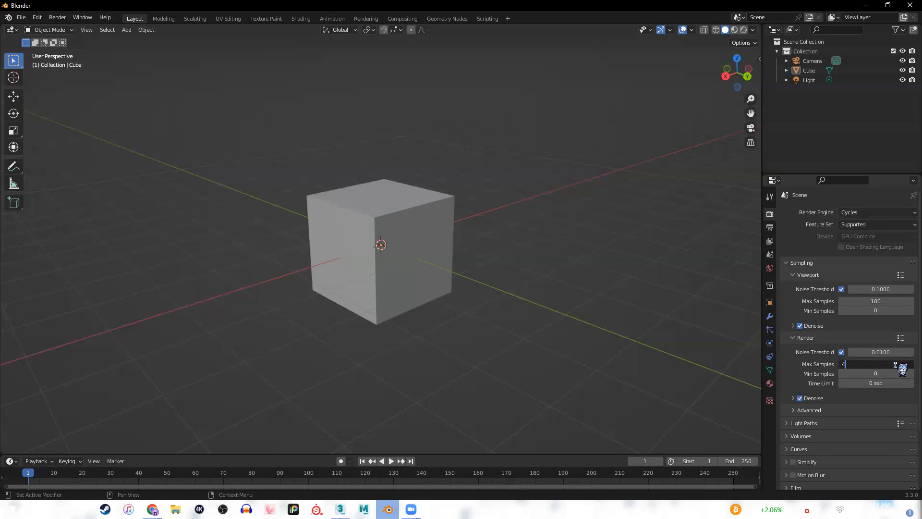
{"action": "key", "text": "Return"}
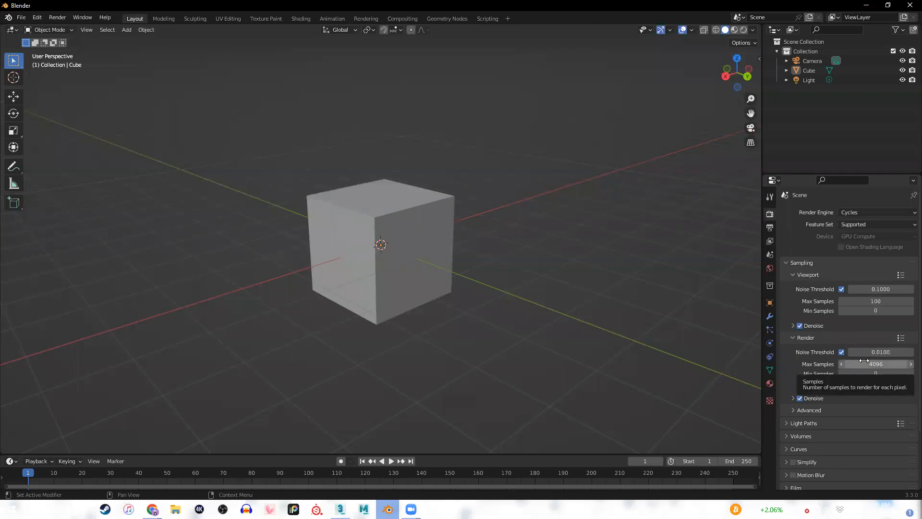
Set the final render's Max Samples to 250.
{"action": "left_click", "coordinate": [864, 361]}
{"action": "type", "text": "250"}
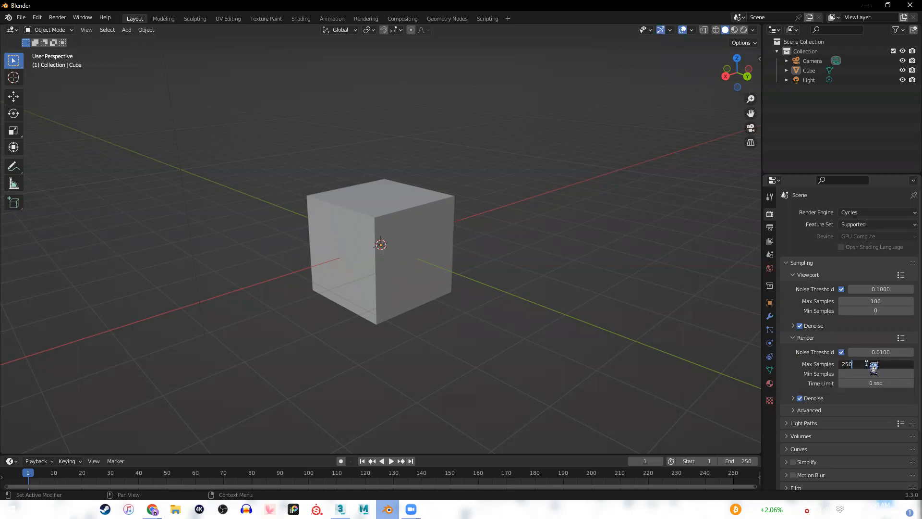
{"action": "key", "text": "Return"}
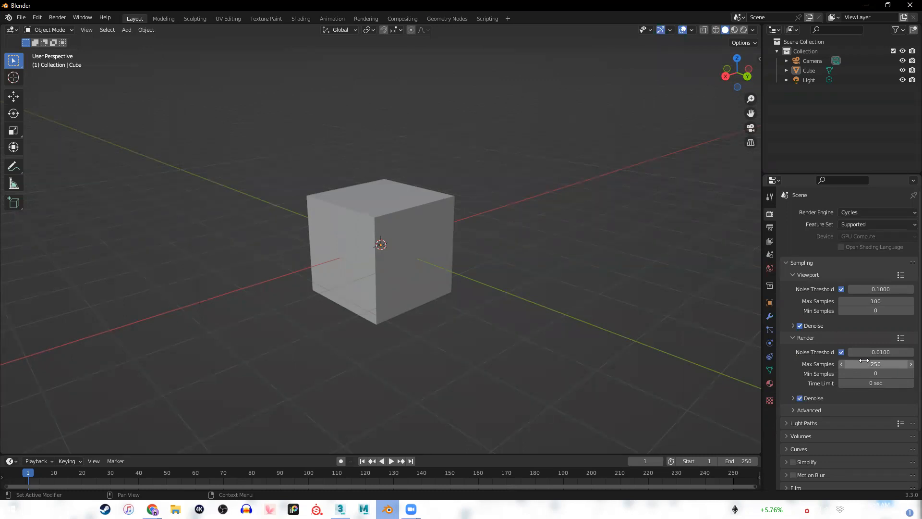
{"action": "middle_click_drag", "start_coordinate": [558, 339], "coordinate": [409, 331]}
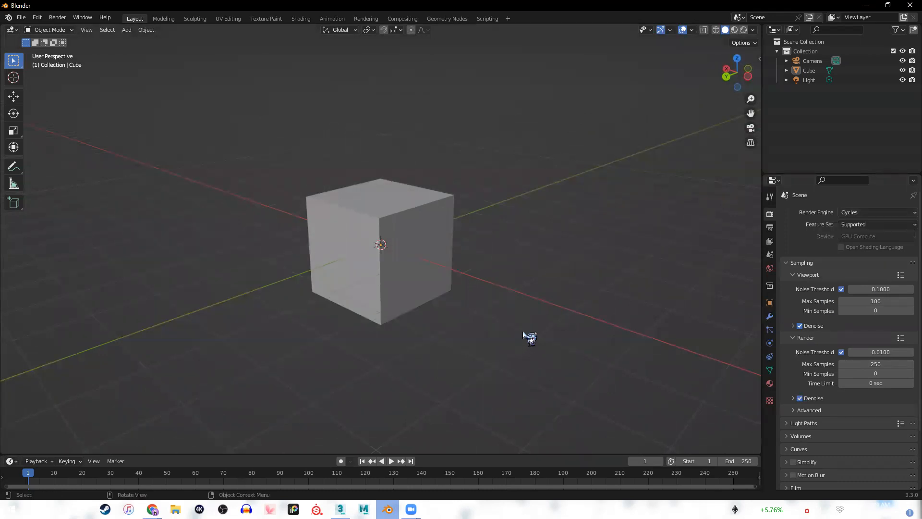
{"action": "middle_click_drag", "start_coordinate": [527, 335], "coordinate": [505, 339]}
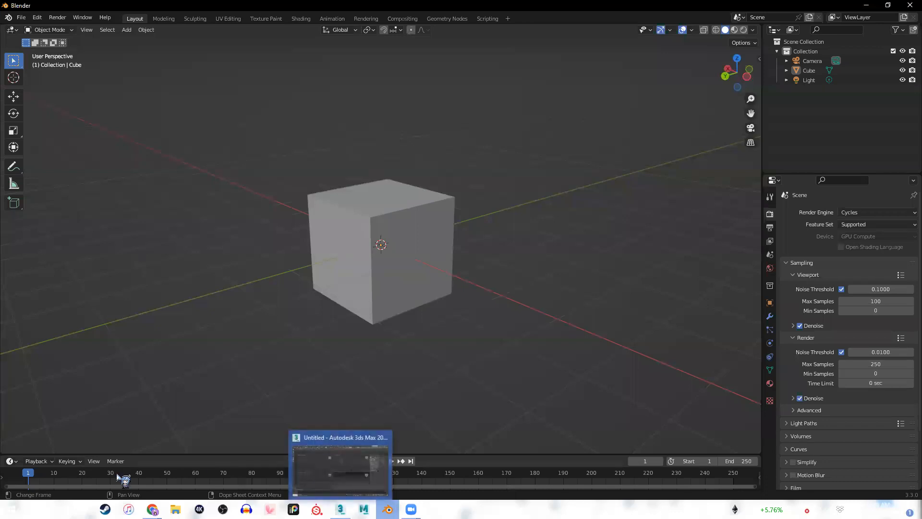
Switch to 3ds Max, open the Arnold Render Setup window and move it clear of the Front and Perspective viewports.
{"action": "mouse_move", "coordinate": [152, 509]}
{"action": "left_click", "coordinate": [183, 477]}
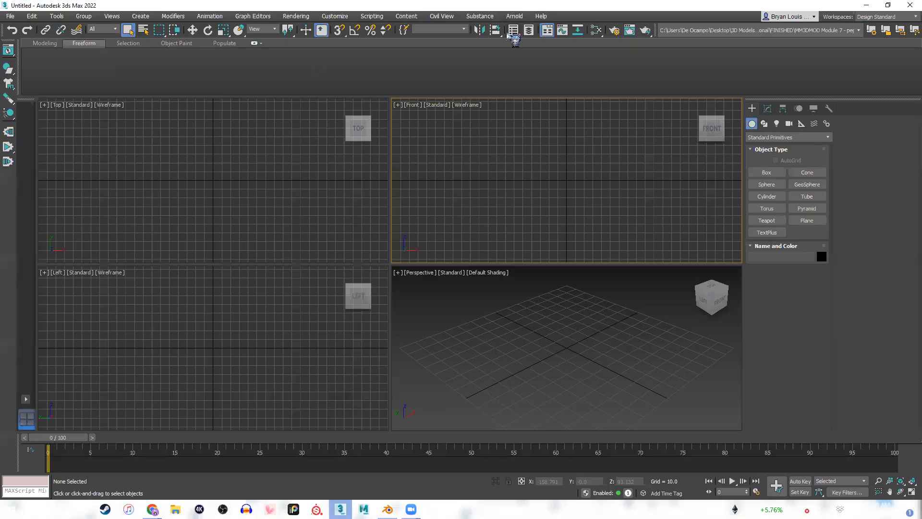
{"action": "key", "text": "F10"}
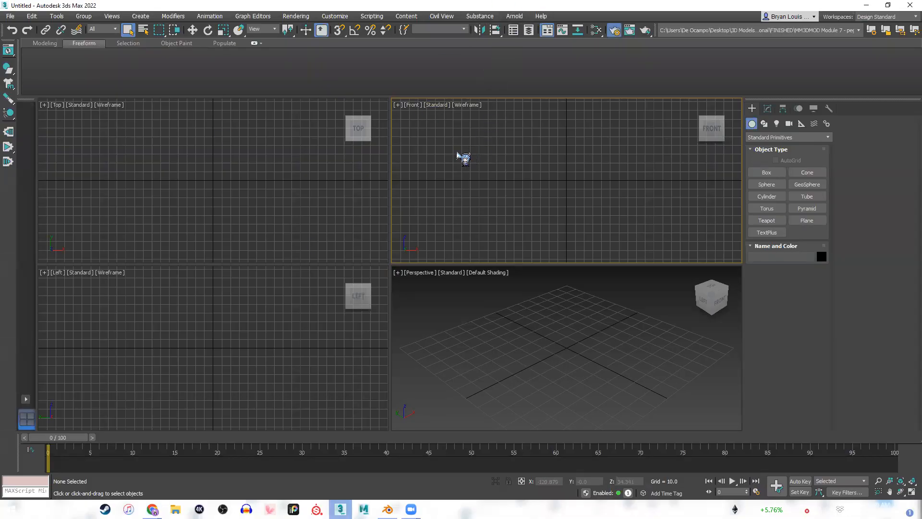
{"action": "left_click", "coordinate": [494, 90]}
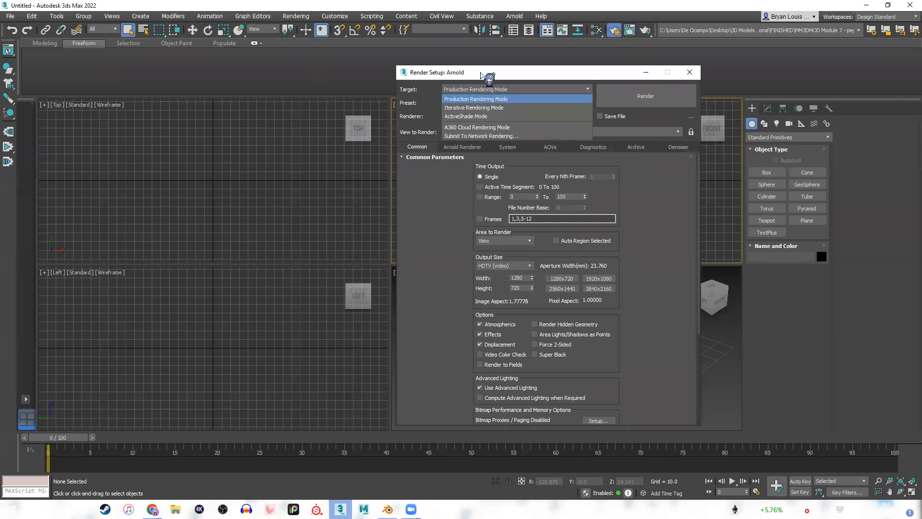
{"action": "left_click", "coordinate": [480, 74]}
{"action": "left_click_drag", "start_coordinate": [421, 72], "coordinate": [183, 73]}
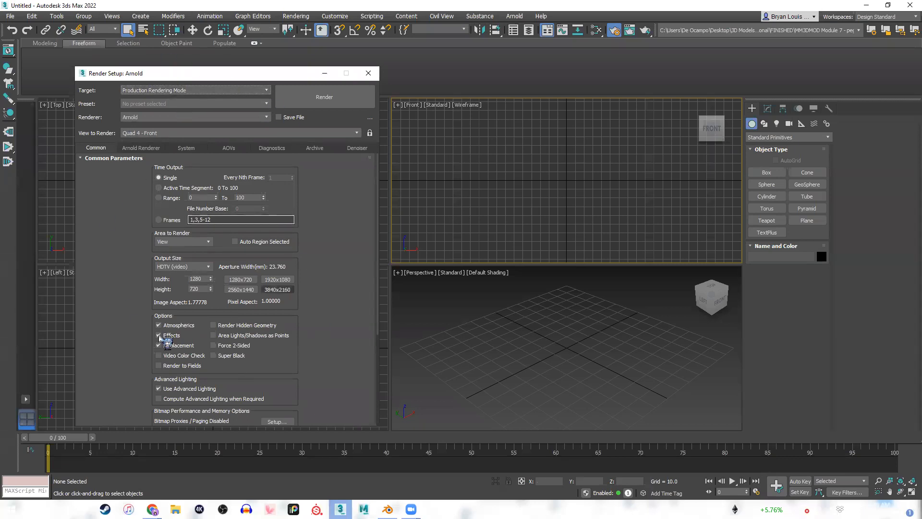
Try to set the Render Setup target to ActiveShade Mode, close the window and activate the Perspective viewport.
{"action": "left_click", "coordinate": [240, 94]}
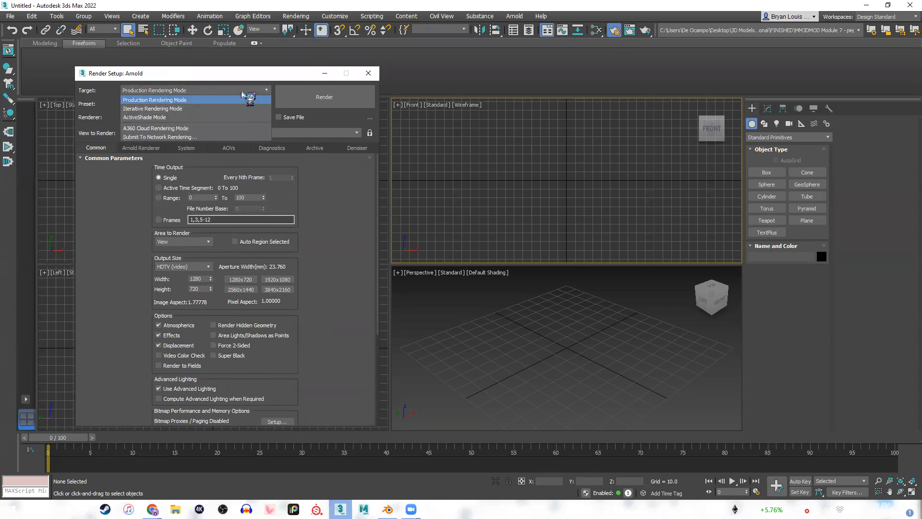
{"action": "left_click", "coordinate": [177, 117]}
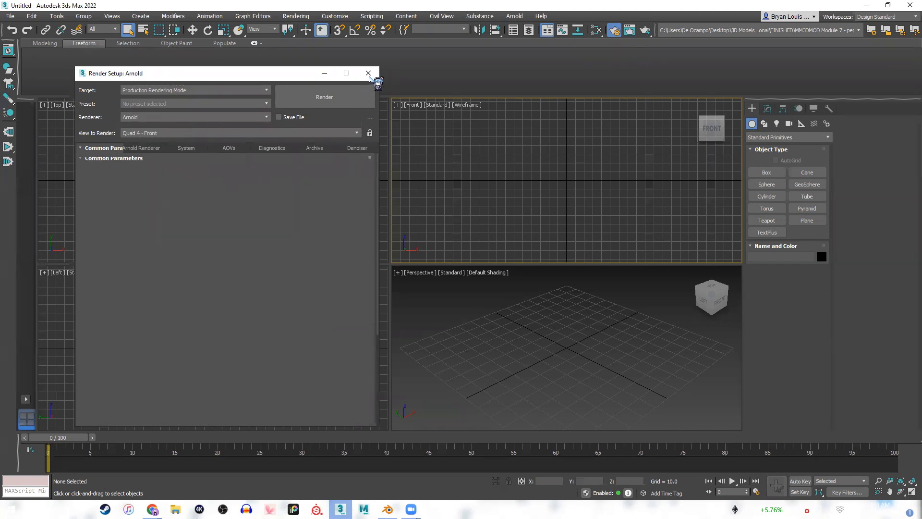
{"action": "left_click", "coordinate": [368, 73]}
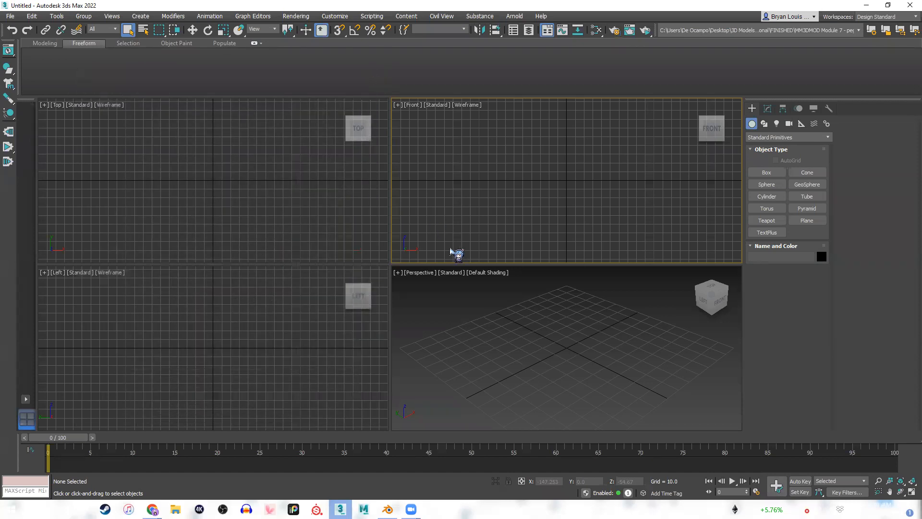
{"action": "left_click", "coordinate": [495, 353]}
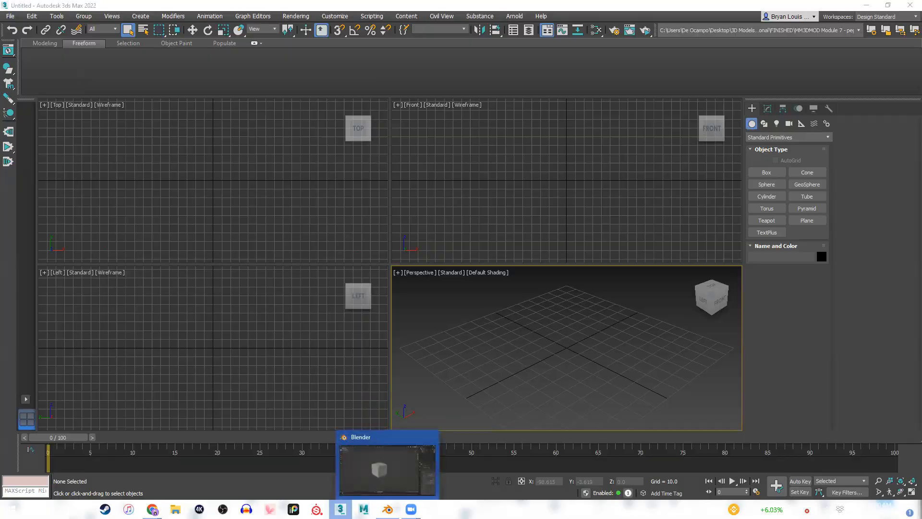
Switch to Blender and check the available viewport shading modes, keeping Solid shading.
{"action": "left_click", "coordinate": [388, 509]}
{"action": "key", "text": "z"}
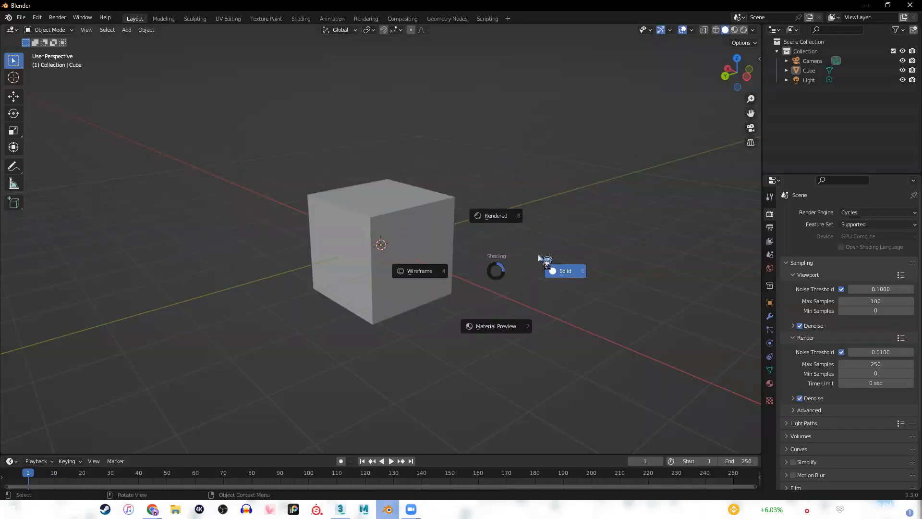
{"action": "left_click", "coordinate": [565, 271]}
Switch to 3ds Max and maximize the Perspective viewport.
{"action": "left_click", "coordinate": [340, 509]}
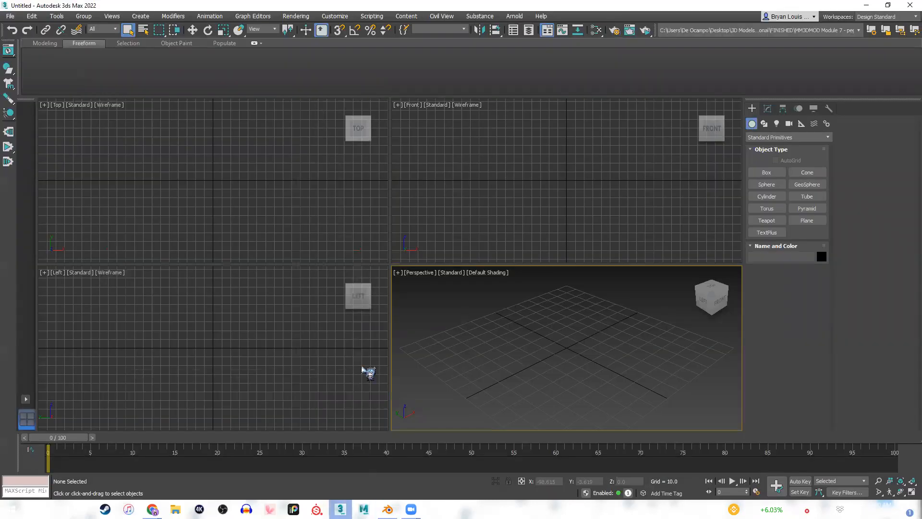
{"action": "left_click", "coordinate": [452, 273]}
{"action": "left_click", "coordinate": [421, 296]}
{"action": "key", "text": "alt+w"}
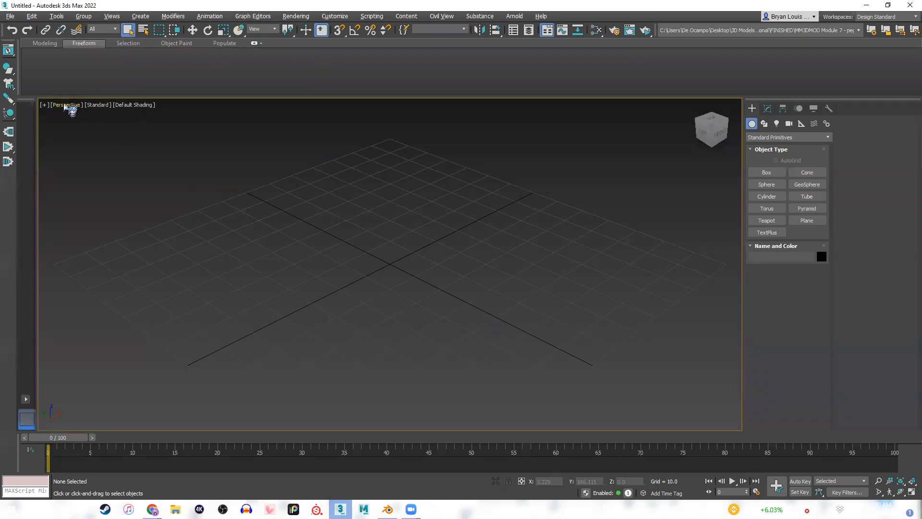
Try the High Quality display mode in the Perspective viewport and return the viewport to Standard.
{"action": "left_click", "coordinate": [99, 105]}
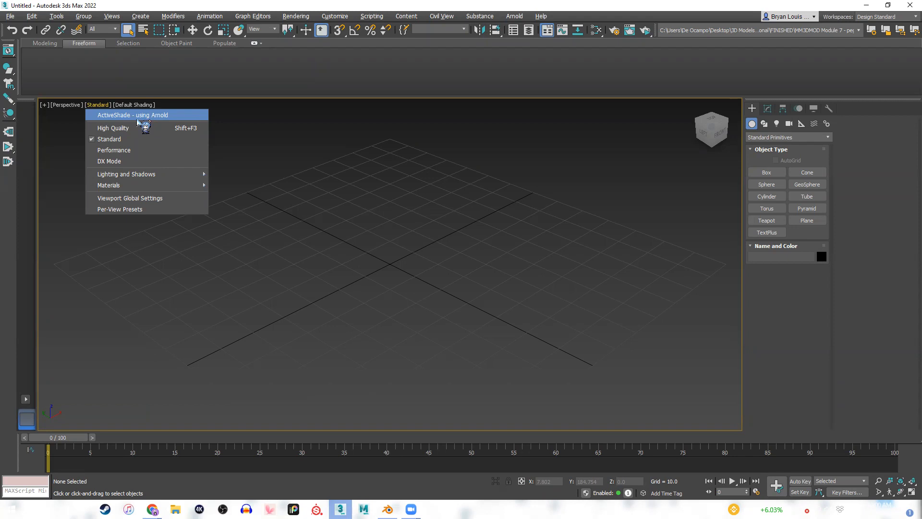
{"action": "left_click", "coordinate": [146, 128]}
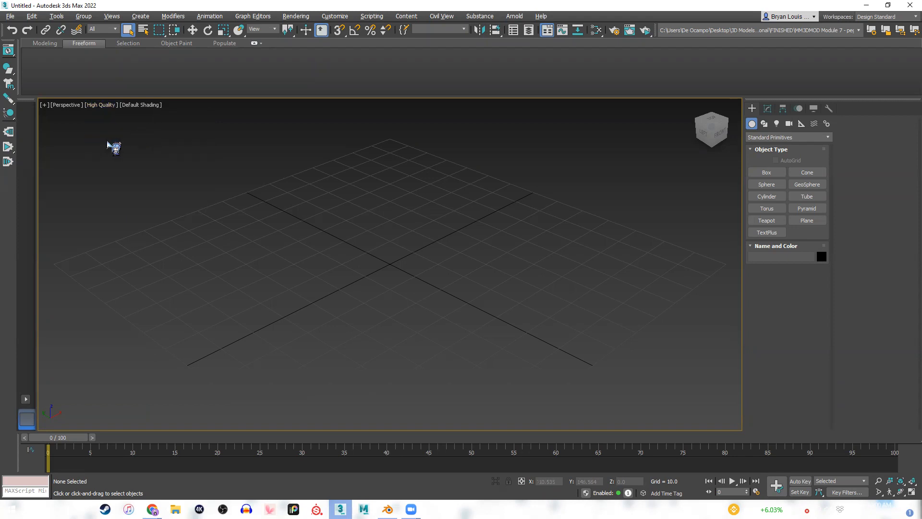
{"action": "left_click", "coordinate": [107, 105]}
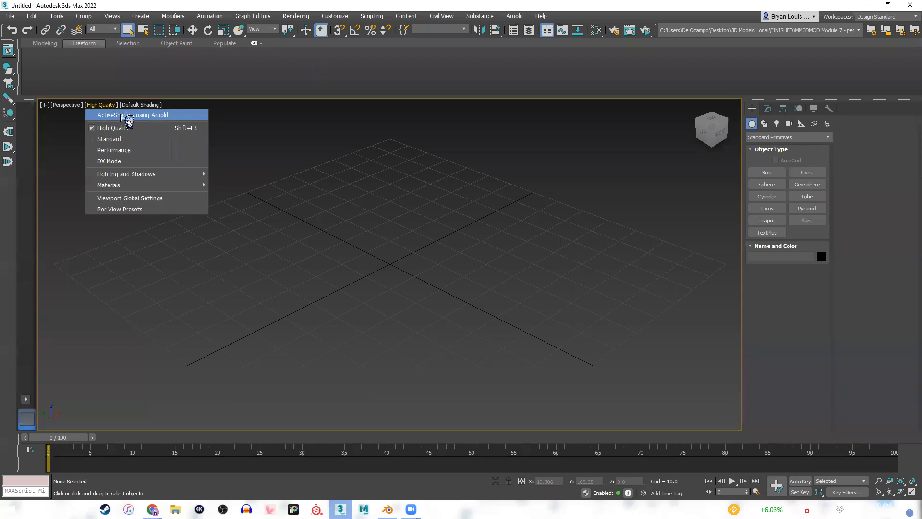
{"action": "left_click", "coordinate": [396, 207]}
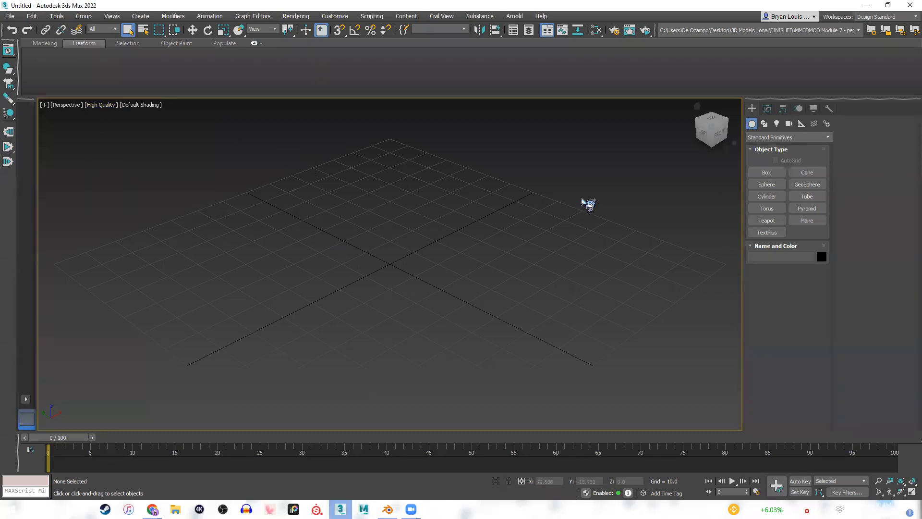
{"action": "left_click", "coordinate": [101, 105]}
{"action": "left_click", "coordinate": [115, 144]}
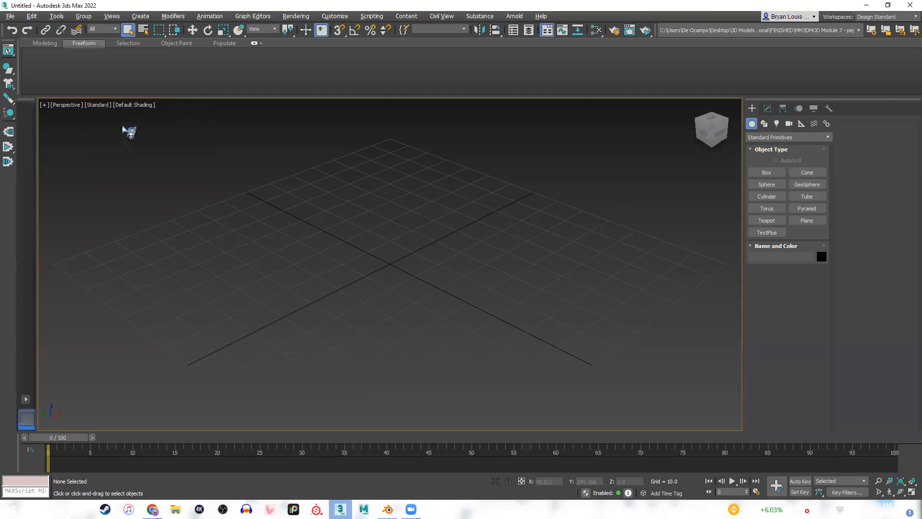
Examine the Perspective viewport's available display modes and the Arnold commands, keeping the viewport on Standard.
{"action": "left_click", "coordinate": [97, 105]}
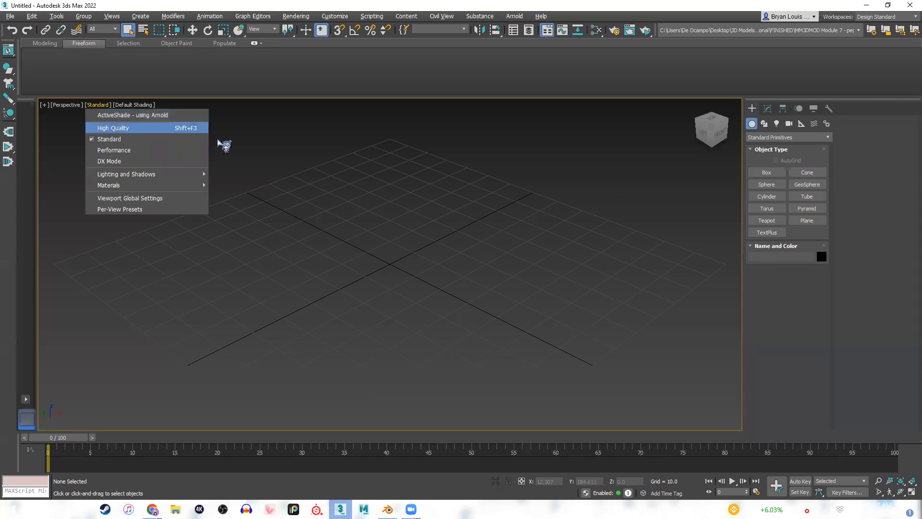
{"action": "left_click", "coordinate": [363, 163]}
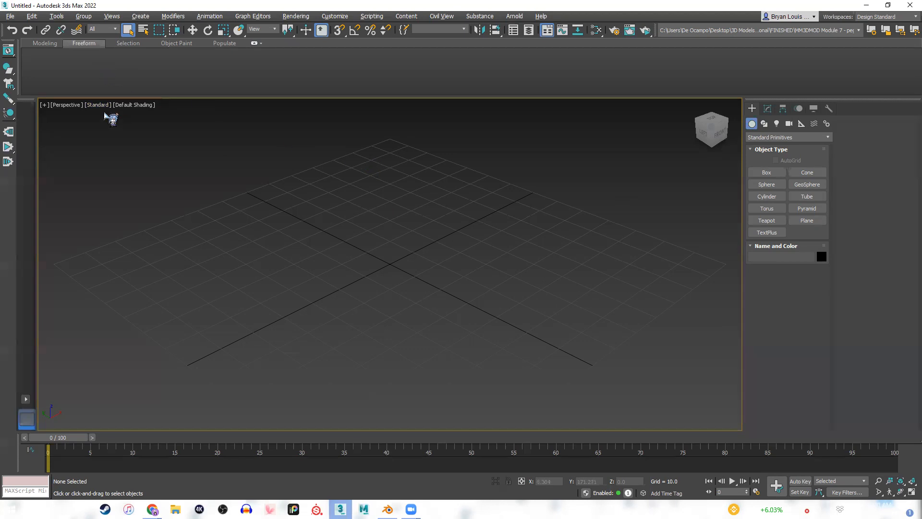
{"action": "left_click", "coordinate": [92, 105]}
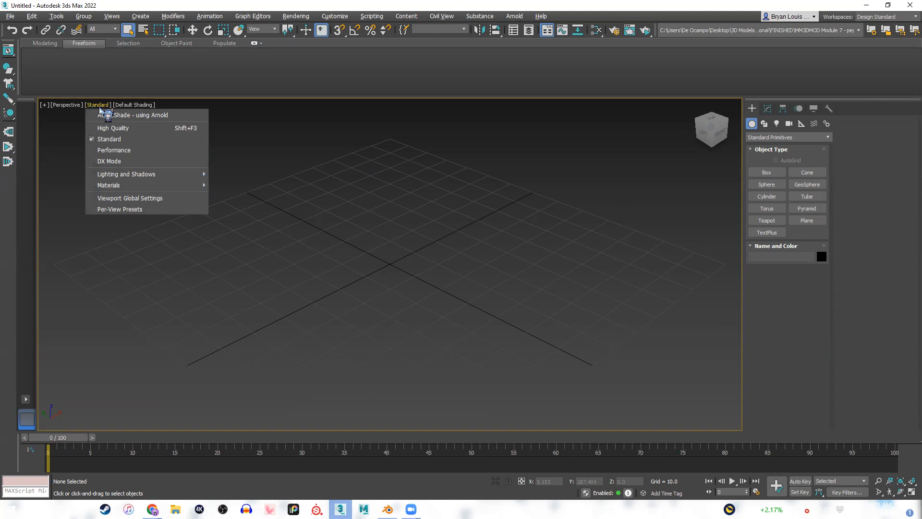
{"action": "left_click", "coordinate": [374, 169]}
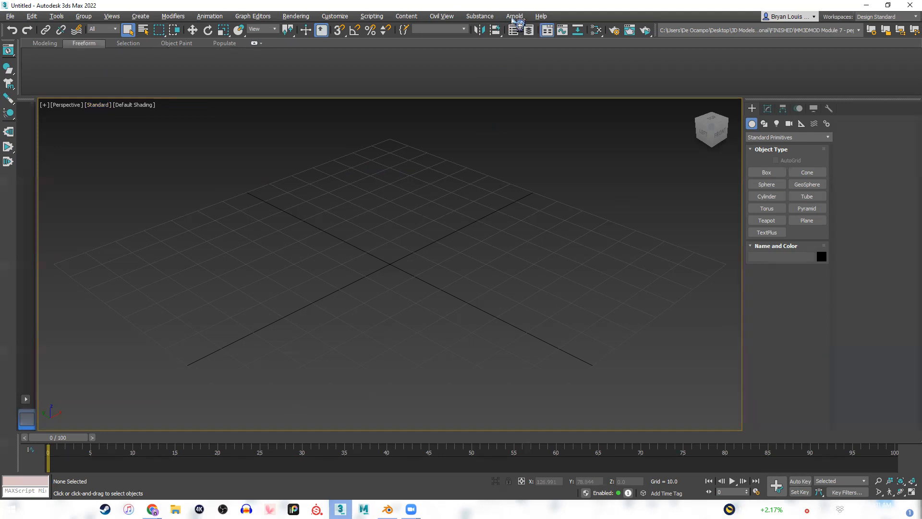
{"action": "left_click", "coordinate": [513, 17]}
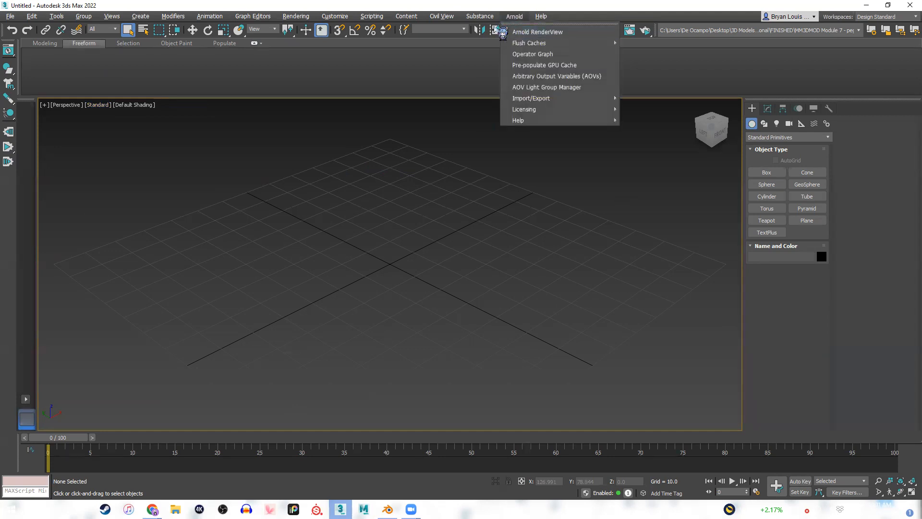
{"action": "left_click", "coordinate": [370, 203]}
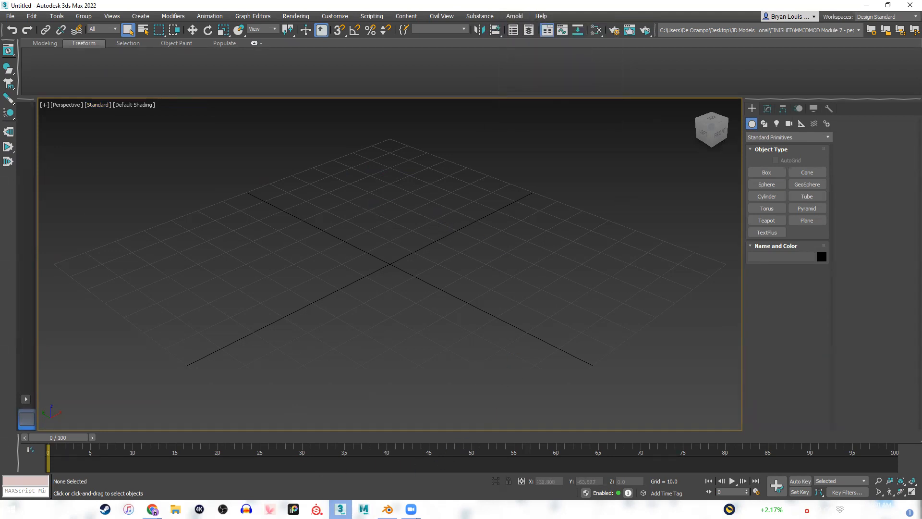
Switch to the lecture slides in Chrome and advance from the Arnold (3DS Max) slide to the Cycles (Blender) slide.
{"action": "mouse_move", "coordinate": [158, 508]}
{"action": "left_click", "coordinate": [209, 470]}
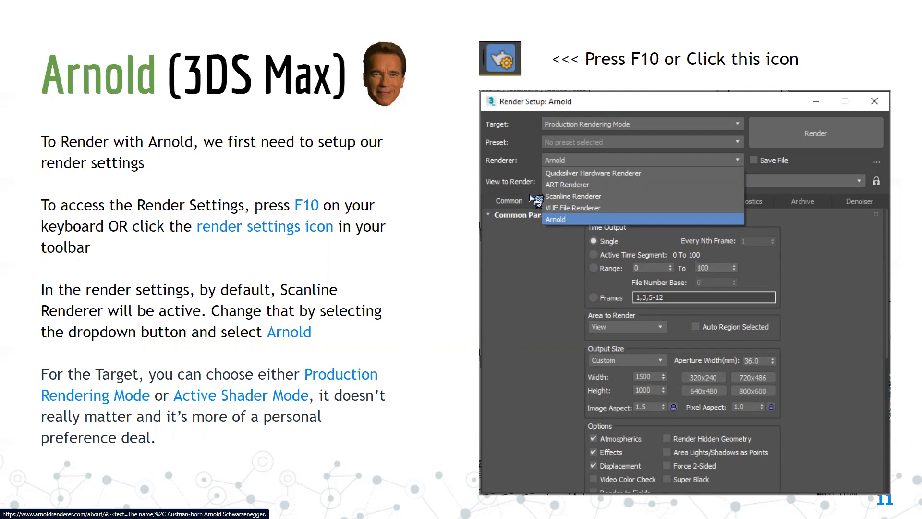
{"action": "left_click", "coordinate": [868, 307]}
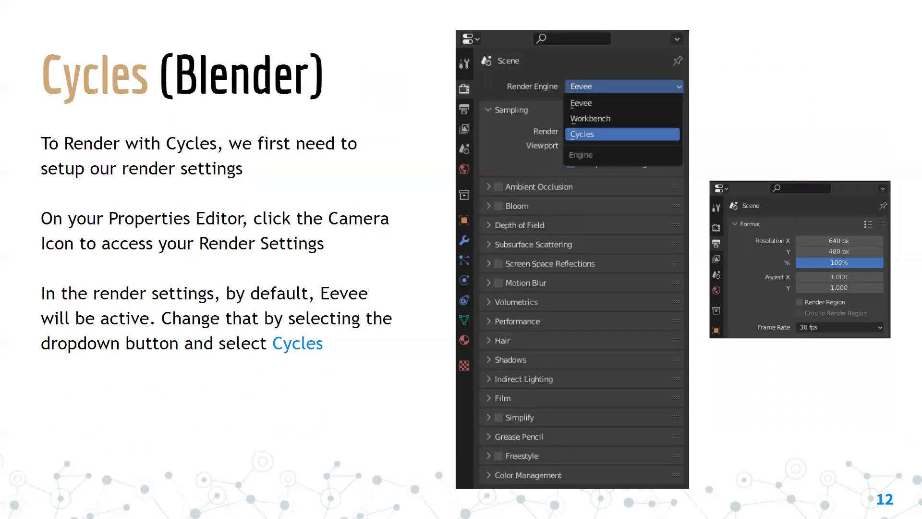
Switch to Blender and examine the scene's output properties for resolution, frame rate and file format.
{"action": "key", "text": "alt+Tab"}
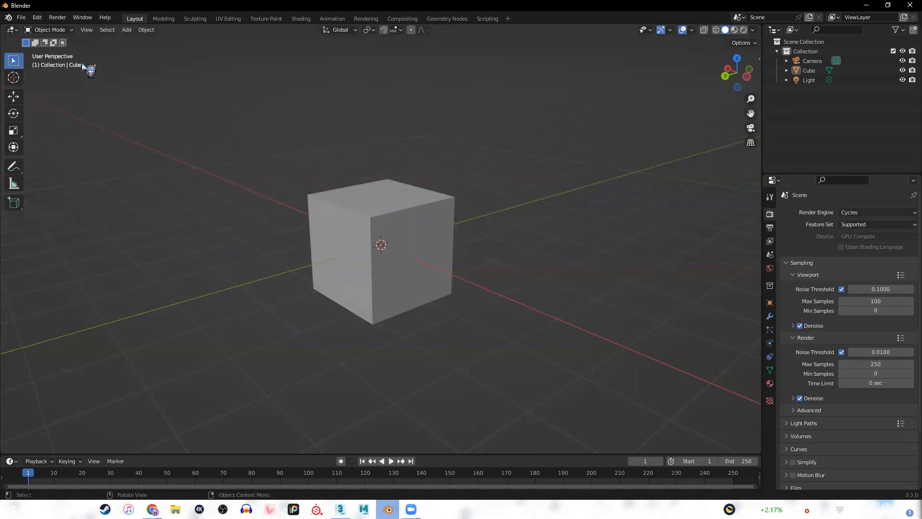
{"action": "left_click", "coordinate": [770, 229]}
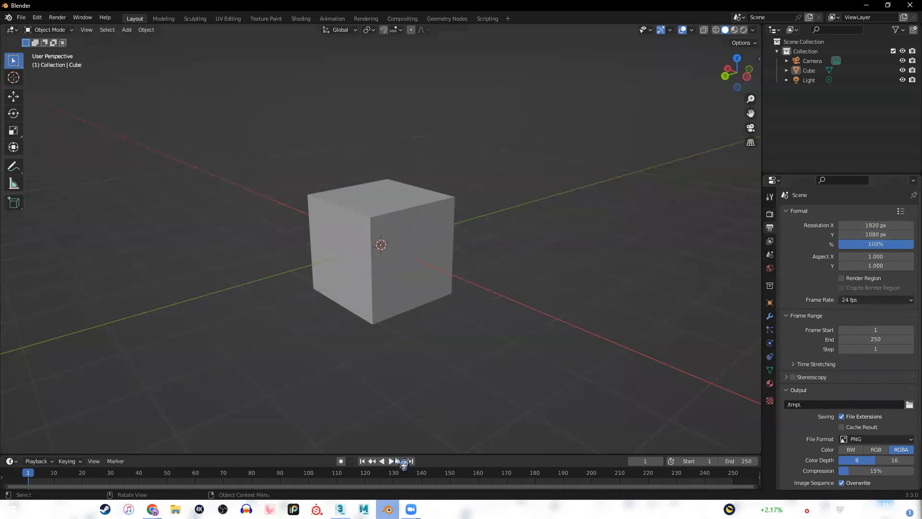
Return to the lecture slides in Chrome and advance past the Lighting title to the 3DS Max - Arnold Lights slide.
{"action": "left_click", "coordinate": [153, 509]}
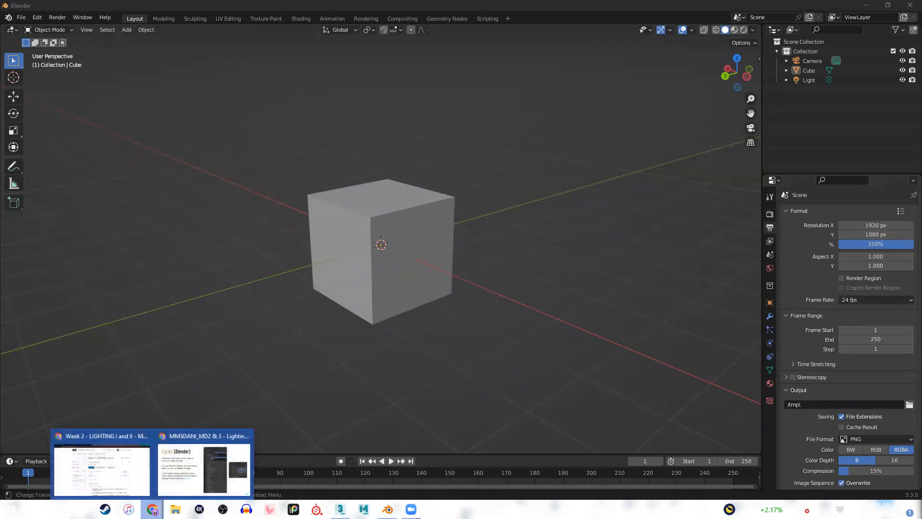
{"action": "left_click", "coordinate": [224, 458]}
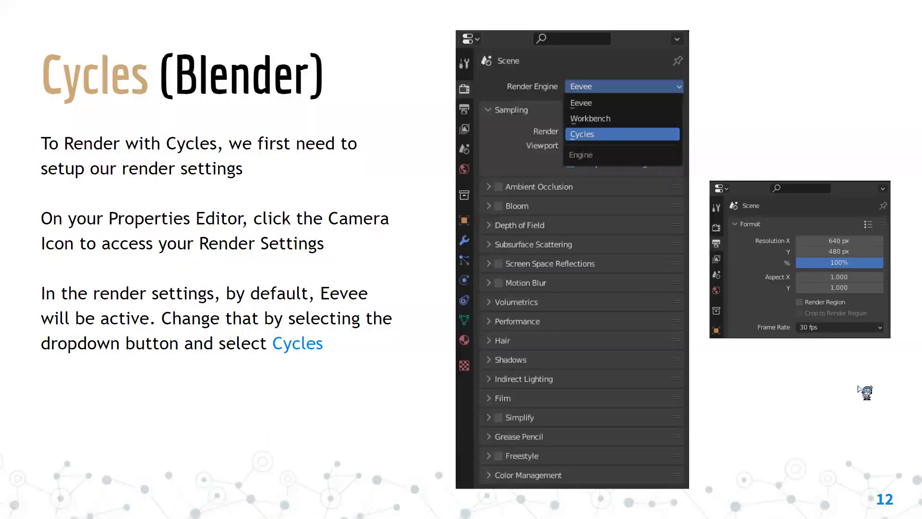
{"action": "key", "text": "Right"}
{"action": "key", "text": "Left"}
{"action": "key", "text": "Right"}
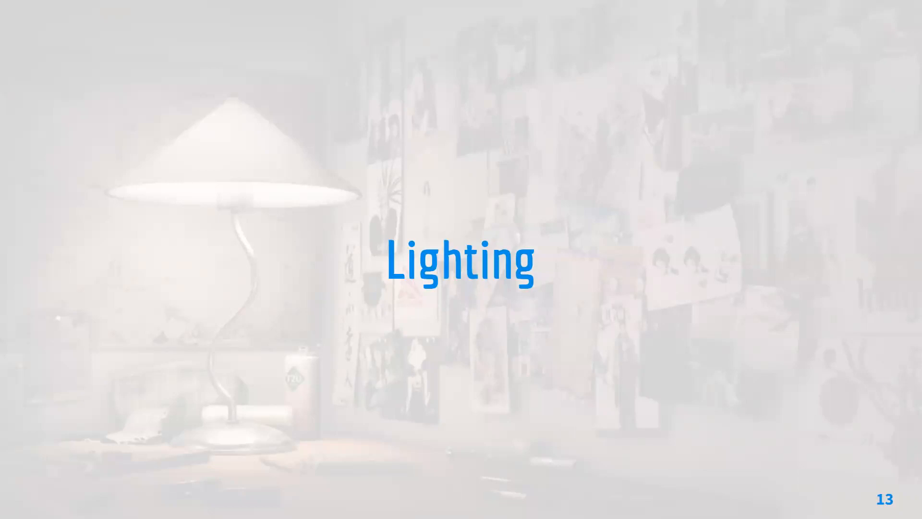
{"action": "left_click", "coordinate": [821, 198]}
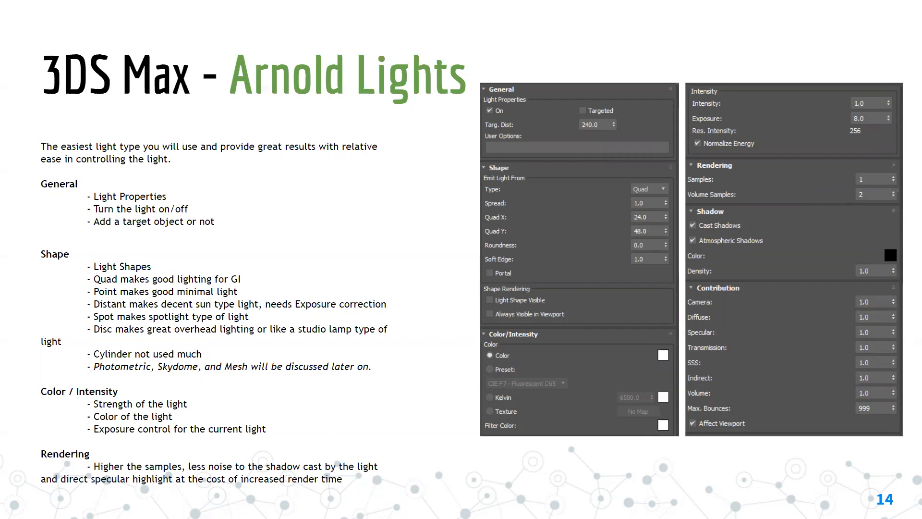
{"action": "key", "text": "Right"}
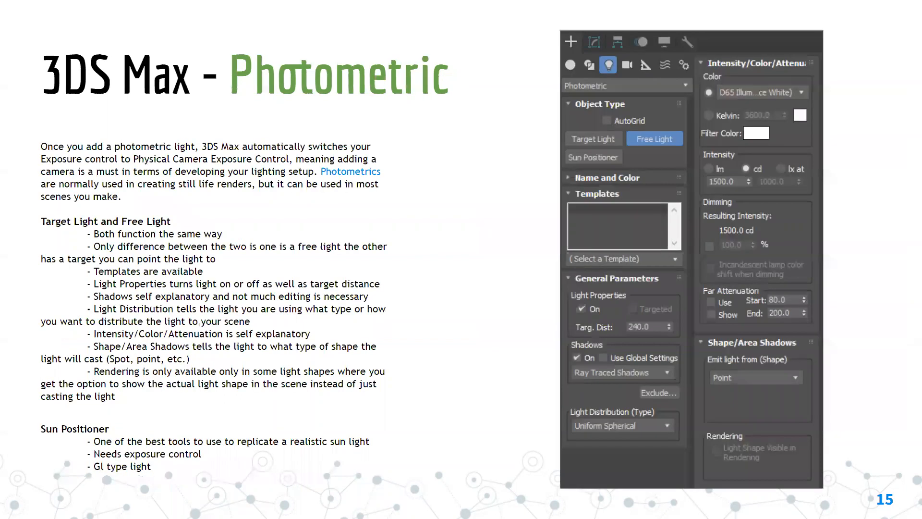
{"action": "key", "text": "Left"}
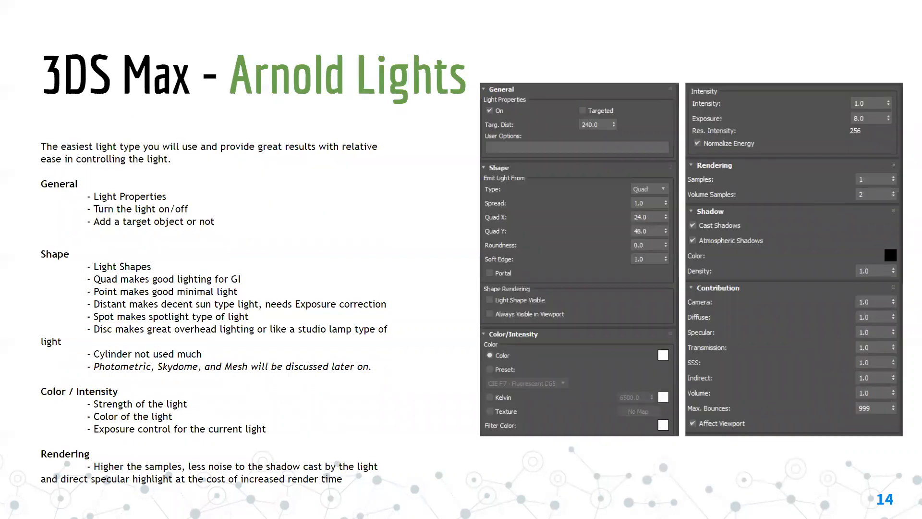
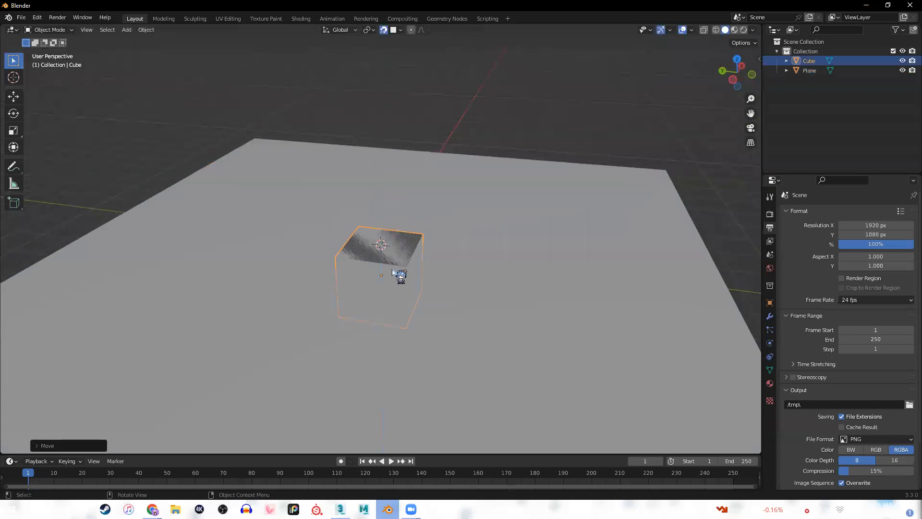
Turn off snapping and raise the cube along the Z axis so that it sits on top of the plane.
{"action": "key", "text": "g"}
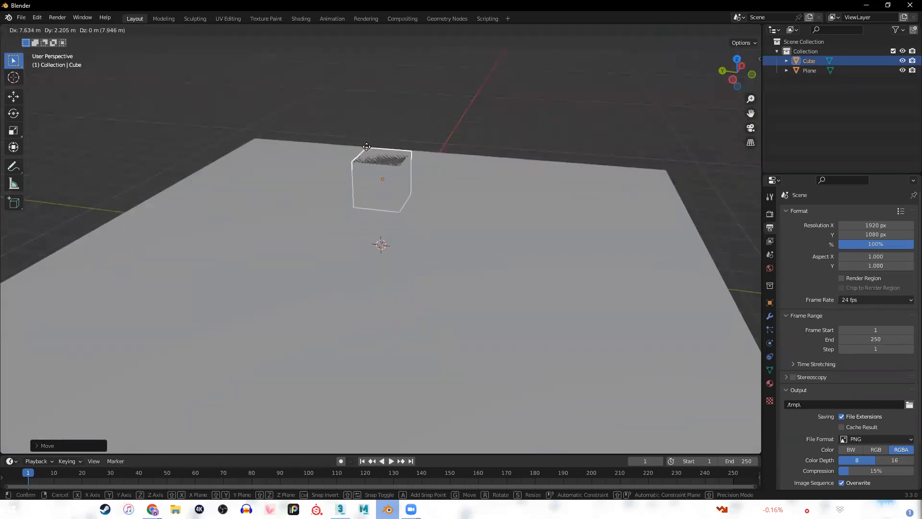
{"action": "right_click", "coordinate": [374, 160]}
{"action": "scroll", "coordinate": [365, 249], "scroll_direction": "up", "scroll_amount": 2}
{"action": "middle_click_drag", "start_coordinate": [365, 248], "coordinate": [410, 100]}
{"action": "left_click", "coordinate": [384, 29]}
{"action": "key", "text": "g"}
{"action": "key", "text": "z"}
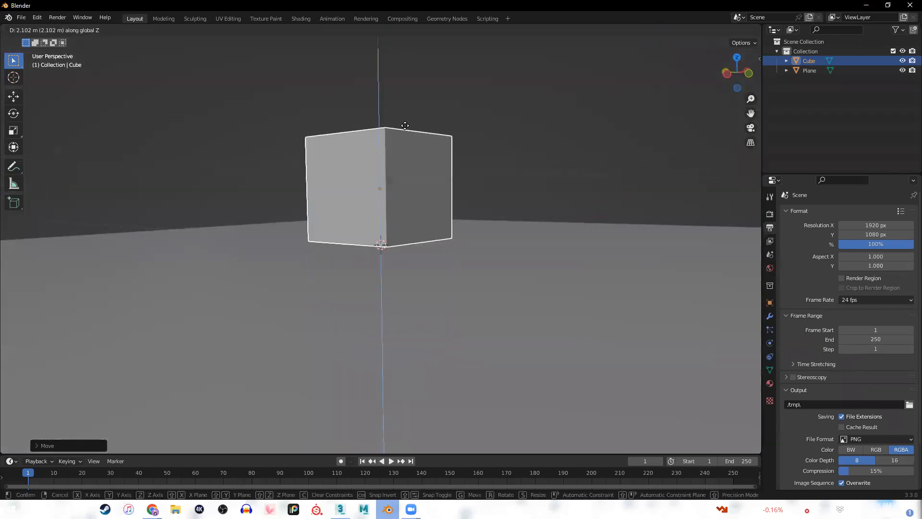
{"action": "left_click", "coordinate": [440, 239]}
{"action": "middle_click_drag", "start_coordinate": [440, 238], "coordinate": [521, 264]}
{"action": "left_click", "coordinate": [519, 261]}
{"action": "middle_click_drag", "start_coordinate": [445, 268], "coordinate": [397, 212]}
{"action": "scroll", "coordinate": [515, 193], "scroll_direction": "up", "scroll_amount": 3}
{"action": "scroll", "coordinate": [416, 237], "scroll_direction": "up", "scroll_amount": 1}
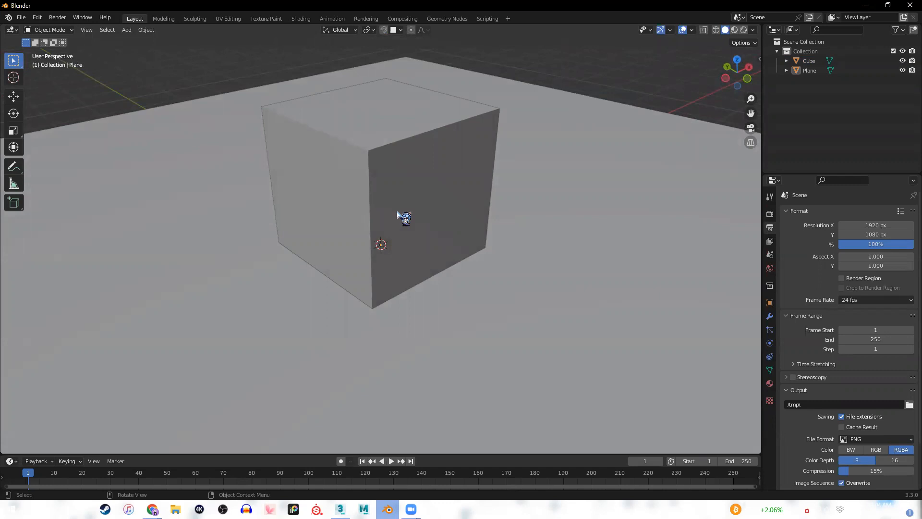
{"action": "middle_click_drag", "start_coordinate": [399, 217], "coordinate": [464, 287]}
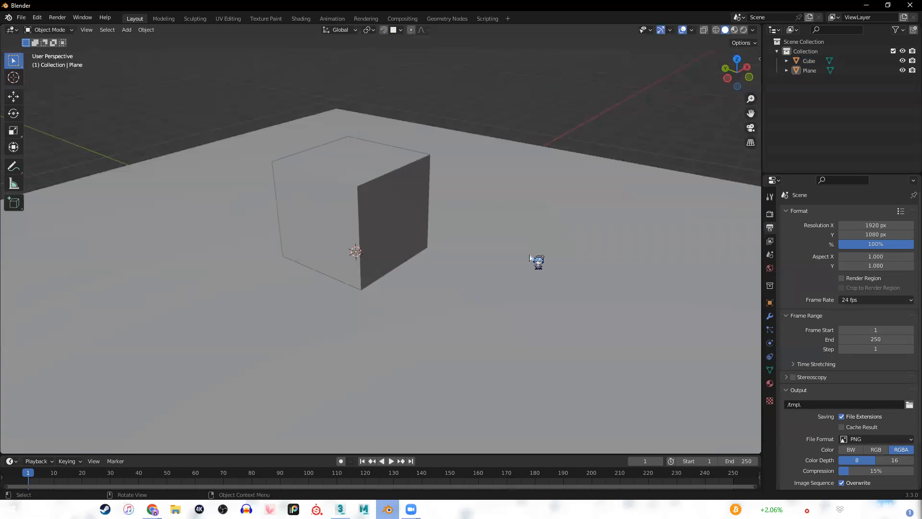
Turn on the Screencast Keys display for the 3D viewport and test it with a shortcut.
{"action": "key", "text": "n"}
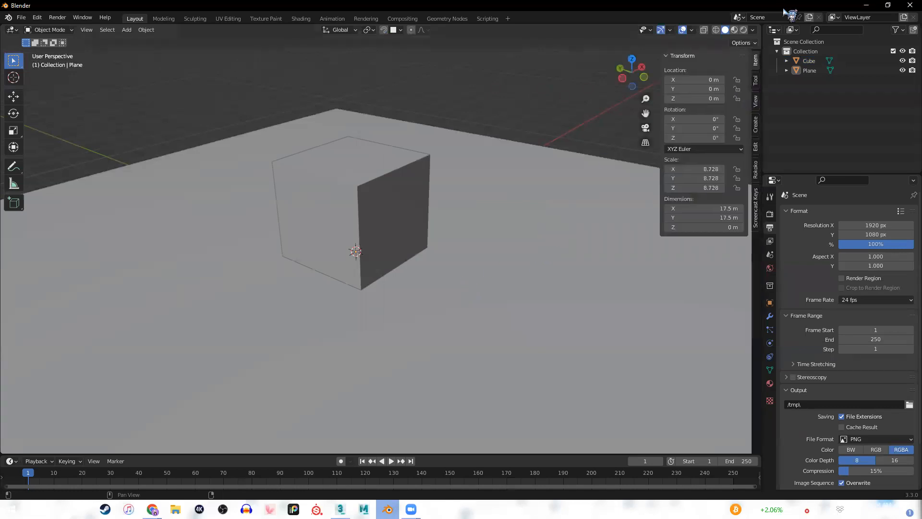
{"action": "left_click", "coordinate": [756, 208]}
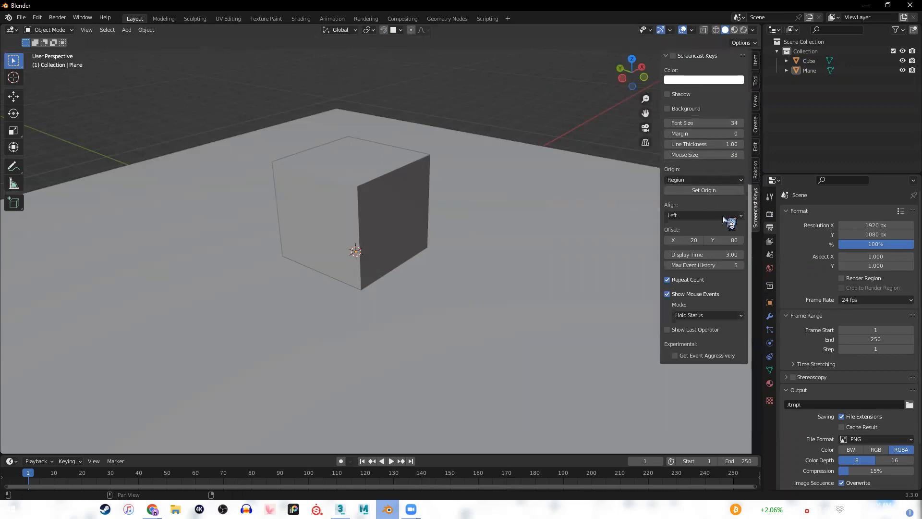
{"action": "left_click", "coordinate": [673, 56]}
{"action": "left_click", "coordinate": [756, 168]}
{"action": "left_click", "coordinate": [755, 148]}
{"action": "left_click", "coordinate": [757, 196]}
{"action": "left_click", "coordinate": [619, 312]}
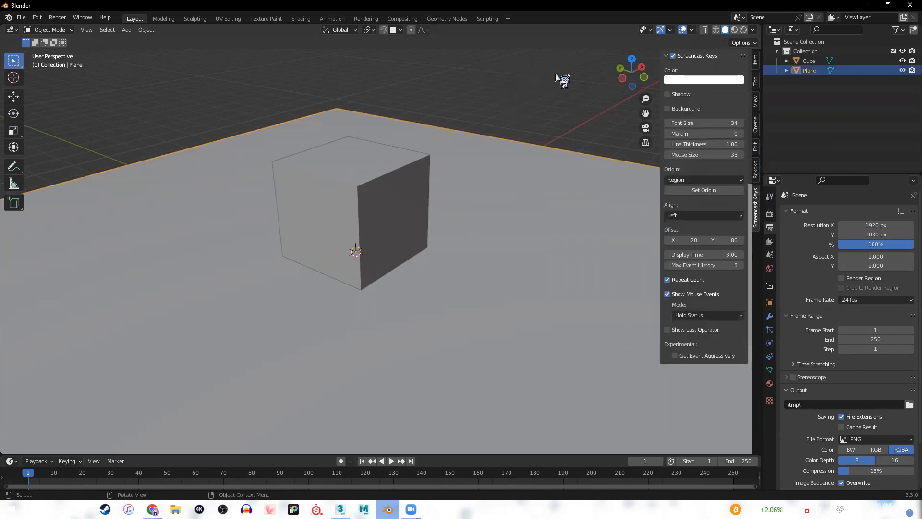
{"action": "key", "text": "shift+a"}
{"action": "key", "text": "Escape"}
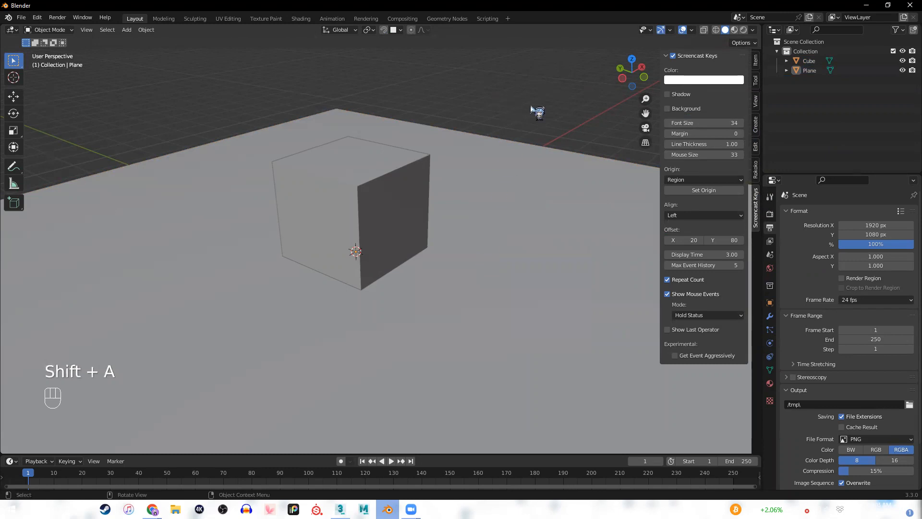
Add a point light to the scene and move it up and off to one side above the cube.
{"action": "left_click", "coordinate": [430, 219]}
{"action": "middle_click_drag", "start_coordinate": [449, 223], "coordinate": [581, 192]}
{"action": "key", "text": "shift+a"}
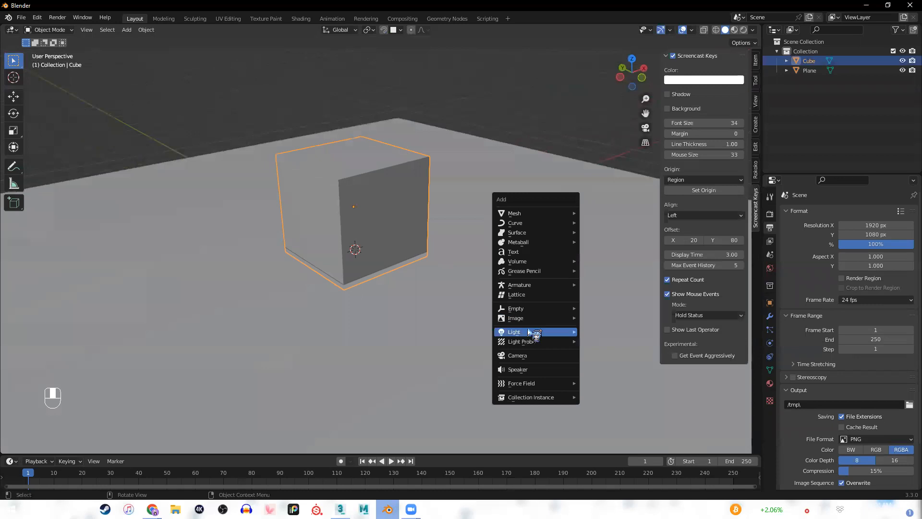
{"action": "mouse_move", "coordinate": [524, 334]}
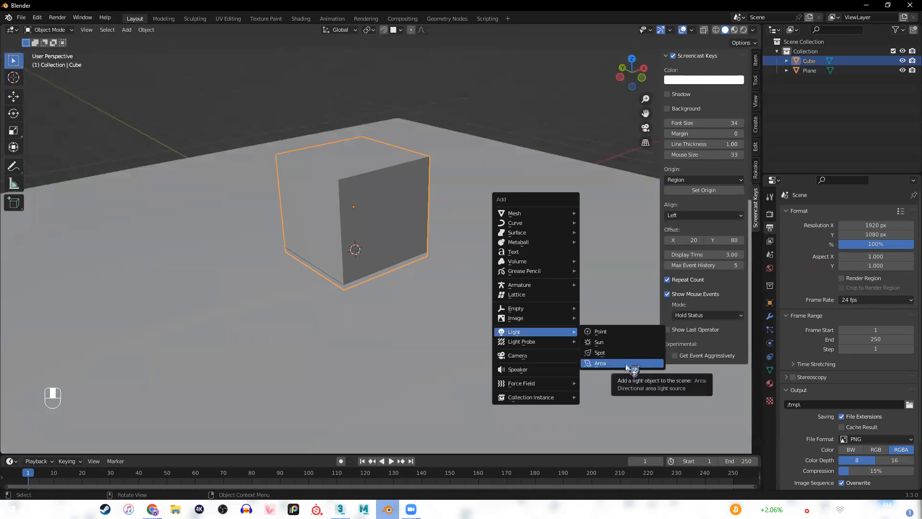
{"action": "left_click", "coordinate": [613, 335]}
{"action": "scroll", "coordinate": [429, 262], "scroll_direction": "down", "scroll_amount": 5}
{"action": "middle_click_drag", "start_coordinate": [428, 262], "coordinate": [409, 265]}
{"action": "key", "text": "g"}
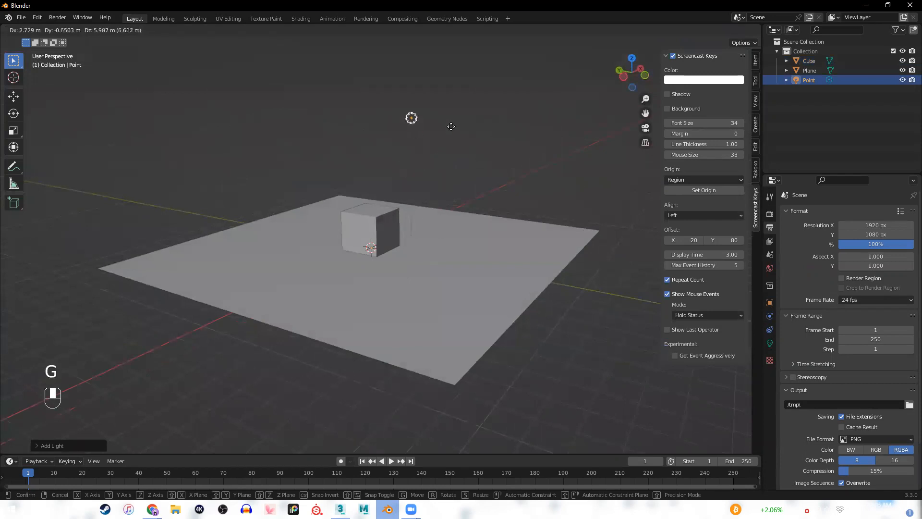
{"action": "left_click", "coordinate": [427, 108]}
Switch the viewport to rendered shading with the point light and cube in view.
{"action": "middle_click_drag", "start_coordinate": [427, 107], "coordinate": [378, 229]}
{"action": "scroll", "coordinate": [426, 140], "scroll_direction": "up", "scroll_amount": 3}
{"action": "mouse_move", "coordinate": [458, 214]}
{"action": "middle_mouse_down"}
{"action": "mouse_move", "coordinate": [465, 196]}
{"action": "mouse_move", "coordinate": [429, 328]}
{"action": "mouse_move", "coordinate": [463, 309]}
{"action": "mouse_move", "coordinate": [463, 317]}
{"action": "middle_mouse_up"}
{"action": "scroll", "coordinate": [427, 305], "scroll_direction": "down", "scroll_amount": 1}
{"action": "key", "text": "z"}
{"action": "left_click", "coordinate": [465, 225]}
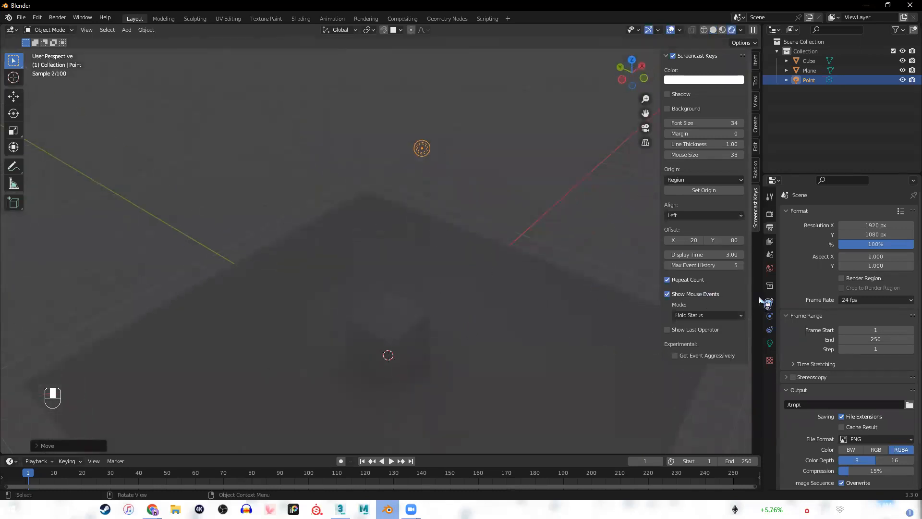
Set the point light's power to 1000 W in its light properties.
{"action": "left_click", "coordinate": [770, 343]}
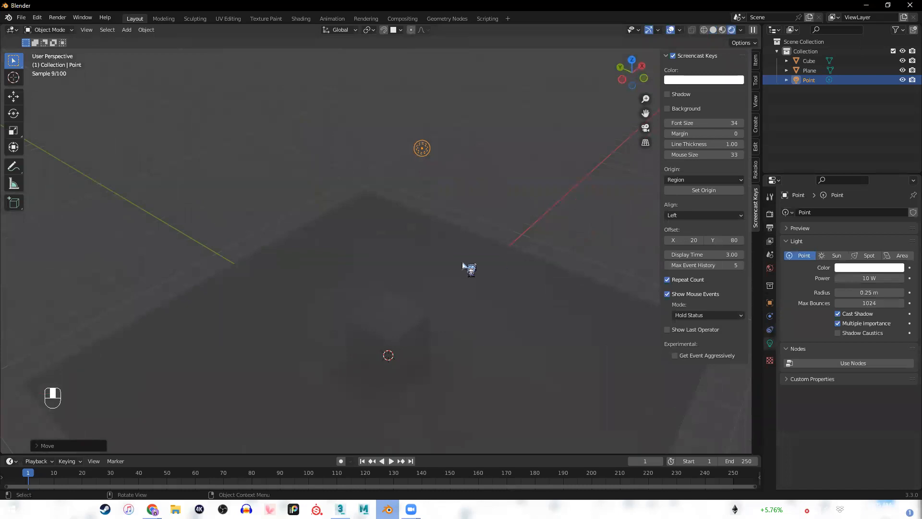
{"action": "middle_click_drag", "start_coordinate": [469, 325], "coordinate": [409, 302]}
{"action": "double_click", "coordinate": [872, 279]}
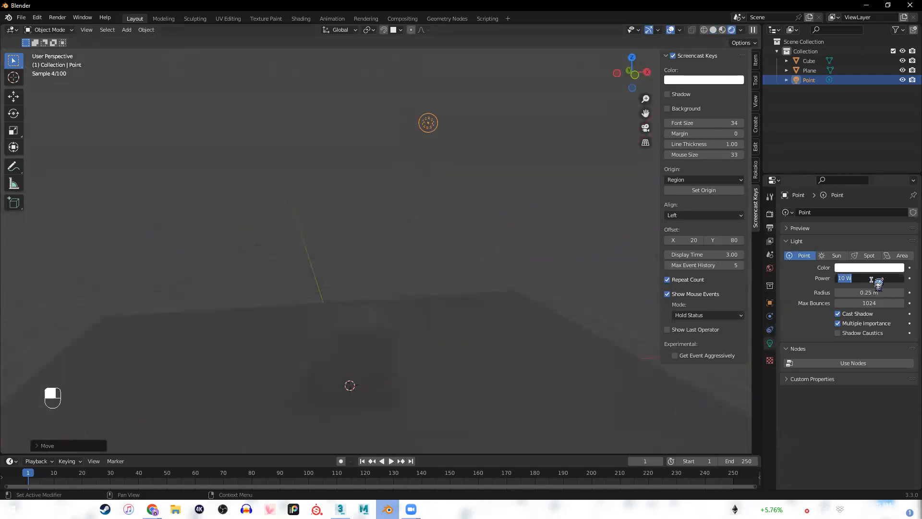
{"action": "type", "text": "1000"}
{"action": "key", "text": "Return"}
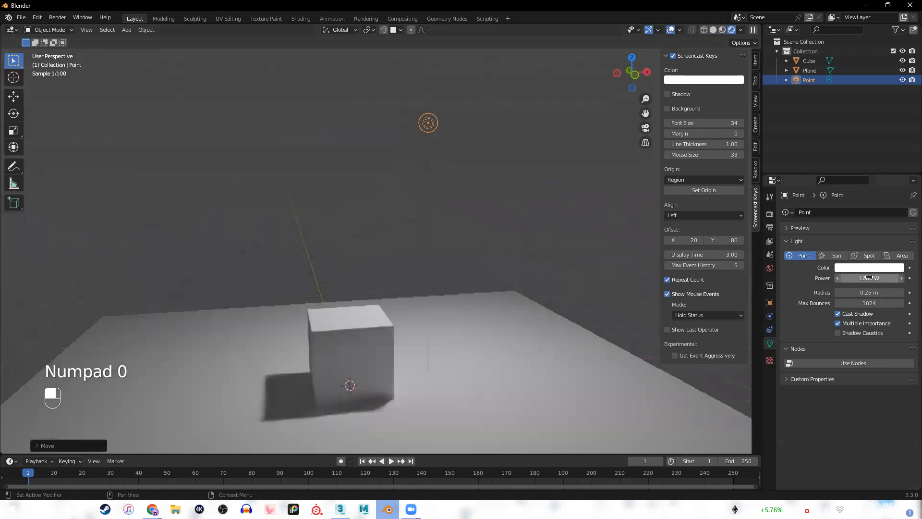
Move the point light over so that it hangs directly above the cube.
{"action": "middle_click_drag", "start_coordinate": [491, 323], "coordinate": [482, 230]}
{"action": "left_click", "coordinate": [557, 245]}
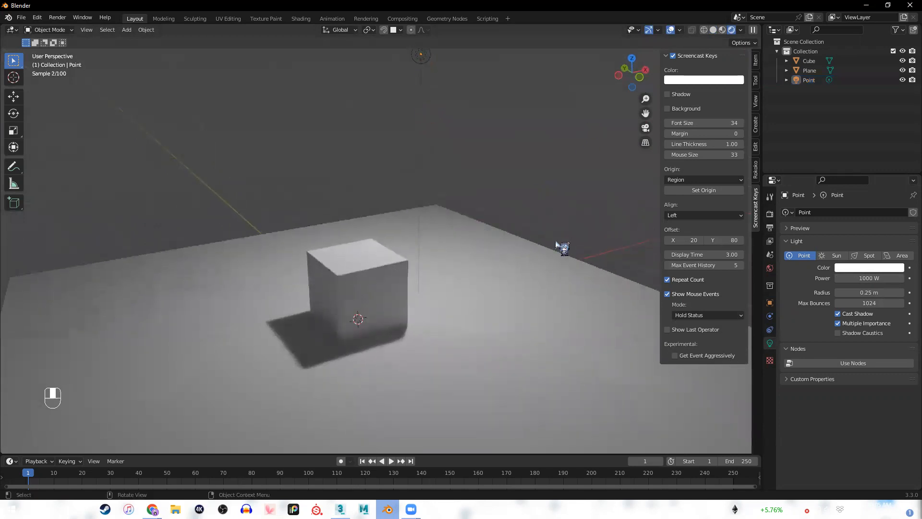
{"action": "scroll", "coordinate": [548, 255], "scroll_direction": "down", "scroll_amount": 2}
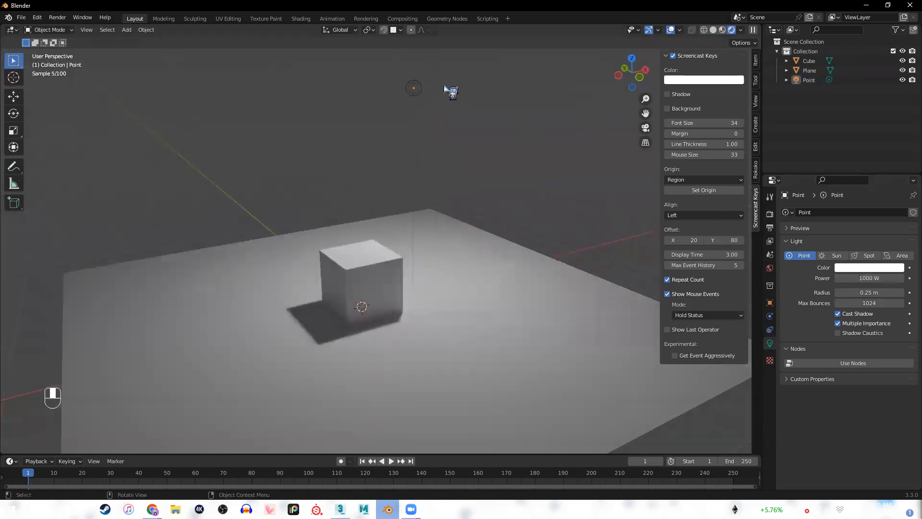
{"action": "left_click", "coordinate": [416, 87]}
{"action": "key", "text": "g"}
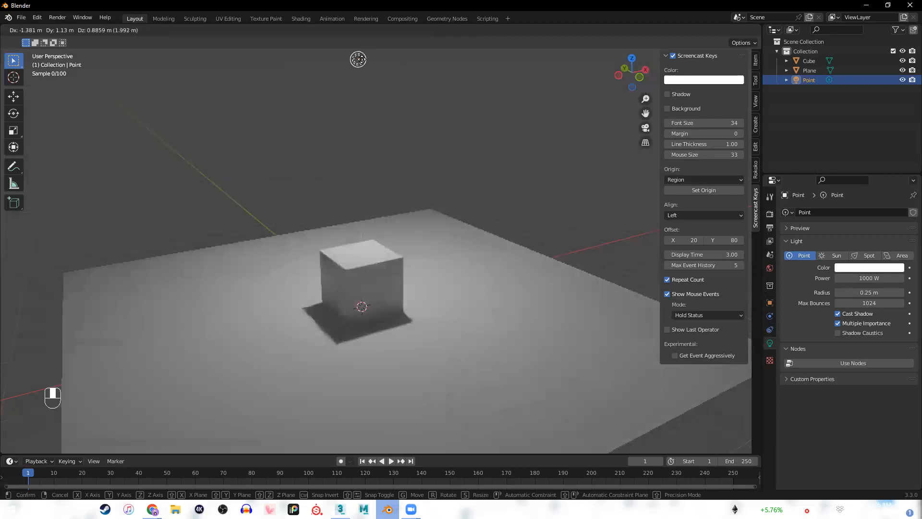
{"action": "left_click", "coordinate": [369, 58]}
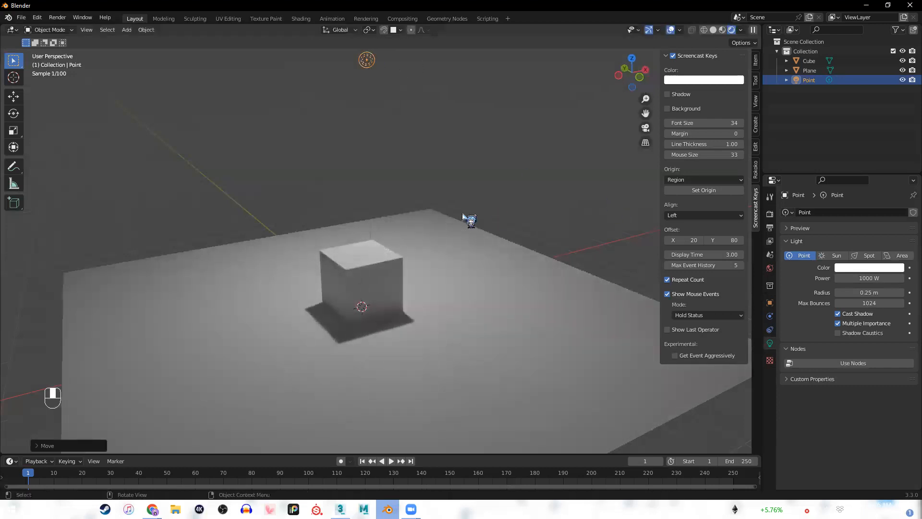
{"action": "mouse_move", "coordinate": [469, 237]}
{"action": "middle_mouse_down", "text": "shift"}
{"action": "mouse_move", "coordinate": [478, 249]}
{"action": "mouse_move", "coordinate": [473, 244]}
{"action": "middle_mouse_up", "text": "shift"}
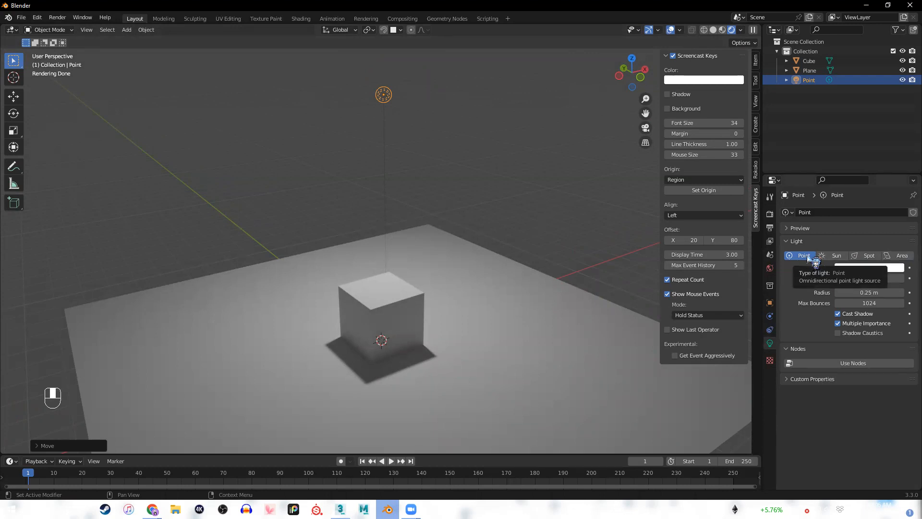
Change the light's type to Spot and move it along X and Y so its beam falls beside the cube.
{"action": "left_click", "coordinate": [863, 255]}
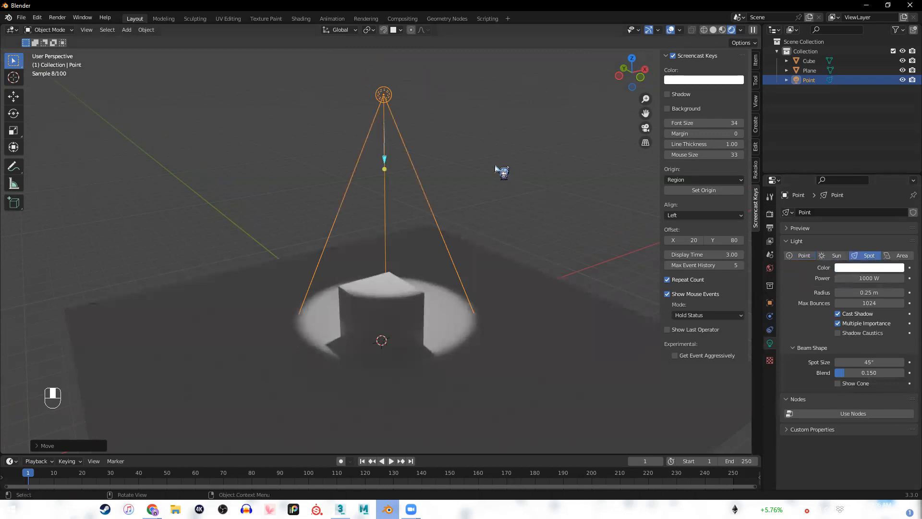
{"action": "key", "text": "g"}
{"action": "key", "text": "x"}
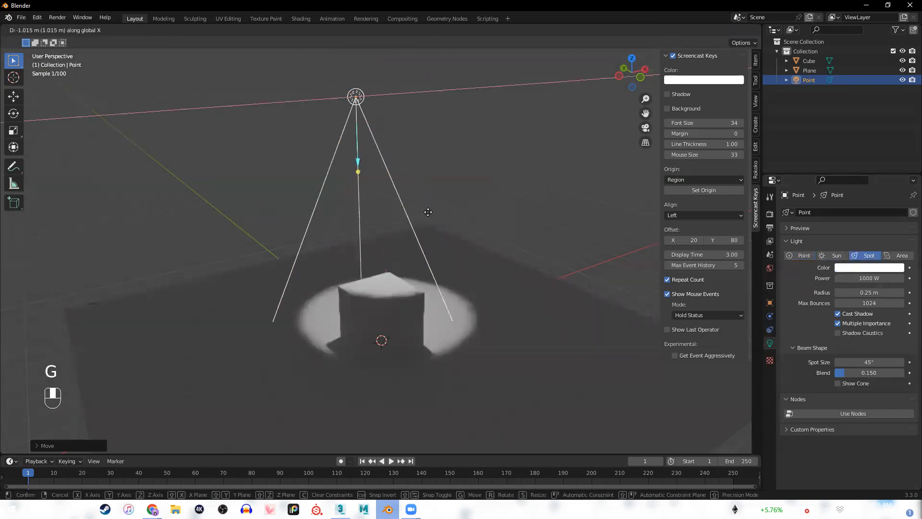
{"action": "left_click", "coordinate": [419, 212]}
{"action": "key", "text": "g"}
{"action": "key", "text": "y"}
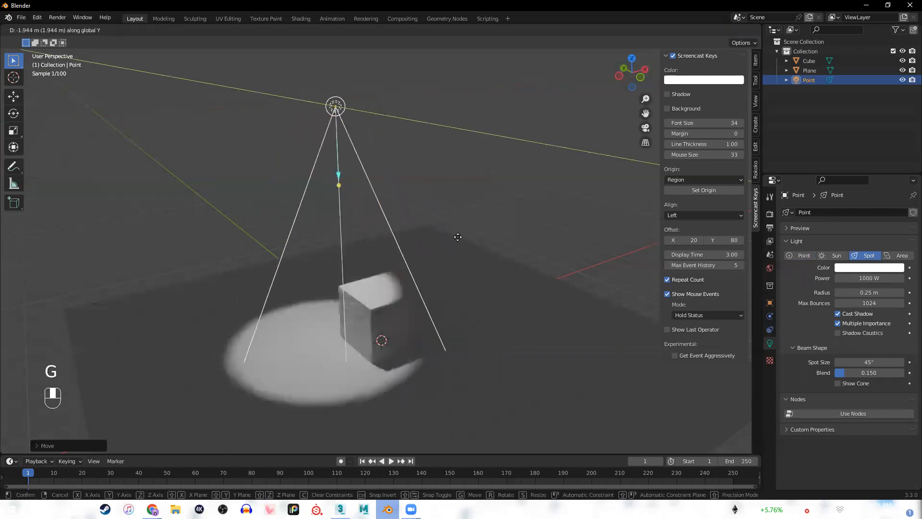
{"action": "left_click", "coordinate": [465, 240]}
Move the spot light back along X, and about 1.6 m along Y, to centre its beam on the cube.
{"action": "key", "text": "g"}
{"action": "key", "text": "x"}
{"action": "left_click", "coordinate": [523, 208]}
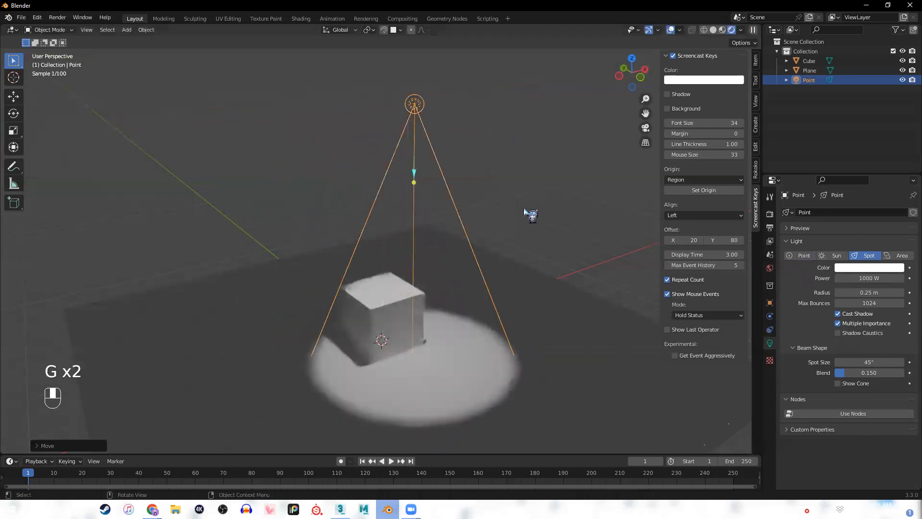
{"action": "key", "text": "g"}
{"action": "key", "text": "y"}
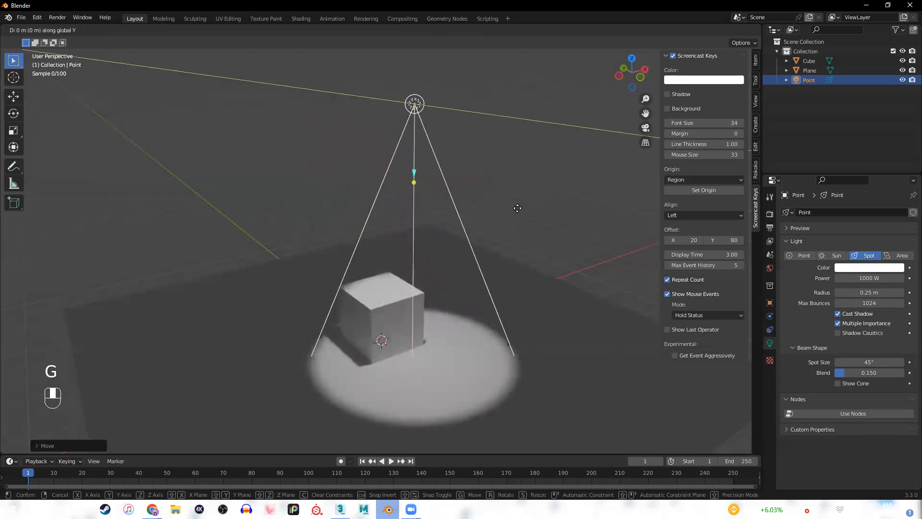
{"action": "left_click", "coordinate": [489, 193]}
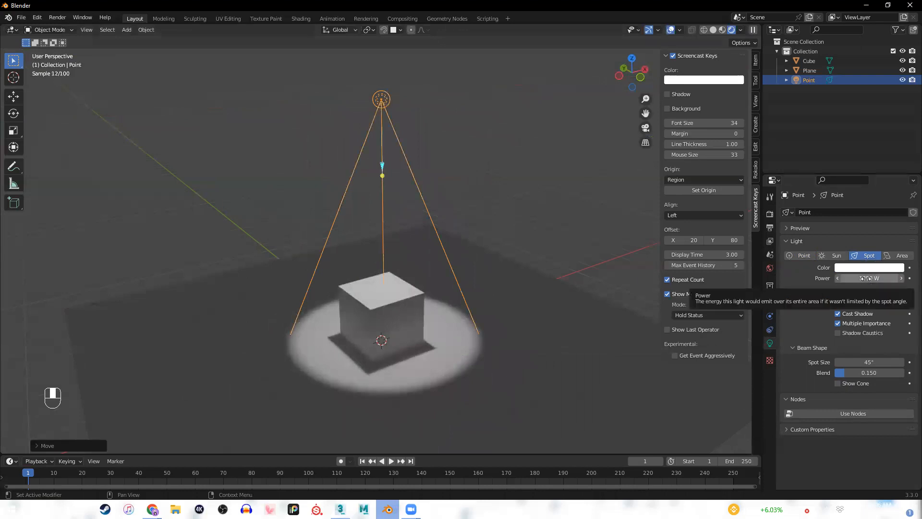
Give the spot light's colour a faint pink tint and increase its radius to 1.09 m.
{"action": "left_click", "coordinate": [880, 267]}
{"action": "left_click", "coordinate": [856, 204]}
{"action": "left_click_drag", "start_coordinate": [856, 203], "coordinate": [858, 174]}
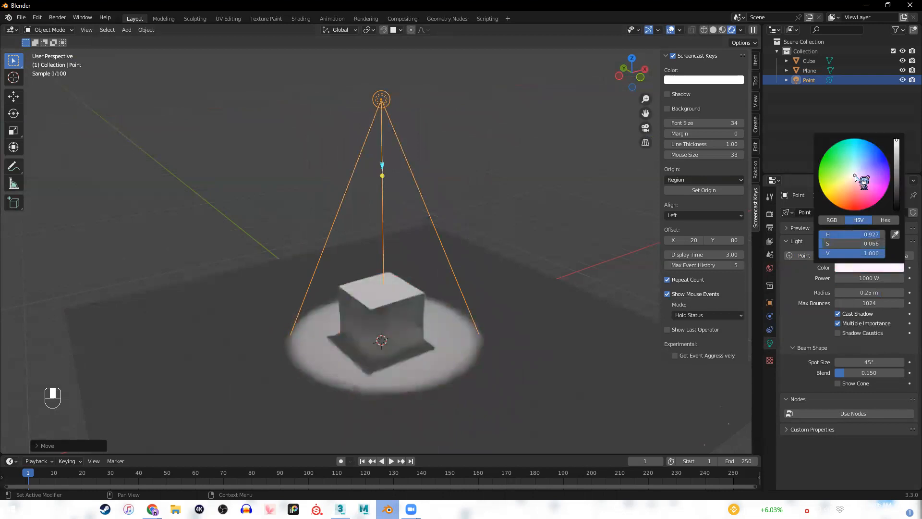
{"action": "left_click_drag", "start_coordinate": [870, 292], "coordinate": [903, 292]}
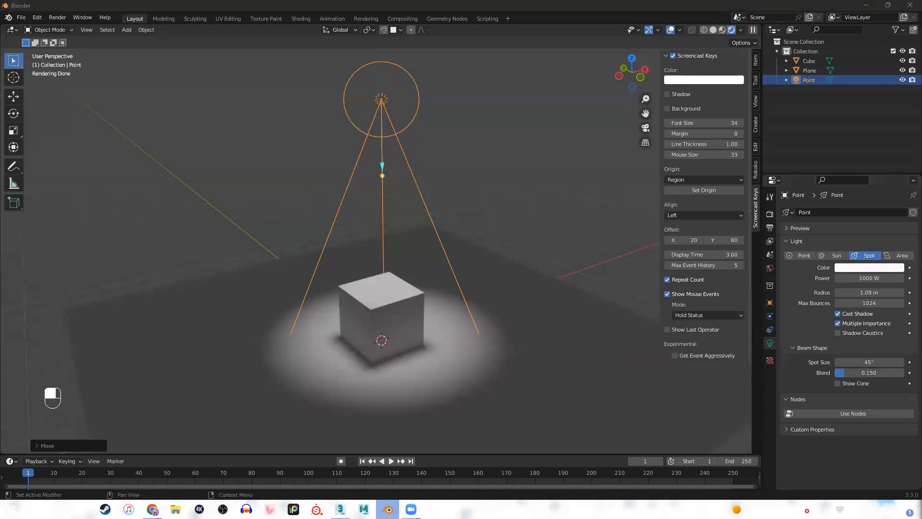
{"action": "left_click", "coordinate": [547, 193]}
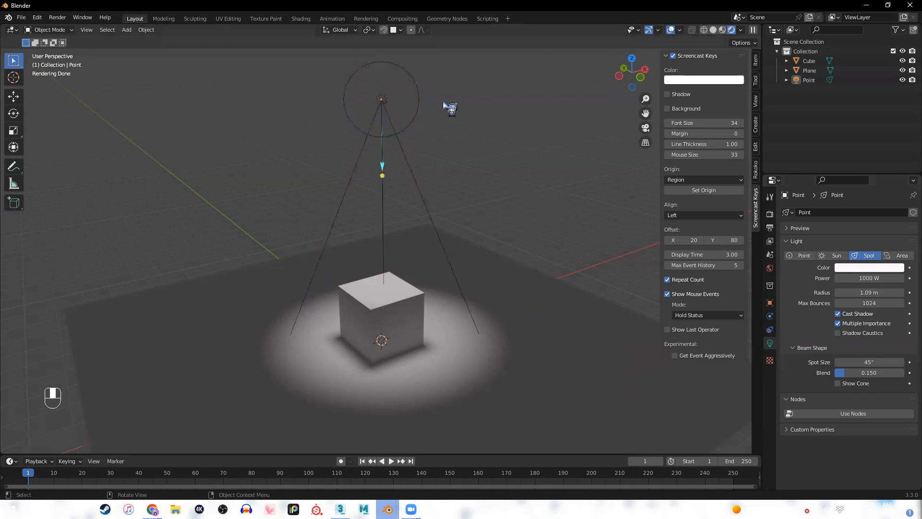
{"action": "left_click", "coordinate": [407, 69]}
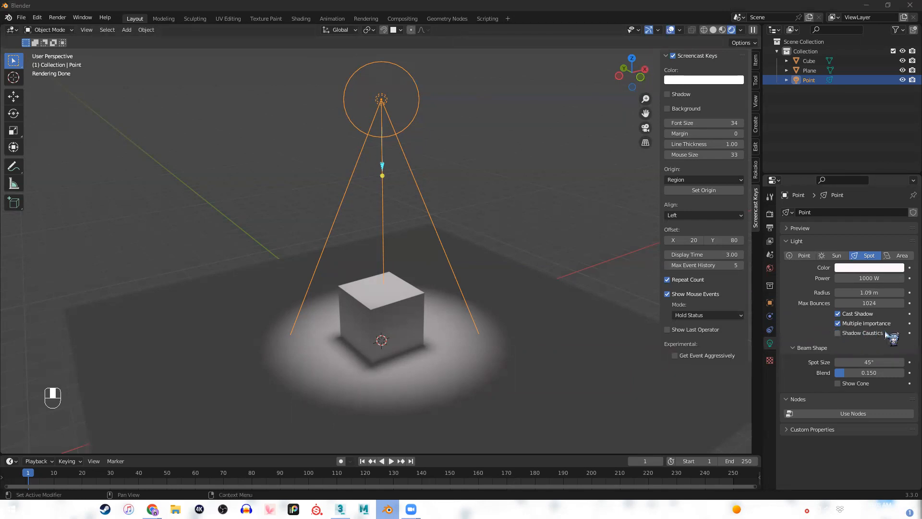
Widen the spot size to 50.7° and switch the light's cone display on and back off.
{"action": "left_click_drag", "start_coordinate": [854, 363], "coordinate": [853, 363]}
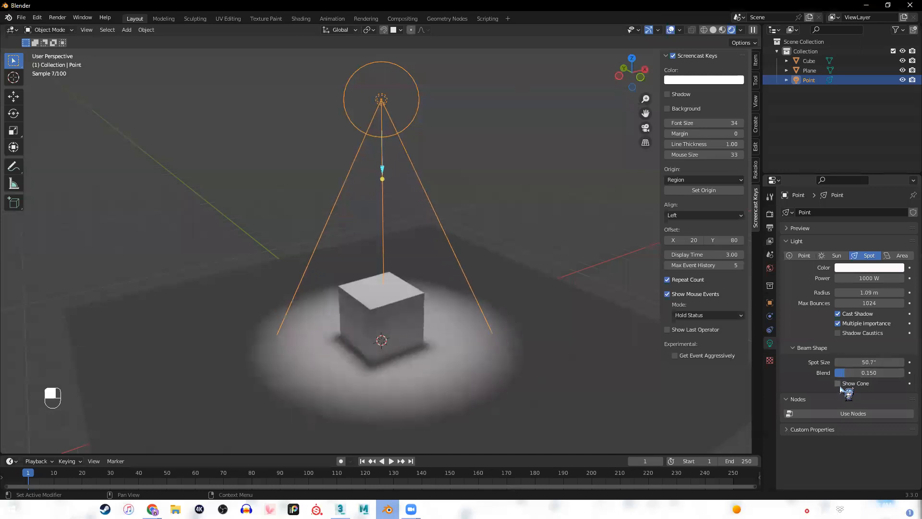
{"action": "left_click", "coordinate": [838, 383]}
{"action": "left_click", "coordinate": [536, 219]}
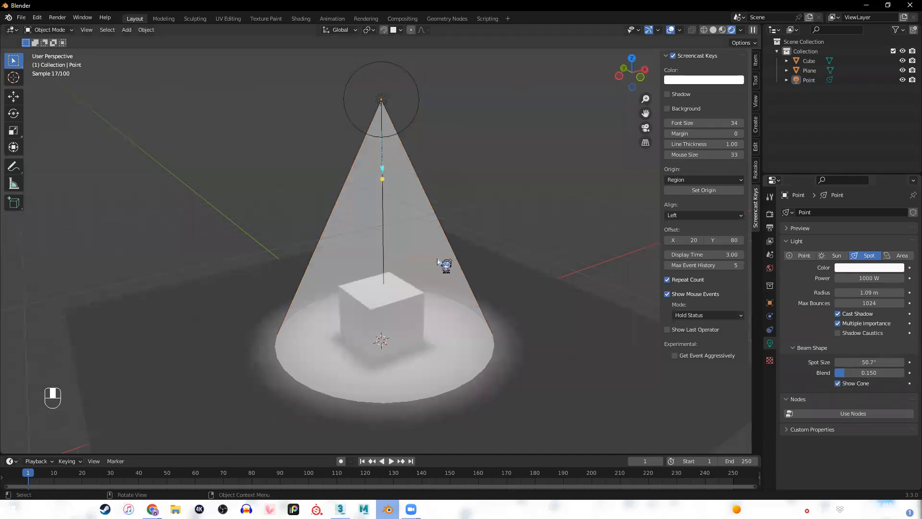
{"action": "left_click", "coordinate": [838, 383]}
Change the light's type to Area and try the Rectangle, Disk and Ellipse shapes.
{"action": "left_click", "coordinate": [801, 256]}
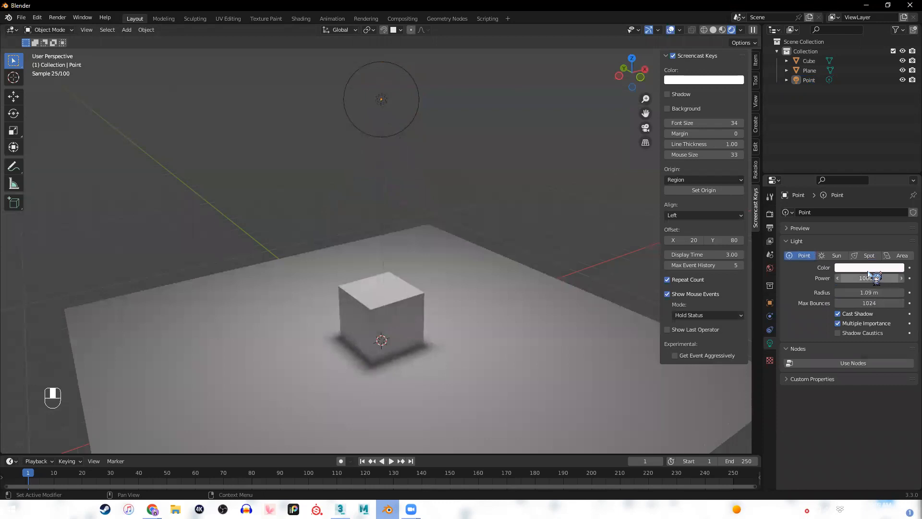
{"action": "left_click", "coordinate": [898, 255]}
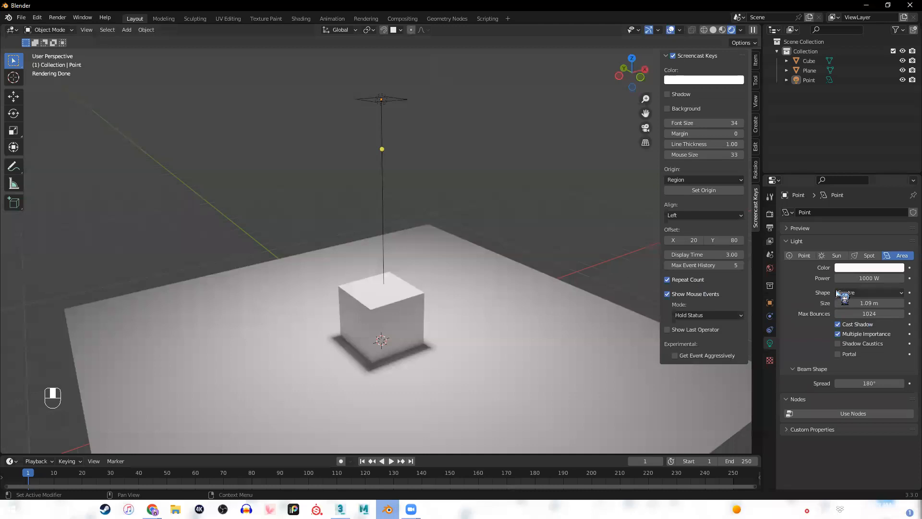
{"action": "left_click", "coordinate": [855, 293]}
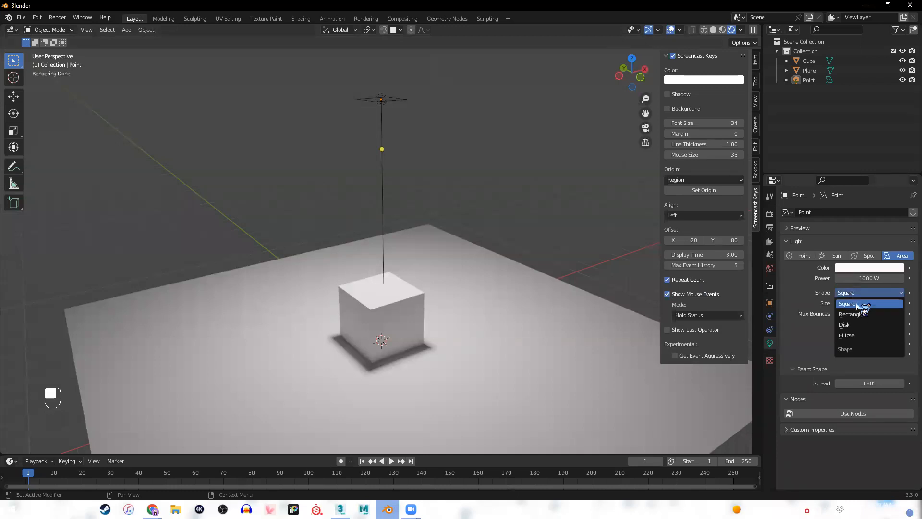
{"action": "left_click", "coordinate": [863, 314]}
{"action": "left_click", "coordinate": [868, 293]}
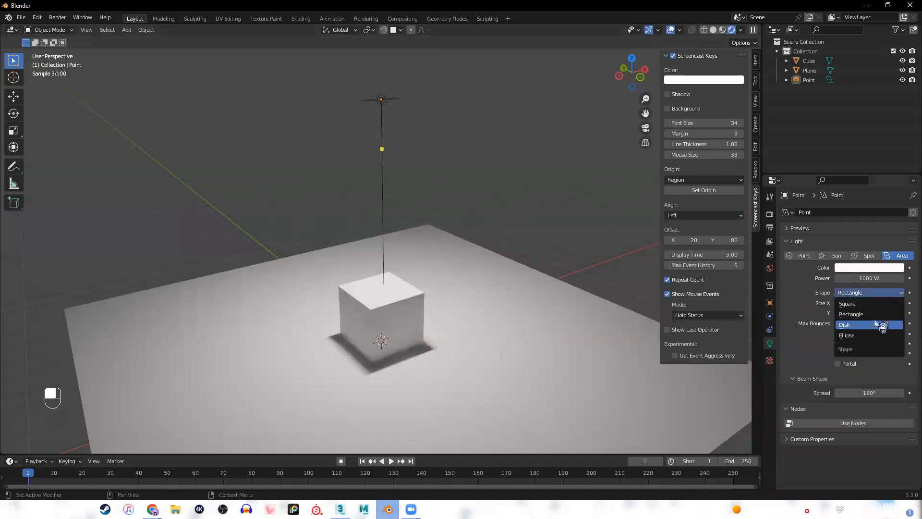
{"action": "left_click", "coordinate": [879, 324]}
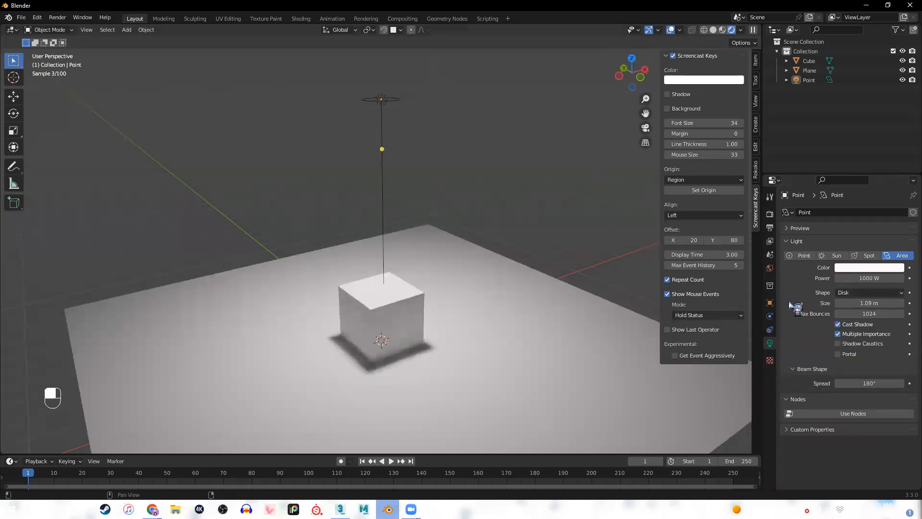
{"action": "left_click", "coordinate": [865, 292]}
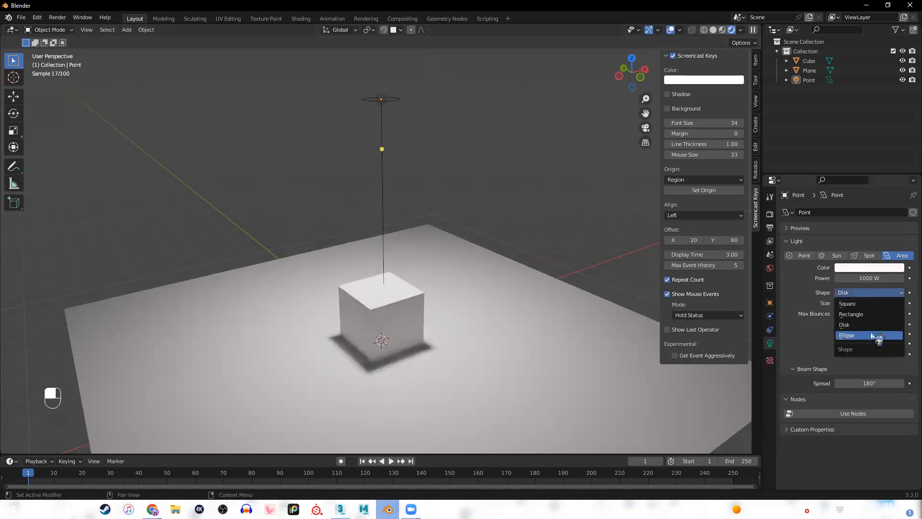
{"action": "left_click", "coordinate": [860, 335]}
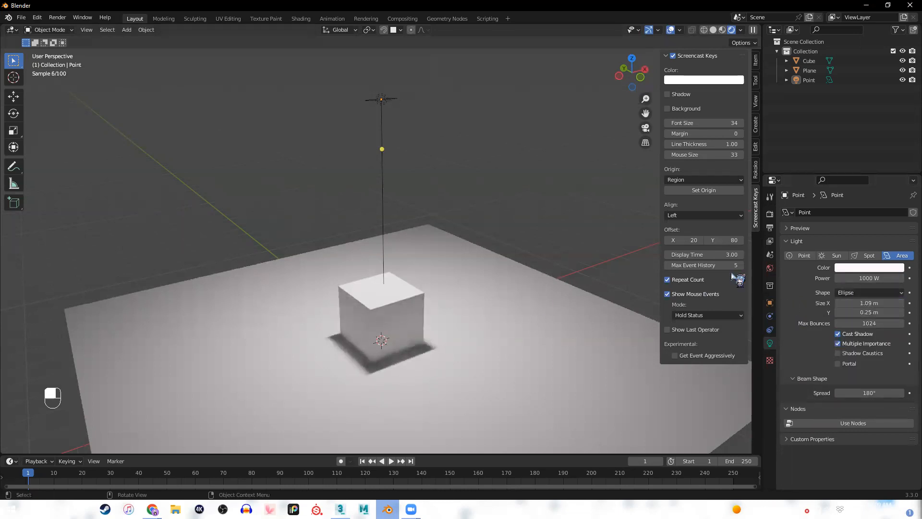
Return the area light's shape to Square and reduce its size to 0.52 m.
{"action": "left_click", "coordinate": [857, 292]}
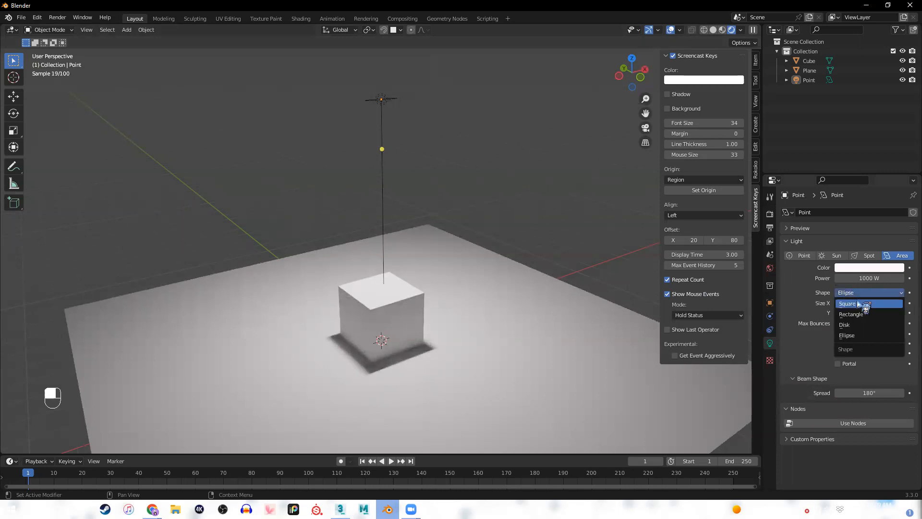
{"action": "left_click", "coordinate": [854, 303]}
{"action": "left_click", "coordinate": [850, 292]}
{"action": "left_click", "coordinate": [853, 293]}
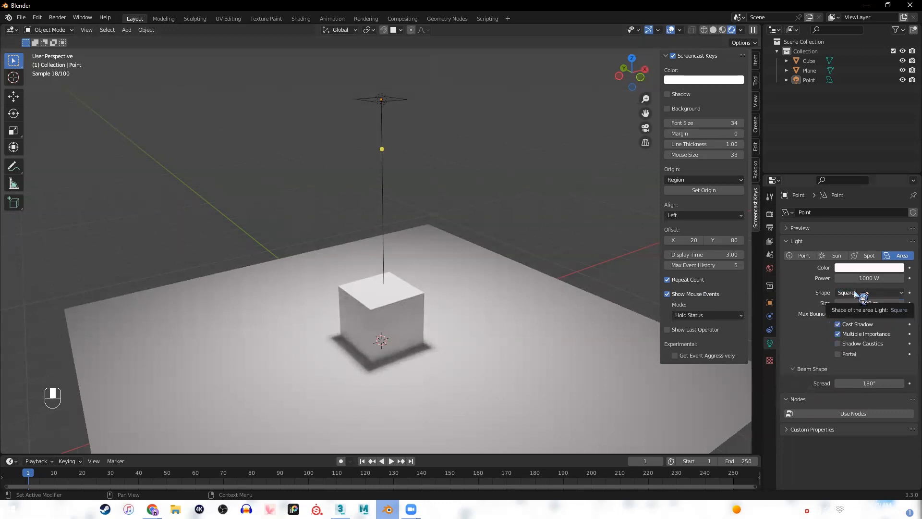
{"action": "left_click_drag", "start_coordinate": [869, 301], "coordinate": [848, 301]}
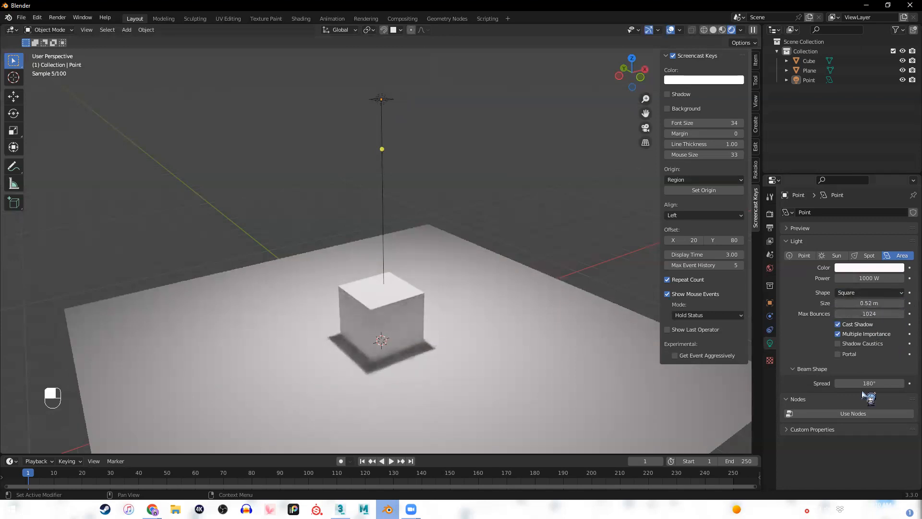
{"action": "left_click_drag", "start_coordinate": [869, 383], "coordinate": [850, 382]}
Switch the light's type through Sun, Point and Spot and back to Area to compare their effect.
{"action": "left_click", "coordinate": [837, 255]}
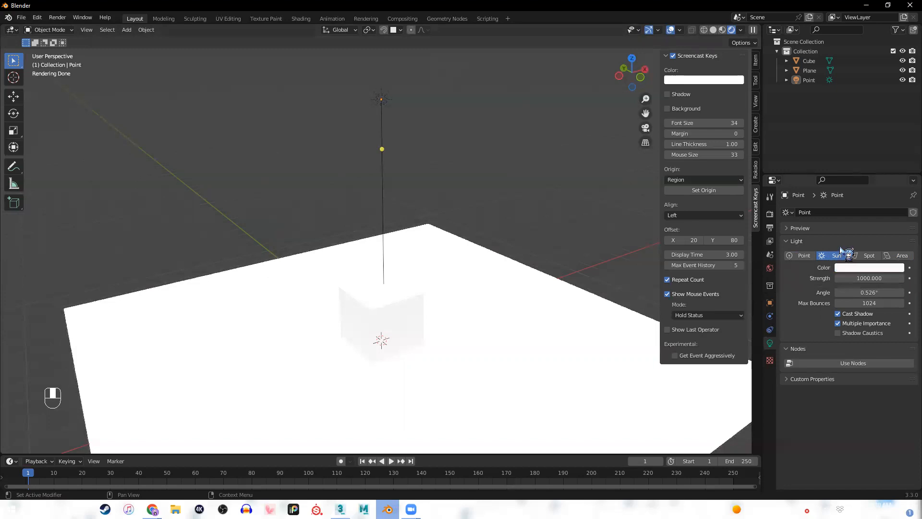
{"action": "left_click", "coordinate": [798, 256]}
{"action": "left_click", "coordinate": [823, 256]}
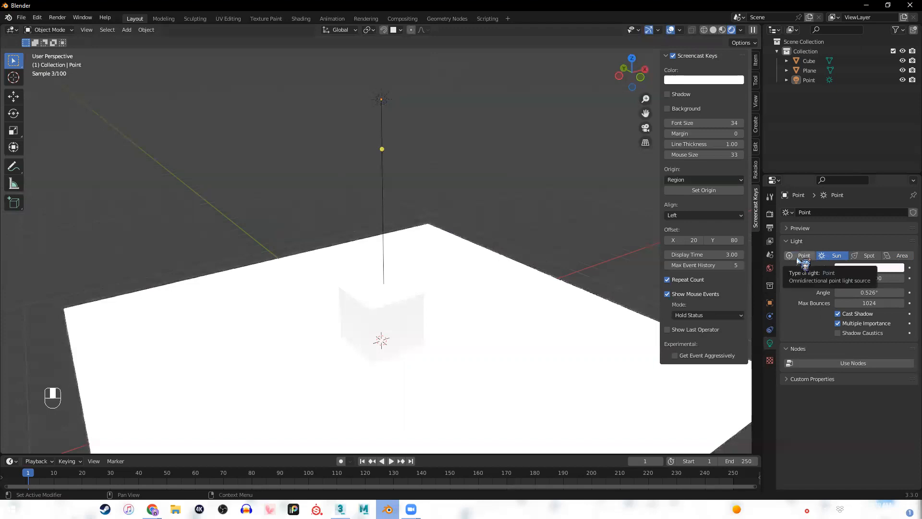
{"action": "left_click", "coordinate": [800, 257]}
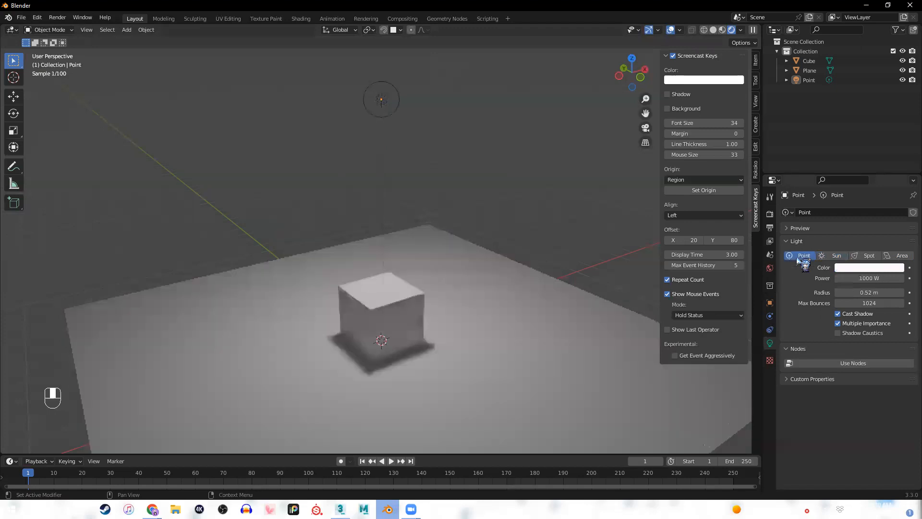
{"action": "left_click", "coordinate": [870, 256]}
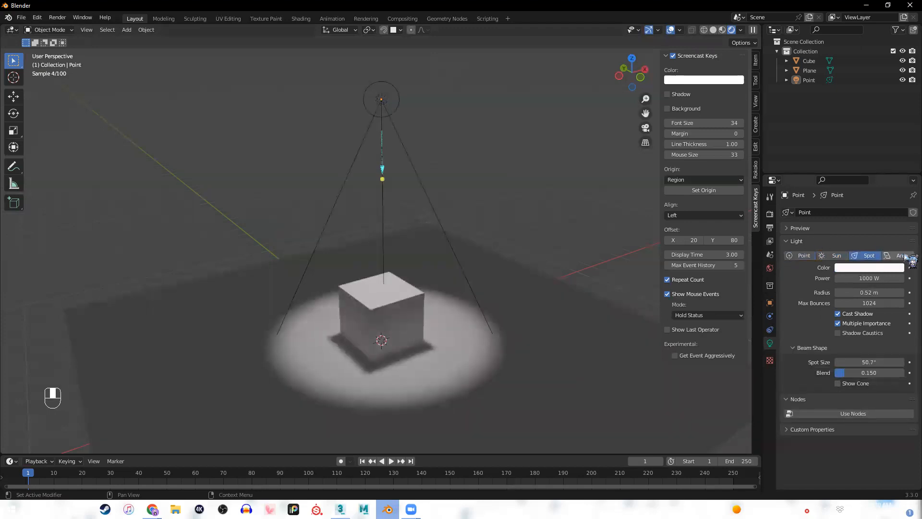
{"action": "left_click", "coordinate": [905, 257]}
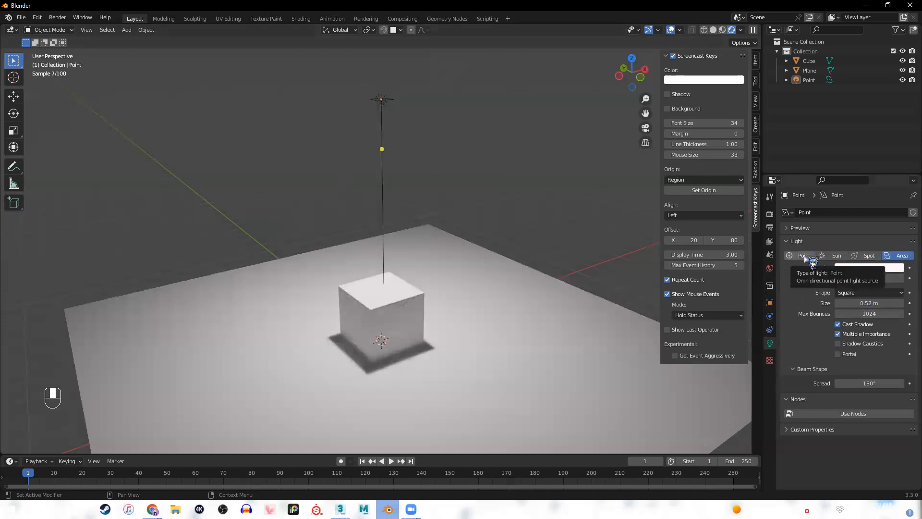
Switch to 3ds Max and draw a plane about 91 units wide with 1 length segment and 1 width segment.
{"action": "key", "text": "x"}
{"action": "key", "text": "z"}
{"action": "left_click", "coordinate": [595, 204]}
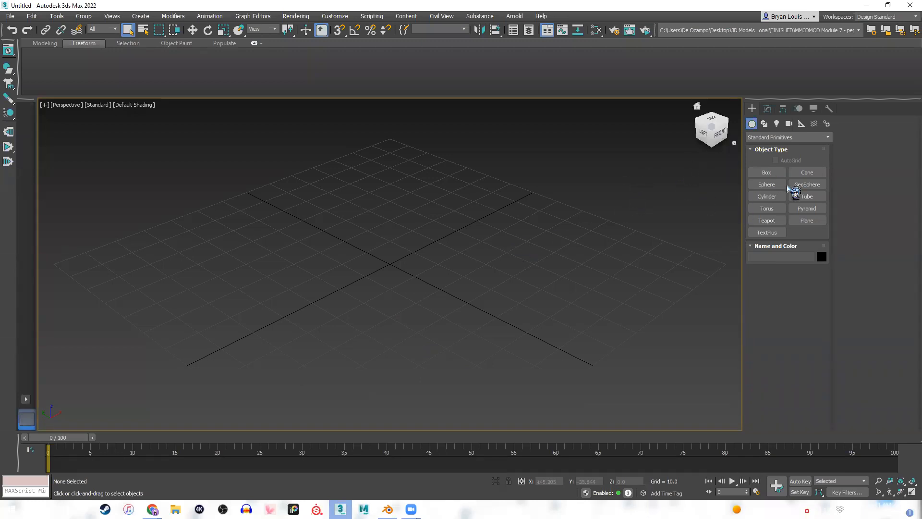
{"action": "left_click", "coordinate": [807, 220]}
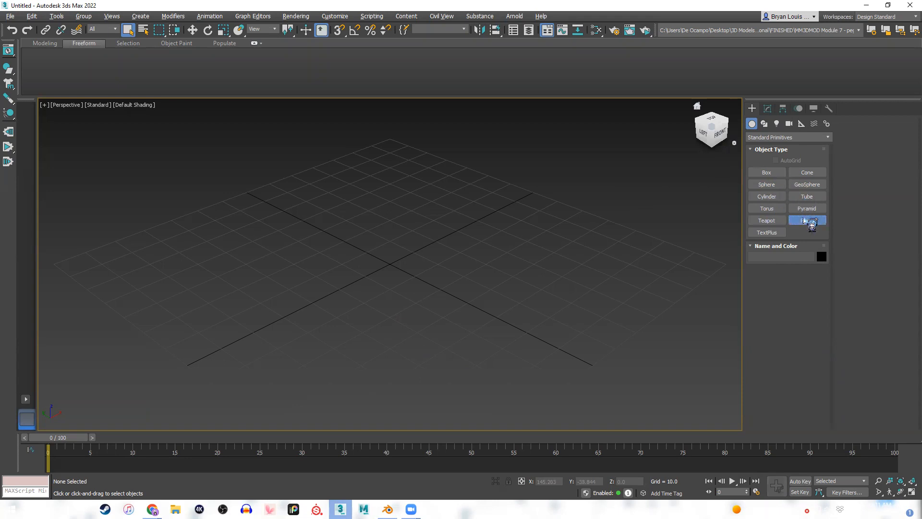
{"action": "left_click_drag", "start_coordinate": [393, 171], "coordinate": [415, 405]}
{"action": "double_click", "coordinate": [800, 345]}
{"action": "type", "text": "1"}
{"action": "double_click", "coordinate": [799, 355]}
{"action": "type", "text": "1"}
{"action": "key", "text": "Return"}
Set the plane's length and width to 100.
{"action": "double_click", "coordinate": [800, 317]}
{"action": "type", "text": "100"}
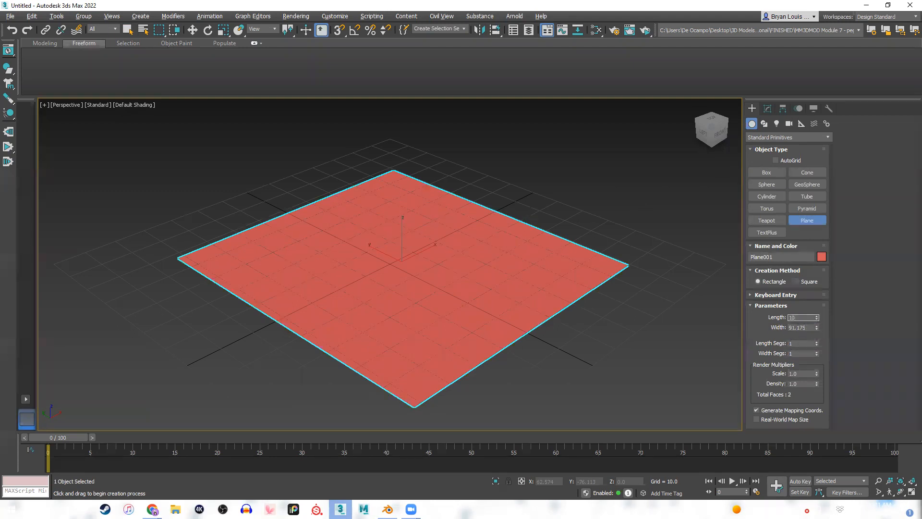
{"action": "double_click", "coordinate": [806, 328]}
{"action": "type", "text": "100"}
{"action": "key", "text": "Return"}
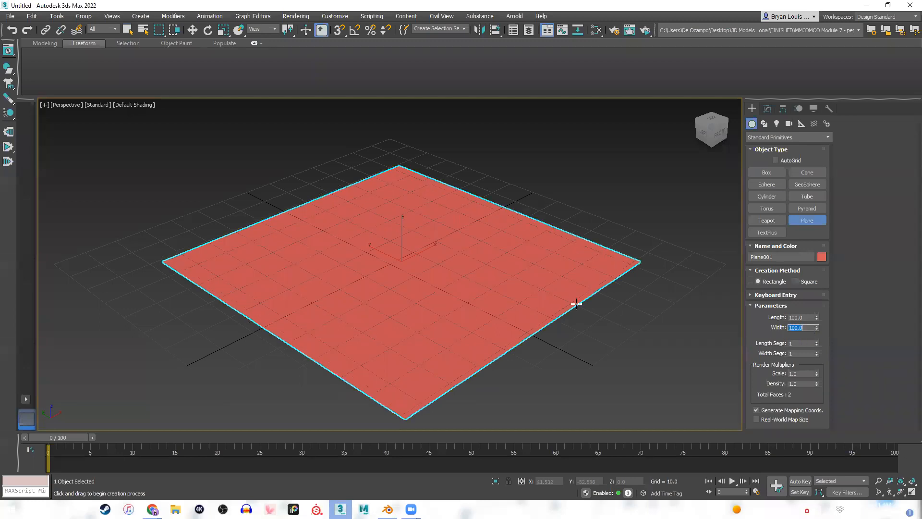
Centre the plane on the origin by setting its X and Y position to 0.
{"action": "right_click", "coordinate": [555, 296]}
{"action": "key", "text": "w"}
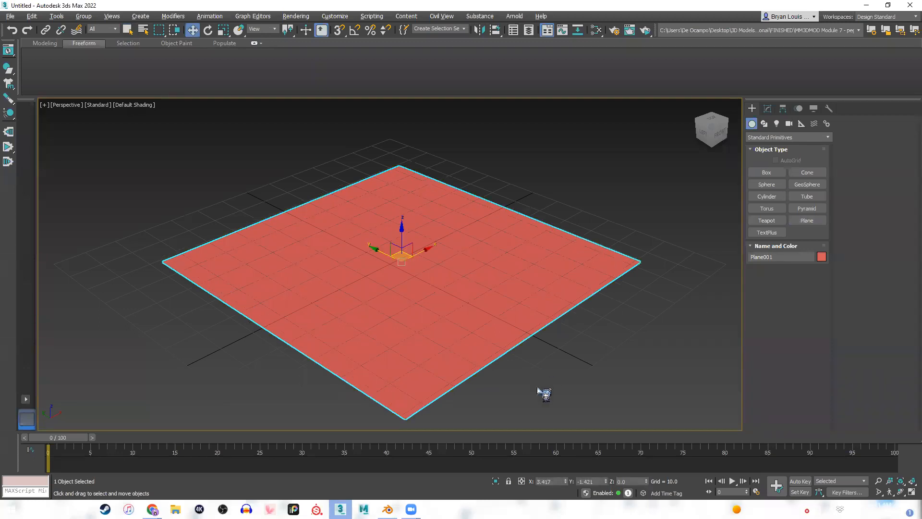
{"action": "double_click", "coordinate": [552, 481]}
{"action": "type", "text": "0"}
{"action": "double_click", "coordinate": [595, 481]}
{"action": "type", "text": "0"}
{"action": "key", "text": "Return"}
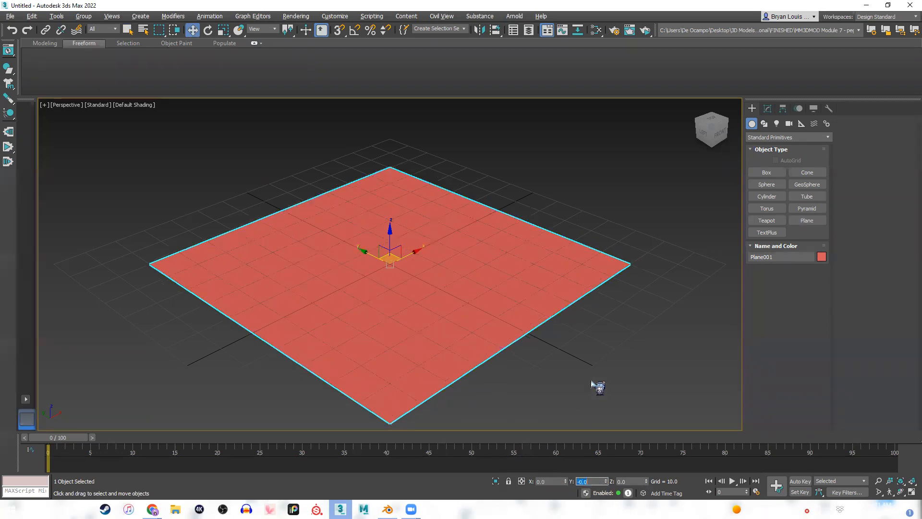
{"action": "left_click", "coordinate": [639, 262]}
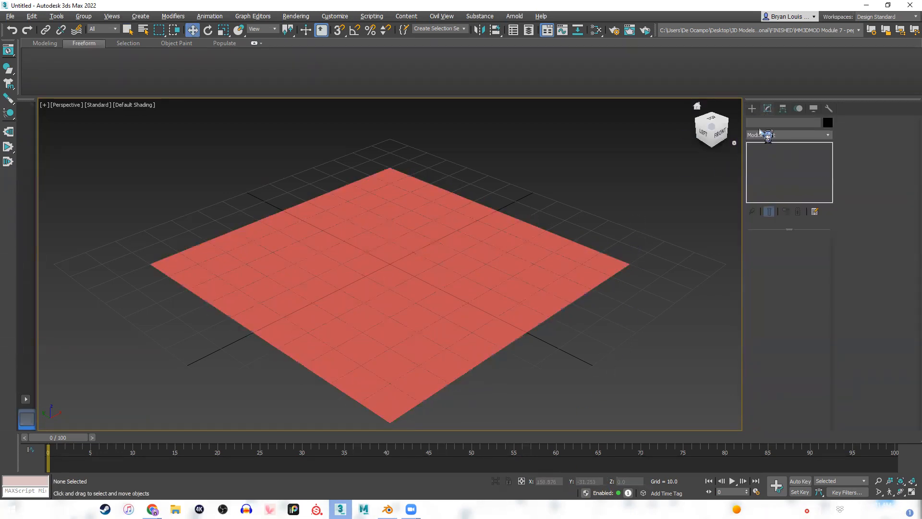
{"action": "left_click", "coordinate": [752, 109]}
{"action": "left_click", "coordinate": [529, 224]}
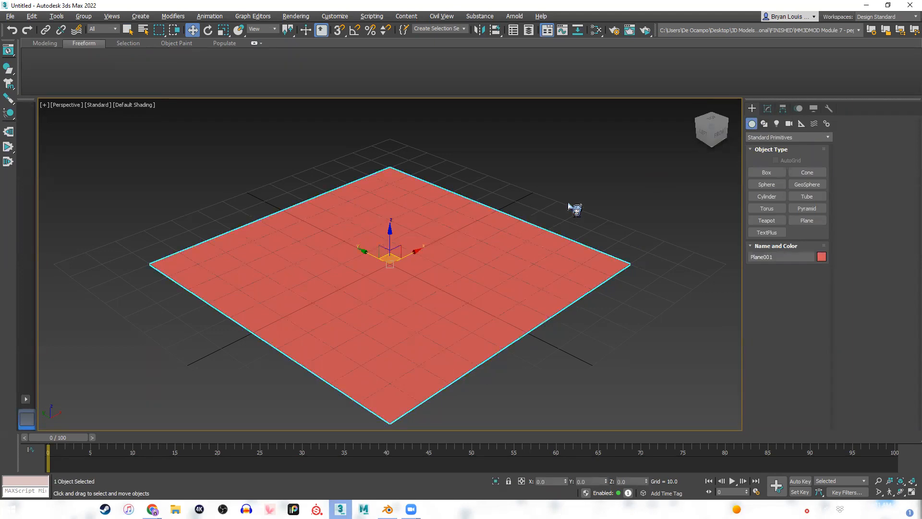
Draw a box about 18 units high near the middle of the plane.
{"action": "left_click", "coordinate": [766, 172]}
{"action": "left_click_drag", "start_coordinate": [390, 251], "coordinate": [395, 311]}
{"action": "left_click", "coordinate": [406, 250]}
Set the box's length, width and height to 50.
{"action": "double_click", "coordinate": [798, 318]}
{"action": "type", "text": "50"}
{"action": "key", "text": "Tab"}
{"action": "type", "text": "50"}
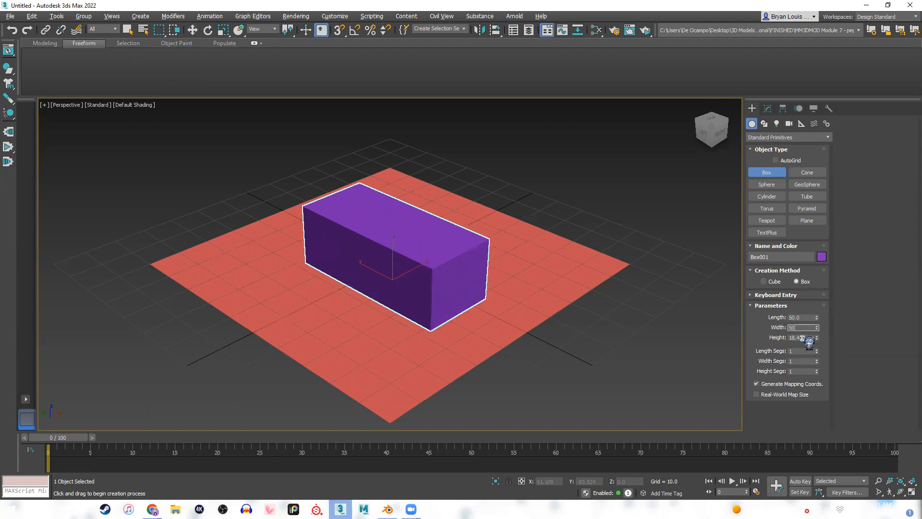
{"action": "key", "text": "Tab"}
{"action": "type", "text": "50"}
{"action": "key", "text": "Return"}
Resize the box to a cube with length, width and height of 20.
{"action": "double_click", "coordinate": [797, 317]}
{"action": "key", "text": "Tab"}
{"action": "type", "text": "20"}
{"action": "key", "text": "Tab"}
{"action": "type", "text": "2"}
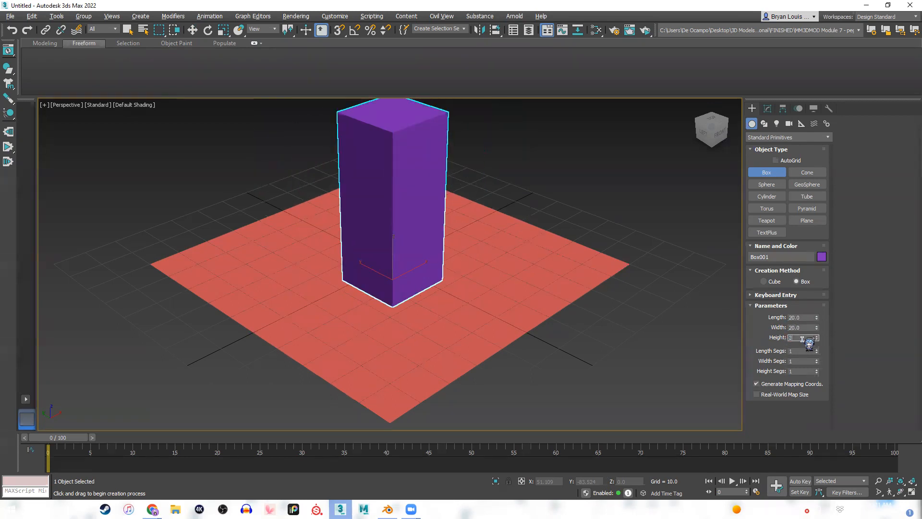
{"action": "type", "text": "0"}
{"action": "key", "text": "Return"}
Centre the cube on the plane by setting its X and Y position to 0.
{"action": "key", "text": "w"}
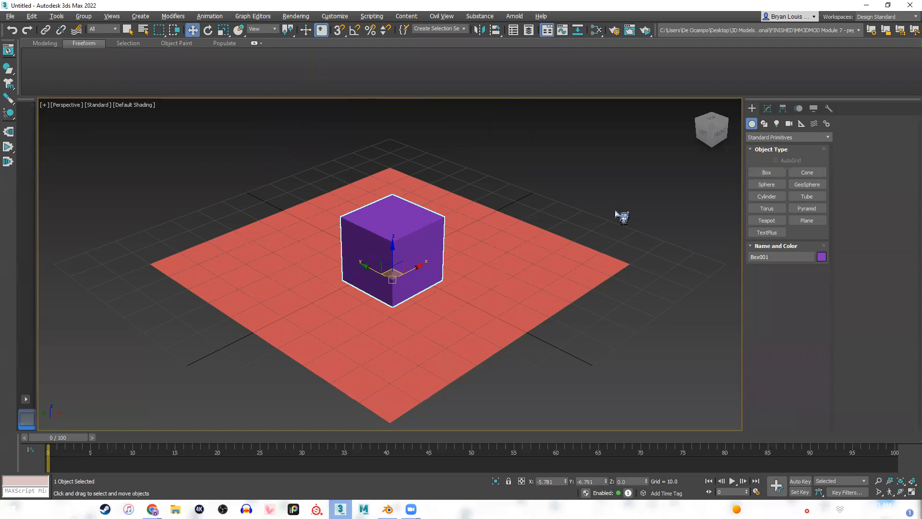
{"action": "left_click", "coordinate": [547, 481]}
{"action": "type", "text": "0"}
{"action": "key", "text": "Tab"}
{"action": "type", "text": "0"}
{"action": "key", "text": "Return"}
Create an Arnold light on the plane in front of the cube.
{"action": "scroll", "coordinate": [471, 280], "scroll_direction": "up", "scroll_amount": 5}
{"action": "middle_click_drag", "start_coordinate": [460, 294], "coordinate": [534, 292]}
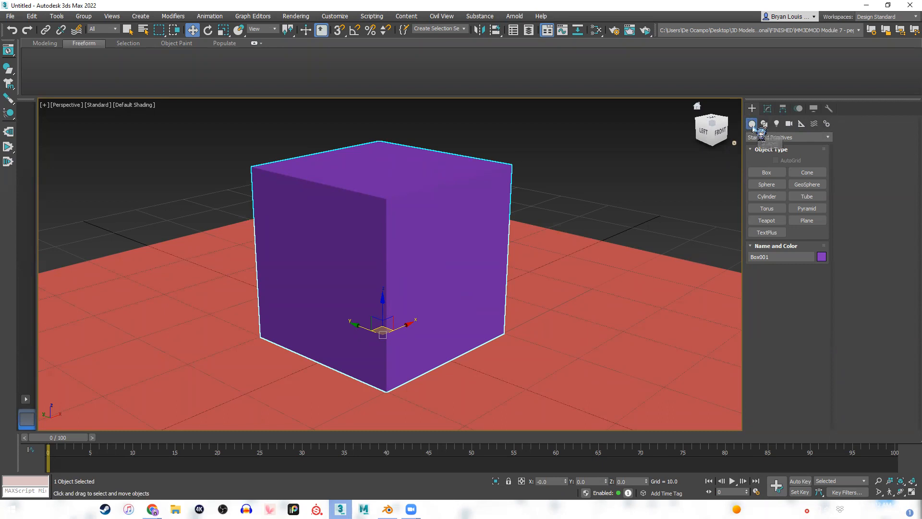
{"action": "left_click", "coordinate": [777, 125]}
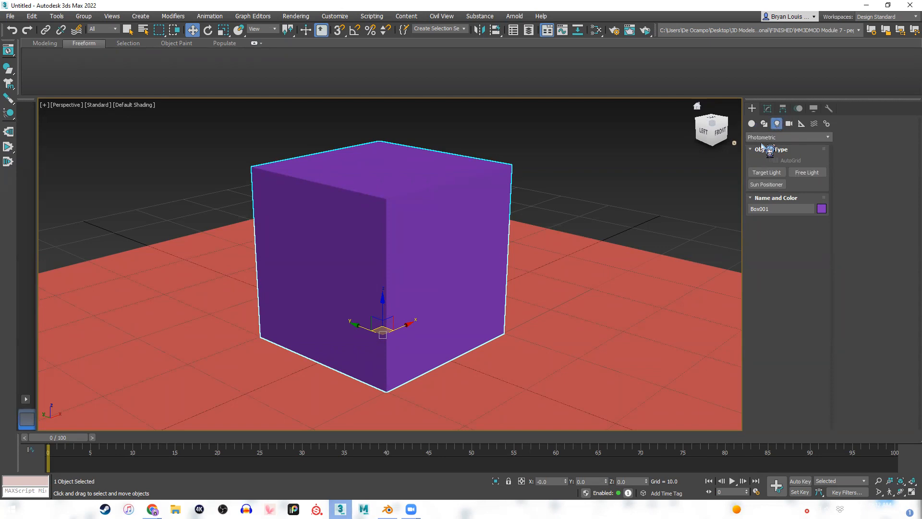
{"action": "left_click", "coordinate": [805, 139]}
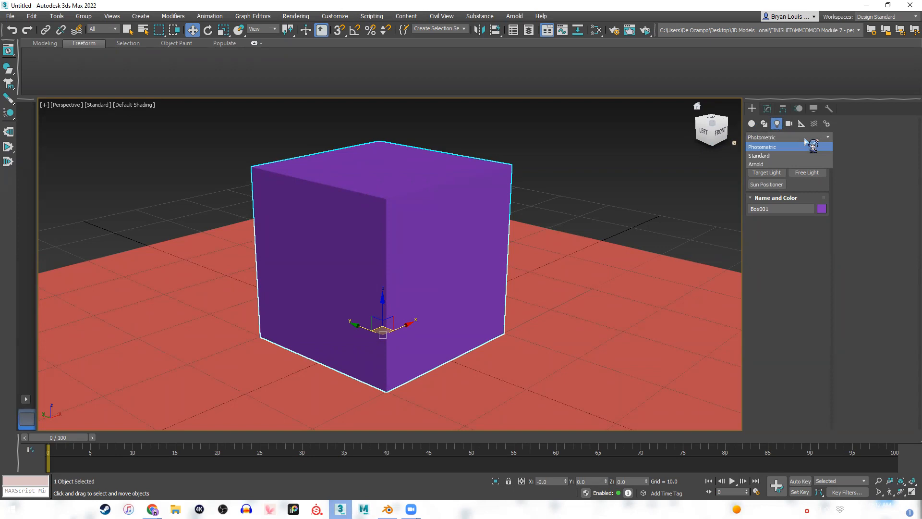
{"action": "left_click", "coordinate": [768, 165]}
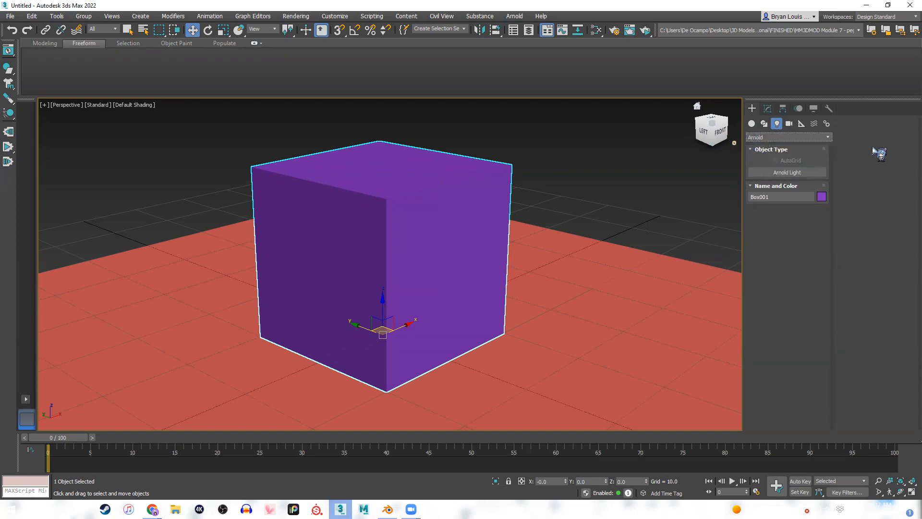
{"action": "scroll", "coordinate": [540, 258], "scroll_direction": "down", "scroll_amount": 3}
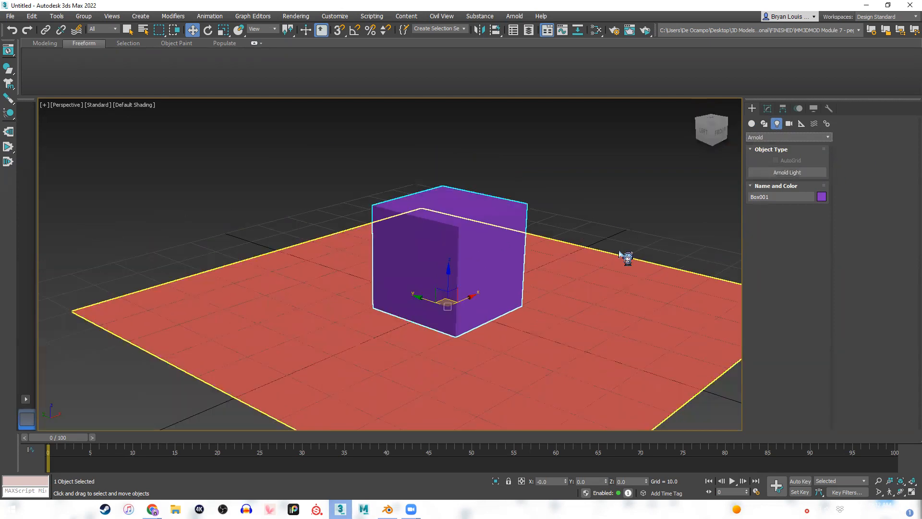
{"action": "middle_click_drag", "start_coordinate": [622, 246], "coordinate": [635, 216]}
{"action": "middle_click_drag", "start_coordinate": [534, 219], "coordinate": [478, 214], "text": "alt"}
{"action": "left_click", "coordinate": [809, 174]}
{"action": "middle_click_drag", "start_coordinate": [420, 346], "coordinate": [491, 283], "text": "alt"}
{"action": "left_click", "coordinate": [508, 261]}
{"action": "middle_click_drag", "start_coordinate": [547, 369], "coordinate": [458, 331], "text": "alt"}
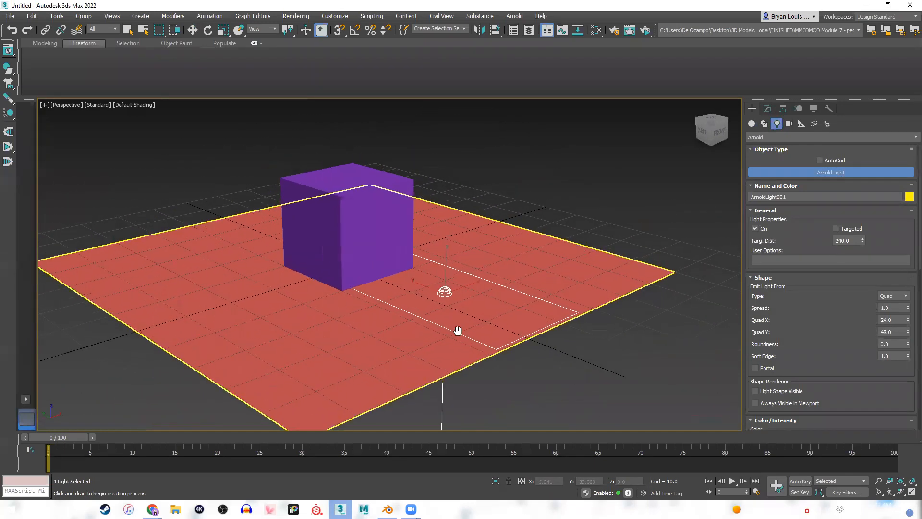
Raise the Arnold light along Z to about 35 units, above the height of the cube.
{"action": "key", "text": "w"}
{"action": "left_click_drag", "start_coordinate": [447, 262], "coordinate": [447, 98]}
{"action": "scroll", "coordinate": [513, 252], "scroll_direction": "down", "scroll_amount": 3}
{"action": "middle_click_drag", "start_coordinate": [436, 283], "coordinate": [413, 283], "text": "alt"}
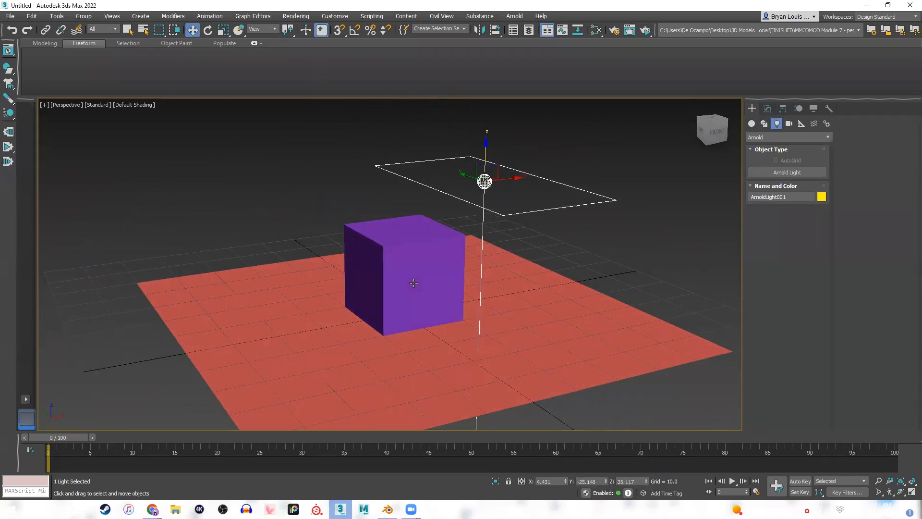
{"action": "middle_click_drag", "start_coordinate": [464, 255], "coordinate": [469, 258], "text": "alt"}
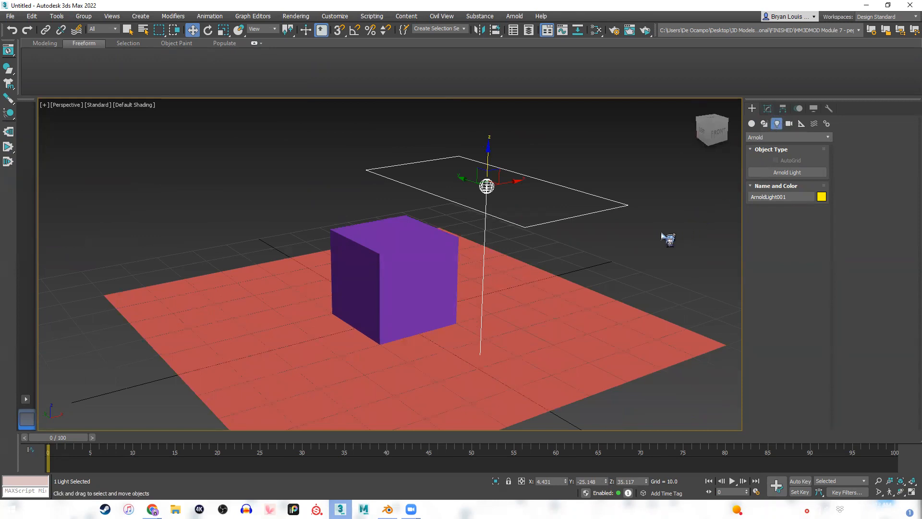
Bring up the Arnold light's editable parameters with the light selected.
{"action": "left_click", "coordinate": [768, 110]}
{"action": "left_click", "coordinate": [589, 150]}
{"action": "left_click", "coordinate": [488, 187]}
{"action": "middle_click_drag", "start_coordinate": [675, 166], "coordinate": [634, 267], "text": "alt"}
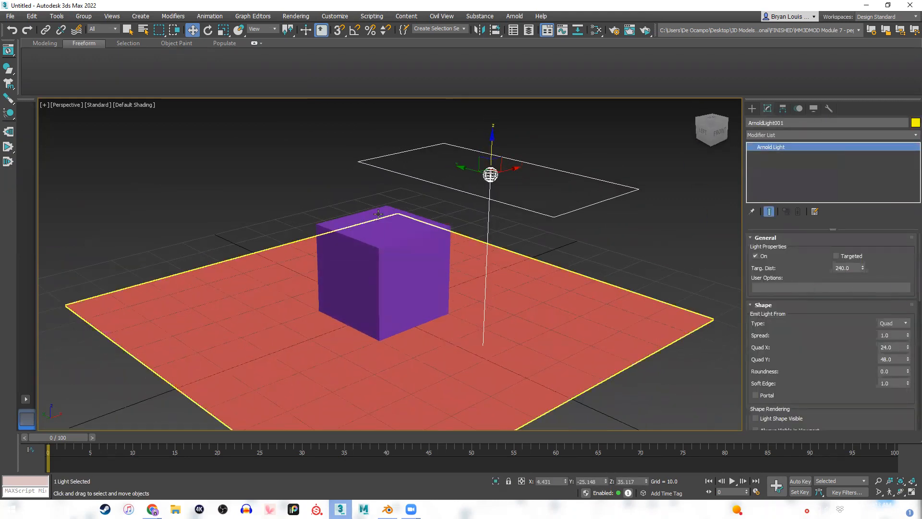
Review the Arnold light's available shape types, then switch briefly to Blender to compare its light types before returning to 3ds Max.
{"action": "middle_click_drag", "start_coordinate": [587, 294], "coordinate": [556, 281]}
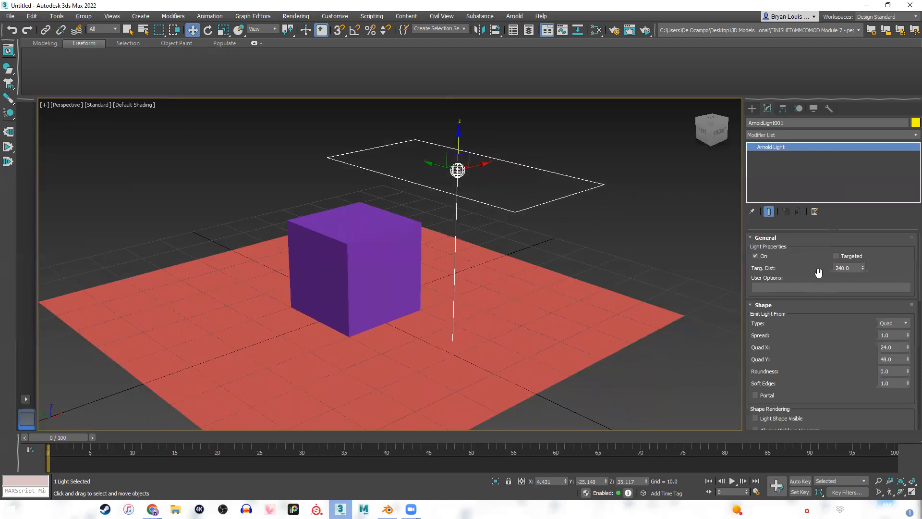
{"action": "scroll", "coordinate": [803, 292], "scroll_direction": "down", "scroll_amount": 3}
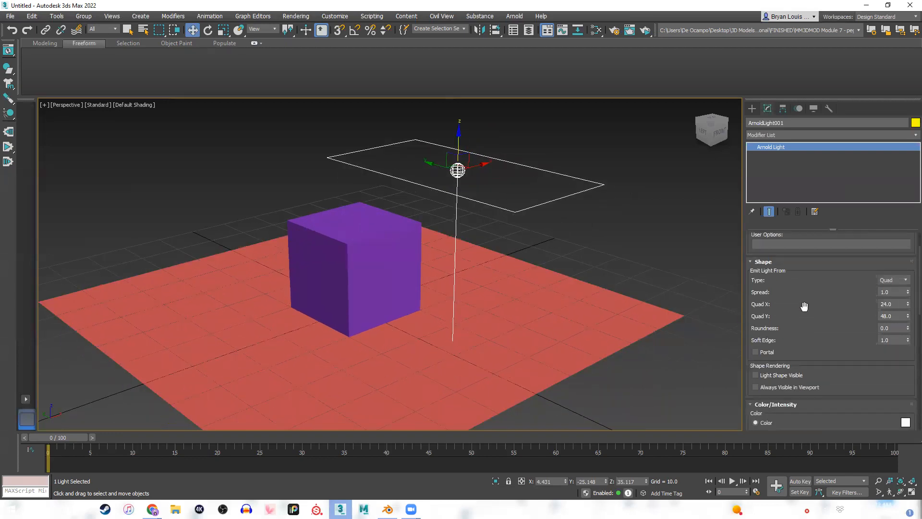
{"action": "left_click", "coordinate": [893, 281]}
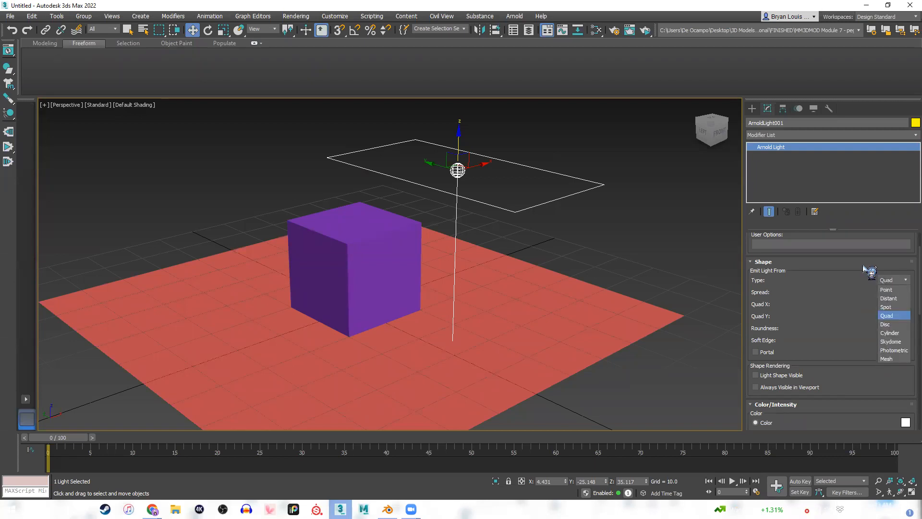
{"action": "left_click", "coordinate": [894, 282]}
{"action": "left_click", "coordinate": [893, 280]}
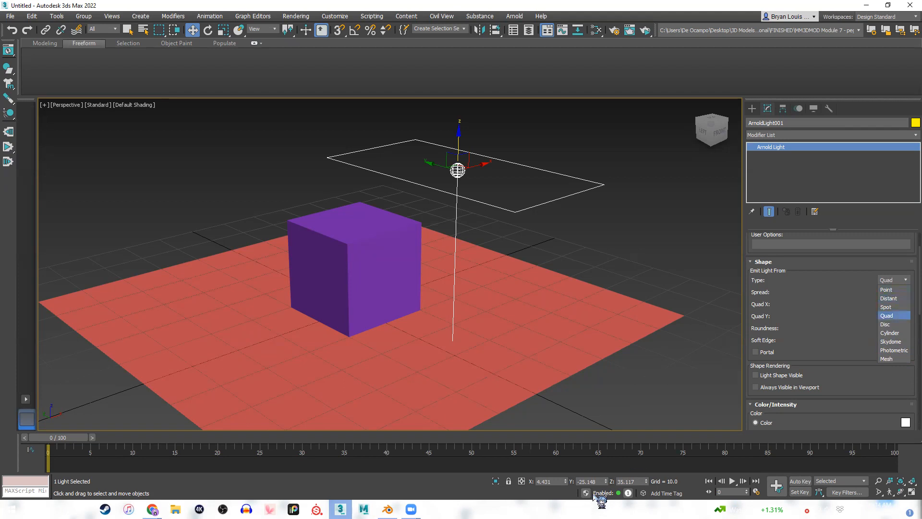
{"action": "left_click", "coordinate": [389, 509]}
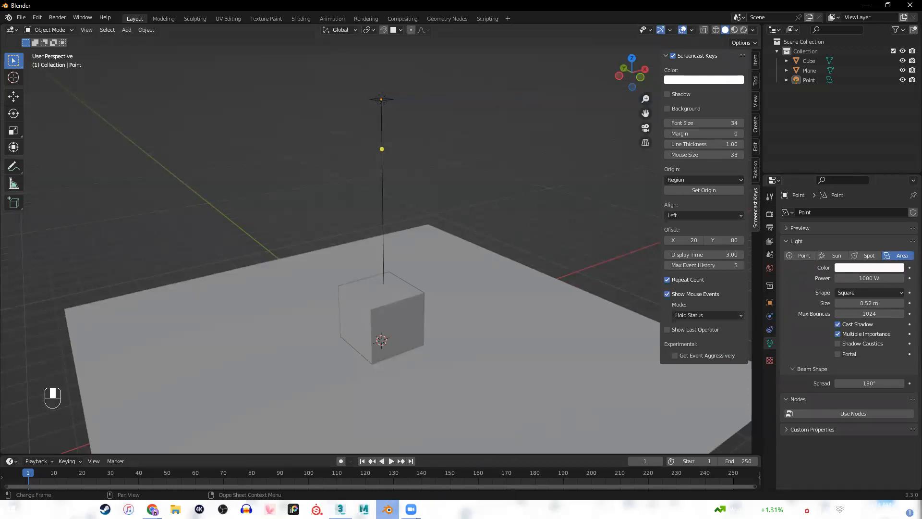
{"action": "left_click", "coordinate": [340, 509]}
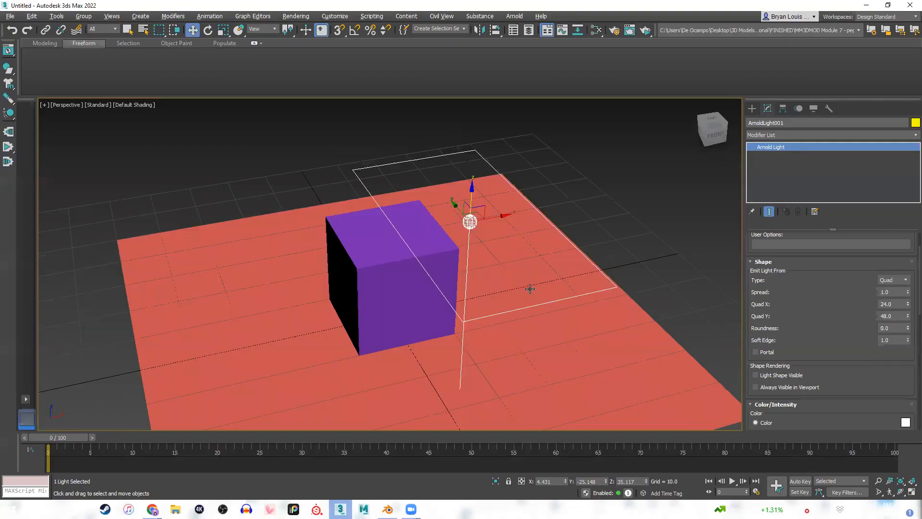
{"action": "middle_click_drag", "start_coordinate": [530, 289], "coordinate": [540, 284], "text": "alt"}
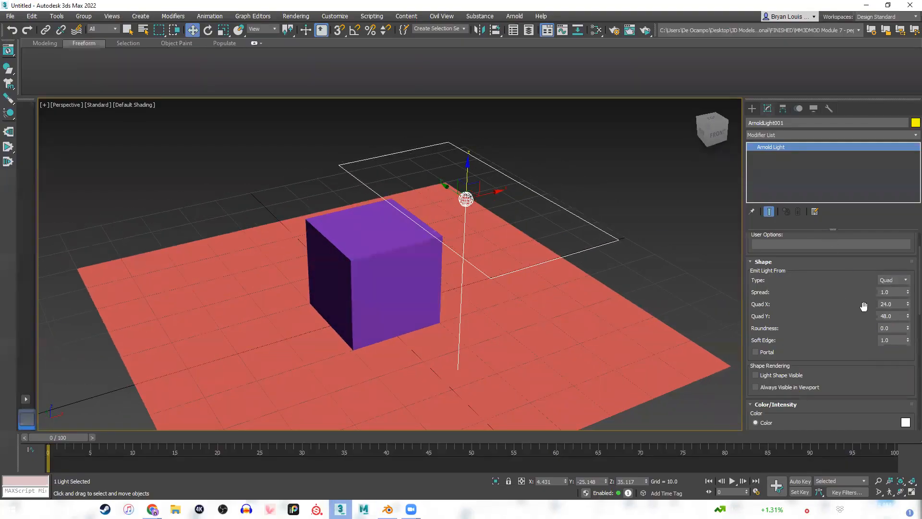
Enlarge the quad-shaped Arnold light to a Quad X of 65.2 and a Quad Y of 54.1.
{"action": "left_click", "coordinate": [898, 315]}
{"action": "left_click", "coordinate": [900, 304]}
{"action": "left_click_drag", "start_coordinate": [909, 305], "coordinate": [910, 157]}
{"action": "middle_click_drag", "start_coordinate": [564, 315], "coordinate": [600, 322]}
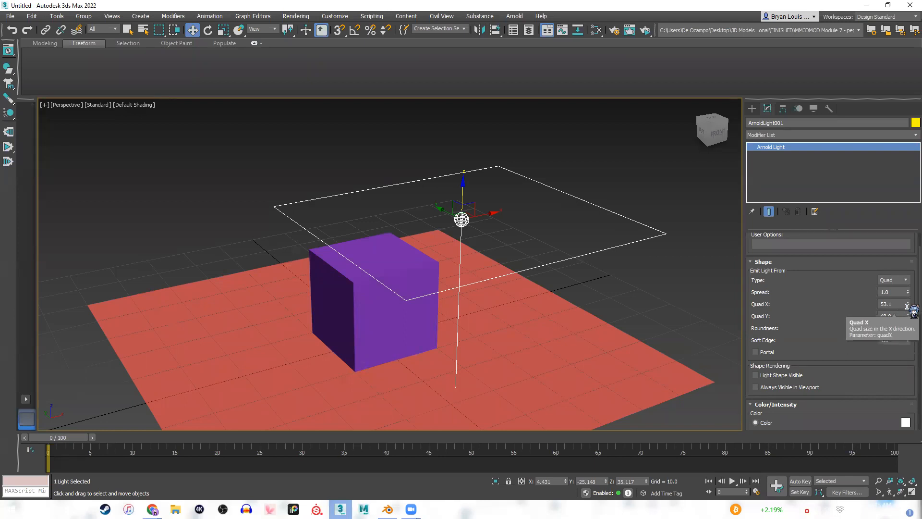
{"action": "left_click_drag", "start_coordinate": [908, 304], "coordinate": [909, 244]}
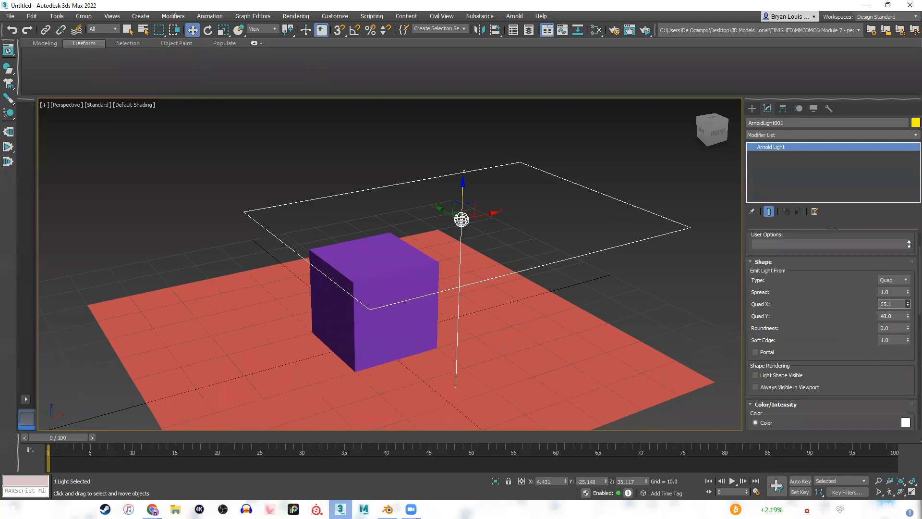
{"action": "left_click_drag", "start_coordinate": [908, 316], "coordinate": [906, 299]}
{"action": "left_click_drag", "start_coordinate": [907, 316], "coordinate": [907, 305]}
{"action": "scroll", "coordinate": [484, 271], "scroll_direction": "down", "scroll_amount": 3}
{"action": "middle_click_drag", "start_coordinate": [485, 271], "coordinate": [515, 304], "text": "alt"}
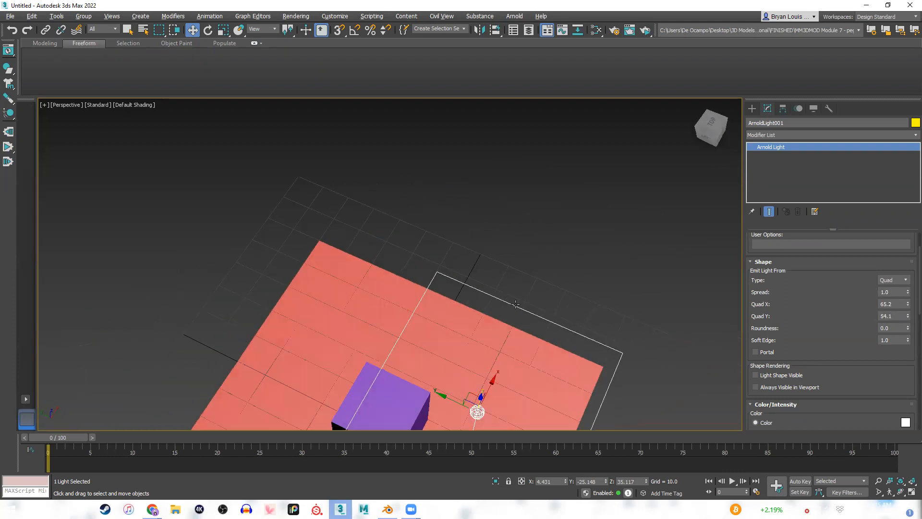
{"action": "scroll", "coordinate": [515, 303], "scroll_direction": "down", "scroll_amount": 3}
{"action": "middle_click_drag", "start_coordinate": [531, 208], "coordinate": [523, 182]}
{"action": "middle_click_drag", "start_coordinate": [595, 278], "coordinate": [712, 297], "text": "alt"}
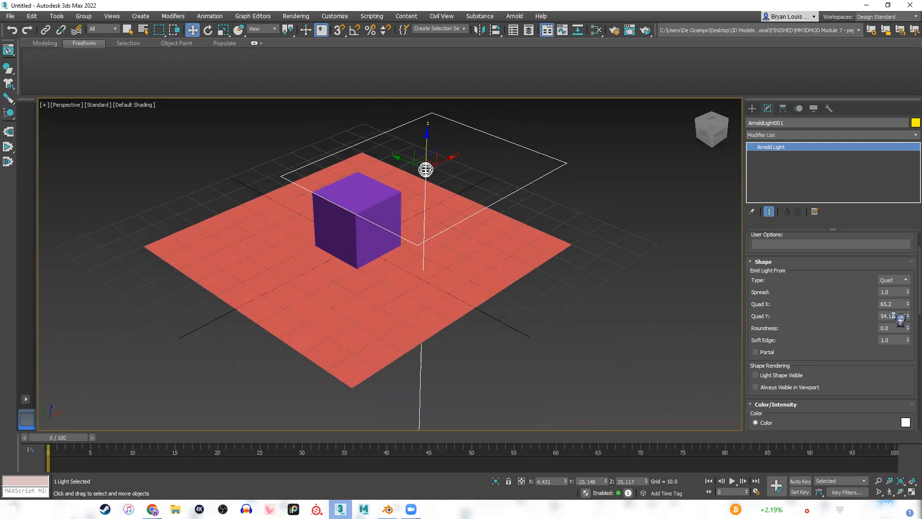
Set the quad light's roundness to 1.0 and keep its soft edge at 1.0.
{"action": "left_click", "coordinate": [801, 321]}
{"action": "middle_click_drag", "start_coordinate": [510, 309], "coordinate": [547, 356]}
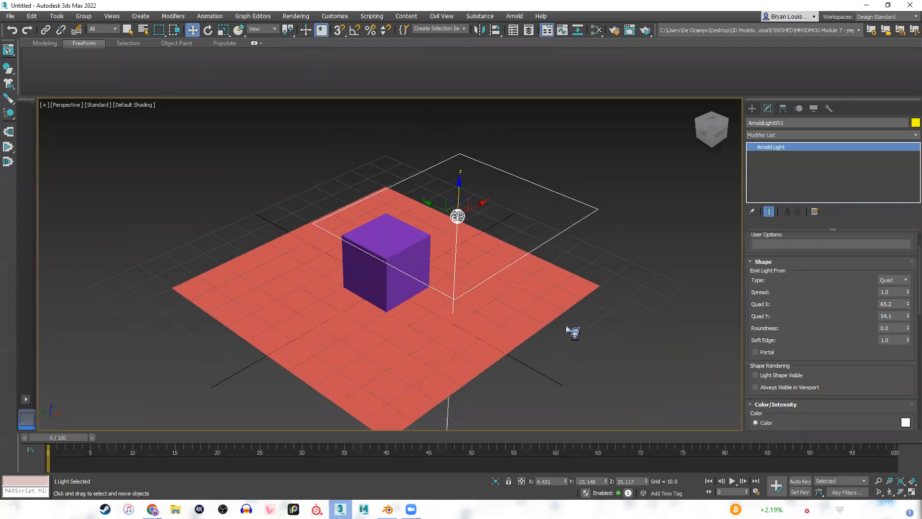
{"action": "middle_click_drag", "start_coordinate": [594, 303], "coordinate": [578, 299], "text": "alt"}
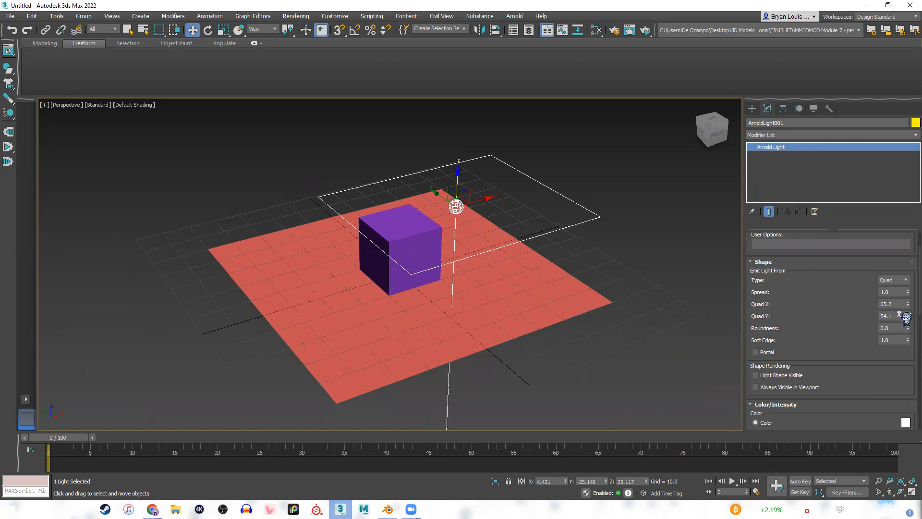
{"action": "mouse_move", "coordinate": [525, 292]}
{"action": "middle_mouse_down"}
{"action": "mouse_move", "coordinate": [535, 301]}
{"action": "mouse_move", "coordinate": [537, 290]}
{"action": "middle_mouse_up"}
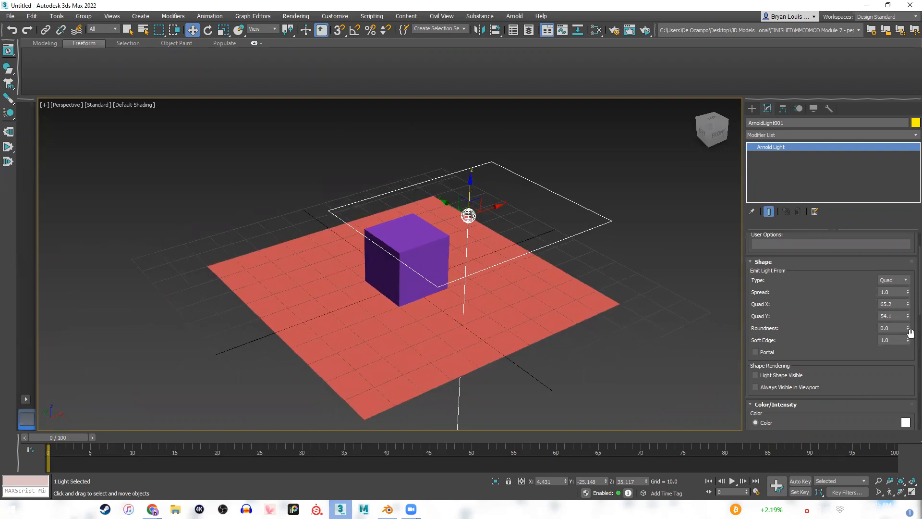
{"action": "left_click_drag", "start_coordinate": [908, 326], "coordinate": [905, 310]}
{"action": "left_click", "coordinate": [908, 342]}
{"action": "scroll", "coordinate": [814, 340], "scroll_direction": "down", "scroll_amount": 1}
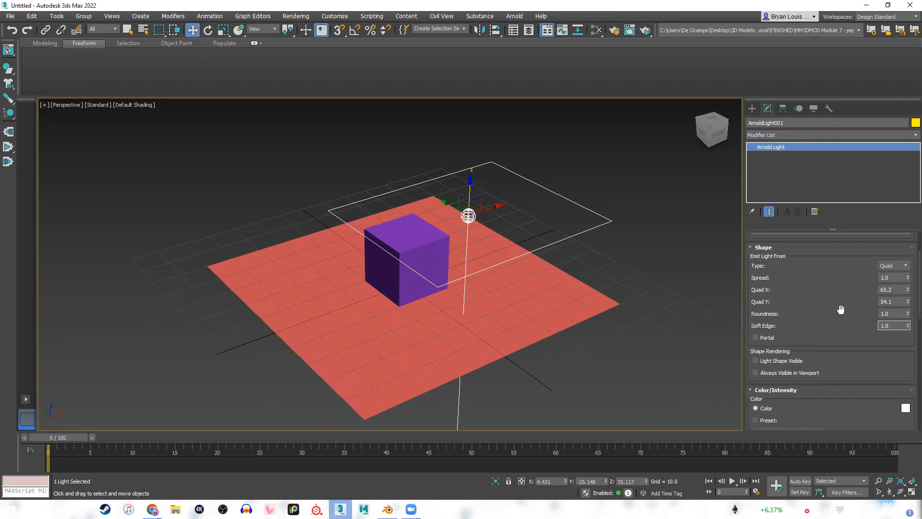
Raise the Arnold light along Z to about 50 units and move it along Y to about 0.8, above the cube.
{"action": "middle_click_drag", "start_coordinate": [592, 261], "coordinate": [616, 279]}
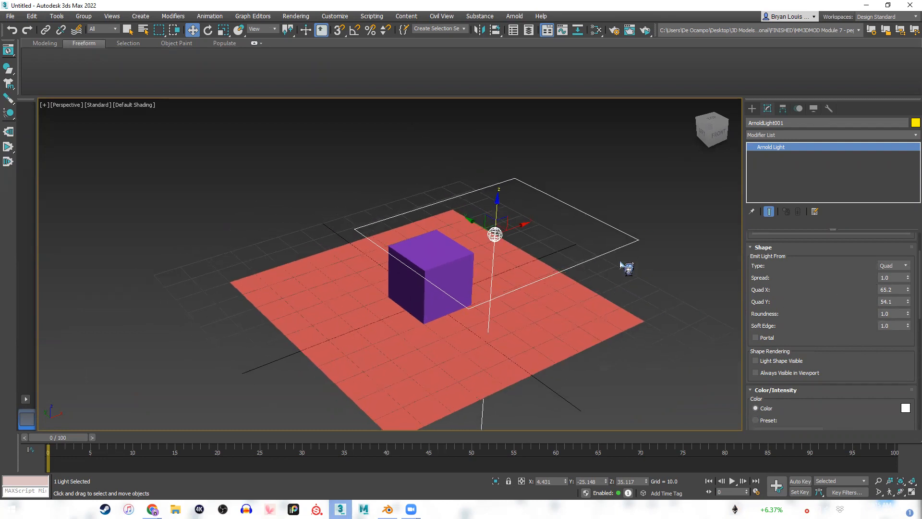
{"action": "left_click_drag", "start_coordinate": [497, 211], "coordinate": [500, 167]}
{"action": "middle_click_drag", "start_coordinate": [653, 321], "coordinate": [579, 300]}
{"action": "scroll", "coordinate": [529, 340], "scroll_direction": "up", "scroll_amount": 2}
{"action": "middle_click_drag", "start_coordinate": [493, 336], "coordinate": [568, 402], "text": "alt"}
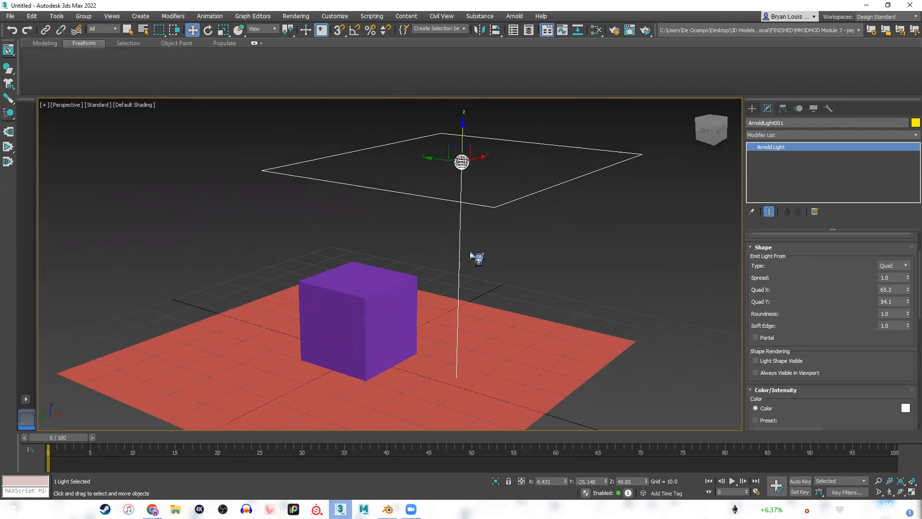
{"action": "left_click_drag", "start_coordinate": [429, 157], "coordinate": [334, 146]}
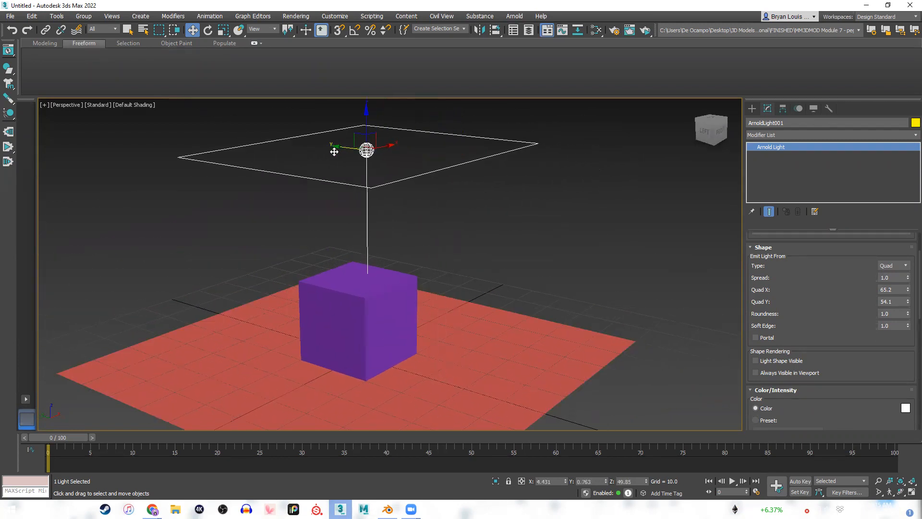
{"action": "left_click", "coordinate": [98, 105]}
{"action": "left_click", "coordinate": [562, 221]}
{"action": "mouse_move", "coordinate": [601, 229]}
{"action": "middle_mouse_down", "text": "alt"}
{"action": "mouse_move", "coordinate": [575, 246]}
{"action": "mouse_move", "coordinate": [582, 236]}
{"action": "middle_mouse_up", "text": "alt"}
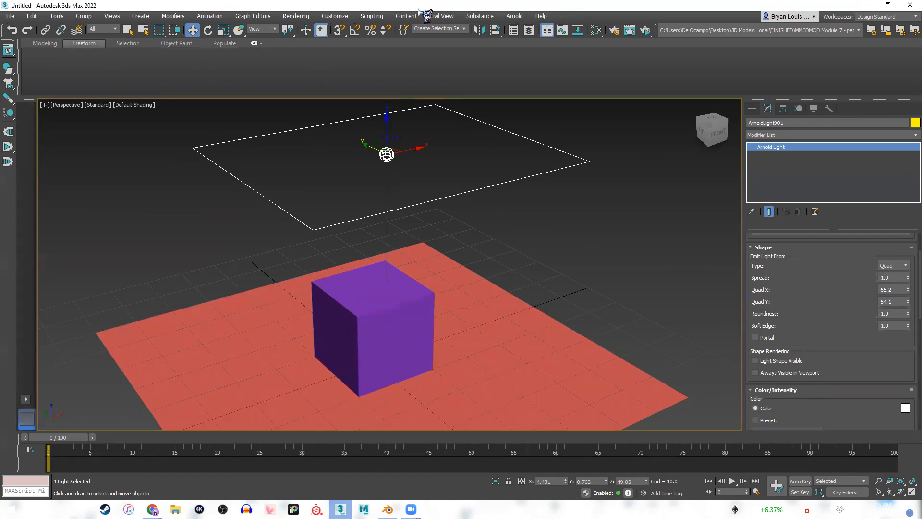
Open the Arnold RenderView and accept switching to Production render settings.
{"action": "left_click", "coordinate": [512, 17]}
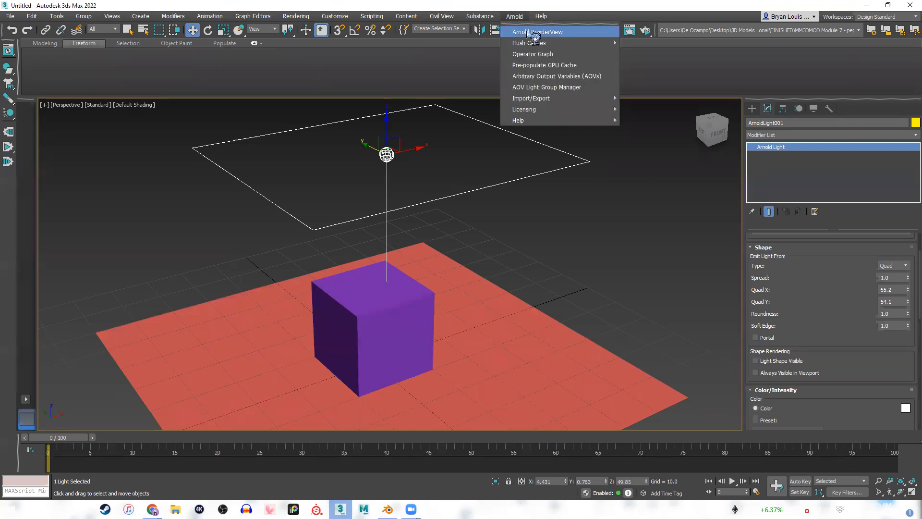
{"action": "left_click", "coordinate": [571, 33]}
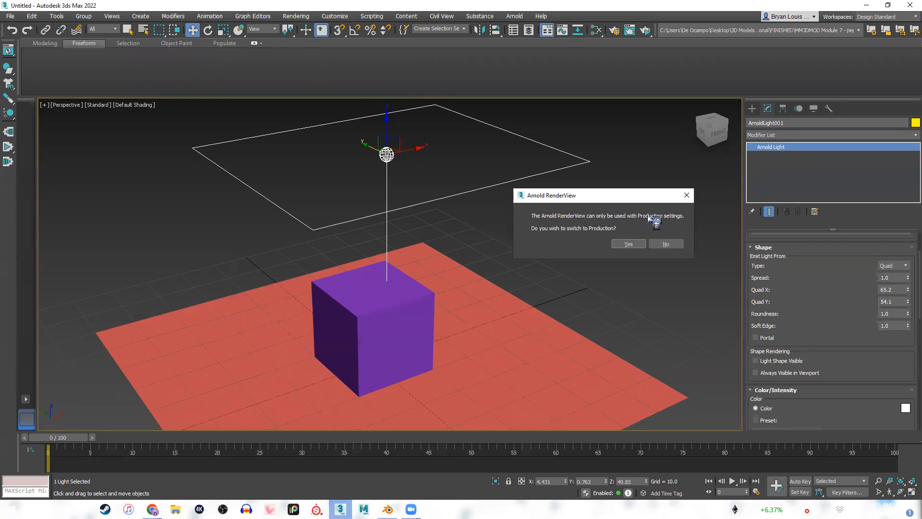
{"action": "left_click", "coordinate": [628, 245]}
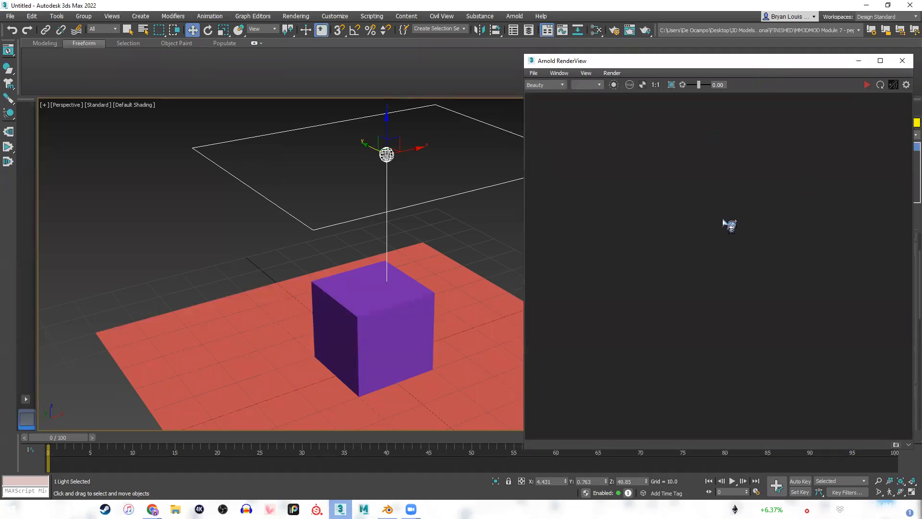
Change the render output size preset to Custom at 640 × 480 in Render Setup, then close the dialog.
{"action": "left_click", "coordinate": [194, 245]}
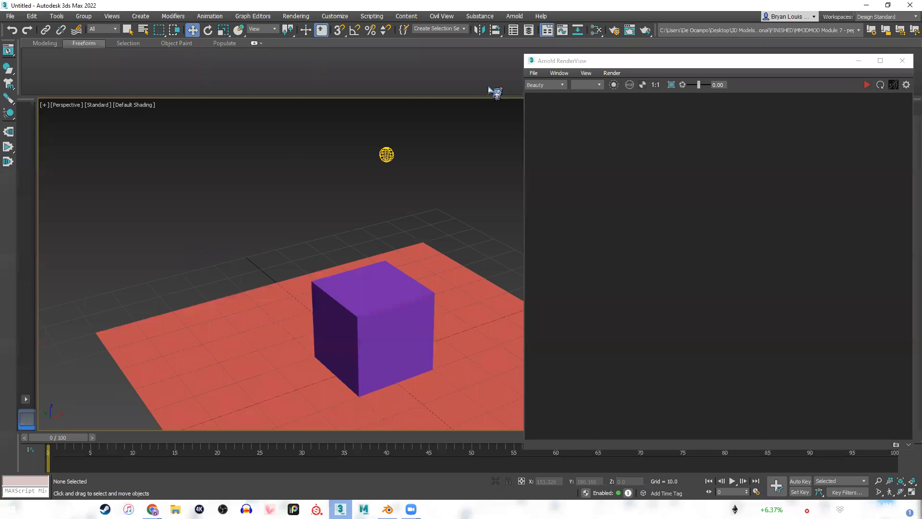
{"action": "left_click", "coordinate": [610, 33]}
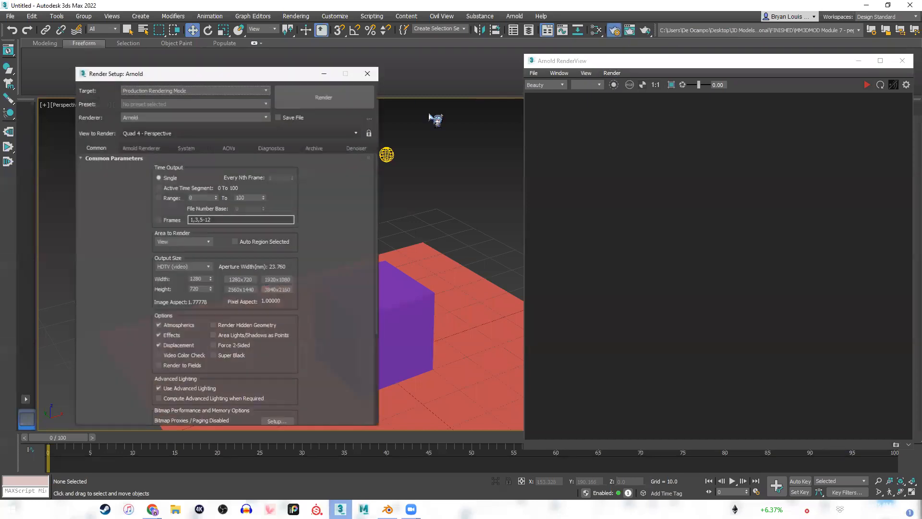
{"action": "left_click", "coordinate": [182, 266]}
{"action": "left_click", "coordinate": [181, 275]}
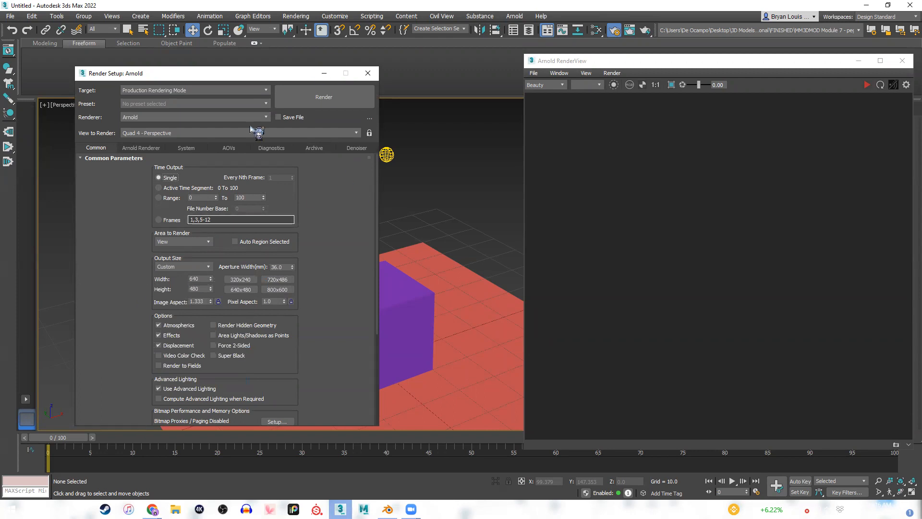
{"action": "left_click", "coordinate": [368, 73]}
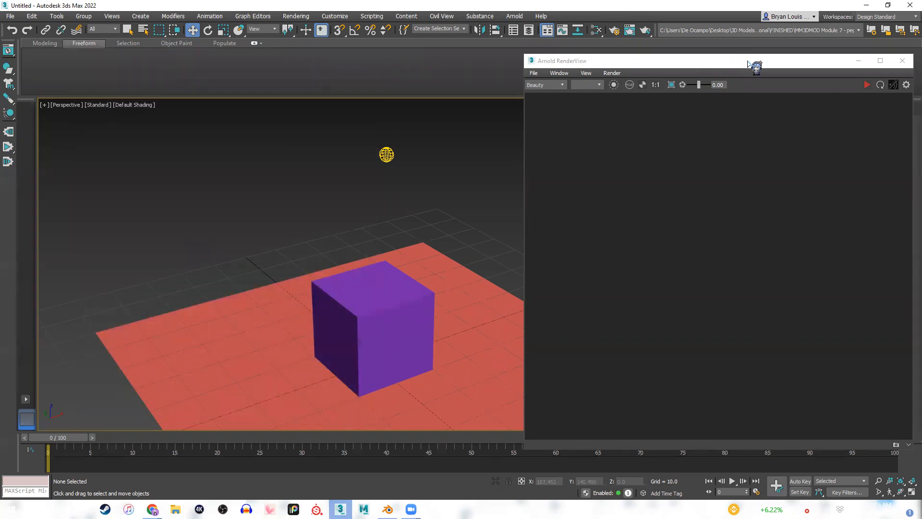
Start the interactive render in the Arnold RenderView and frame the cube closer from a lower angle.
{"action": "left_click_drag", "start_coordinate": [749, 64], "coordinate": [733, 53]}
{"action": "middle_click_drag", "start_coordinate": [481, 226], "coordinate": [369, 144]}
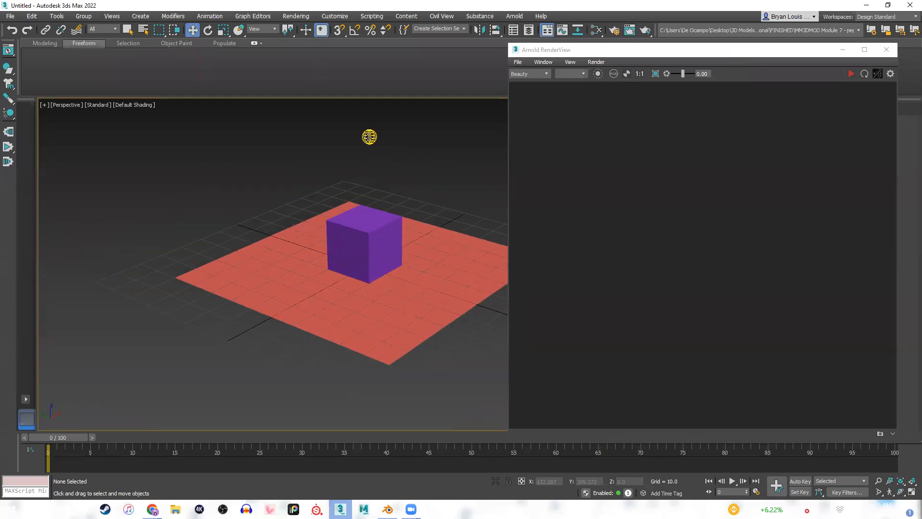
{"action": "left_click", "coordinate": [849, 75]}
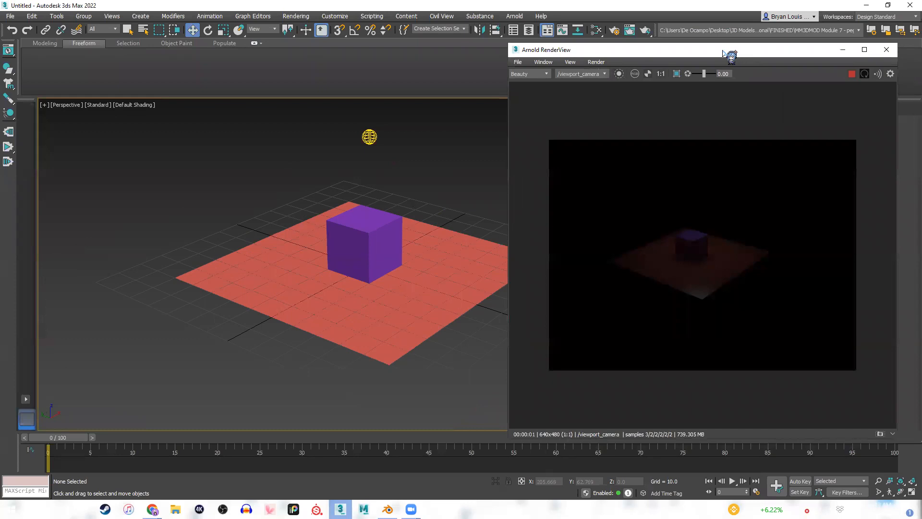
{"action": "left_click_drag", "start_coordinate": [731, 55], "coordinate": [731, 68]}
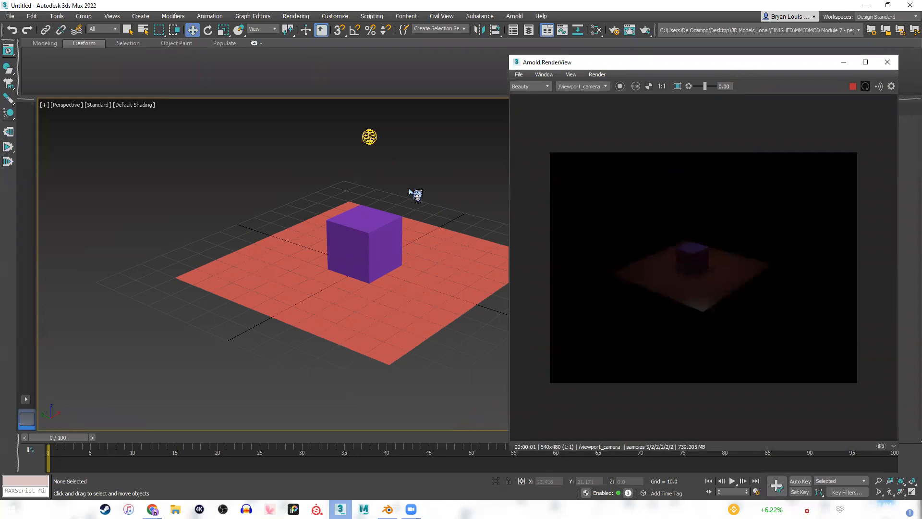
{"action": "scroll", "coordinate": [389, 209], "scroll_direction": "up", "scroll_amount": 3}
{"action": "left_click", "coordinate": [373, 217]}
{"action": "scroll", "coordinate": [357, 230], "scroll_direction": "up", "scroll_amount": 2}
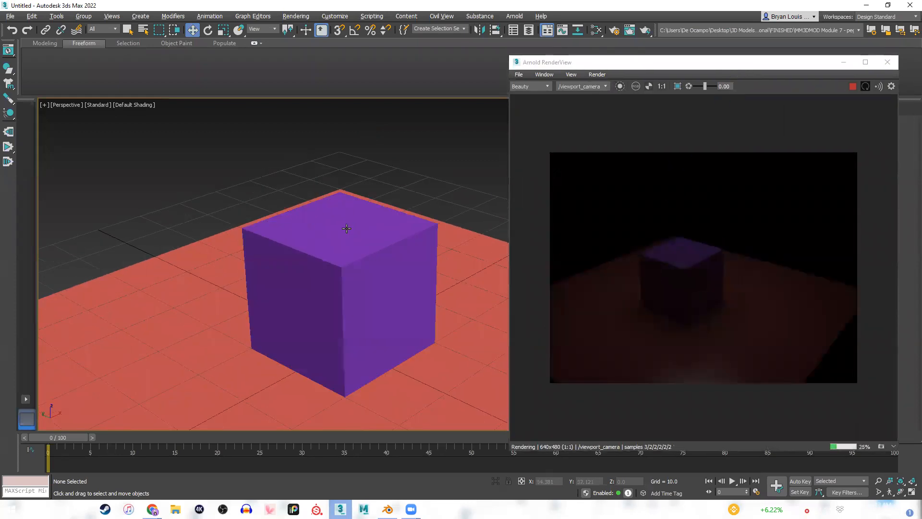
{"action": "middle_click_drag", "start_coordinate": [346, 171], "coordinate": [331, 214], "text": "alt"}
{"action": "middle_click_drag", "start_coordinate": [264, 344], "coordinate": [290, 312]}
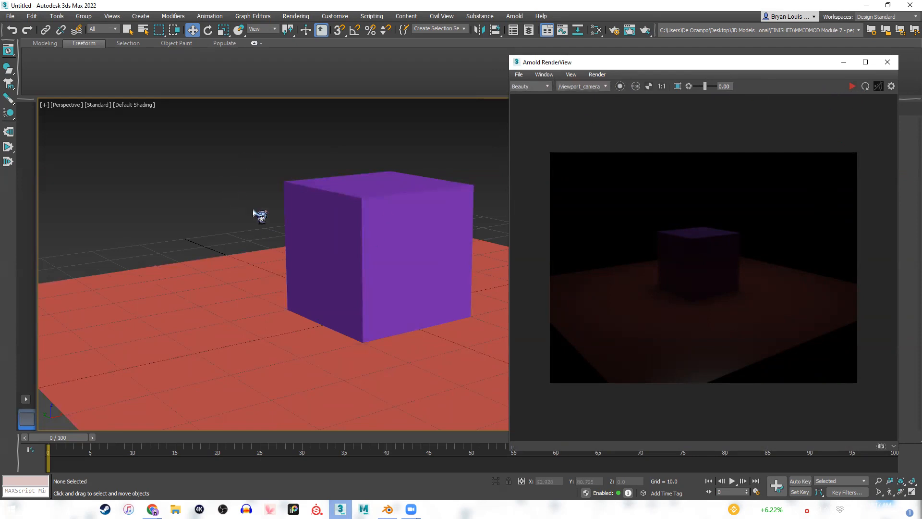
Check the cameras offered by the Arnold RenderView and the viewports available as View to Render in Render Setup.
{"action": "left_click", "coordinate": [583, 86]}
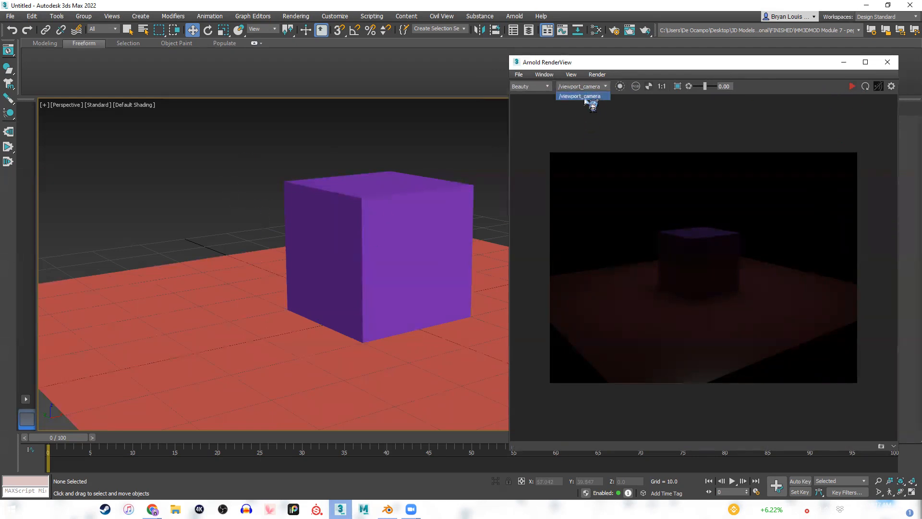
{"action": "left_click", "coordinate": [264, 158]}
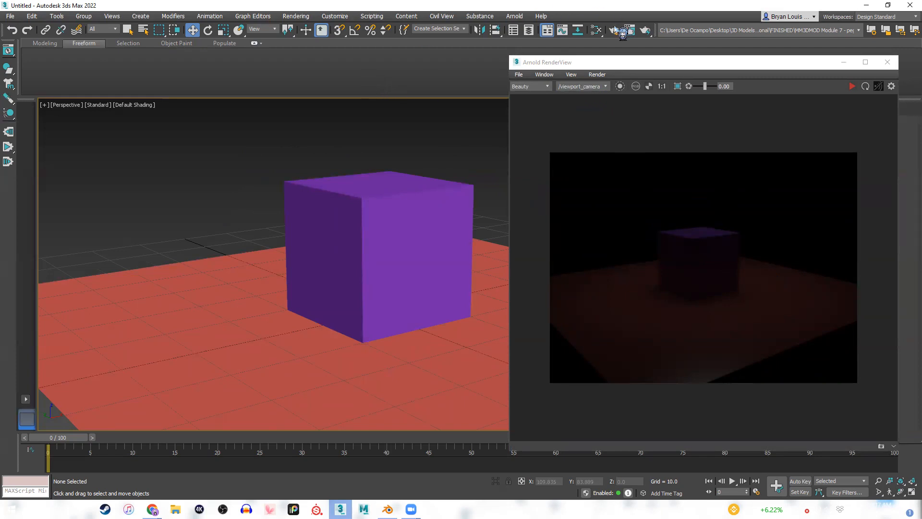
{"action": "key", "text": "F10"}
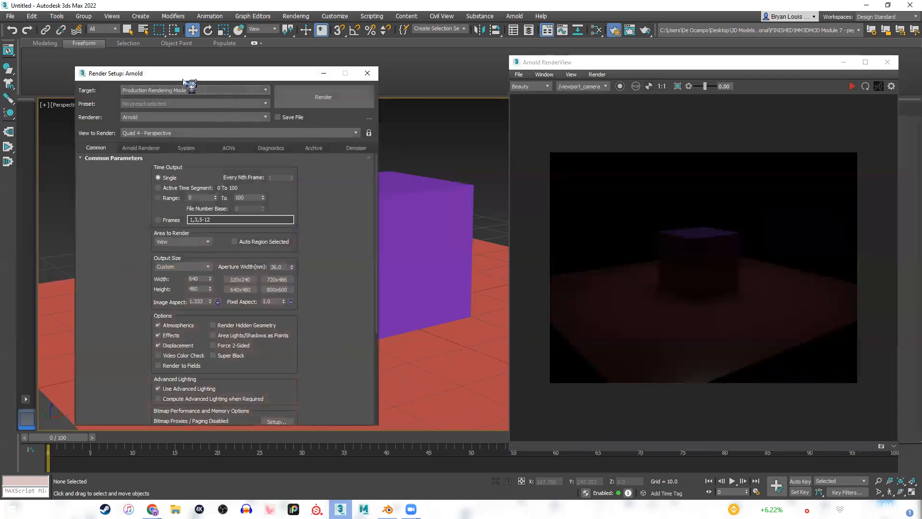
{"action": "left_click_drag", "start_coordinate": [179, 77], "coordinate": [154, 74]}
{"action": "left_click", "coordinate": [154, 131]}
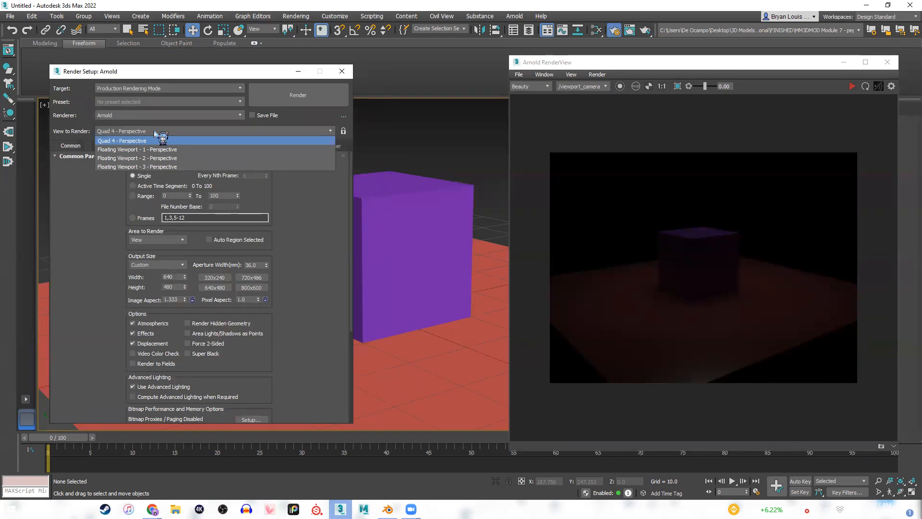
Close Render Setup and create a physical camera from the current perspective view.
{"action": "left_click", "coordinate": [342, 73]}
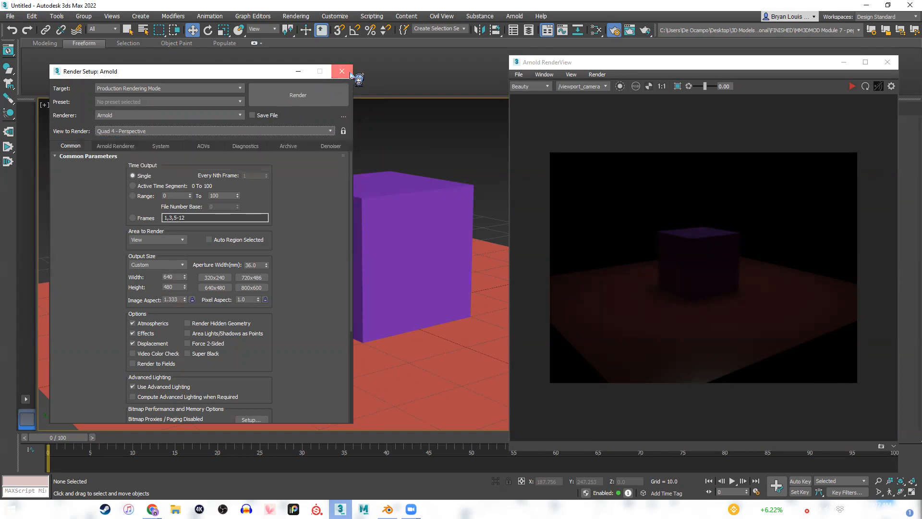
{"action": "left_click", "coordinate": [341, 72]}
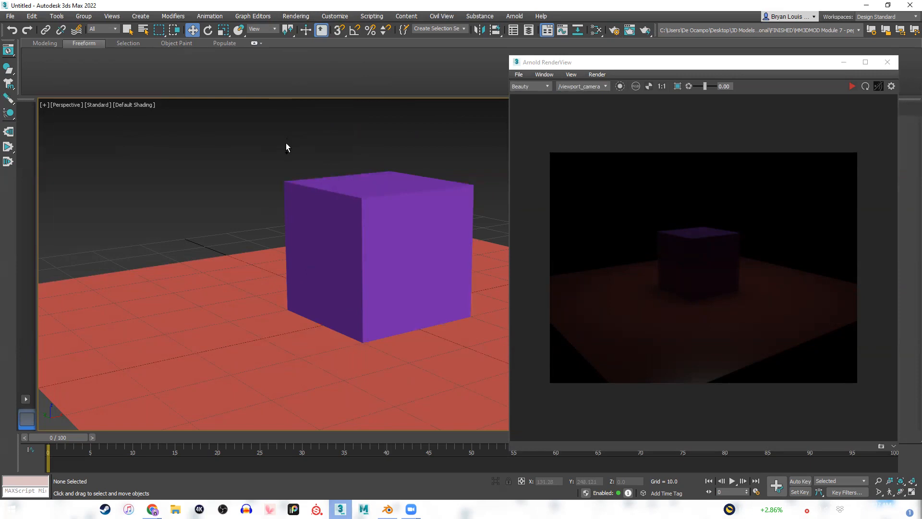
{"action": "key", "text": "ctrl+c"}
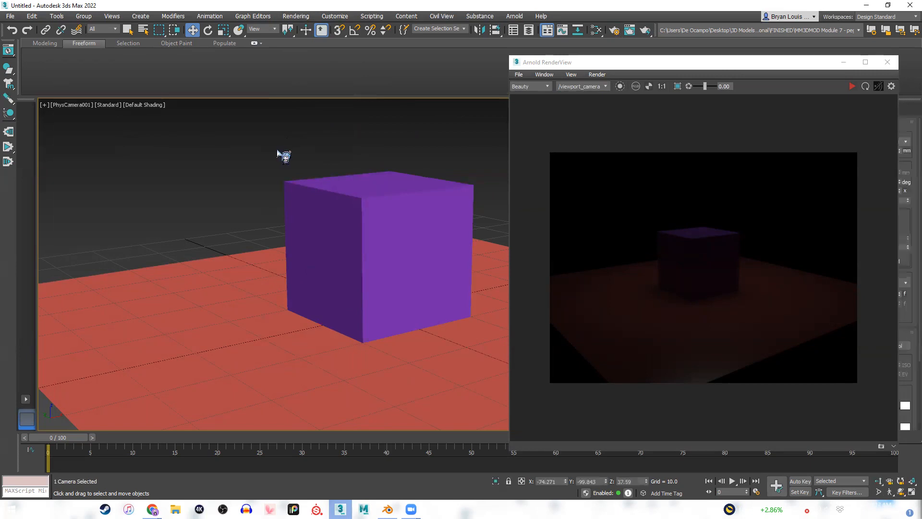
Switch the viewport from the new camera's view back to the Perspective view.
{"action": "left_click", "coordinate": [66, 105]}
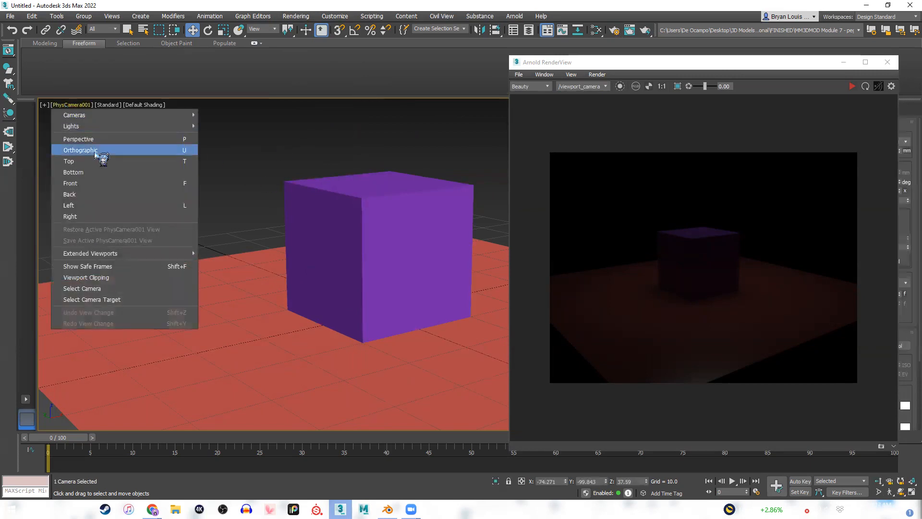
{"action": "left_click", "coordinate": [91, 139]}
{"action": "middle_click_drag", "start_coordinate": [412, 269], "coordinate": [406, 208], "text": "alt"}
Close and reopen the Arnold RenderView, and place its window clear of the cube.
{"action": "left_click", "coordinate": [877, 64]}
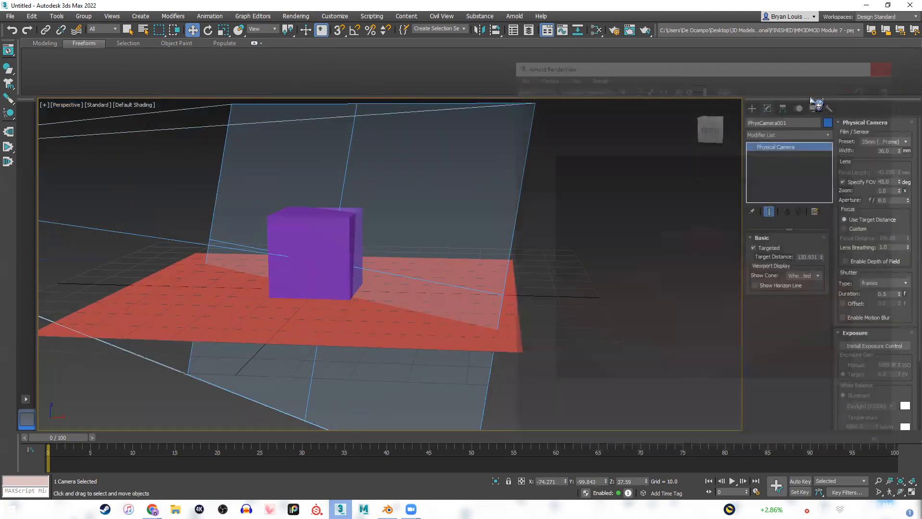
{"action": "left_click", "coordinate": [515, 16]}
{"action": "left_click", "coordinate": [531, 32]}
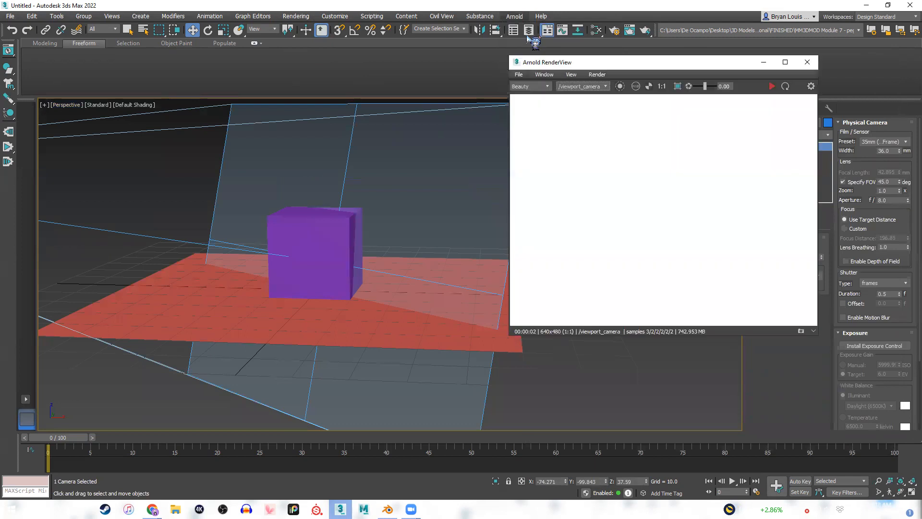
{"action": "left_click_drag", "start_coordinate": [619, 66], "coordinate": [682, 88]}
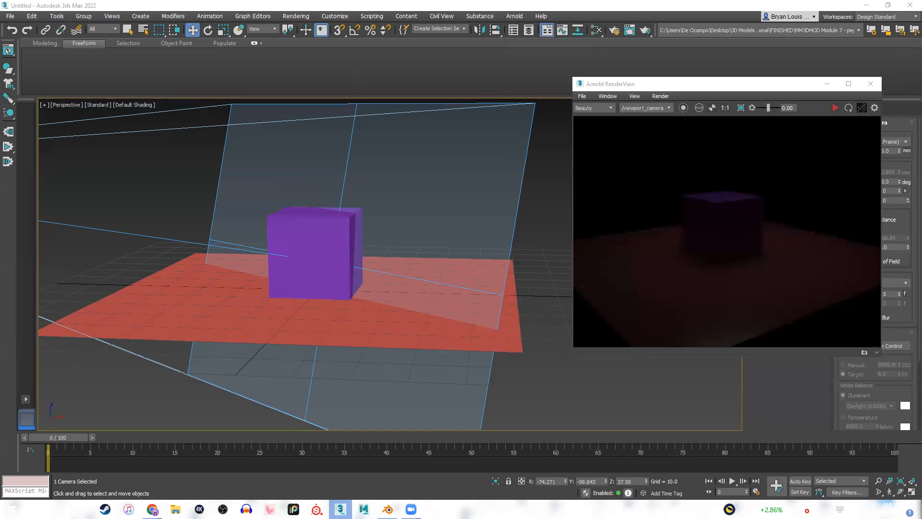
Check the cameras offered by the Arnold RenderView and deselect the physical camera in the scene.
{"action": "left_click", "coordinate": [650, 110]}
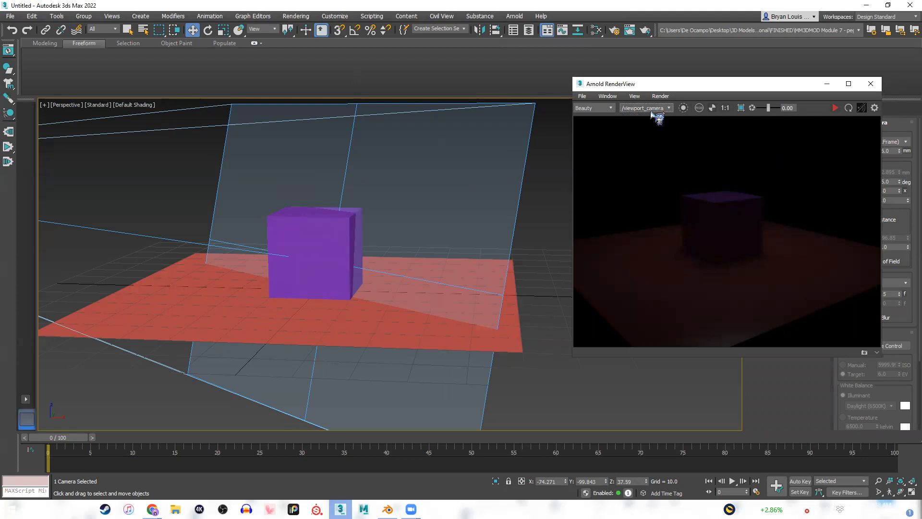
{"action": "left_click", "coordinate": [649, 110]}
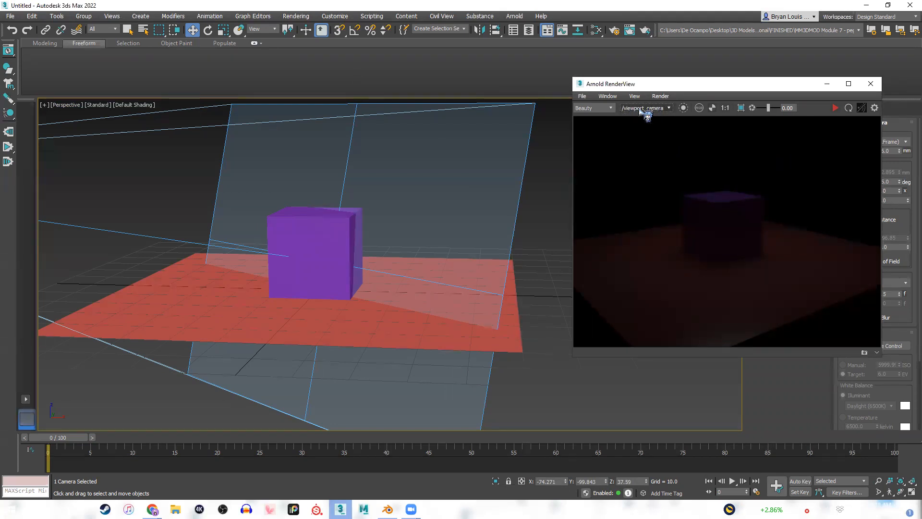
{"action": "left_click", "coordinate": [640, 110]}
{"action": "left_click", "coordinate": [641, 114]}
{"action": "left_click_drag", "start_coordinate": [625, 237], "coordinate": [644, 239]}
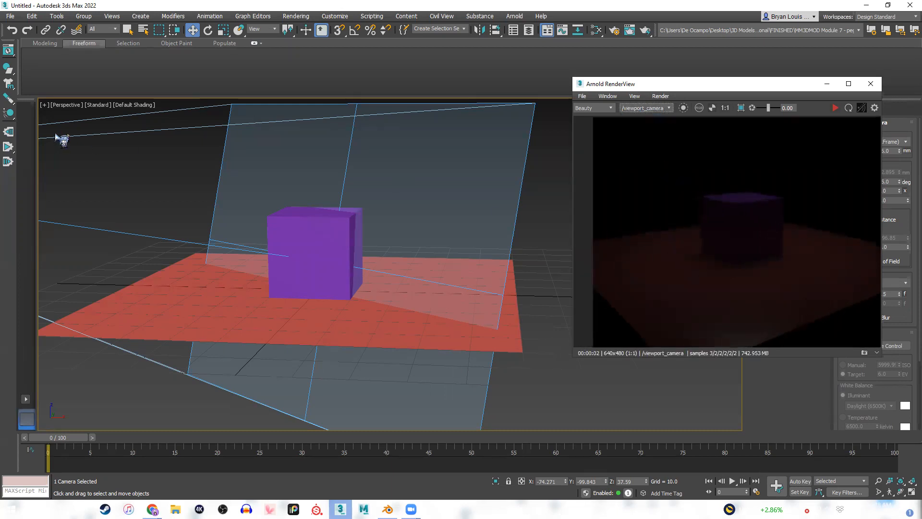
{"action": "left_click", "coordinate": [550, 203]}
{"action": "left_click", "coordinate": [663, 109]}
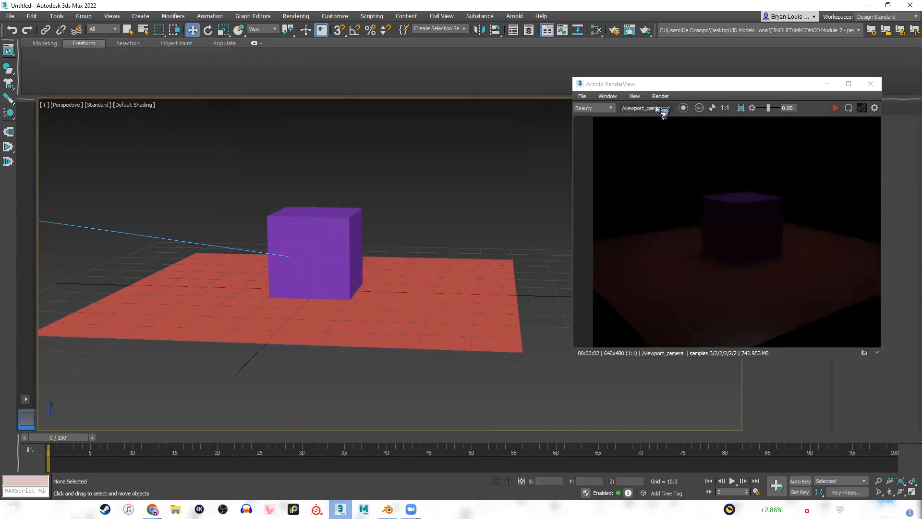
Close the Arnold RenderView and display the Scene Explorer to list the scene's objects.
{"action": "left_click", "coordinate": [871, 84]}
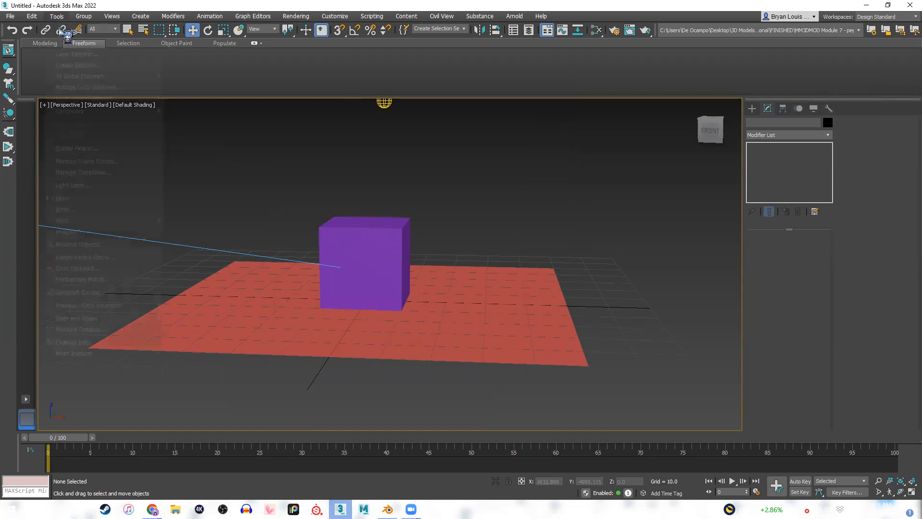
{"action": "left_click", "coordinate": [57, 16]}
{"action": "key", "text": "Escape"}
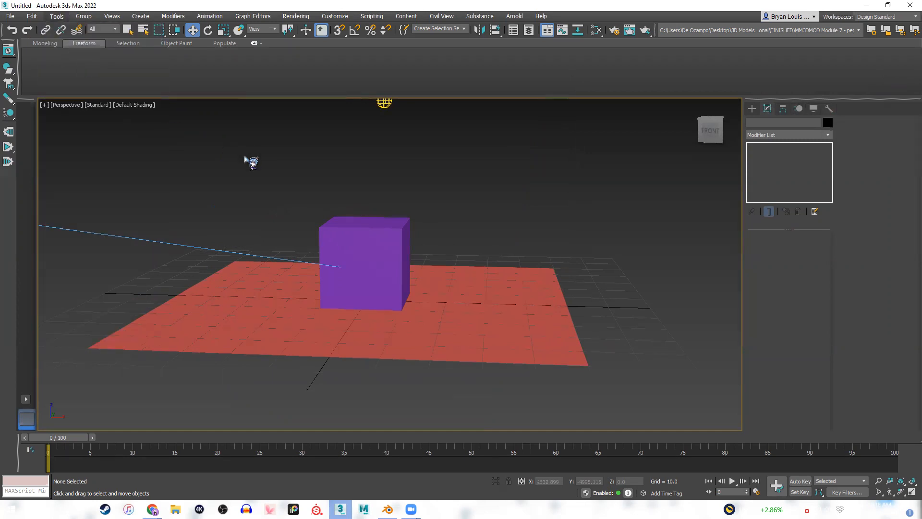
Reopen the Arnold RenderView and run a render of the viewport to refresh its camera list.
{"action": "left_click", "coordinate": [515, 16]}
{"action": "left_click", "coordinate": [550, 32]}
{"action": "left_click", "coordinate": [669, 108]}
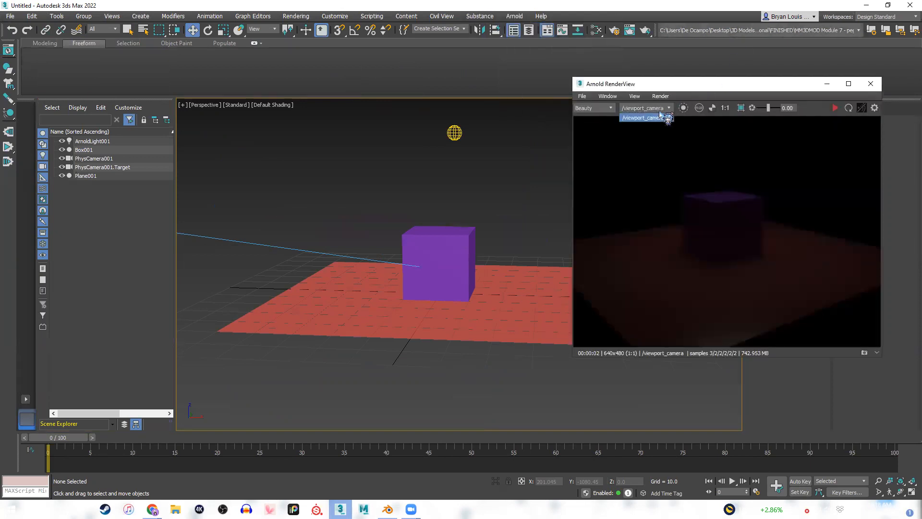
{"action": "left_click", "coordinate": [835, 107]}
{"action": "left_click", "coordinate": [669, 108]}
{"action": "left_click", "coordinate": [836, 107]}
{"action": "left_click", "coordinate": [659, 109]}
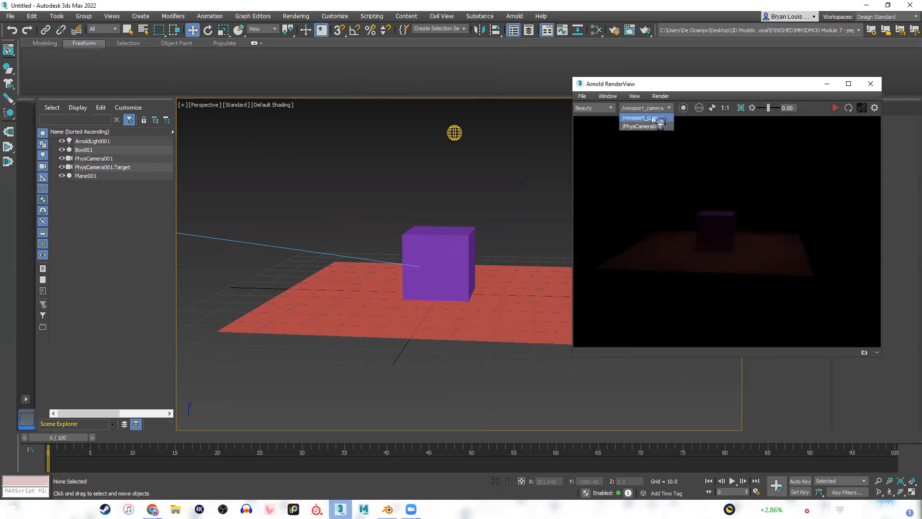
{"action": "left_click", "coordinate": [645, 116]}
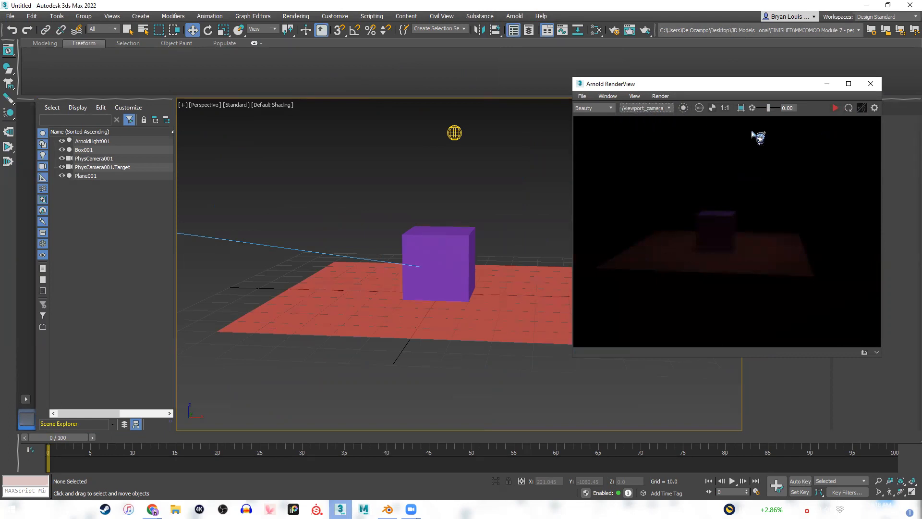
Set the Arnold RenderView camera to PhysCamera001 and start the live render, testing that it is independent of the viewport angle.
{"action": "left_click", "coordinate": [645, 107]}
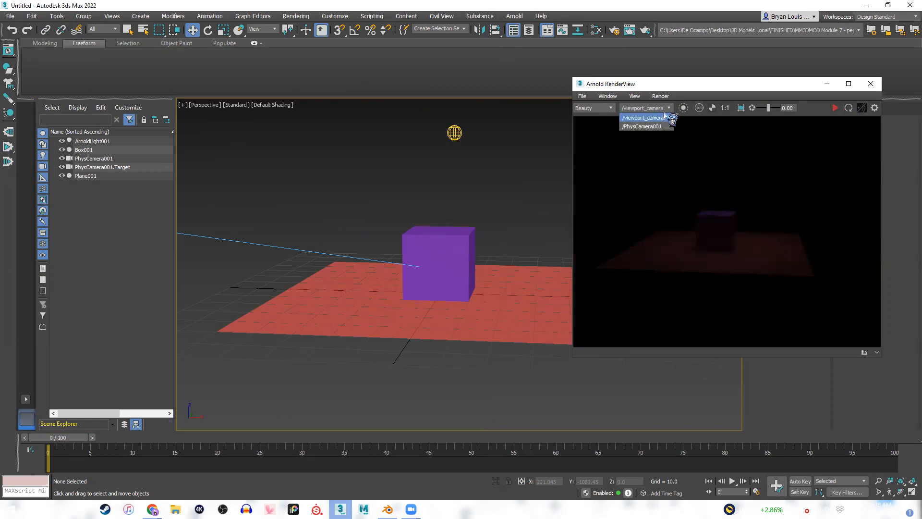
{"action": "left_click", "coordinate": [634, 127]}
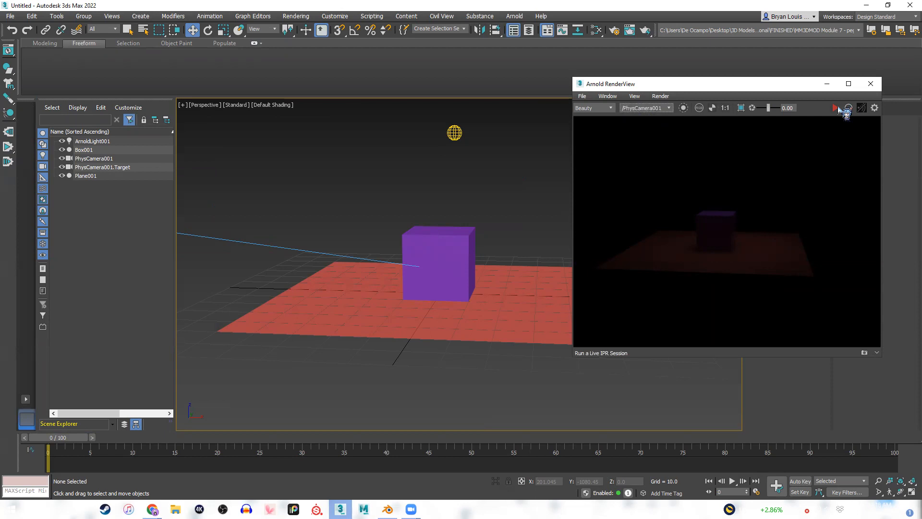
{"action": "left_click", "coordinate": [839, 108]}
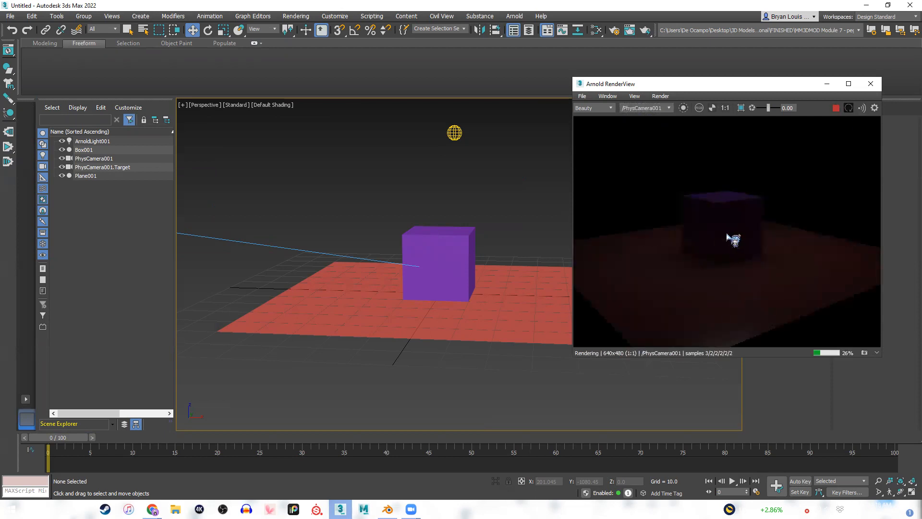
{"action": "middle_click_drag", "start_coordinate": [457, 196], "coordinate": [476, 238]}
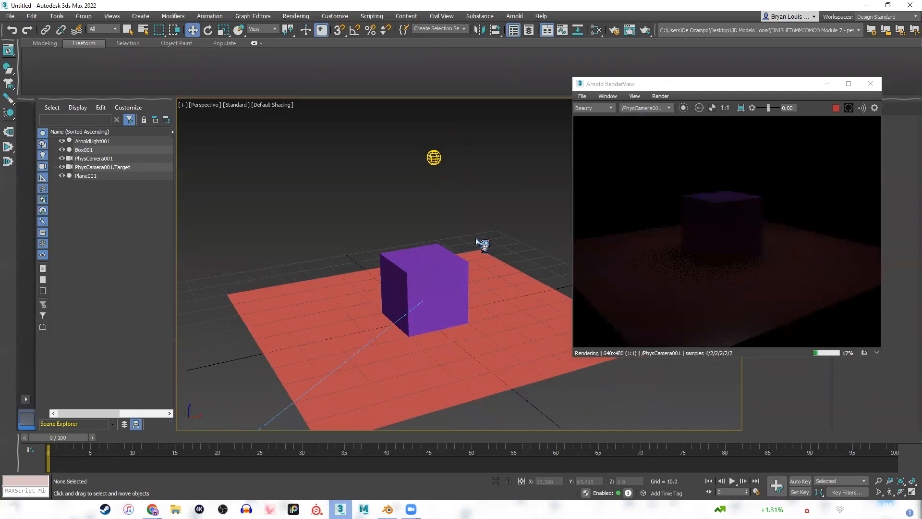
Select the Arnold light above the cube and move the Arnold RenderView window clear of the light's parameters.
{"action": "left_click", "coordinate": [743, 86]}
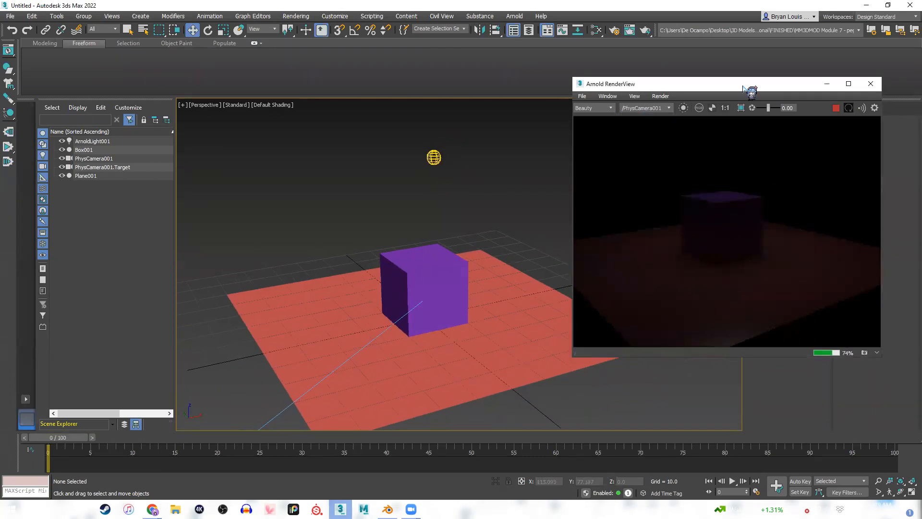
{"action": "left_click_drag", "start_coordinate": [743, 87], "coordinate": [757, 84]}
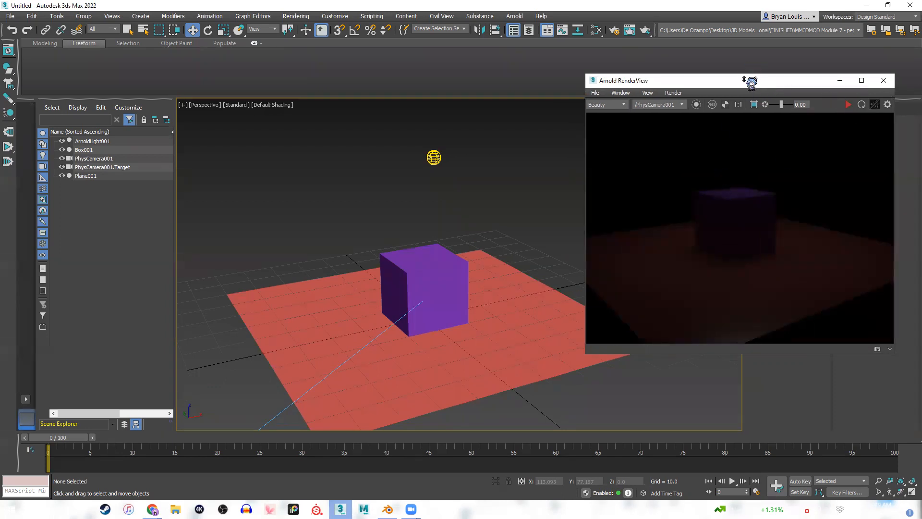
{"action": "left_click", "coordinate": [434, 158]}
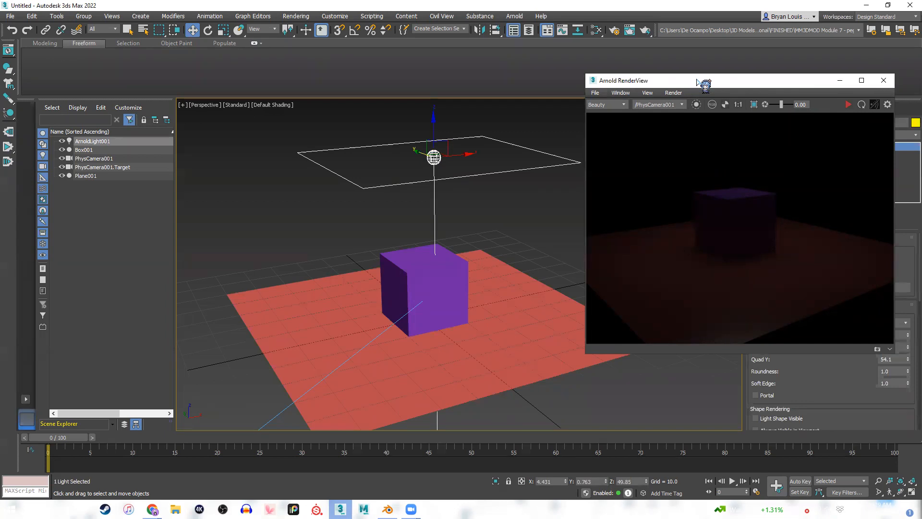
{"action": "left_click_drag", "start_coordinate": [705, 85], "coordinate": [132, 122]}
Set the Arnold light's intensity to 1000 and start the live render in the Arnold RenderView.
{"action": "scroll", "coordinate": [830, 292], "scroll_direction": "down", "scroll_amount": 5}
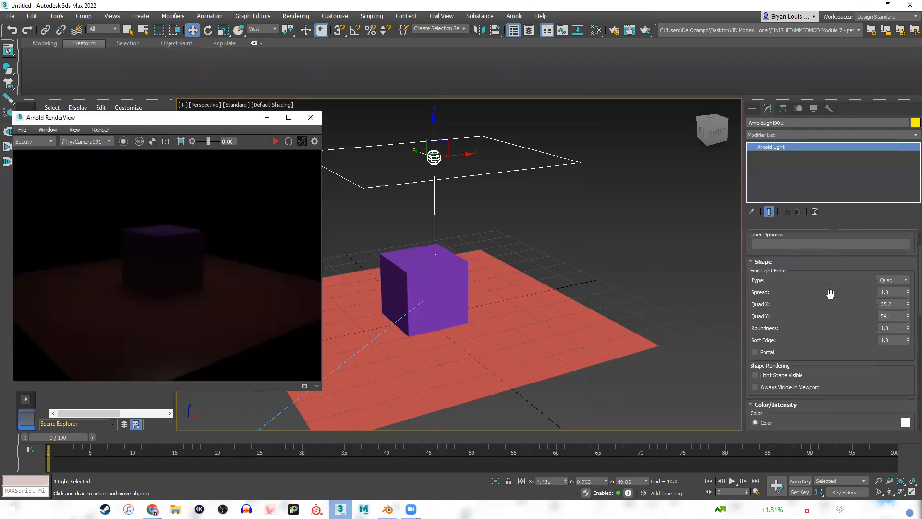
{"action": "scroll", "coordinate": [830, 293], "scroll_direction": "down", "scroll_amount": 6}
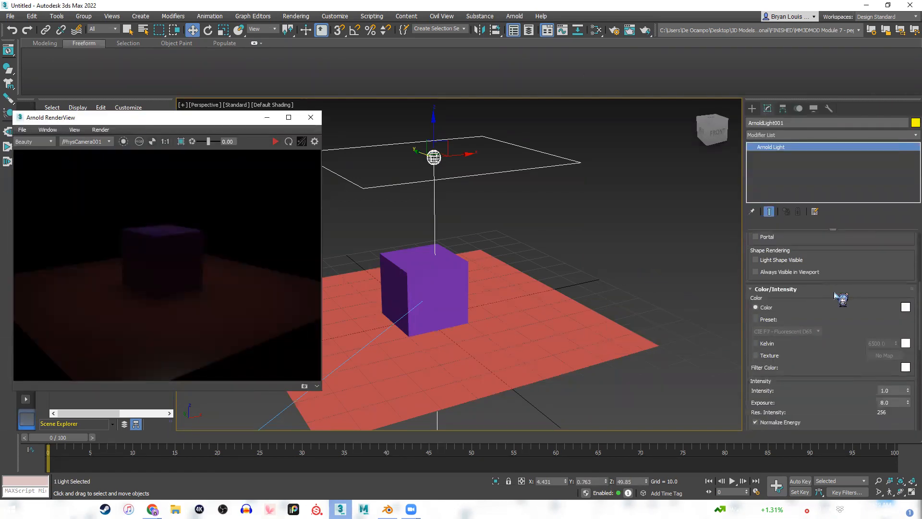
{"action": "scroll", "coordinate": [819, 286], "scroll_direction": "down", "scroll_amount": 2}
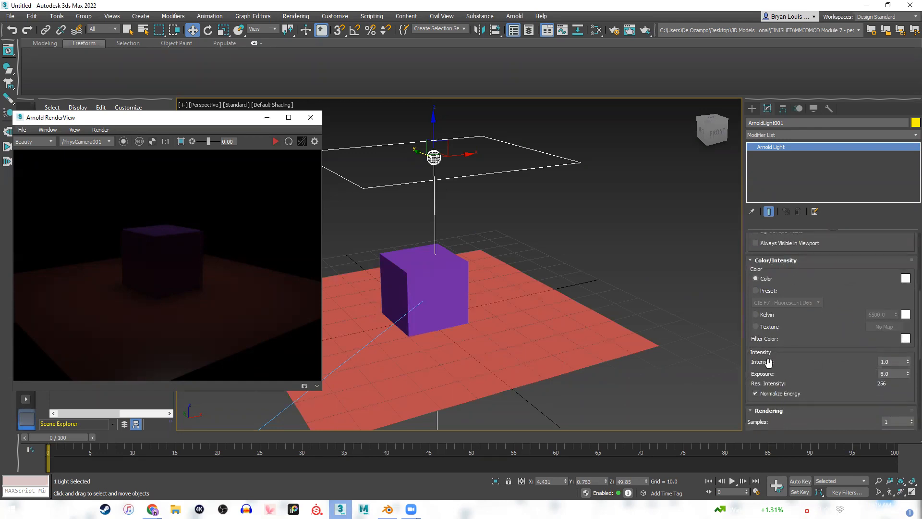
{"action": "left_click", "coordinate": [908, 360]}
{"action": "left_click_drag", "start_coordinate": [908, 359], "coordinate": [910, 282]}
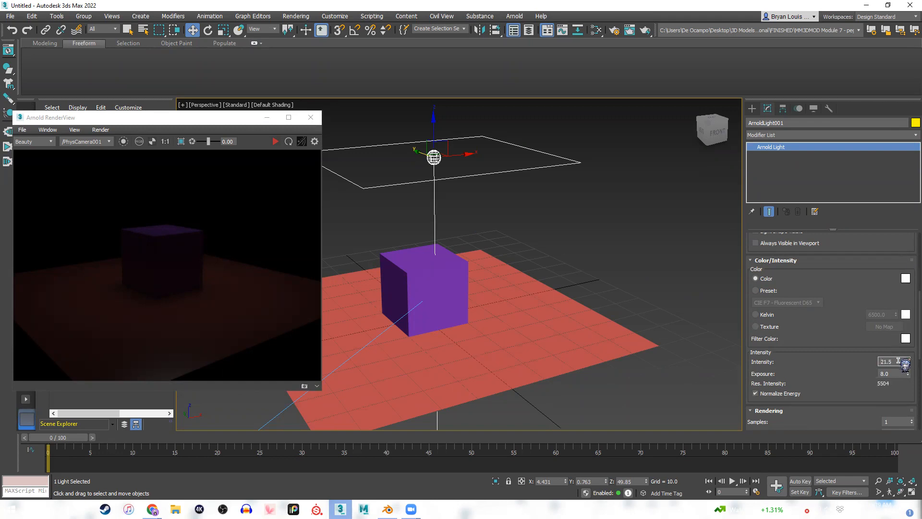
{"action": "type", "text": "00"}
{"action": "key", "text": "Return"}
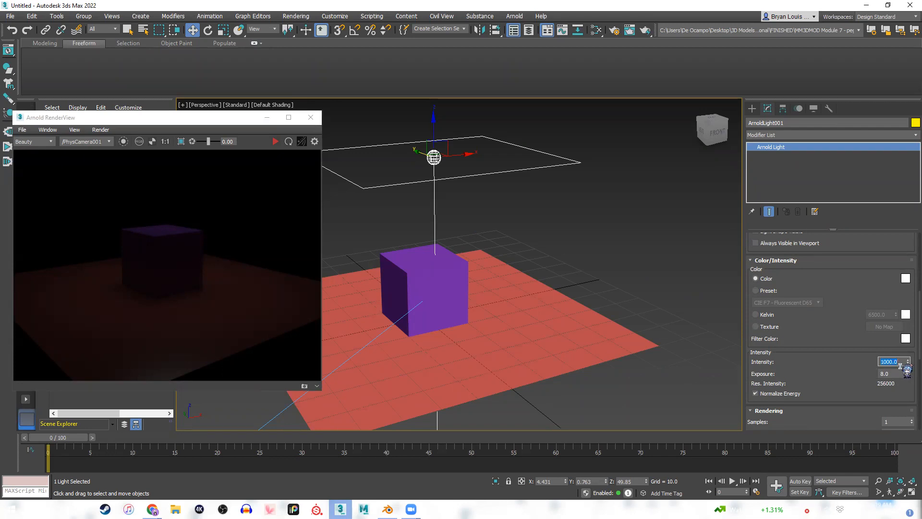
{"action": "left_click", "coordinate": [276, 141]}
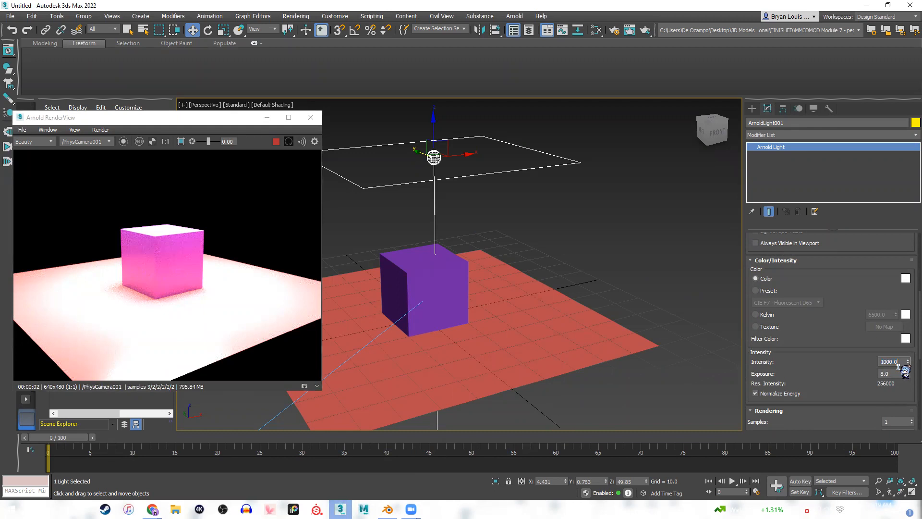
Reduce the Arnold light's intensity to 100 and deselect the light.
{"action": "type", "text": "100"}
{"action": "key", "text": "Return"}
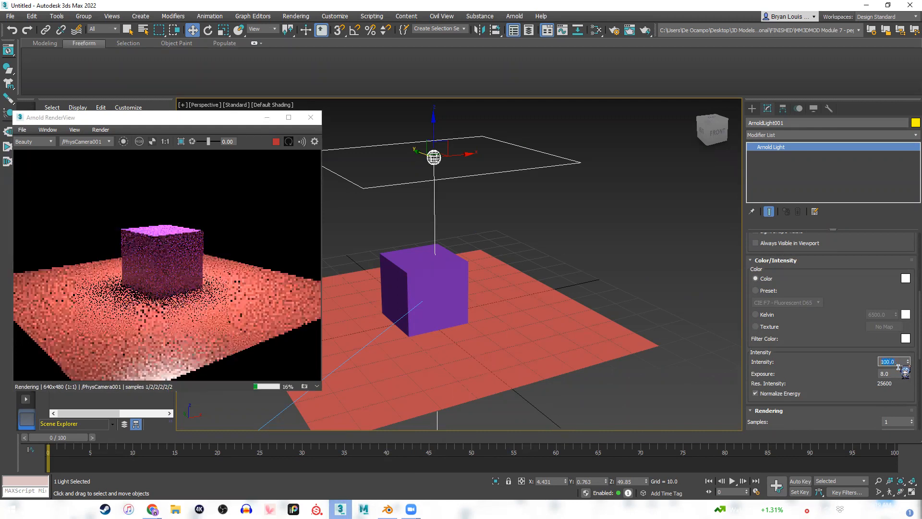
{"action": "left_click", "coordinate": [726, 332]}
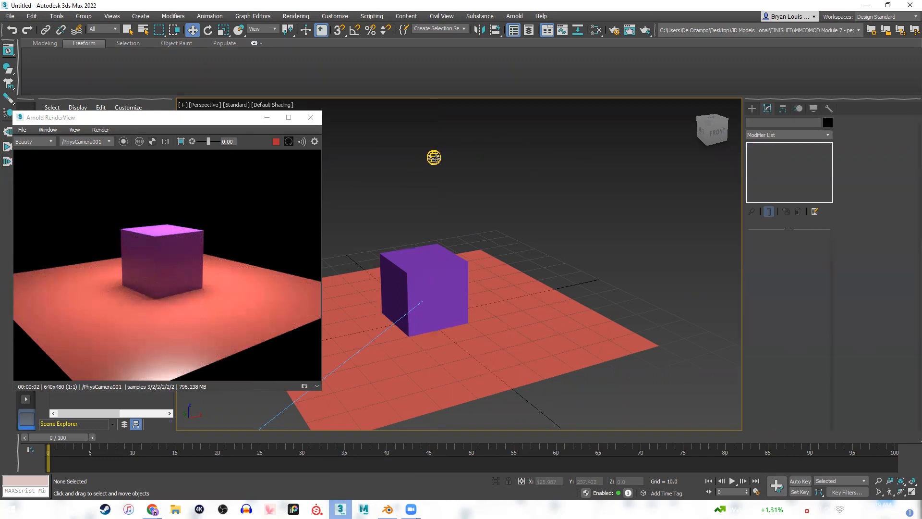
Reselect the light above the cube and set its intensity to 10 and its exposure to 11.7.
{"action": "left_click", "coordinate": [434, 157]}
{"action": "scroll", "coordinate": [882, 352], "scroll_direction": "down", "scroll_amount": 10}
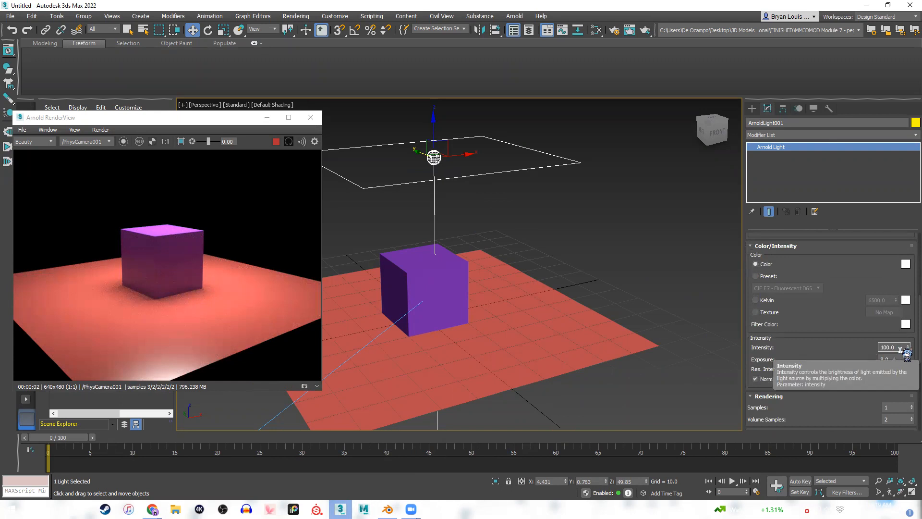
{"action": "left_click", "coordinate": [900, 347]}
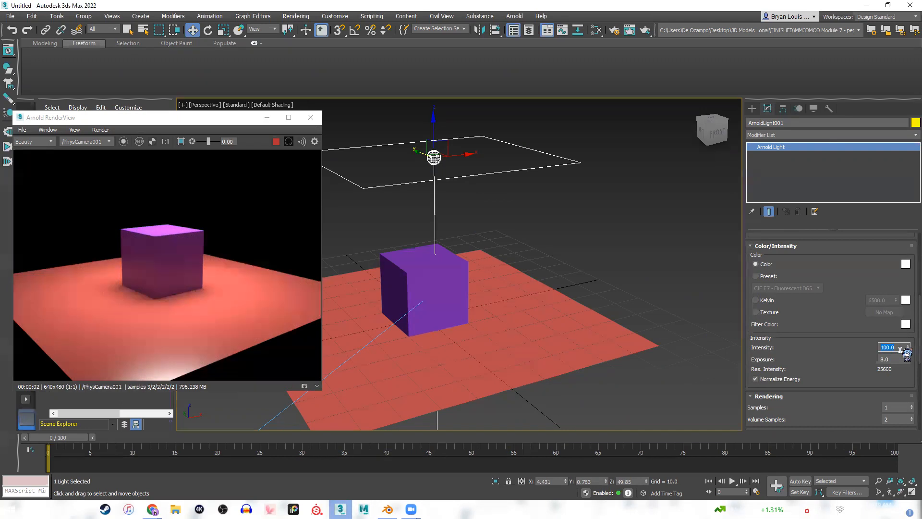
{"action": "type", "text": "10"}
{"action": "key", "text": "Return"}
{"action": "left_click", "coordinate": [896, 360]}
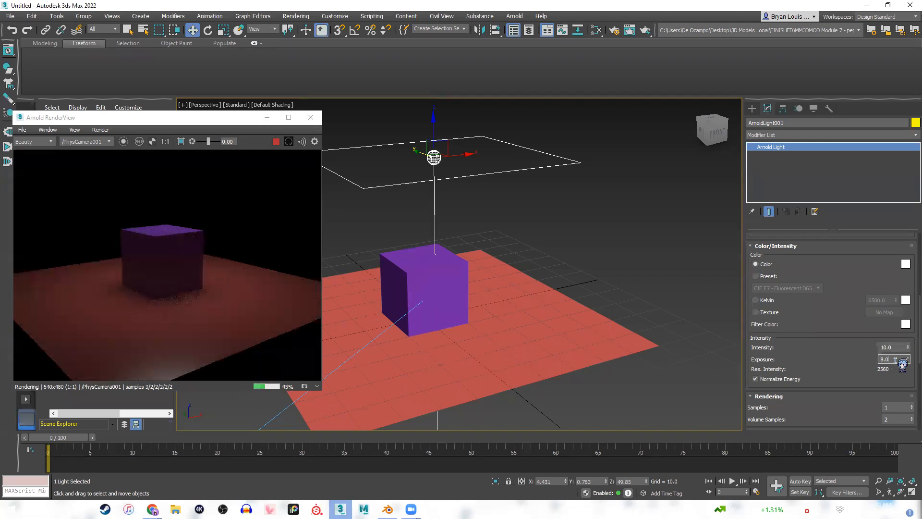
{"action": "left_click_drag", "start_coordinate": [908, 359], "coordinate": [908, 340]}
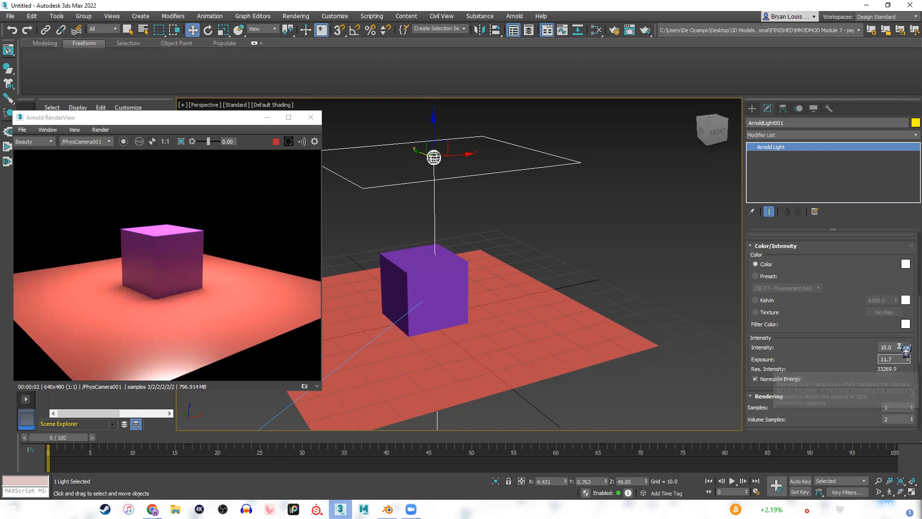
Reselect the Arnold light above the cube and review its exposure, rendering and shadow settings.
{"action": "double_click", "coordinate": [900, 359]}
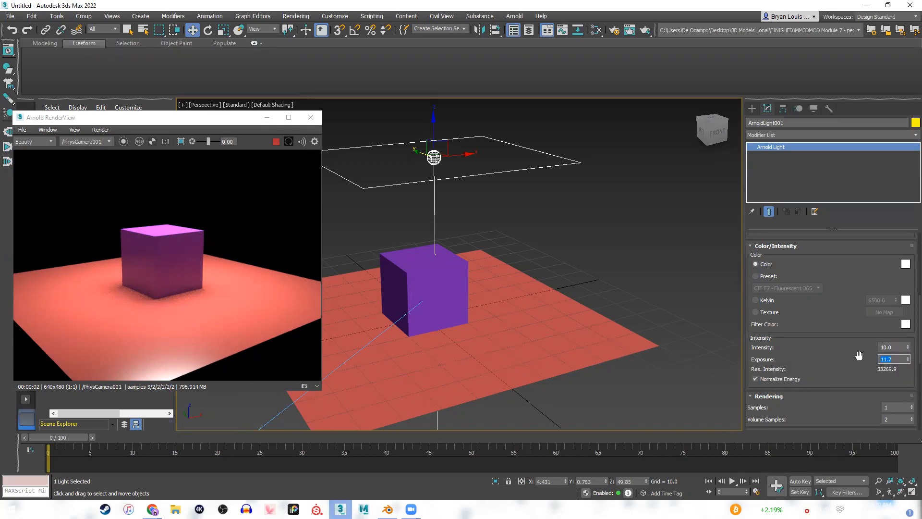
{"action": "left_click", "coordinate": [117, 260]}
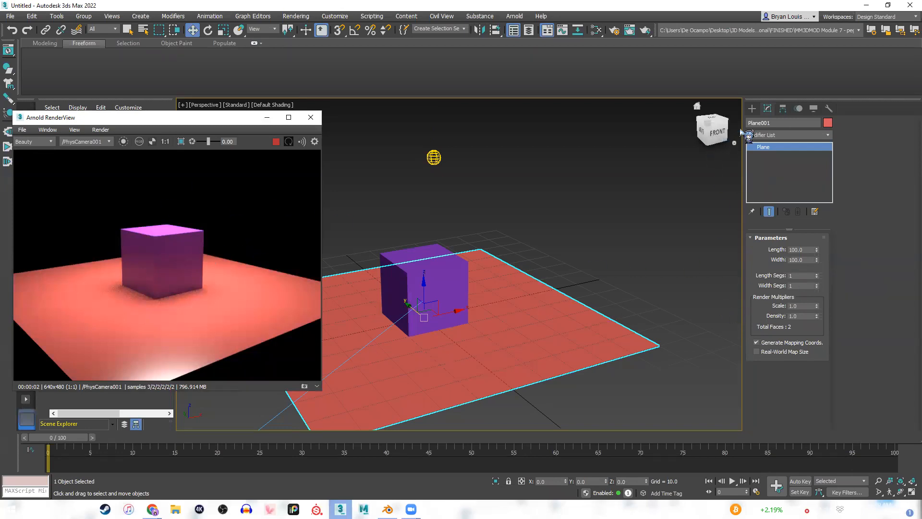
{"action": "left_click", "coordinate": [433, 157]}
{"action": "scroll", "coordinate": [849, 349], "scroll_direction": "down", "scroll_amount": 5}
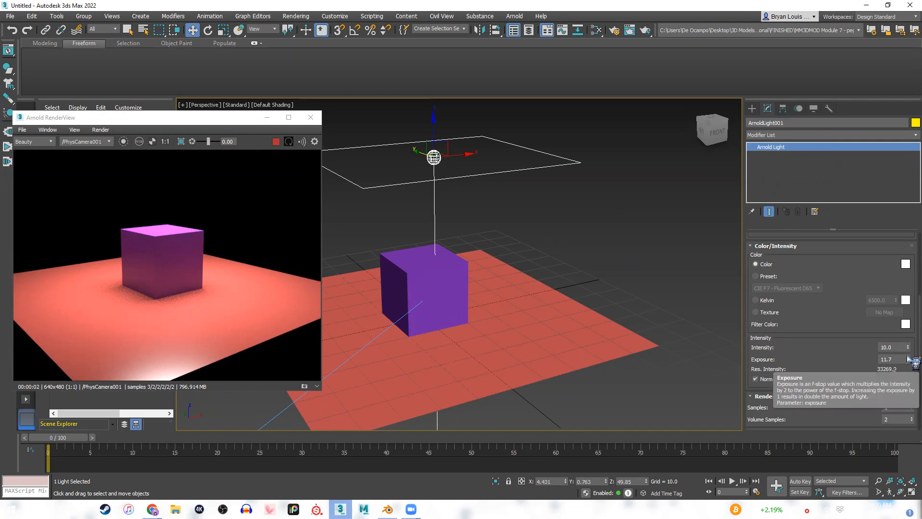
{"action": "scroll", "coordinate": [800, 377], "scroll_direction": "down", "scroll_amount": 2}
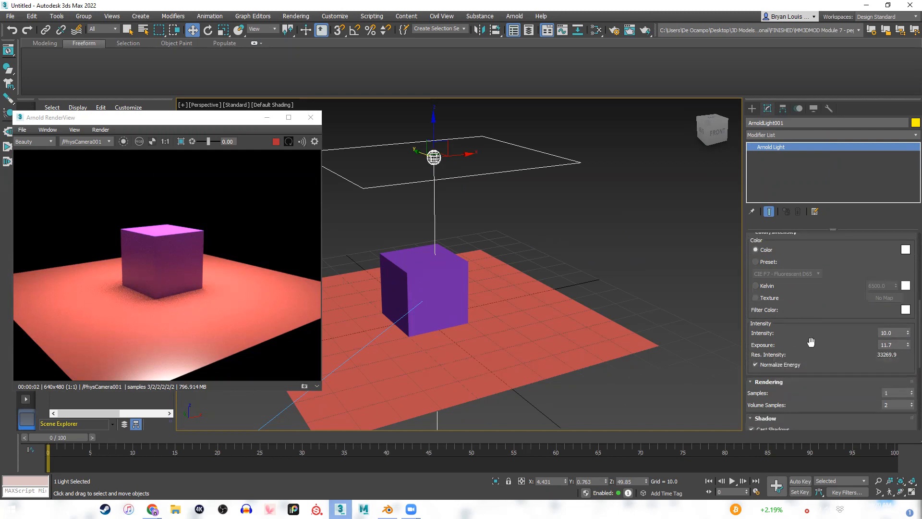
{"action": "scroll", "coordinate": [768, 336], "scroll_direction": "down", "scroll_amount": 3}
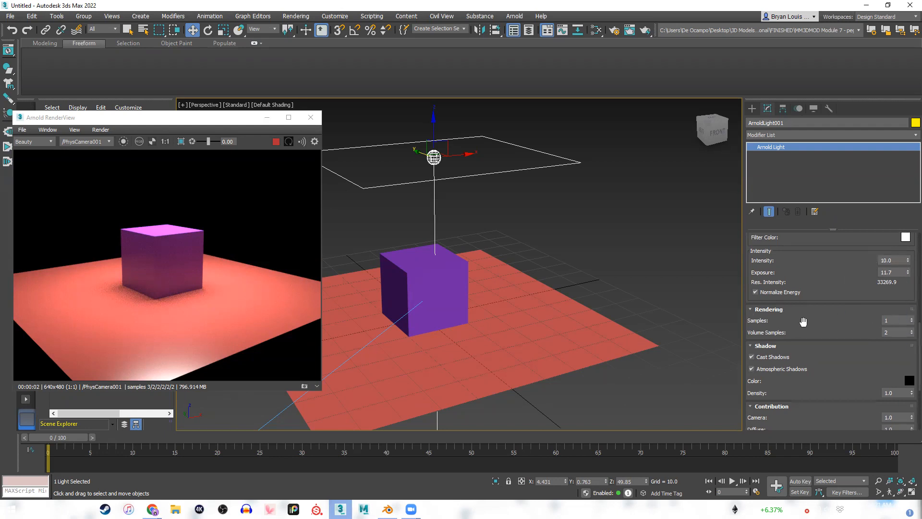
Examine the shadow at the cube's base in the render and the light's samples, shadow and contribution settings.
{"action": "scroll", "coordinate": [123, 303], "scroll_direction": "up", "scroll_amount": 6}
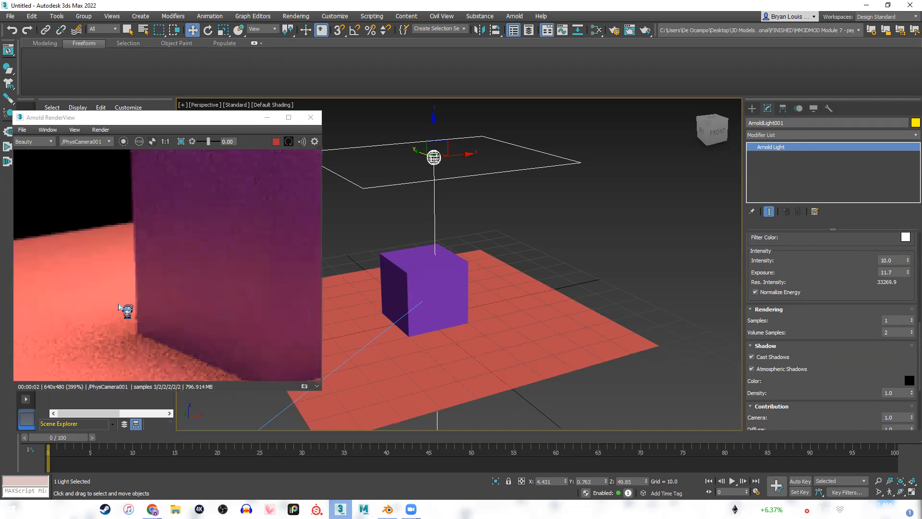
{"action": "scroll", "coordinate": [119, 306], "scroll_direction": "down", "scroll_amount": 3}
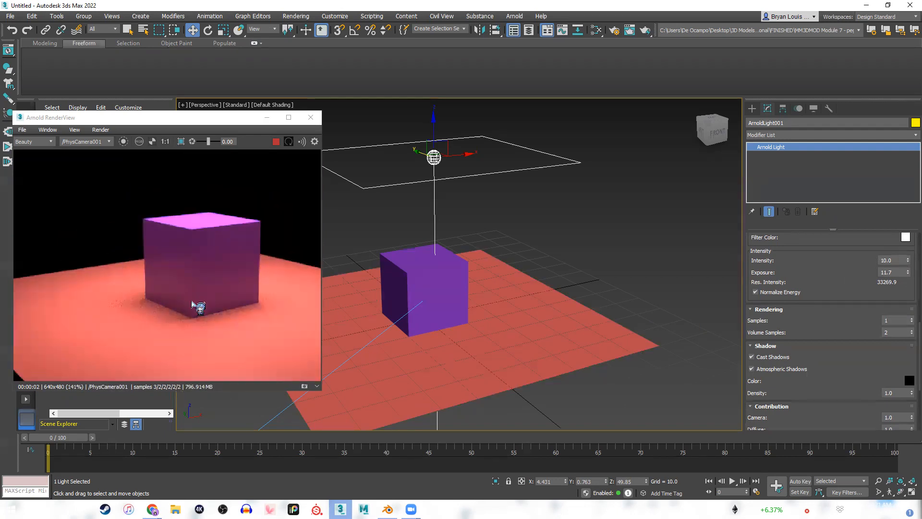
{"action": "scroll", "coordinate": [204, 308], "scroll_direction": "down", "scroll_amount": 3}
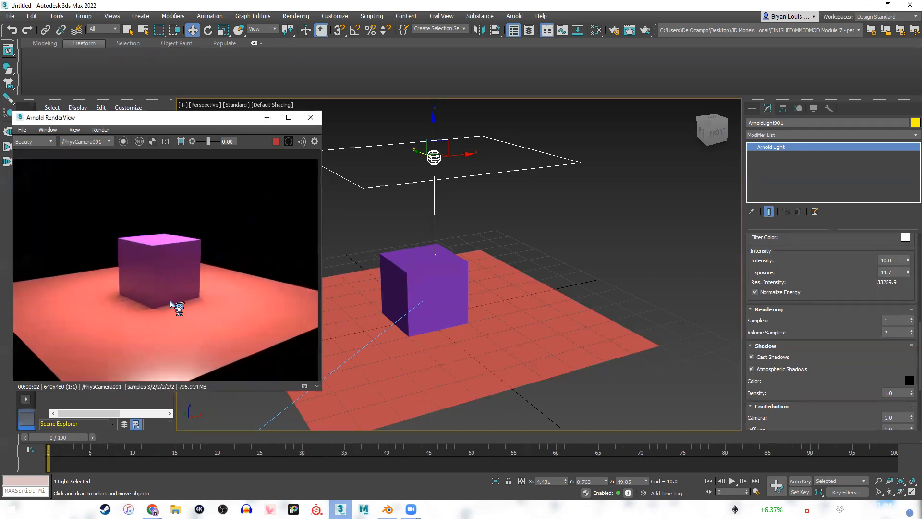
{"action": "scroll", "coordinate": [177, 302], "scroll_direction": "down", "scroll_amount": 1}
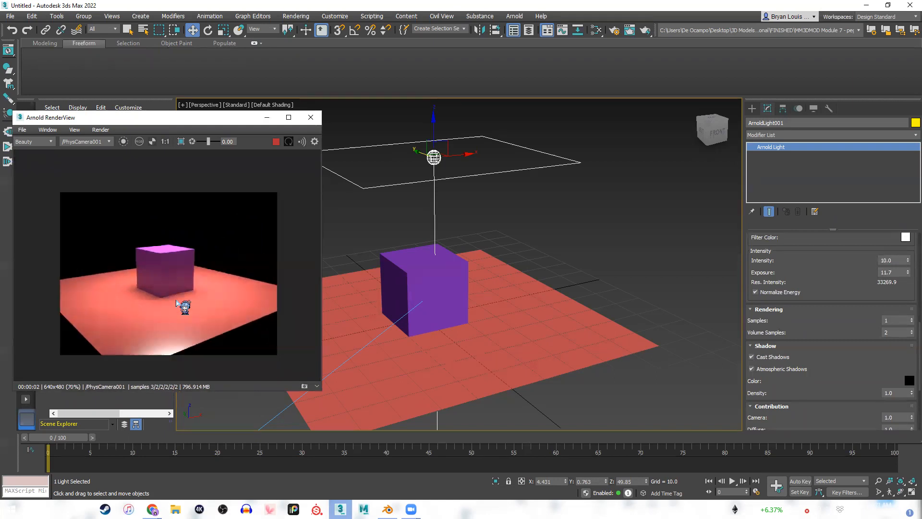
{"action": "scroll", "coordinate": [183, 299], "scroll_direction": "up", "scroll_amount": 1}
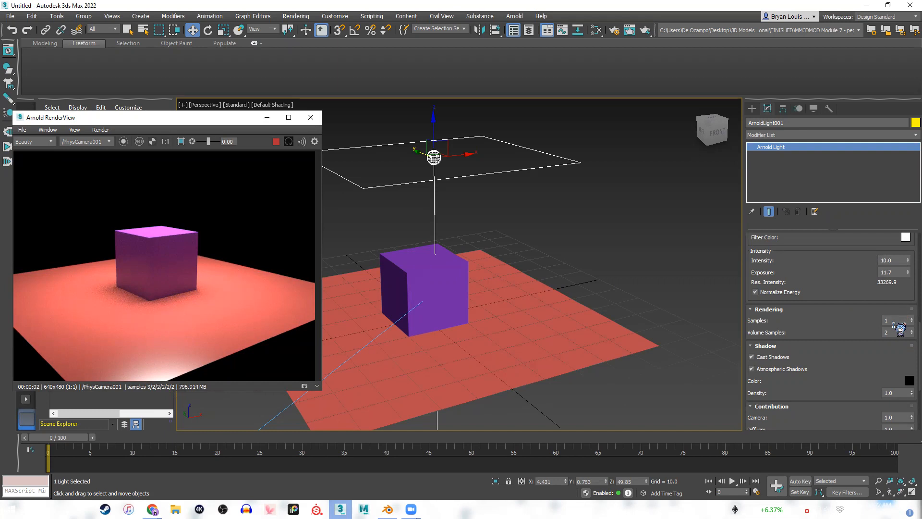
{"action": "scroll", "coordinate": [895, 325], "scroll_direction": "down", "scroll_amount": 5}
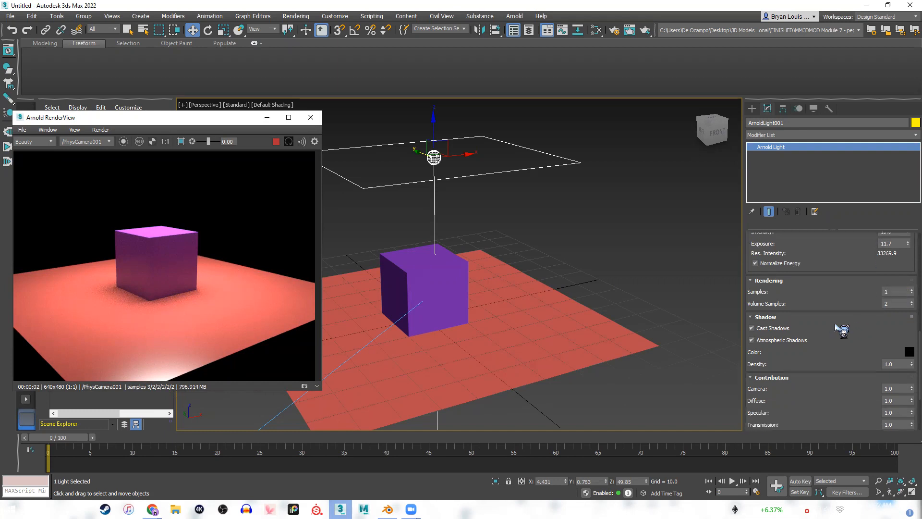
{"action": "scroll", "coordinate": [812, 338], "scroll_direction": "down", "scroll_amount": 4}
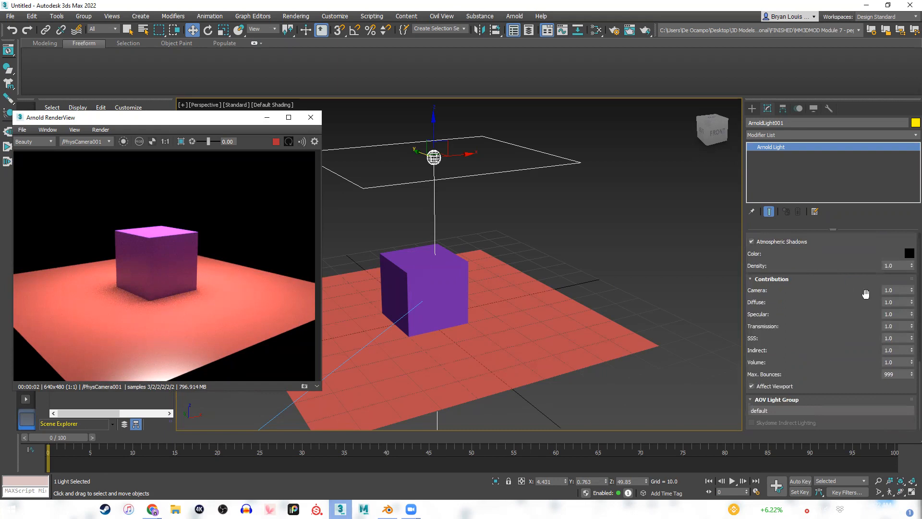
{"action": "scroll", "coordinate": [816, 377], "scroll_direction": "up", "scroll_amount": 10}
{"action": "scroll", "coordinate": [816, 374], "scroll_direction": "up", "scroll_amount": 6}
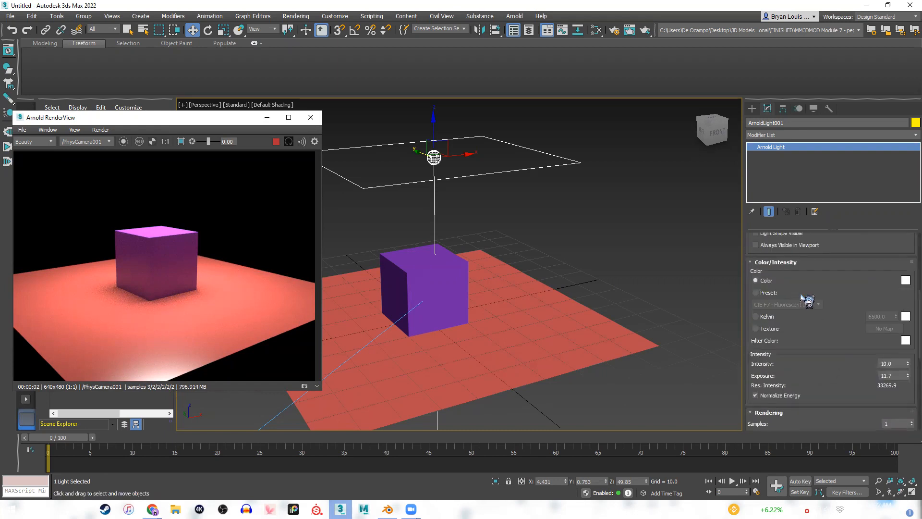
{"action": "scroll", "coordinate": [815, 363], "scroll_direction": "down", "scroll_amount": 5}
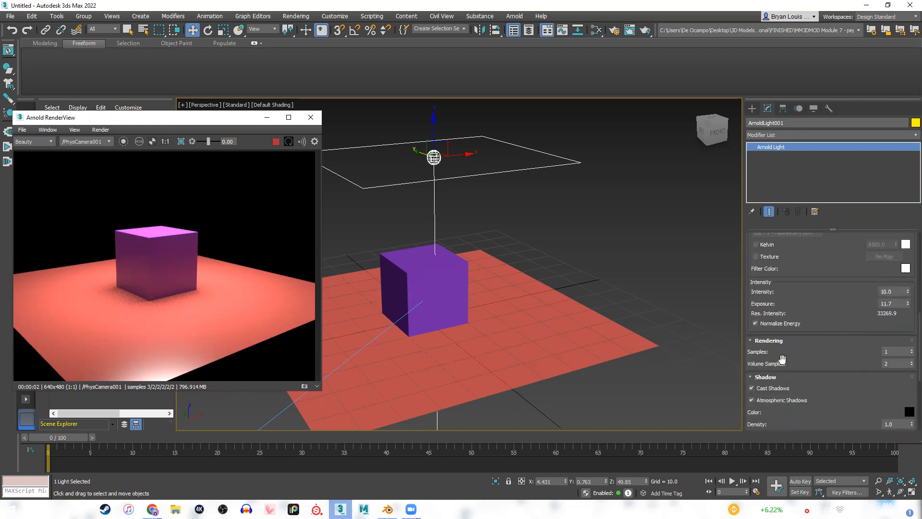
Change the Arnold light's shape type to Point.
{"action": "scroll", "coordinate": [797, 356], "scroll_direction": "up", "scroll_amount": 10}
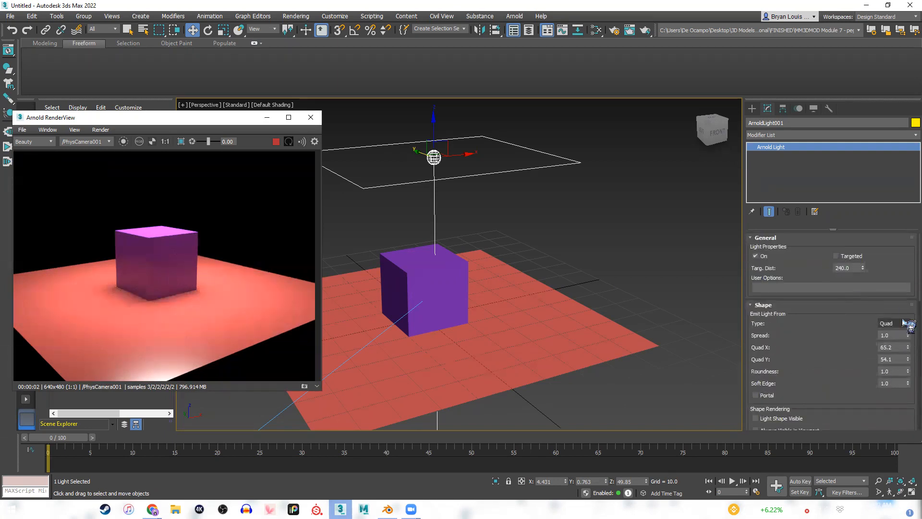
{"action": "left_click", "coordinate": [906, 323]}
{"action": "left_click", "coordinate": [887, 333]}
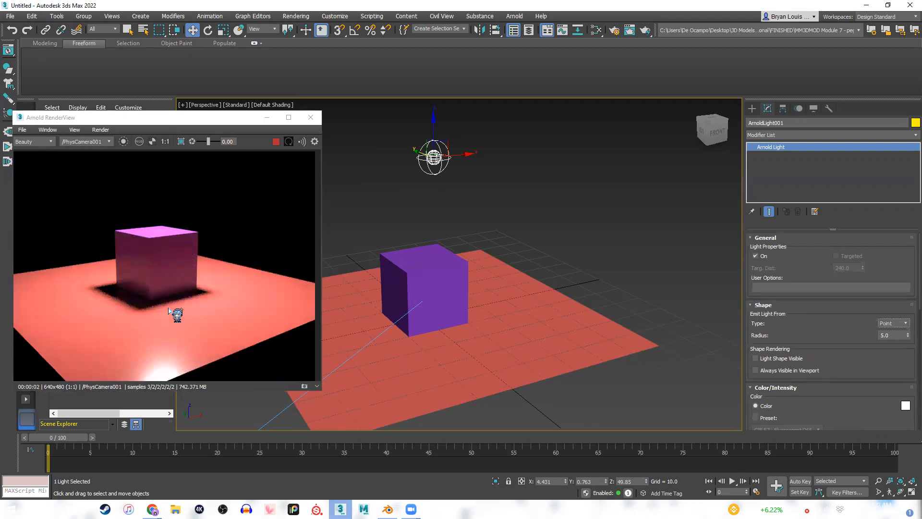
Test the point light's radius at 0.2 and 5.5, and leave it at 11.3 for softer shadows.
{"action": "scroll", "coordinate": [831, 309], "scroll_direction": "down", "scroll_amount": 1}
{"action": "left_click_drag", "start_coordinate": [909, 321], "coordinate": [913, 346]}
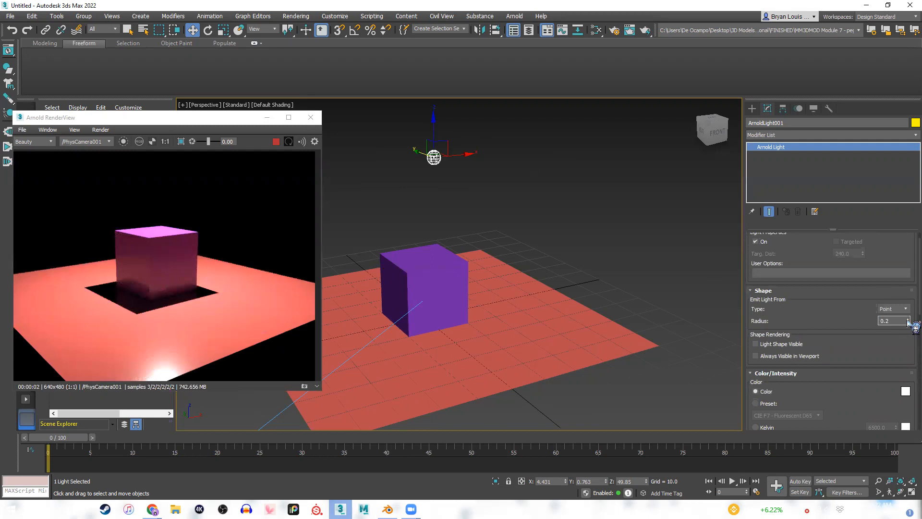
{"action": "left_click_drag", "start_coordinate": [908, 321], "coordinate": [908, 295]}
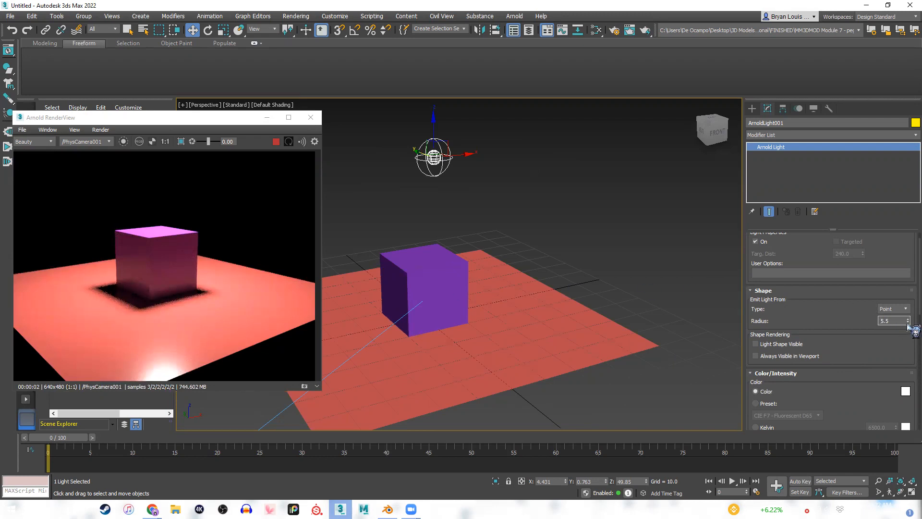
{"action": "left_click_drag", "start_coordinate": [910, 320], "coordinate": [910, 302]}
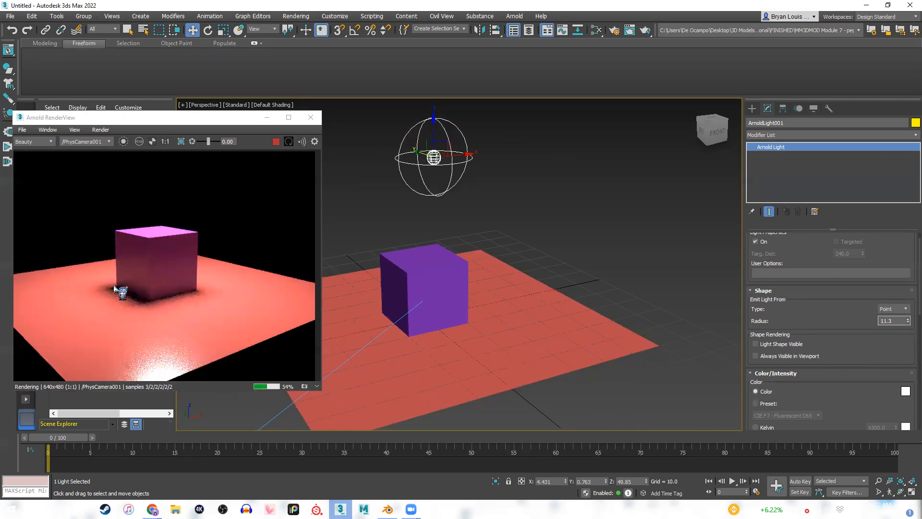
Switch the point light's color source to the CIE F7 - Fluorescent D65 preset.
{"action": "scroll", "coordinate": [873, 316], "scroll_direction": "down", "scroll_amount": 3}
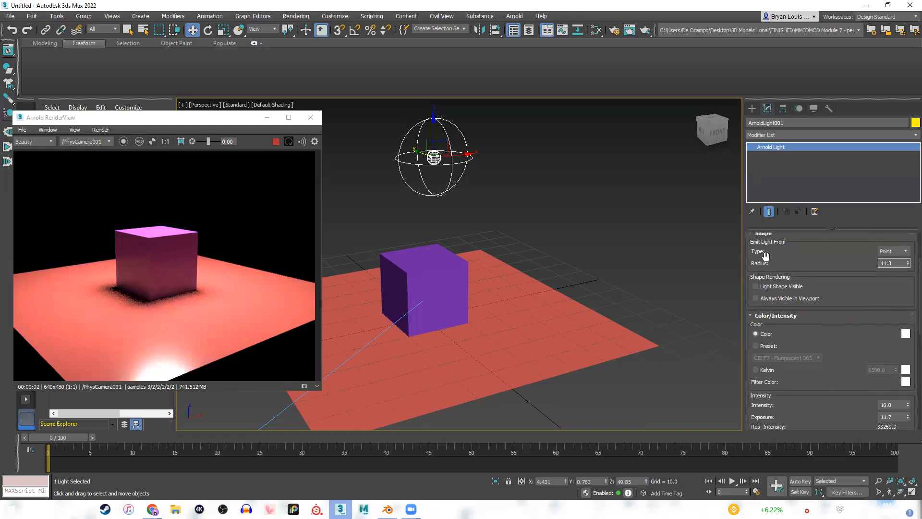
{"action": "scroll", "coordinate": [821, 287], "scroll_direction": "up", "scroll_amount": 4}
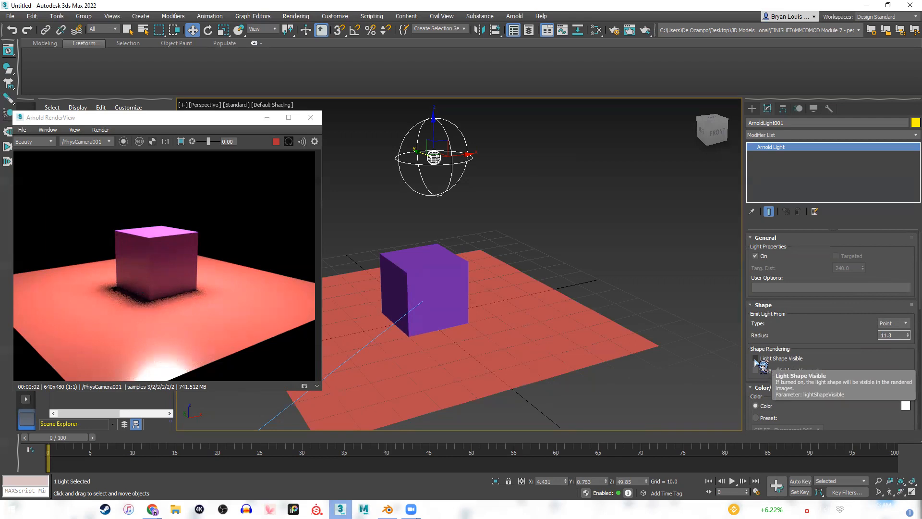
{"action": "scroll", "coordinate": [757, 361], "scroll_direction": "down", "scroll_amount": 1}
{"action": "scroll", "coordinate": [843, 359], "scroll_direction": "down", "scroll_amount": 5}
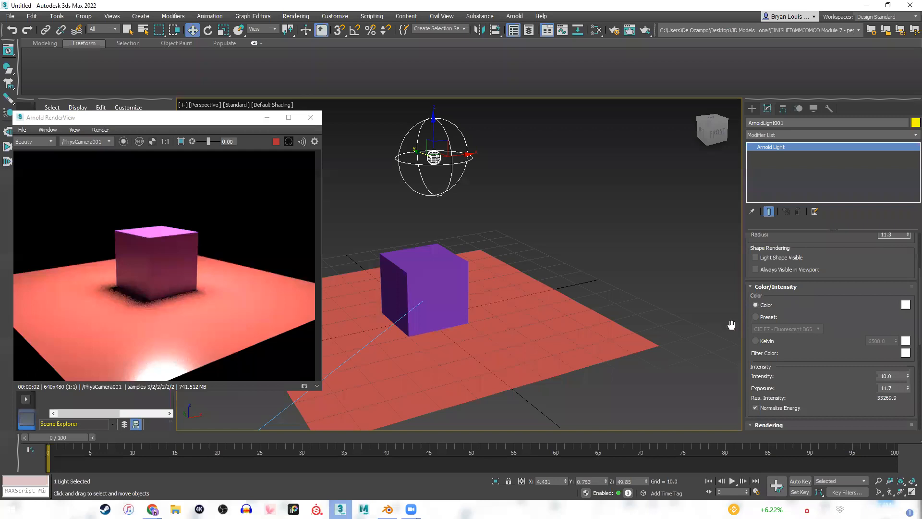
{"action": "left_click", "coordinate": [757, 318]}
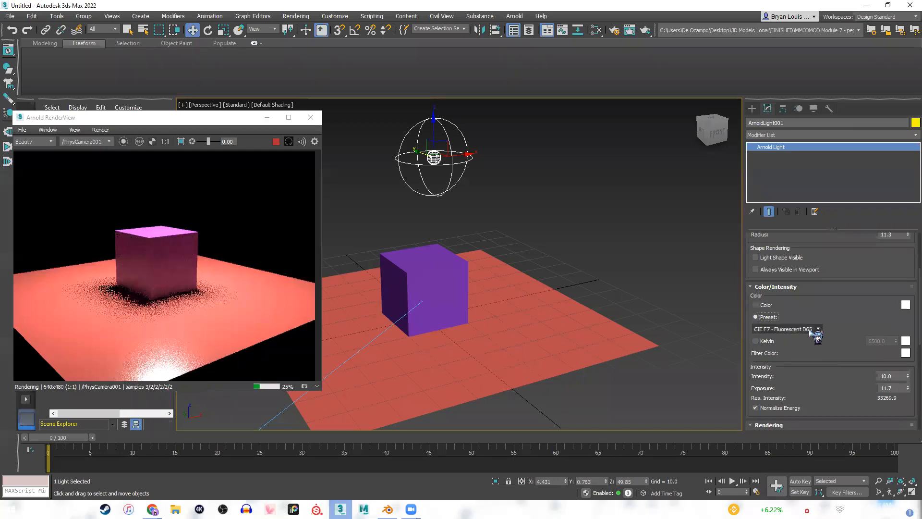
{"action": "left_click", "coordinate": [812, 330]}
{"action": "left_click", "coordinate": [811, 329]}
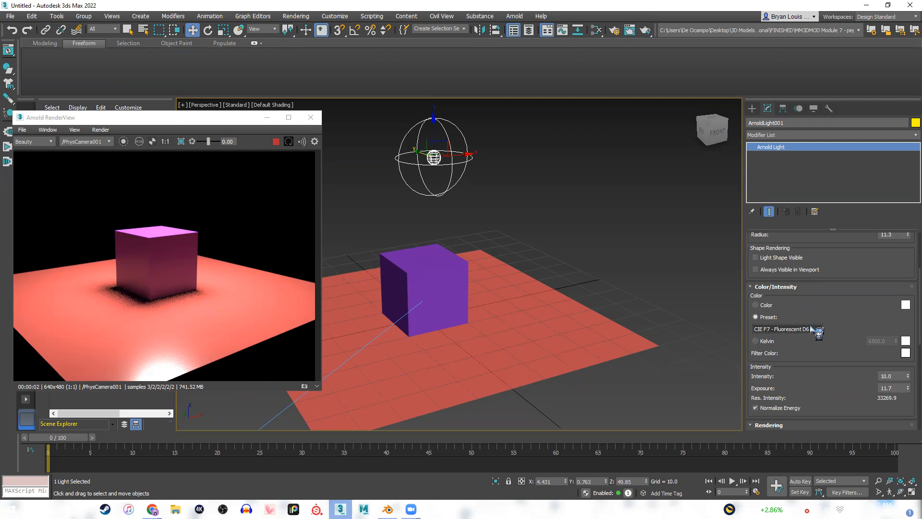
Try Kelvin color temperatures of 5000 and 10000 on the light, and restore the plain white Color source.
{"action": "left_click", "coordinate": [756, 342]}
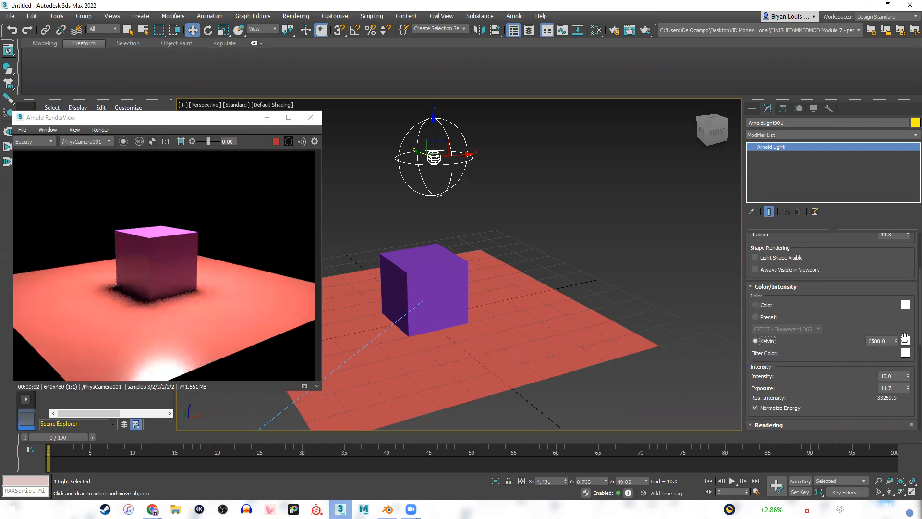
{"action": "mouse_move", "coordinate": [897, 341]}
{"action": "left_mouse_down"}
{"action": "mouse_move", "coordinate": [898, 292]}
{"action": "mouse_move", "coordinate": [896, 406]}
{"action": "mouse_move", "coordinate": [880, 336]}
{"action": "mouse_move", "coordinate": [897, 346]}
{"action": "left_mouse_up"}
{"action": "type", "text": "5000"}
{"action": "key", "text": "Return"}
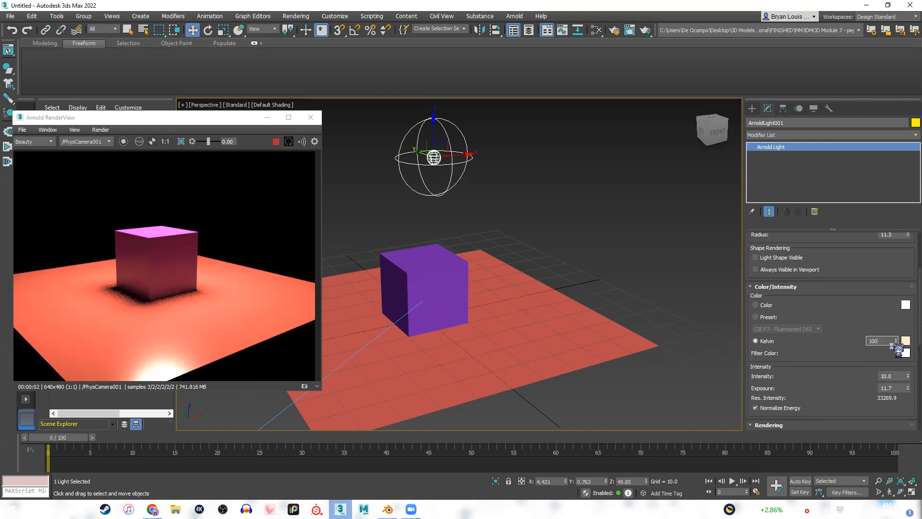
{"action": "type", "text": "10000"}
{"action": "key", "text": "Return"}
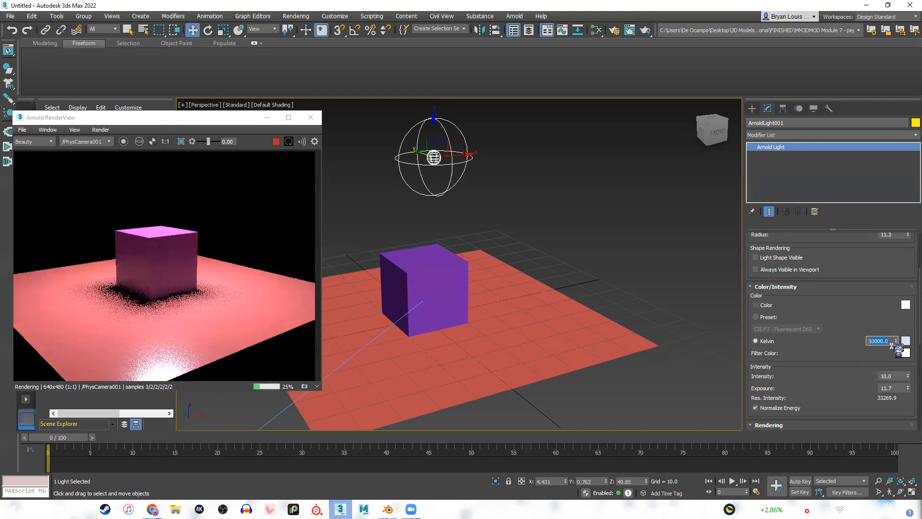
{"action": "left_click", "coordinate": [755, 305]}
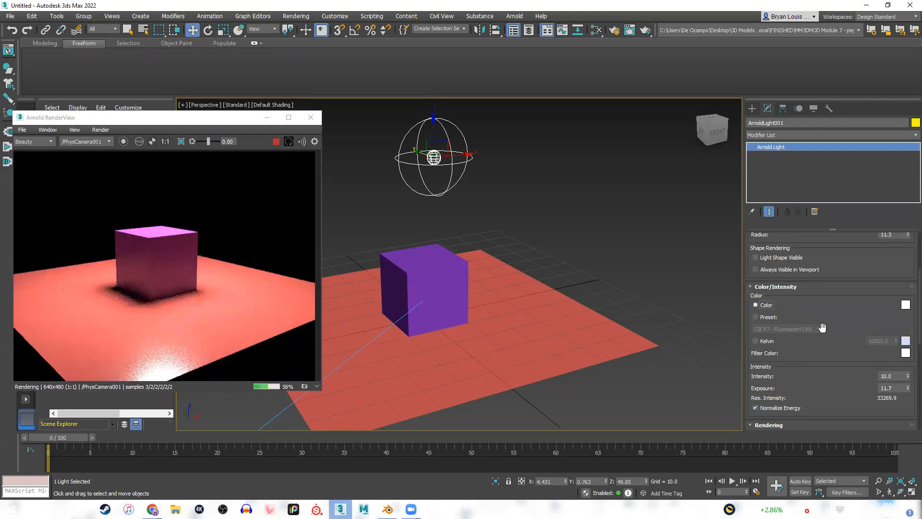
Change the Arnold light's shape type from Point to Spot.
{"action": "scroll", "coordinate": [812, 346], "scroll_direction": "down", "scroll_amount": 3}
{"action": "scroll", "coordinate": [740, 348], "scroll_direction": "down", "scroll_amount": 1}
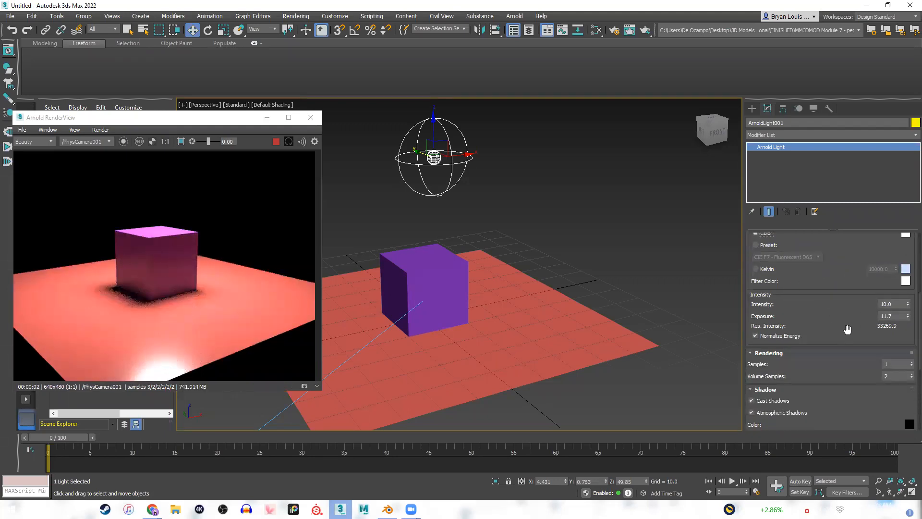
{"action": "scroll", "coordinate": [759, 301], "scroll_direction": "down", "scroll_amount": 3}
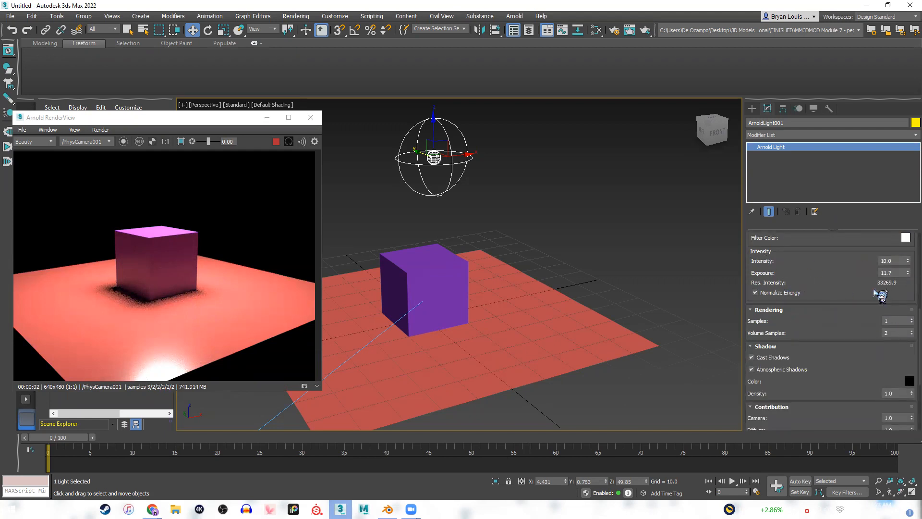
{"action": "scroll", "coordinate": [880, 294], "scroll_direction": "down", "scroll_amount": 2}
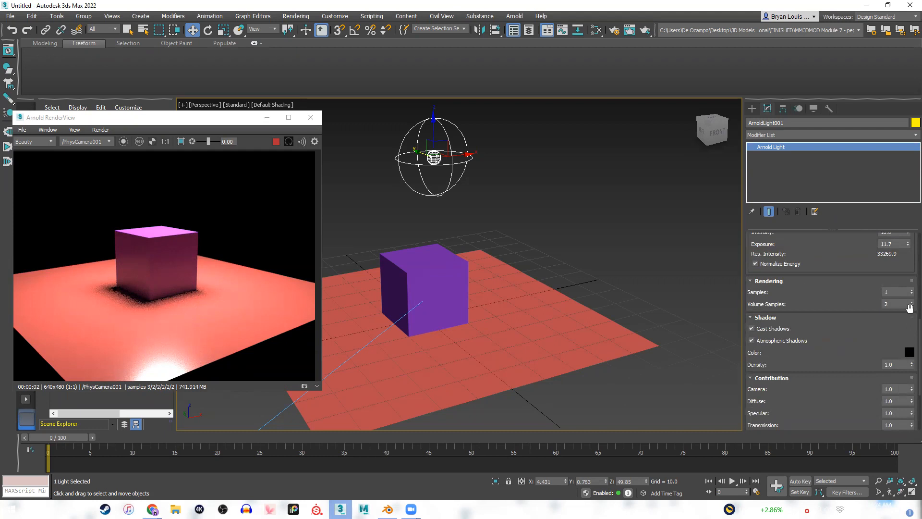
{"action": "scroll", "coordinate": [820, 284], "scroll_direction": "up", "scroll_amount": 8}
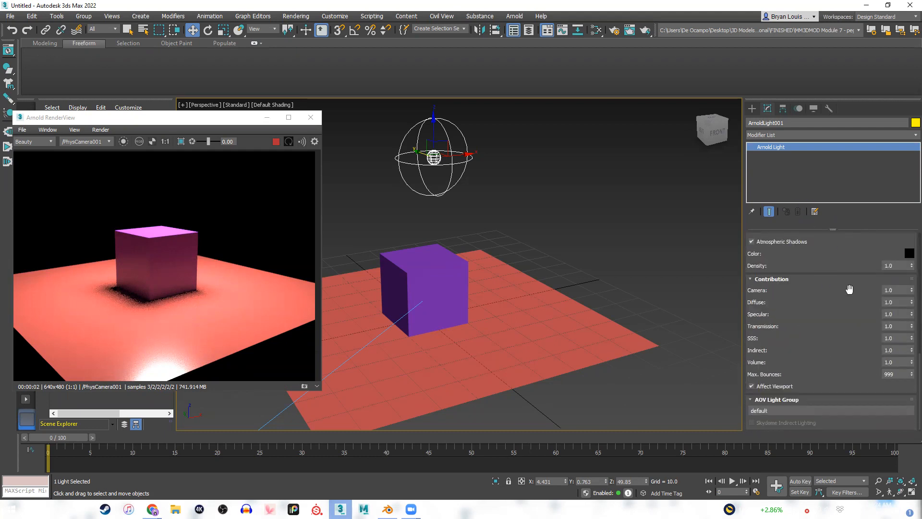
{"action": "scroll", "coordinate": [852, 291], "scroll_direction": "up", "scroll_amount": 9}
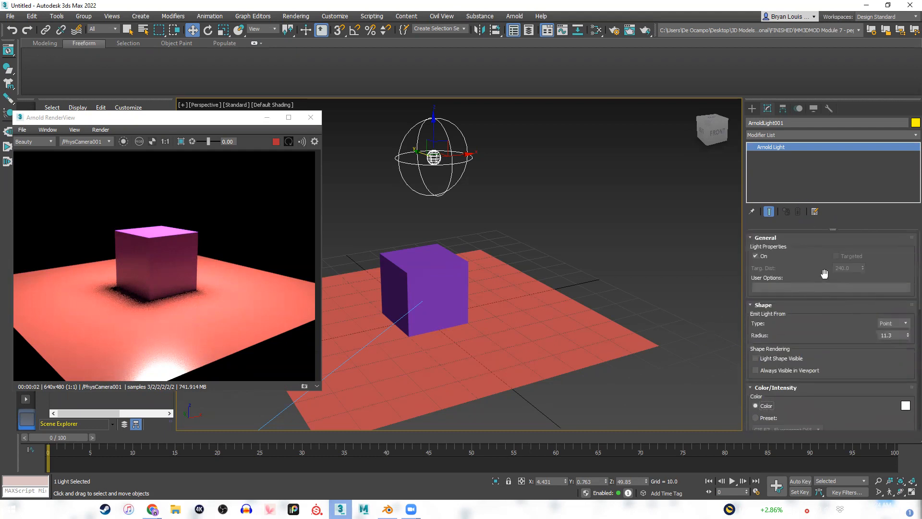
{"action": "left_click", "coordinate": [906, 323]}
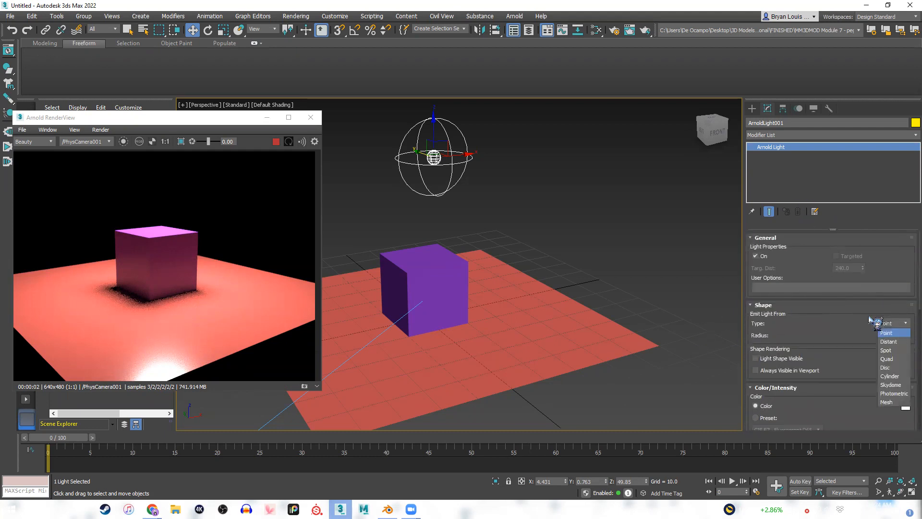
{"action": "left_click", "coordinate": [899, 349]}
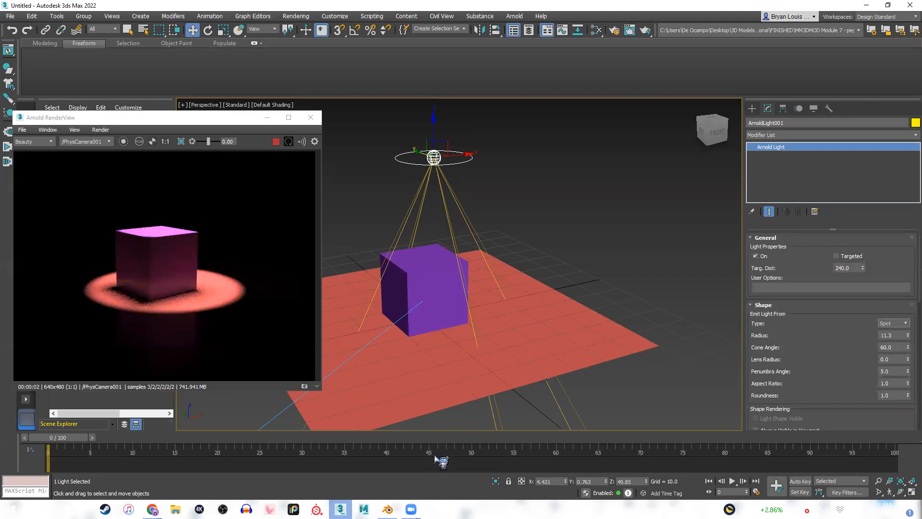
Move the spotlight slightly along the X axis to about X 2.09.
{"action": "mouse_move", "coordinate": [388, 509]}
{"action": "left_click_drag", "start_coordinate": [462, 153], "coordinate": [455, 152]}
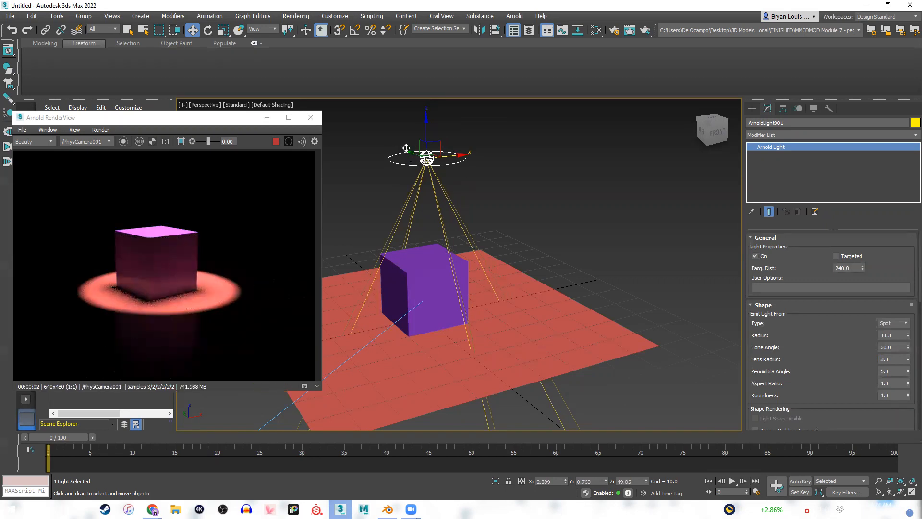
Move the spotlight slightly along the Y axis to about Y 1.99, and briefly switch to Blender and back.
{"action": "left_click_drag", "start_coordinate": [408, 151], "coordinate": [406, 150]}
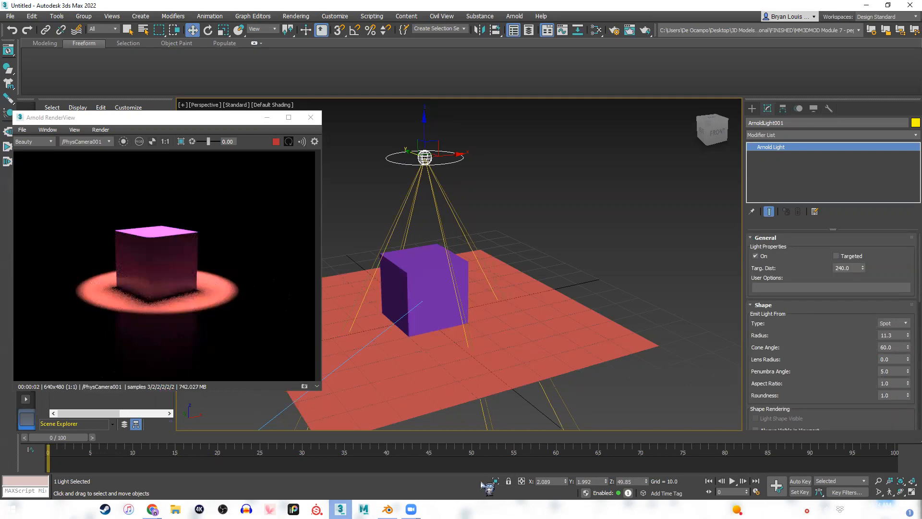
{"action": "left_click", "coordinate": [387, 509]}
{"action": "left_click", "coordinate": [388, 510]}
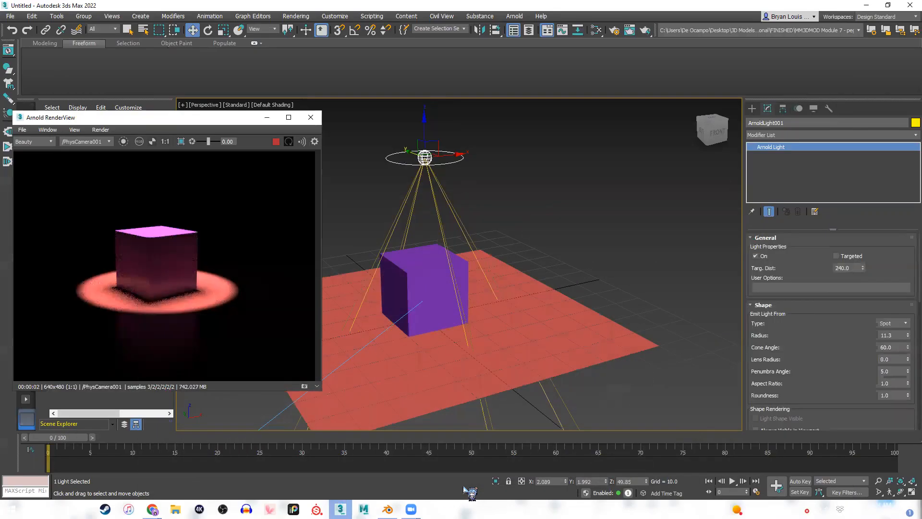
Set the spotlight's radius to about 10.7, cone angle to about 68.7 and penumbra angle to about 22.1, and try adjusting its lens radius.
{"action": "scroll", "coordinate": [831, 336], "scroll_direction": "down", "scroll_amount": 3}
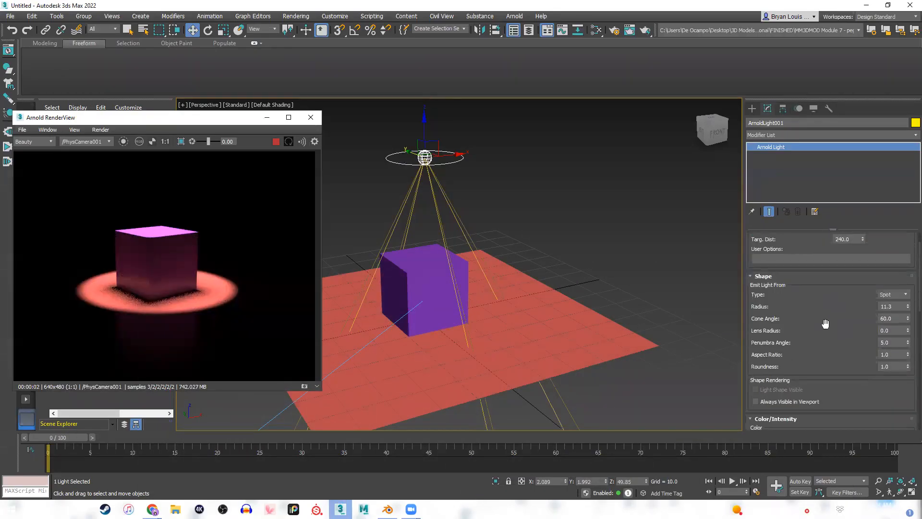
{"action": "scroll", "coordinate": [852, 303], "scroll_direction": "down", "scroll_amount": 2}
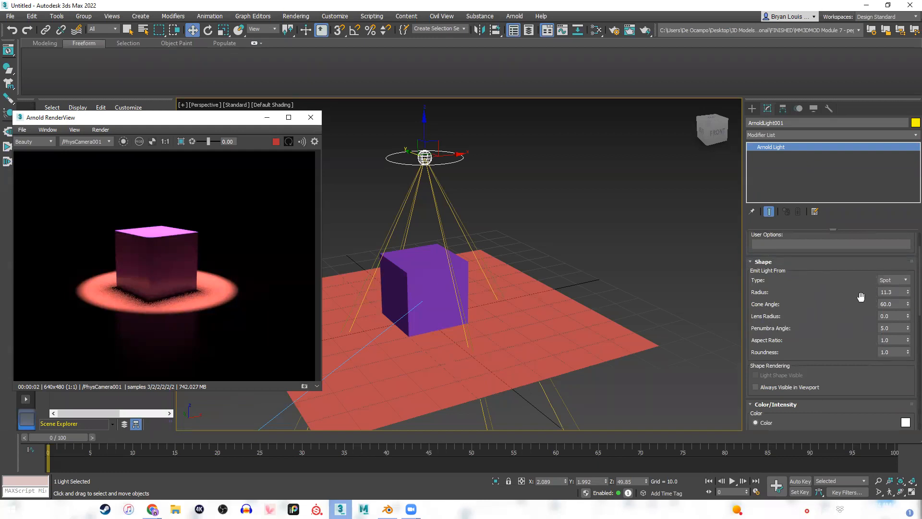
{"action": "mouse_move", "coordinate": [908, 293]}
{"action": "left_mouse_down"}
{"action": "mouse_move", "coordinate": [907, 308]}
{"action": "mouse_move", "coordinate": [906, 283]}
{"action": "left_mouse_up"}
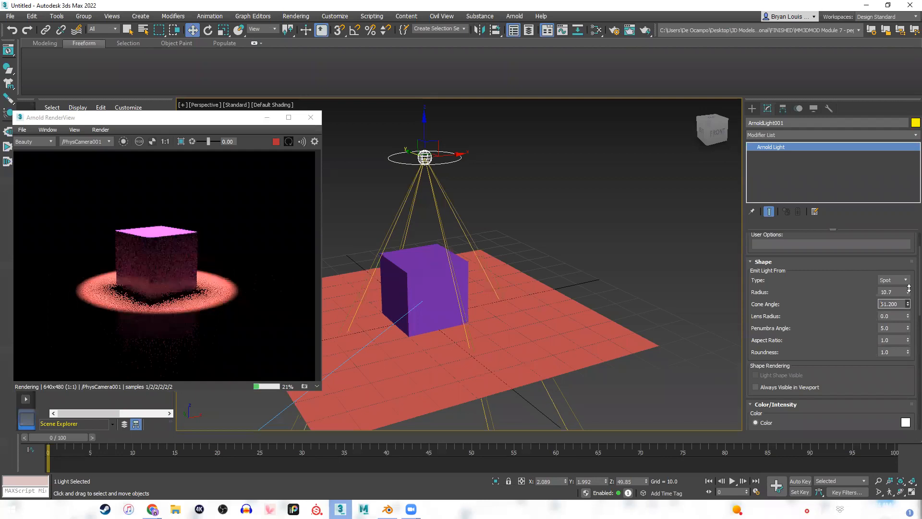
{"action": "mouse_move", "coordinate": [908, 316]}
{"action": "left_mouse_down"}
{"action": "mouse_move", "coordinate": [909, 294]}
{"action": "mouse_move", "coordinate": [908, 319]}
{"action": "left_mouse_up"}
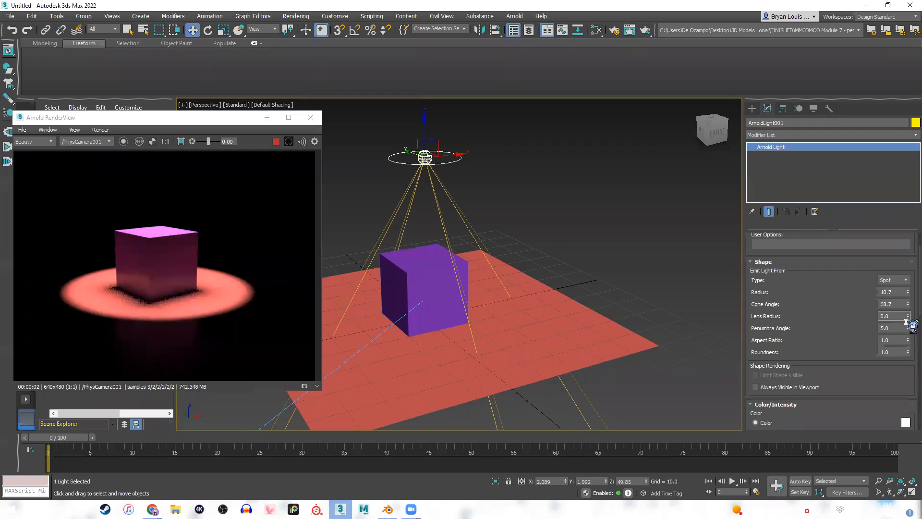
{"action": "left_click_drag", "start_coordinate": [908, 327], "coordinate": [908, 303]}
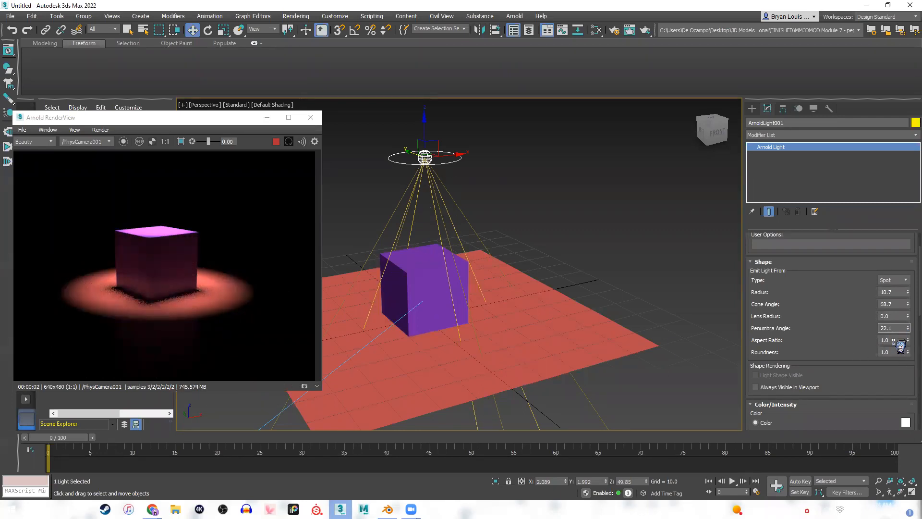
Review the spotlight's parameters, and switch the Arnold light's shape type to Point and on to Quad.
{"action": "scroll", "coordinate": [846, 379], "scroll_direction": "down", "scroll_amount": 3}
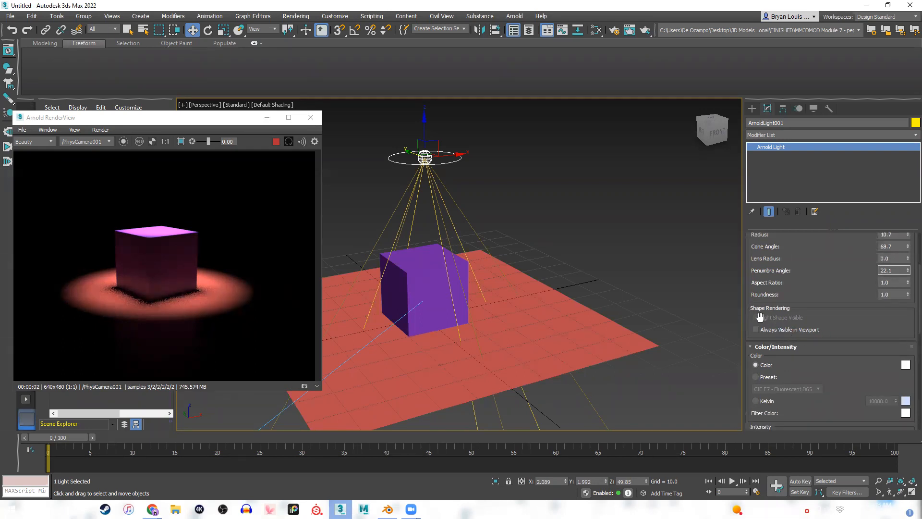
{"action": "scroll", "coordinate": [775, 336], "scroll_direction": "up", "scroll_amount": 5}
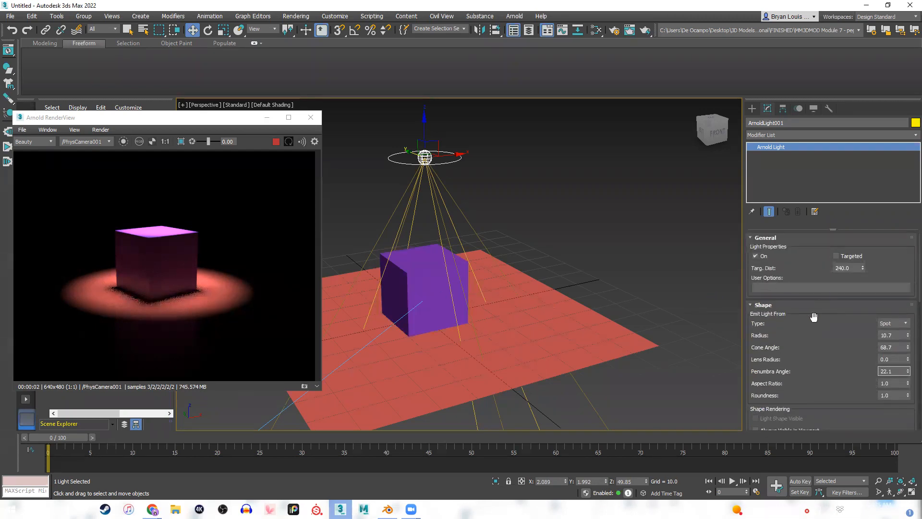
{"action": "scroll", "coordinate": [819, 352], "scroll_direction": "down", "scroll_amount": 6}
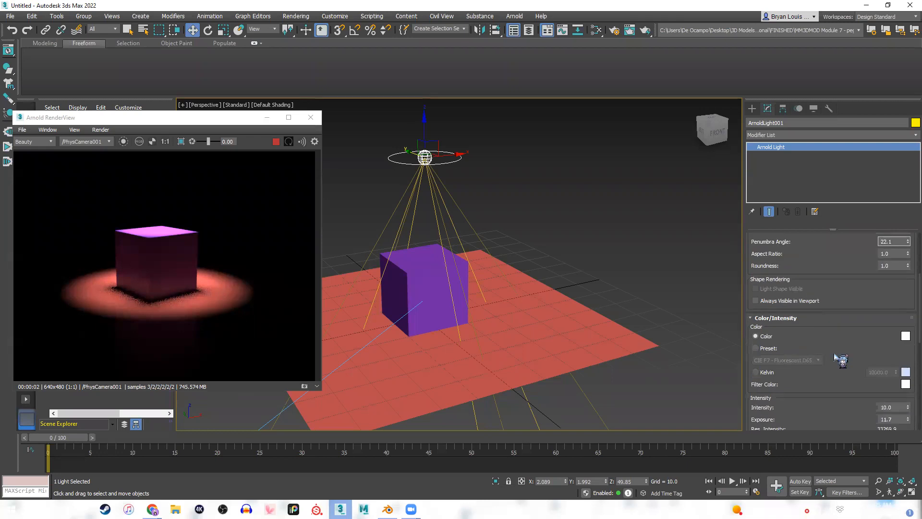
{"action": "scroll", "coordinate": [836, 352], "scroll_direction": "down", "scroll_amount": 3}
{"action": "scroll", "coordinate": [827, 356], "scroll_direction": "up", "scroll_amount": 9}
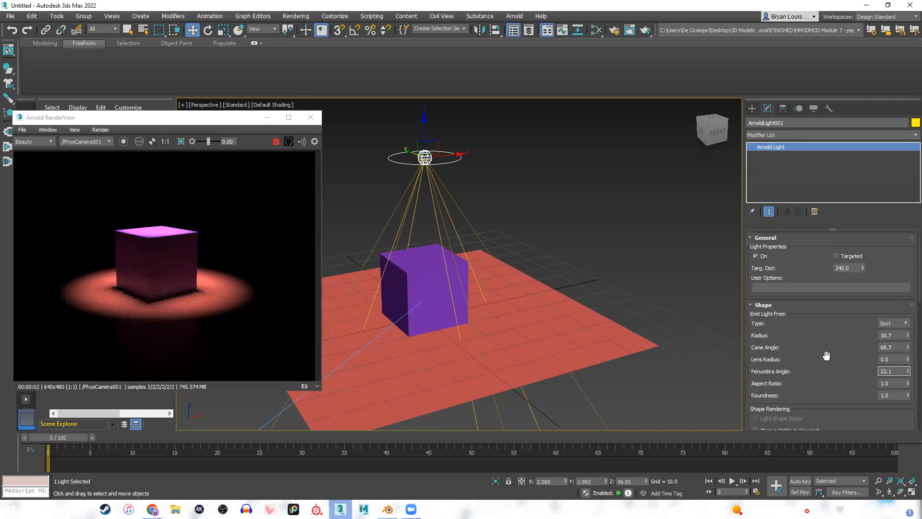
{"action": "left_click", "coordinate": [892, 323]}
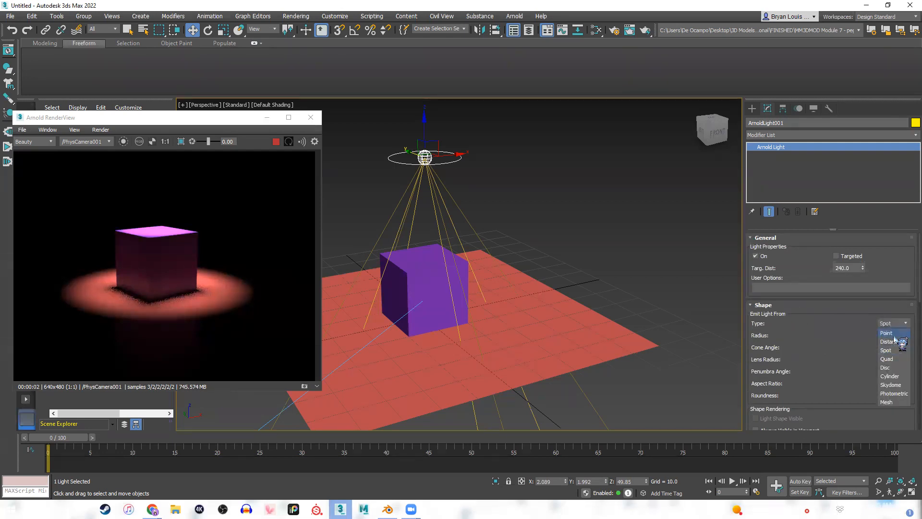
{"action": "left_click", "coordinate": [891, 334]}
{"action": "left_click", "coordinate": [894, 324]}
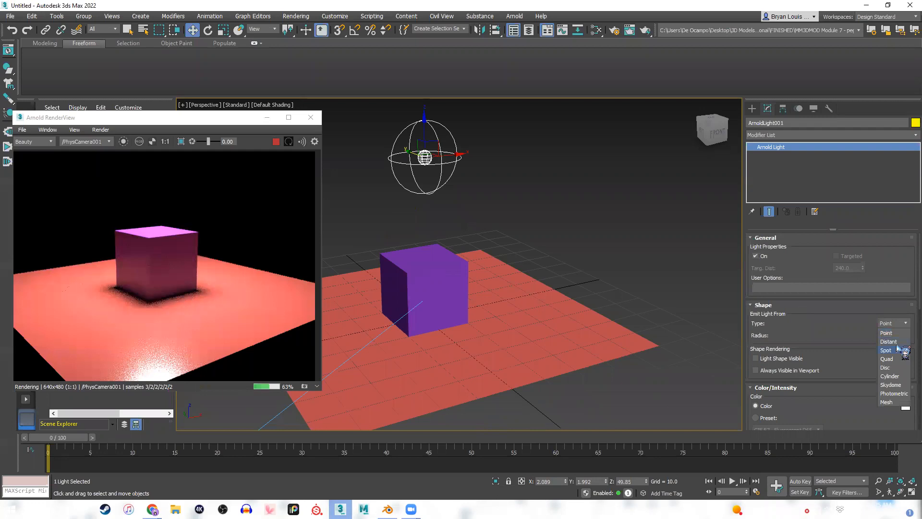
{"action": "left_click", "coordinate": [896, 350]}
{"action": "left_click", "coordinate": [893, 359]}
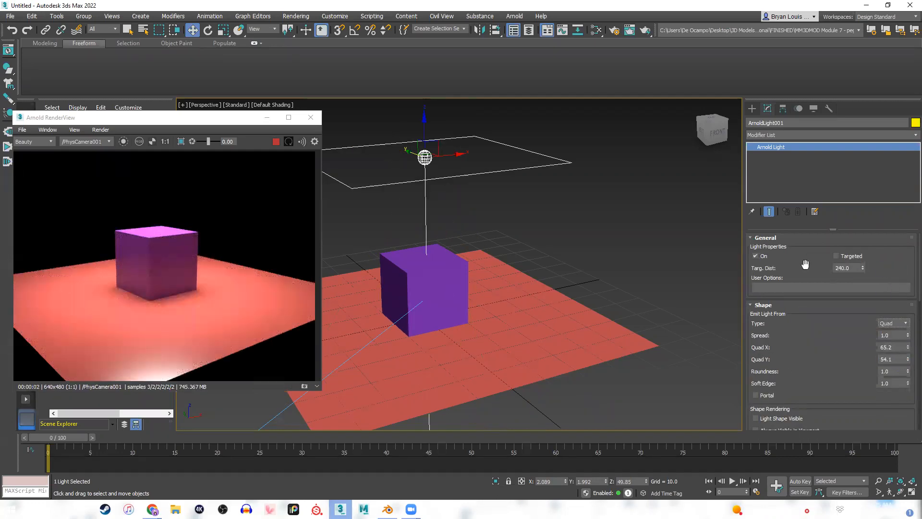
Toggle the Quad light's Targeted option off and on, leaving it enabled so the light has a target object.
{"action": "left_click", "coordinate": [837, 256]}
{"action": "left_click", "coordinate": [838, 257]}
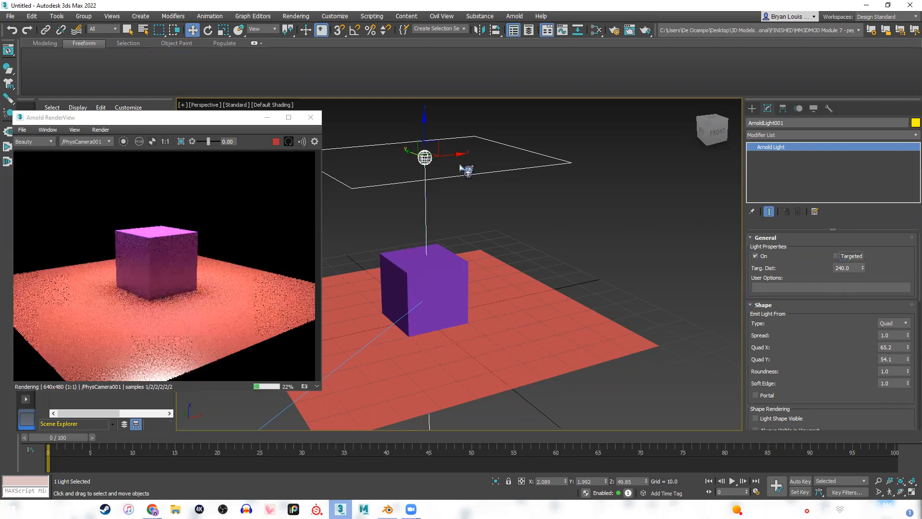
{"action": "key", "text": "e"}
{"action": "left_click", "coordinate": [836, 256]}
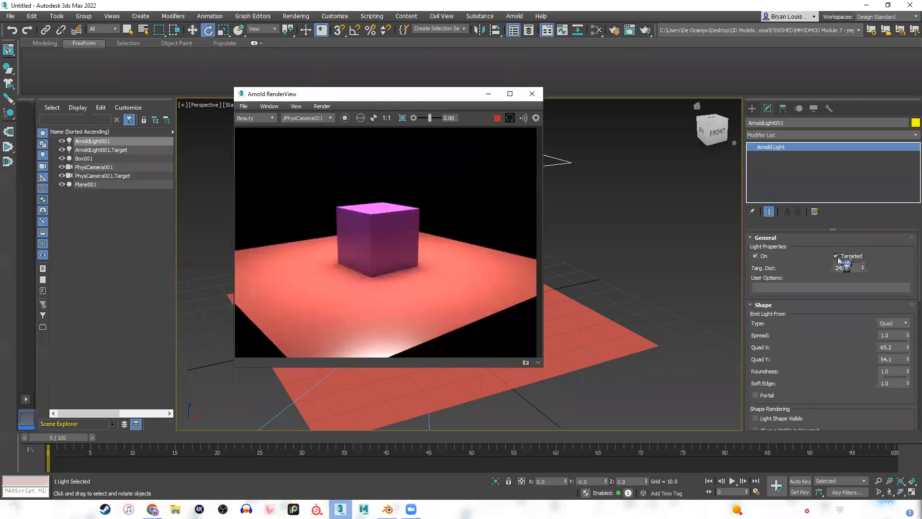
{"action": "left_click", "coordinate": [837, 256]}
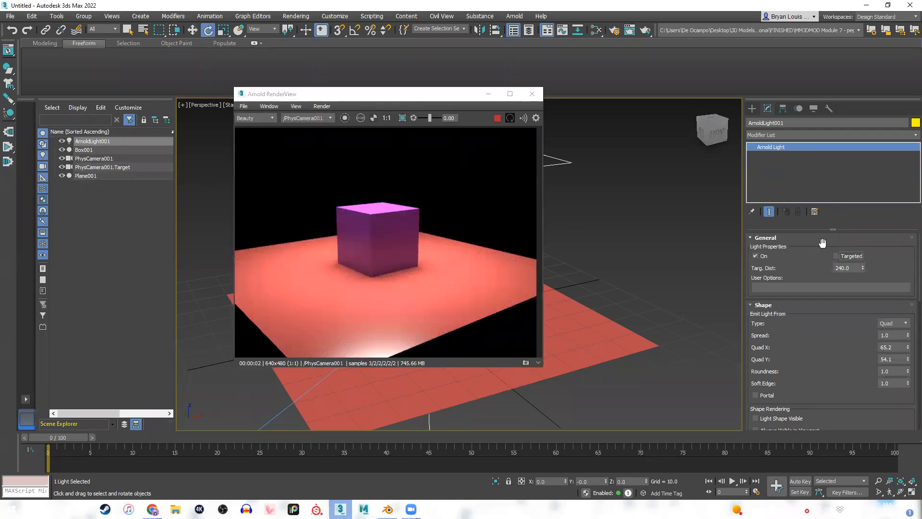
{"action": "left_click", "coordinate": [837, 256]}
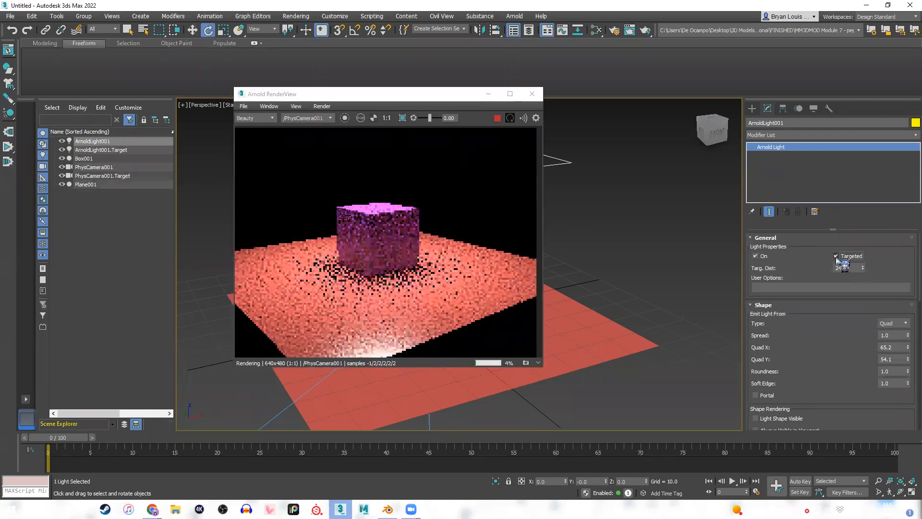
Raise the Arnold light's target to about Z 1.44 and move it across the plane to about X -36.7, Y 28.7.
{"action": "left_click", "coordinate": [126, 150]}
{"action": "left_click_drag", "start_coordinate": [327, 98], "coordinate": [665, 96]}
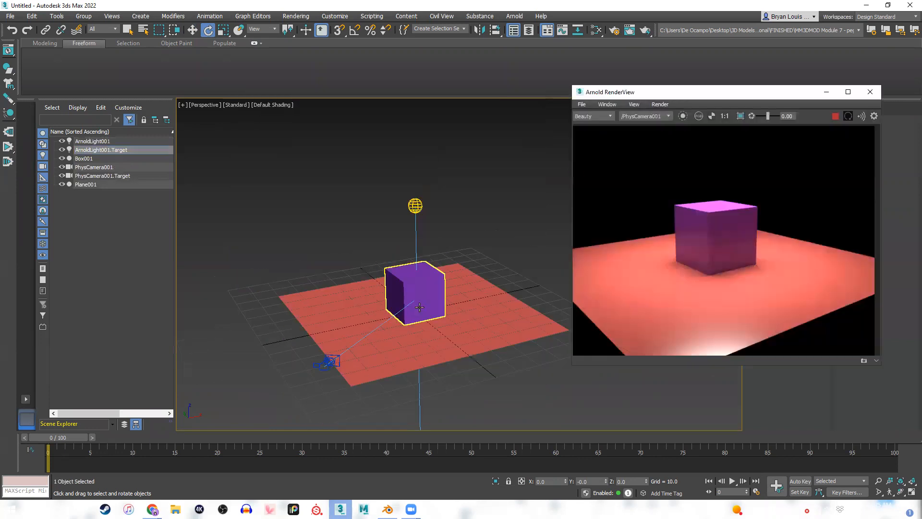
{"action": "scroll", "coordinate": [419, 307], "scroll_direction": "down", "scroll_amount": 5}
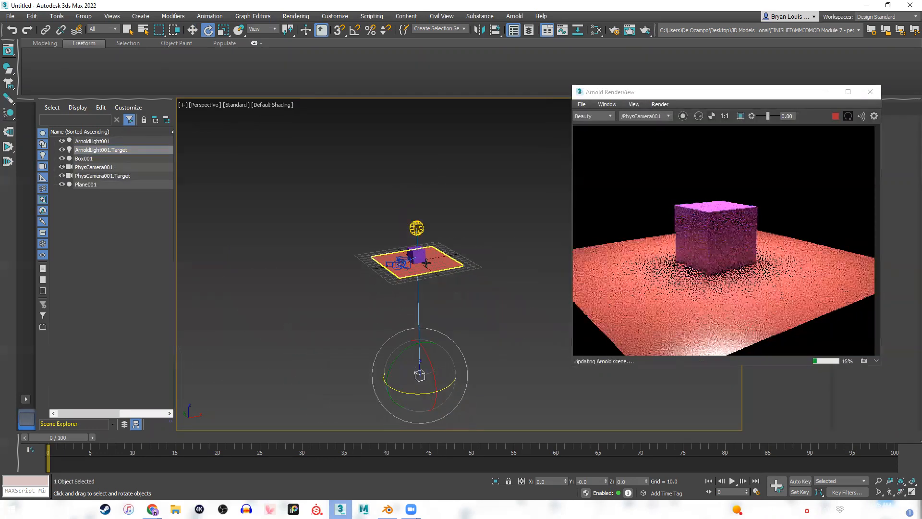
{"action": "key", "text": "w"}
{"action": "left_click_drag", "start_coordinate": [418, 336], "coordinate": [416, 220]}
{"action": "left_click_drag", "start_coordinate": [450, 256], "coordinate": [440, 257]}
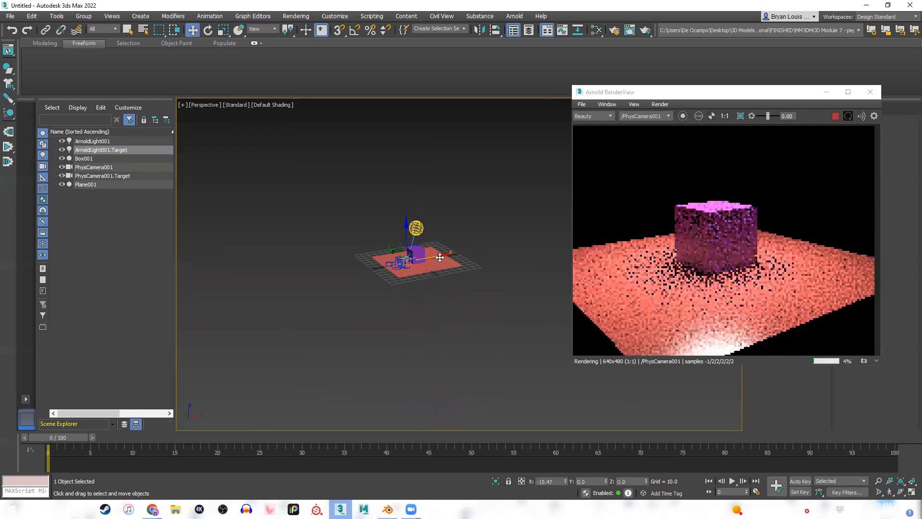
{"action": "scroll", "coordinate": [414, 229], "scroll_direction": "up", "scroll_amount": 5}
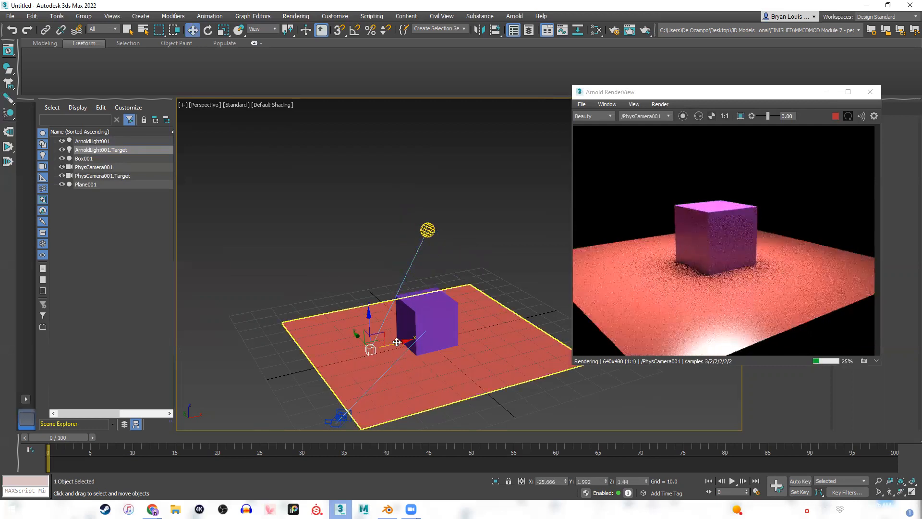
{"action": "left_click_drag", "start_coordinate": [397, 342], "coordinate": [319, 318]}
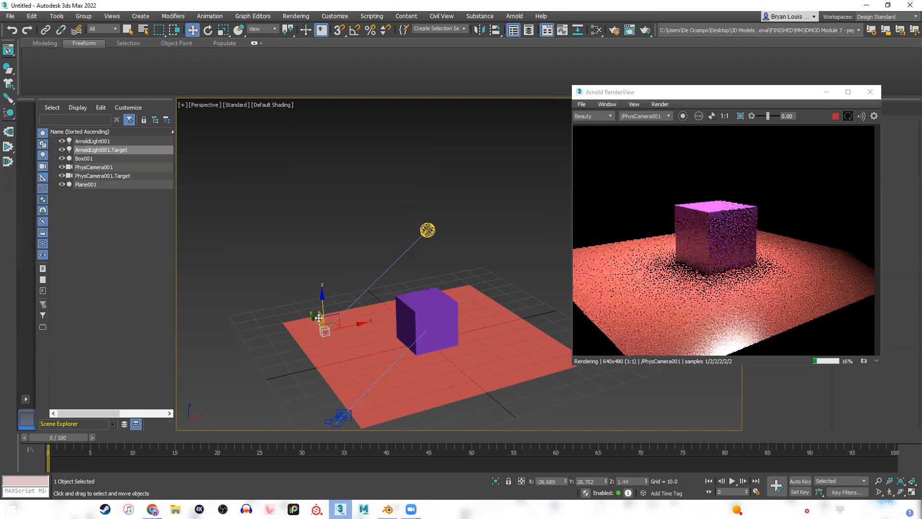
Move the Quad light's target toward the camera, to about X -25.9, Y -31.5.
{"action": "left_click", "coordinate": [428, 230]}
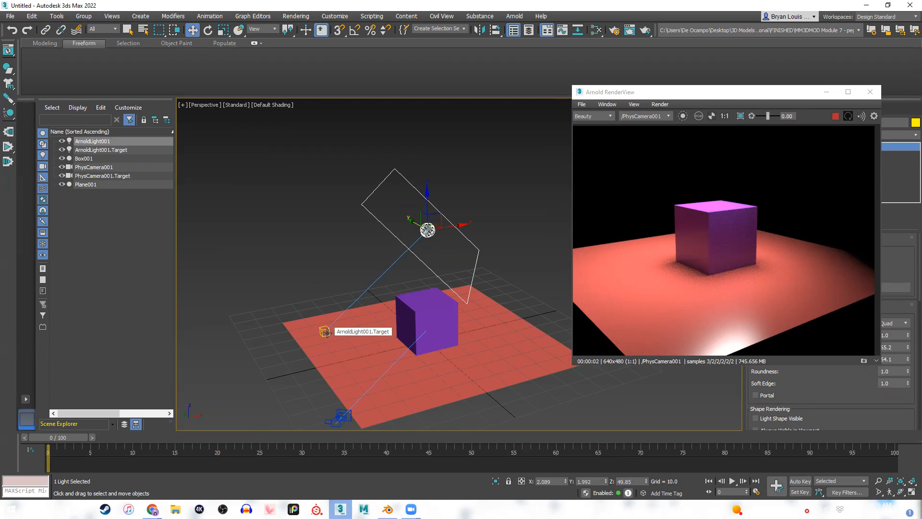
{"action": "left_click", "coordinate": [327, 333]}
{"action": "left_click_drag", "start_coordinate": [354, 325], "coordinate": [410, 419]}
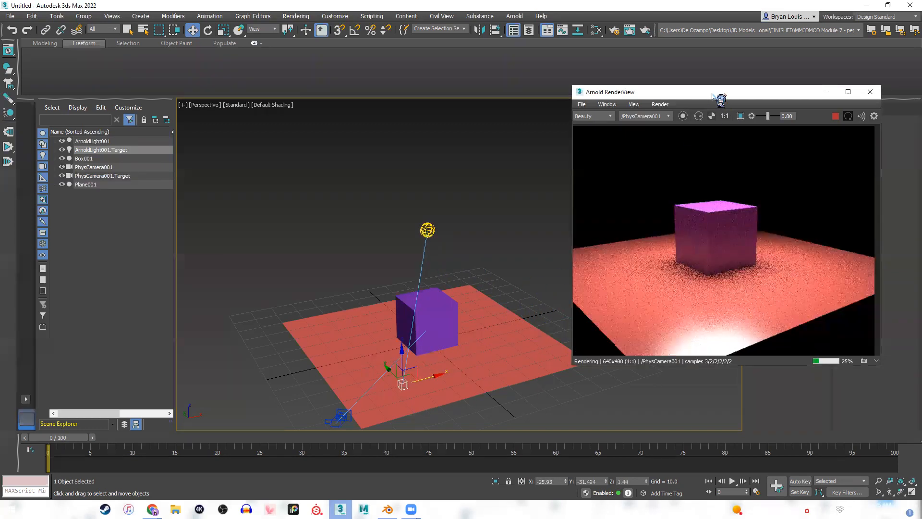
Change the targeted Arnold light's shape type from Quad to Spot, and reposition the render window clear of the light.
{"action": "left_click_drag", "start_coordinate": [721, 99], "coordinate": [244, 150]}
{"action": "left_click", "coordinate": [428, 230]}
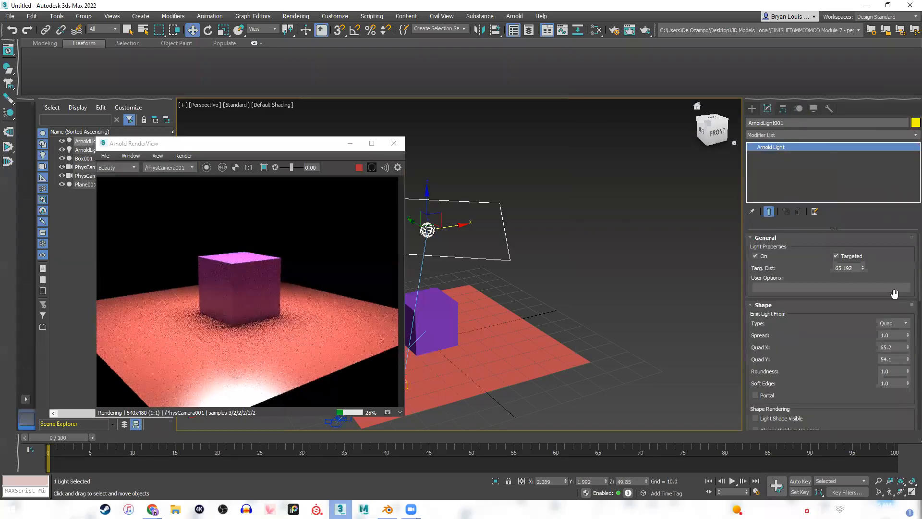
{"action": "left_click", "coordinate": [894, 323]}
{"action": "left_click", "coordinate": [891, 349]}
{"action": "middle_click_drag", "start_coordinate": [553, 243], "coordinate": [664, 201]}
{"action": "left_click_drag", "start_coordinate": [199, 145], "coordinate": [232, 123]}
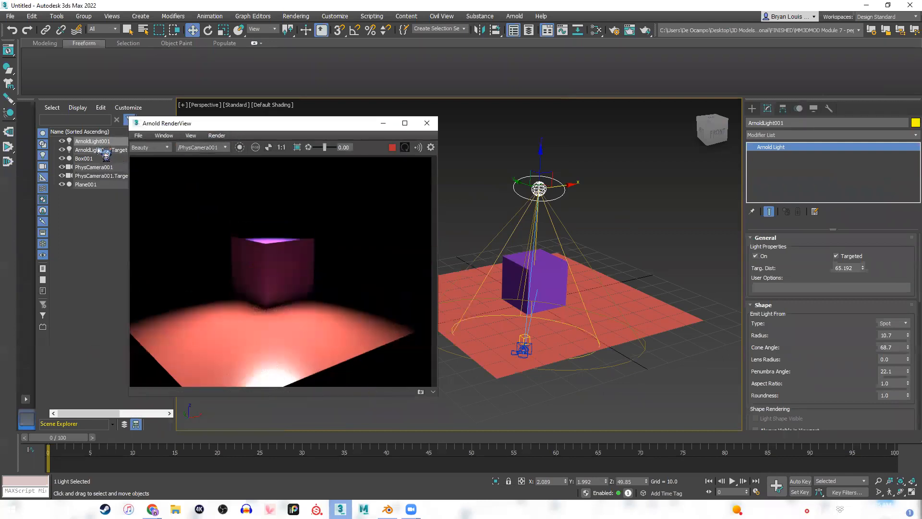
Try aiming the spotlight across the plane with its target, and return the target beneath the light at about X 2.09, Y 2.06.
{"action": "left_click", "coordinate": [100, 150]}
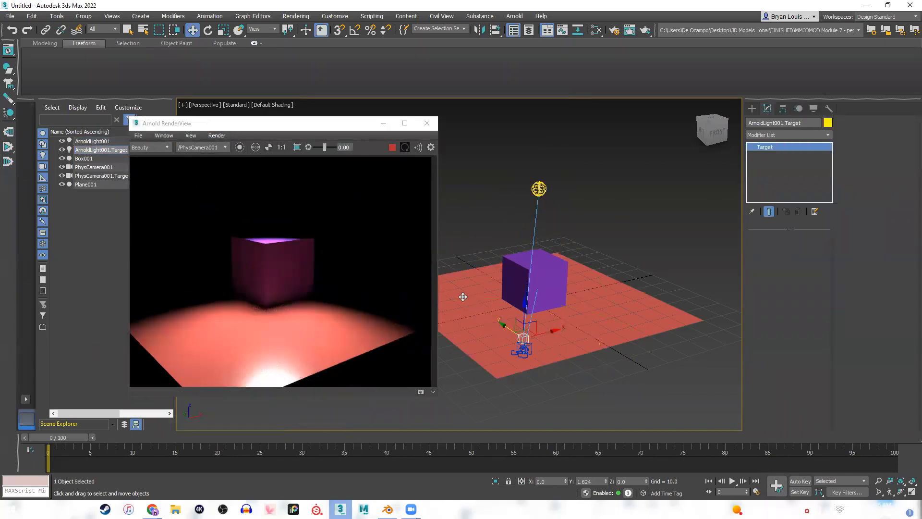
{"action": "left_click_drag", "start_coordinate": [463, 297], "coordinate": [442, 267]}
{"action": "left_click_drag", "start_coordinate": [488, 293], "coordinate": [604, 339]}
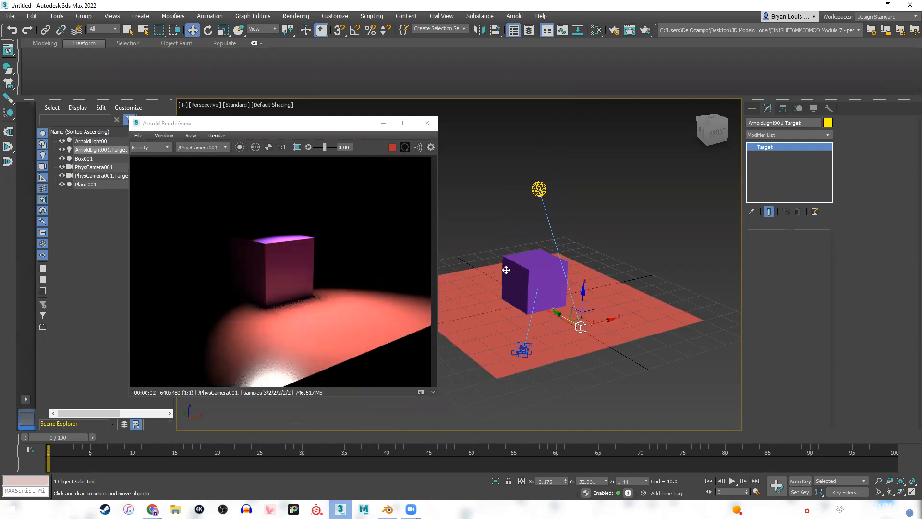
{"action": "key", "text": "ctrl+z"}
{"action": "left_click_drag", "start_coordinate": [514, 273], "coordinate": [523, 275]}
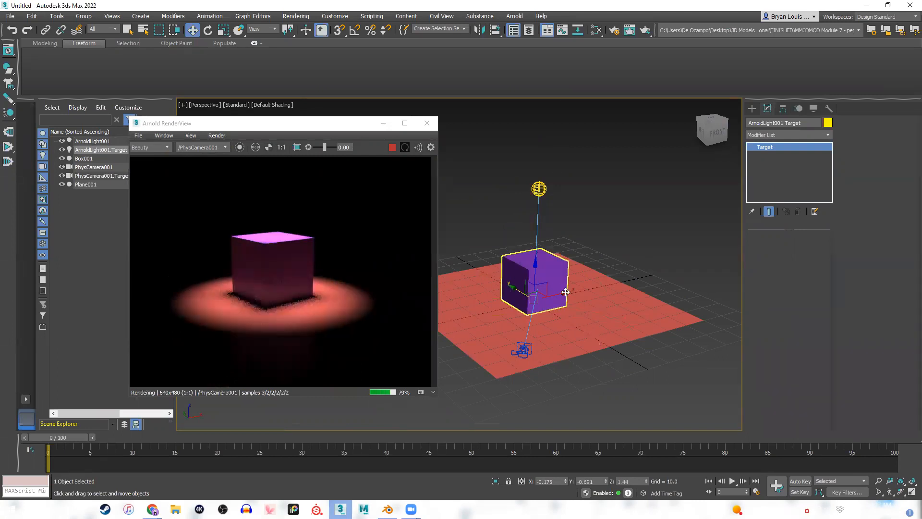
{"action": "left_click_drag", "start_coordinate": [510, 287], "coordinate": [450, 280]}
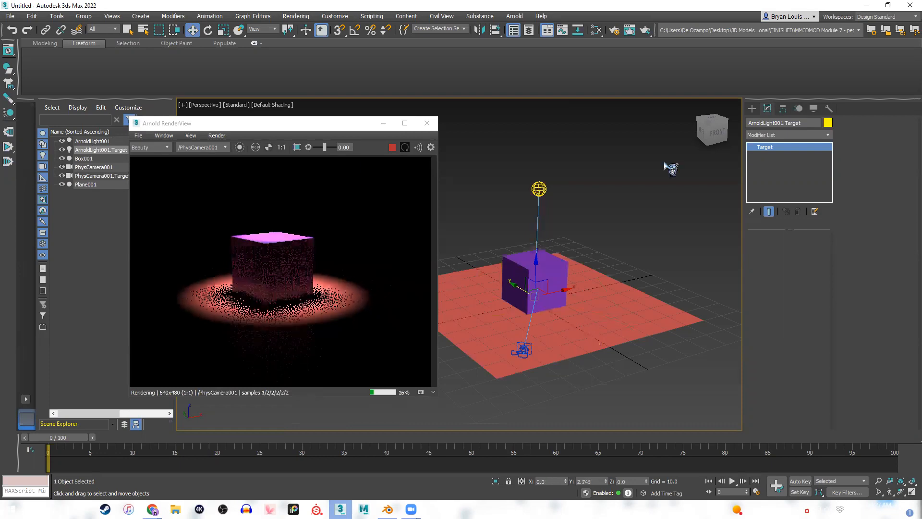
Select only the Arnold light, without its target, and change its shape type to Point.
{"action": "left_click", "coordinate": [752, 109]}
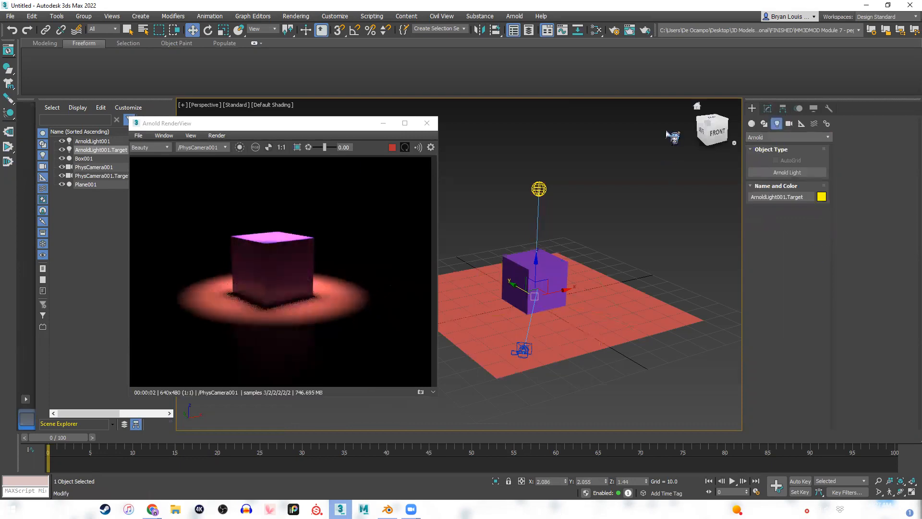
{"action": "left_click", "coordinate": [538, 190]}
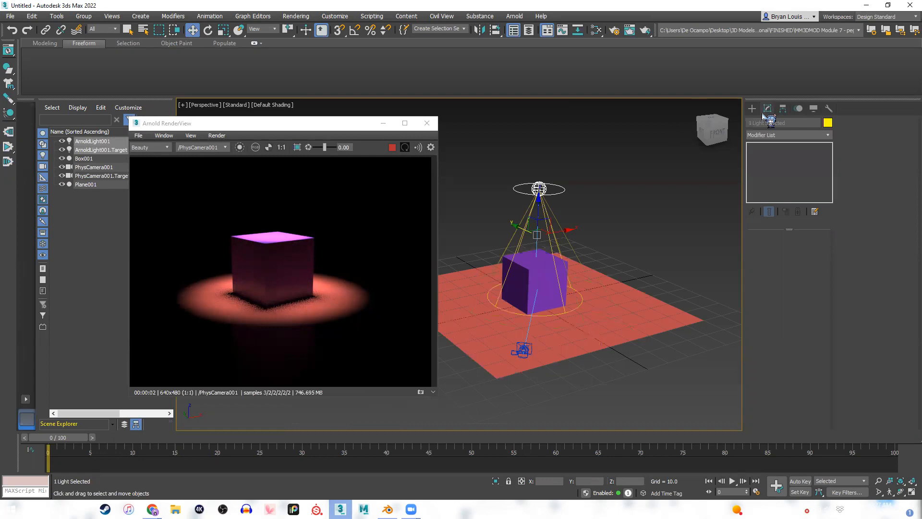
{"action": "left_click", "coordinate": [115, 142]}
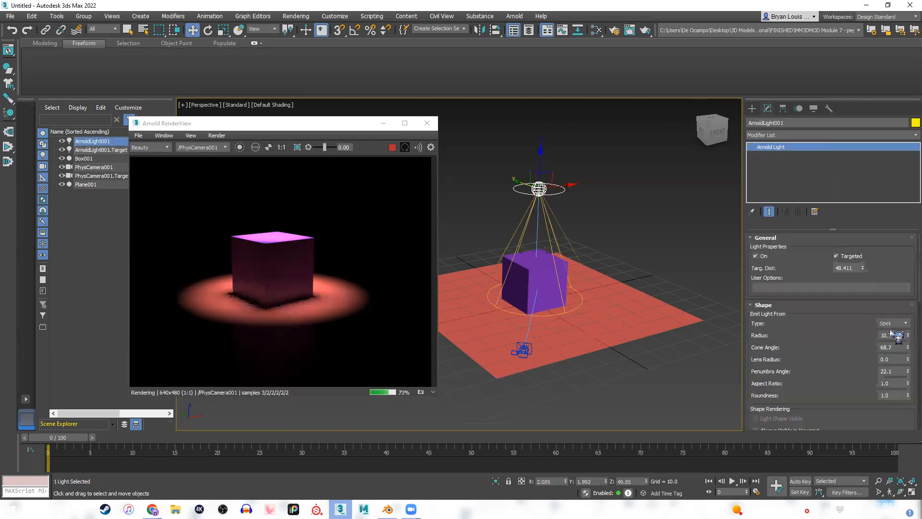
{"action": "left_click", "coordinate": [893, 323]}
{"action": "left_click", "coordinate": [893, 331]}
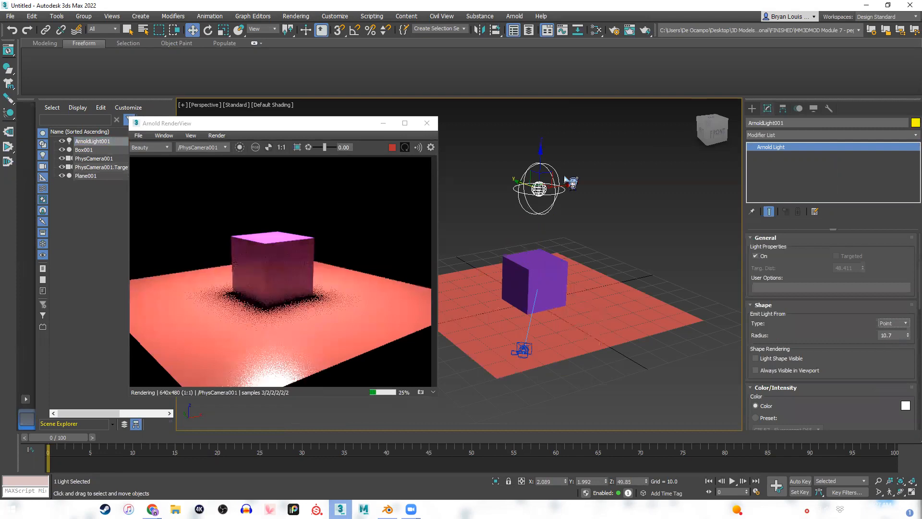
{"action": "middle_click_drag", "start_coordinate": [568, 260], "coordinate": [568, 250]}
{"action": "key", "text": "shift+z"}
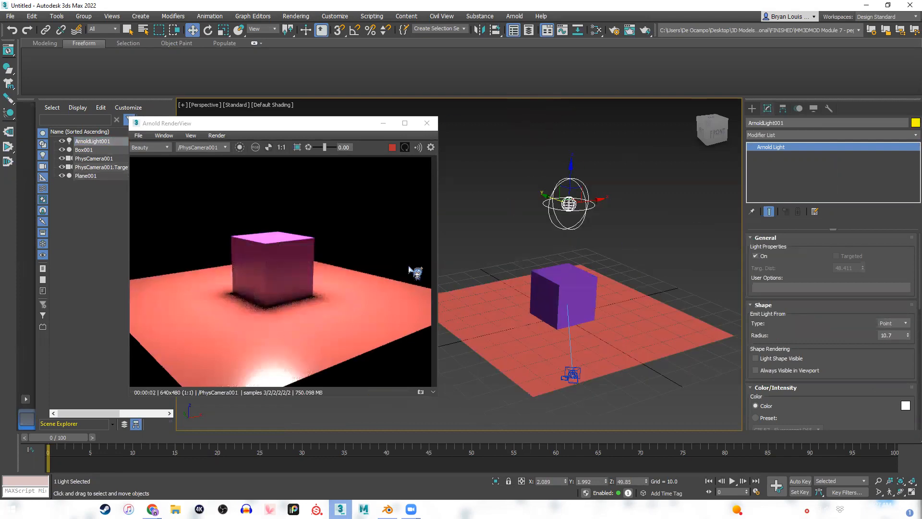
{"action": "left_click", "coordinate": [886, 322]}
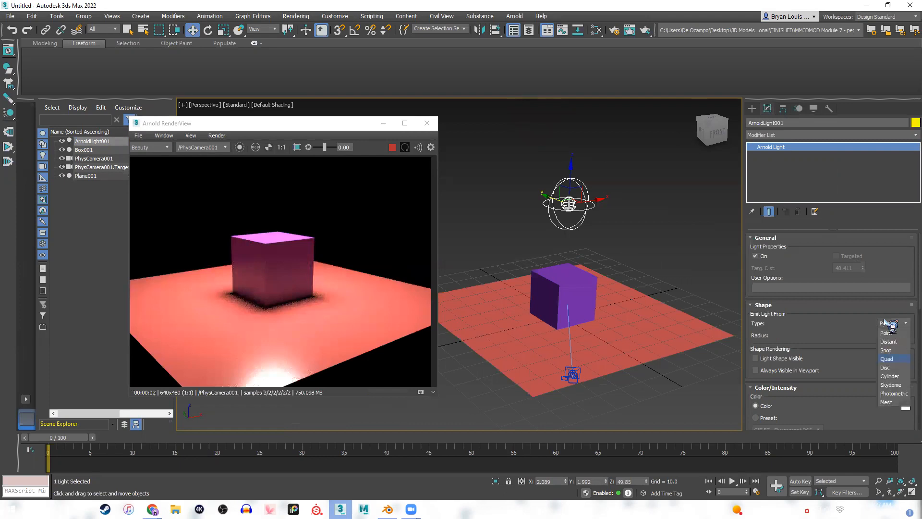
{"action": "left_click", "coordinate": [555, 219]}
{"action": "middle_click_drag", "start_coordinate": [510, 226], "coordinate": [482, 228]}
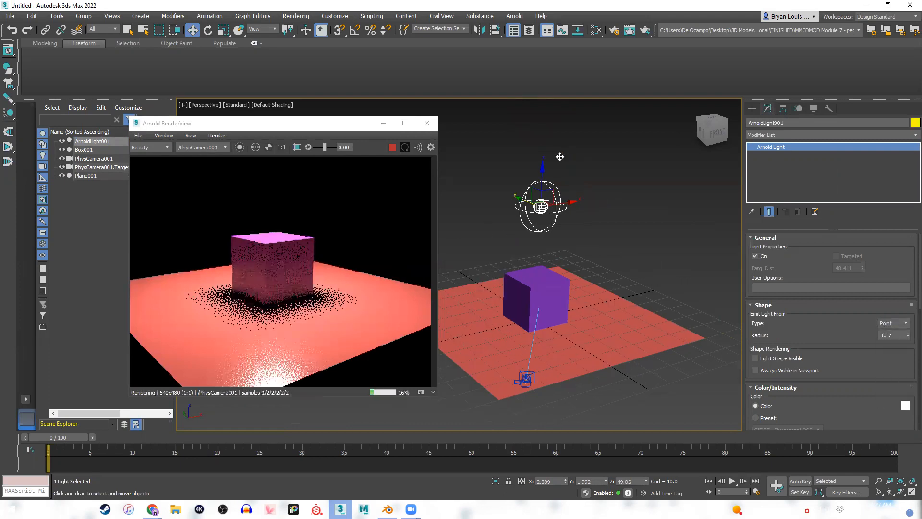
Lower the Point light to just above the cube, at about Z 34.30.
{"action": "left_click_drag", "start_coordinate": [560, 179], "coordinate": [577, 244]}
{"action": "left_click_drag", "start_coordinate": [577, 193], "coordinate": [584, 199]}
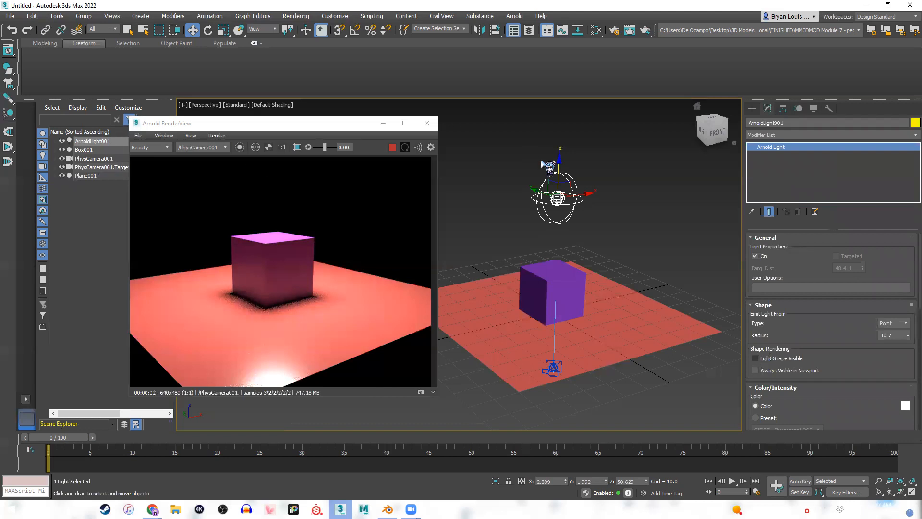
{"action": "left_click_drag", "start_coordinate": [561, 177], "coordinate": [564, 192]}
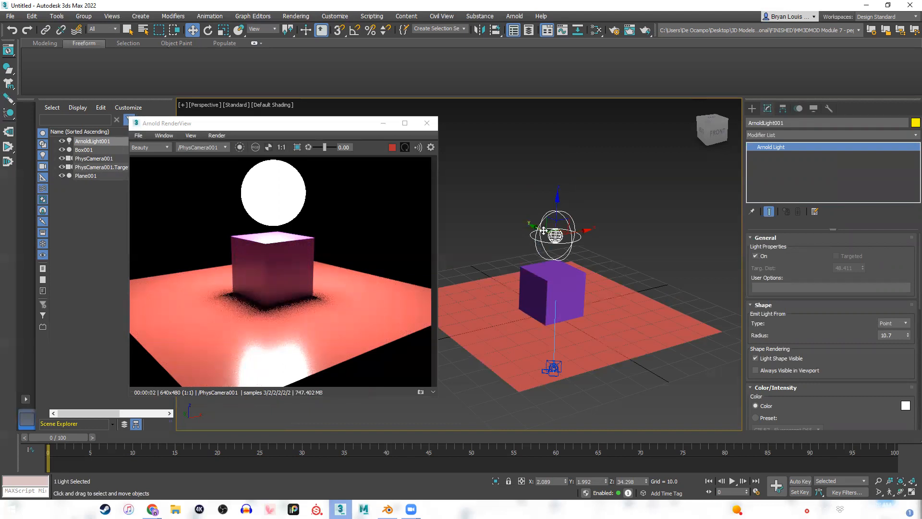
Toggle the Point light's Light Shape Visible option and raise the light to about Z 70.04.
{"action": "left_click", "coordinate": [756, 358]}
{"action": "left_click_drag", "start_coordinate": [558, 198], "coordinate": [569, 114]}
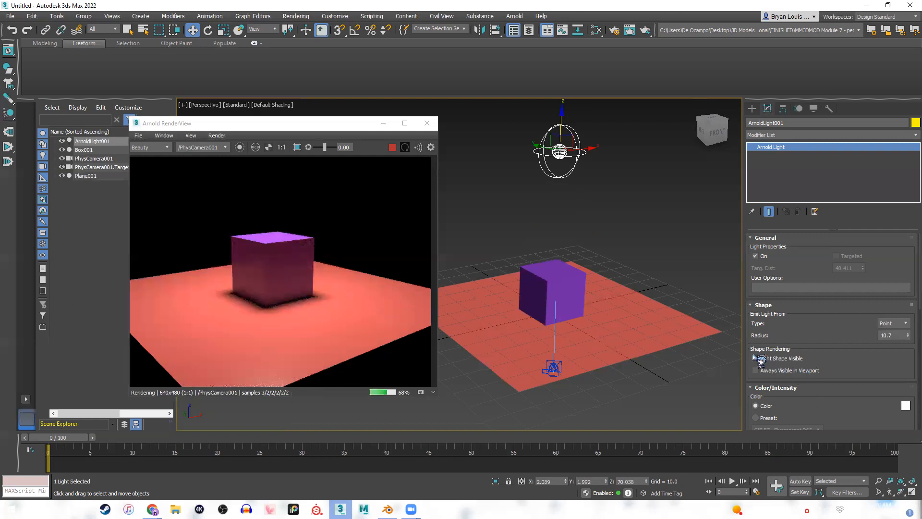
{"action": "scroll", "coordinate": [817, 354], "scroll_direction": "down", "scroll_amount": 5}
{"action": "scroll", "coordinate": [832, 298], "scroll_direction": "down", "scroll_amount": 5}
{"action": "scroll", "coordinate": [832, 291], "scroll_direction": "up", "scroll_amount": 8}
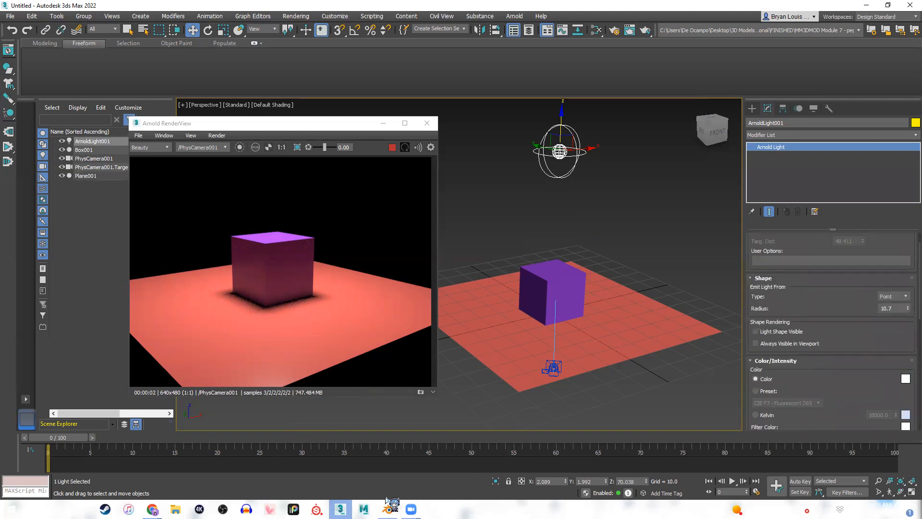
Reselect the Arnold light and move the render window aside so the whole plane is uncovered in the viewport.
{"action": "mouse_move", "coordinate": [388, 508]}
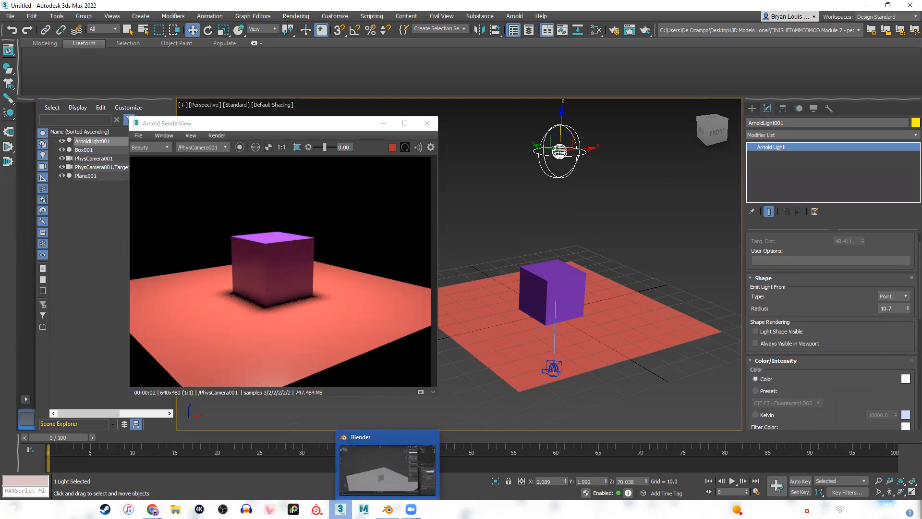
{"action": "left_click", "coordinate": [665, 400]}
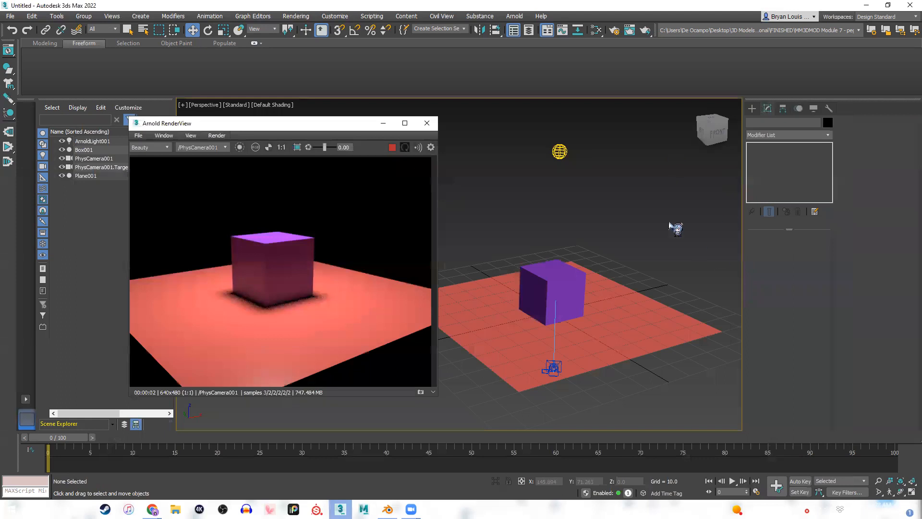
{"action": "left_click", "coordinate": [561, 152]}
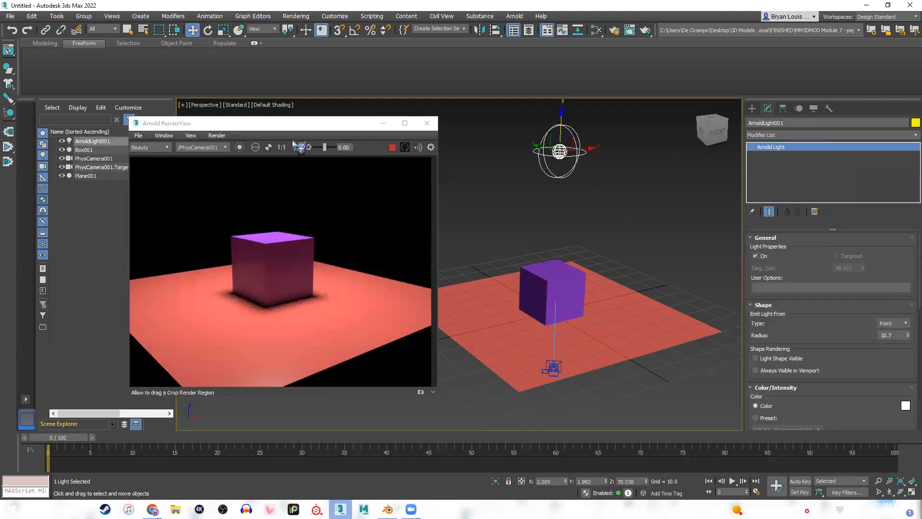
{"action": "left_click", "coordinate": [294, 124]}
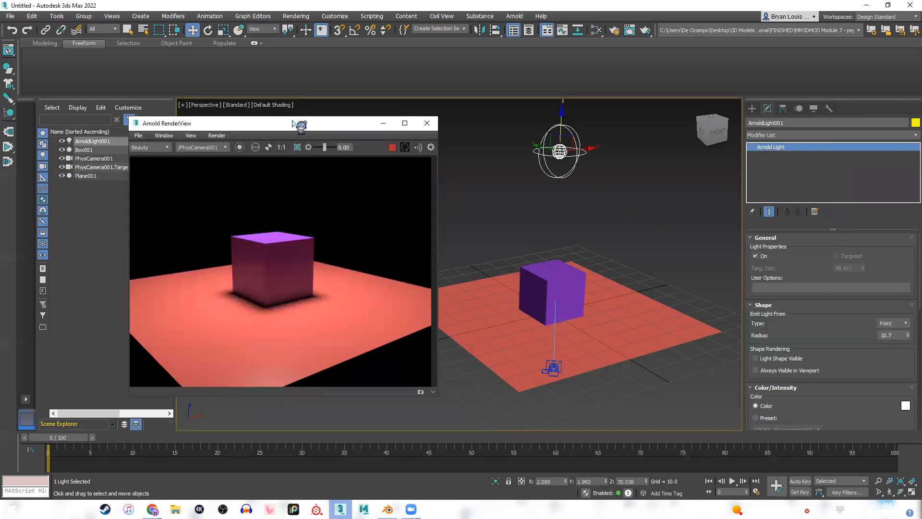
{"action": "left_click_drag", "start_coordinate": [294, 124], "coordinate": [283, 129]}
{"action": "scroll", "coordinate": [250, 293], "scroll_direction": "up", "scroll_amount": 1}
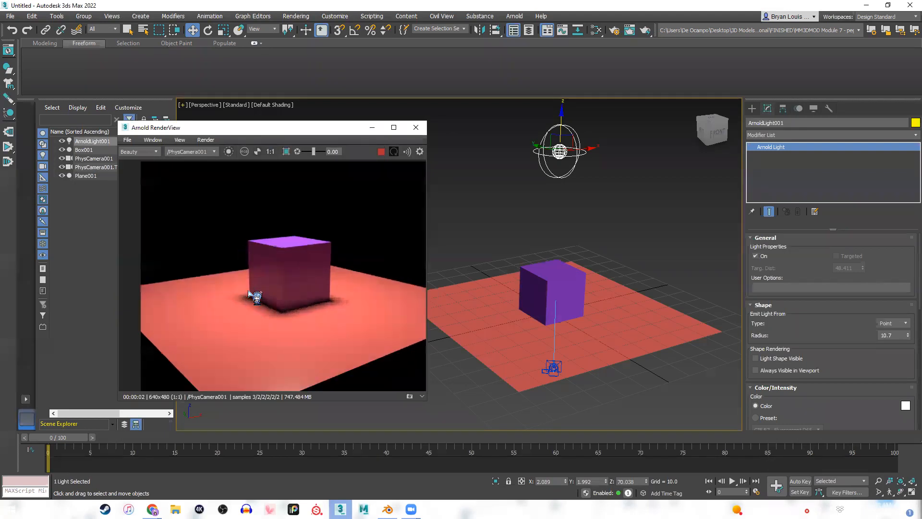
{"action": "mouse_move", "coordinate": [291, 284]}
{"action": "middle_mouse_down"}
{"action": "mouse_move", "coordinate": [262, 283]}
{"action": "mouse_move", "coordinate": [292, 280]}
{"action": "middle_mouse_up"}
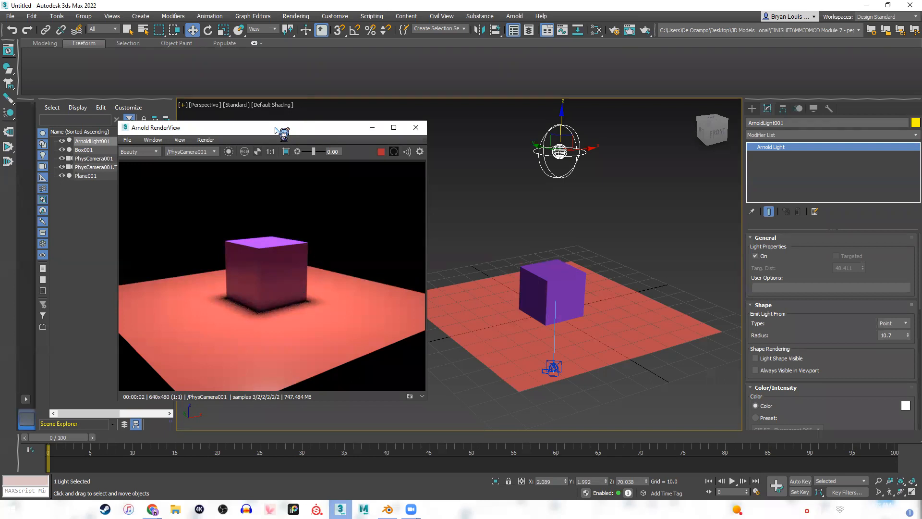
{"action": "left_click_drag", "start_coordinate": [284, 132], "coordinate": [242, 154]}
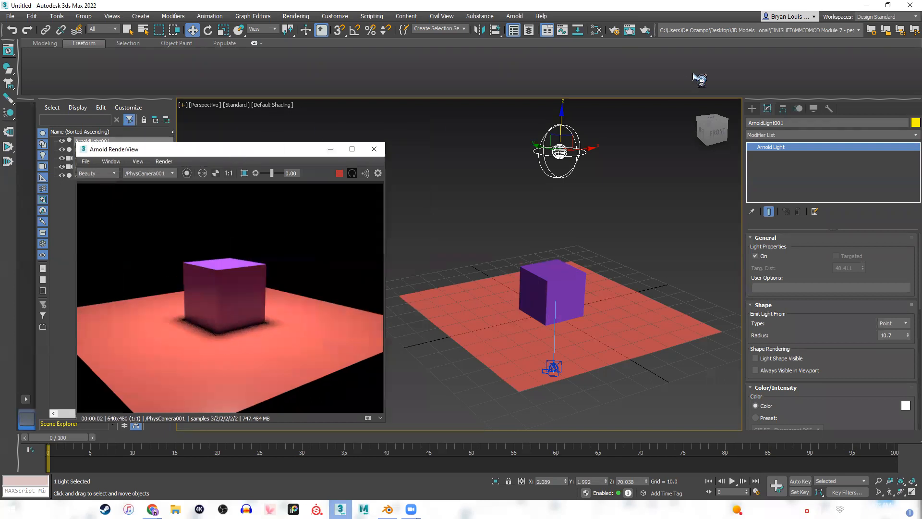
Delete the Arnold light from the scene and reposition the render window so the object list is uncovered.
{"action": "left_click", "coordinate": [752, 109]}
{"action": "left_click_drag", "start_coordinate": [604, 187], "coordinate": [529, 123]}
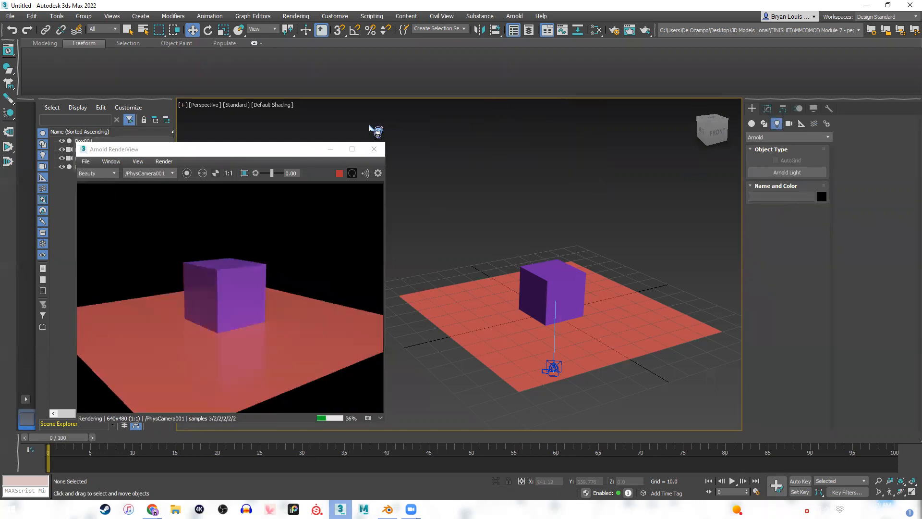
{"action": "left_click_drag", "start_coordinate": [241, 151], "coordinate": [294, 135]}
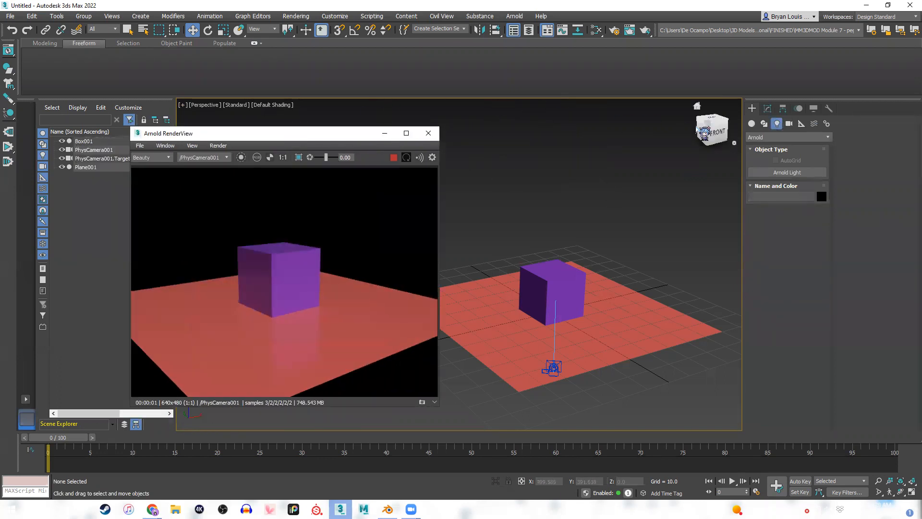
Switch the category of lights to create to Photometric.
{"action": "left_click", "coordinate": [793, 137]}
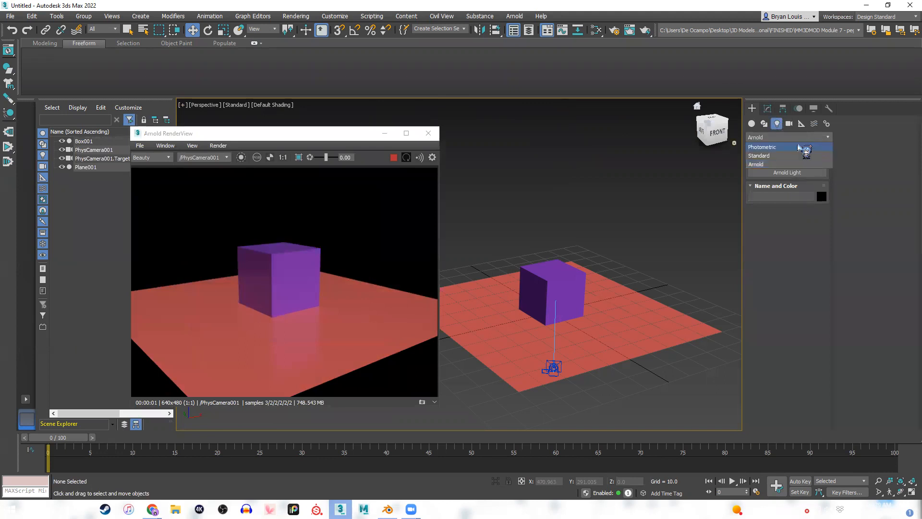
{"action": "left_click", "coordinate": [799, 147]}
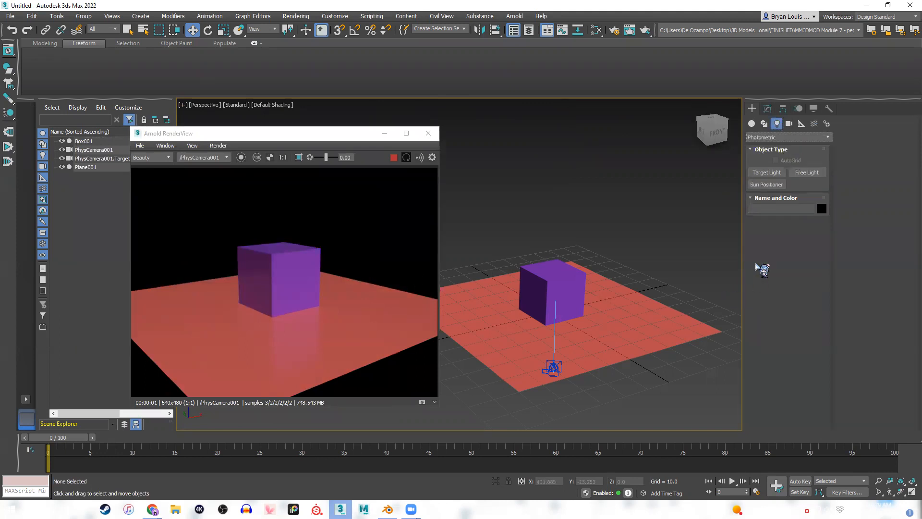
{"action": "middle_click_drag", "start_coordinate": [569, 237], "coordinate": [588, 248]}
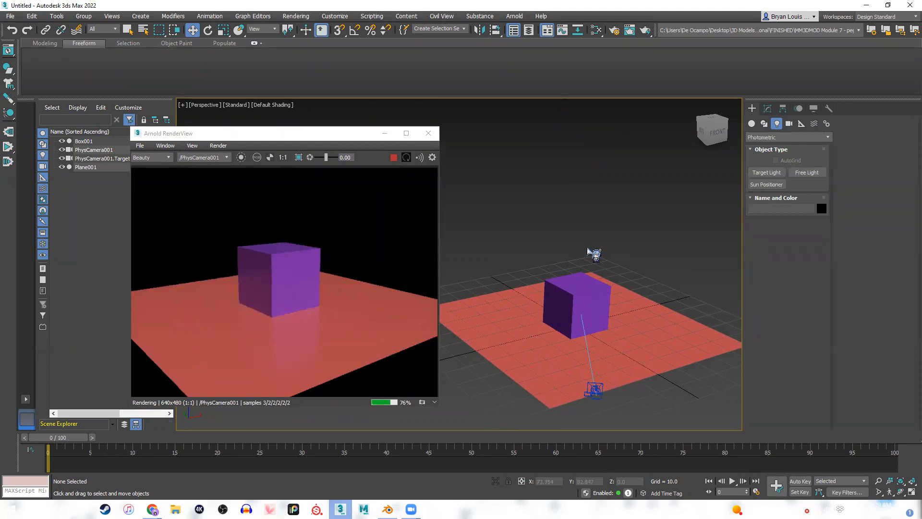
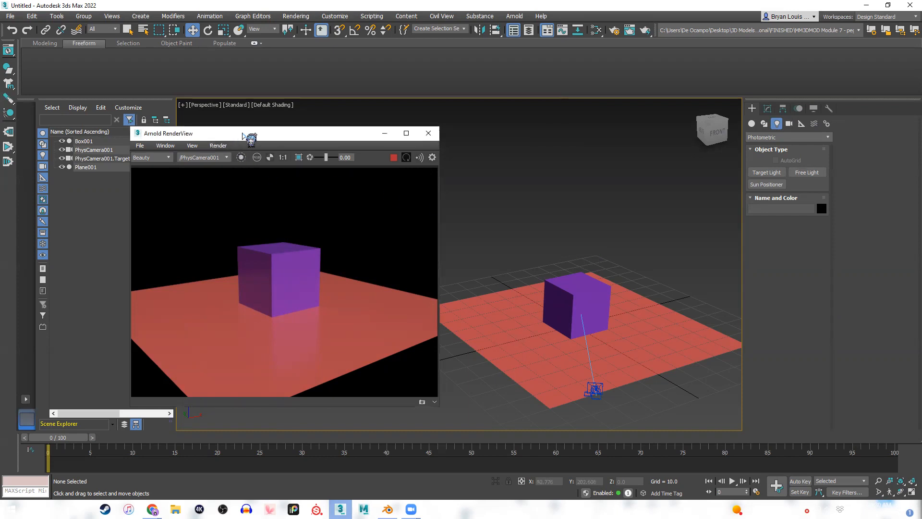
Move the render window aside, stop the live render and close the render window.
{"action": "left_click_drag", "start_coordinate": [243, 136], "coordinate": [256, 130]}
{"action": "left_click", "coordinate": [204, 105]}
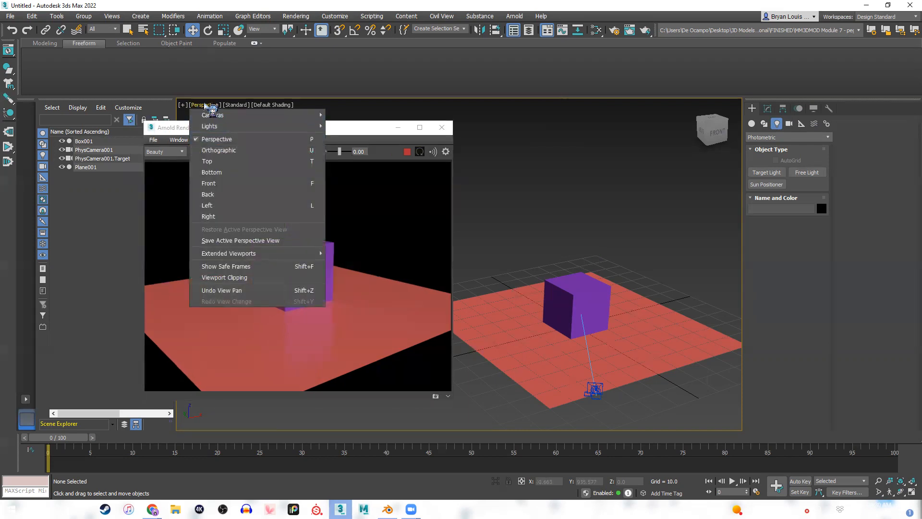
{"action": "left_click", "coordinate": [205, 105]}
{"action": "left_click", "coordinate": [247, 130]}
{"action": "left_click_drag", "start_coordinate": [247, 130], "coordinate": [186, 141]}
{"action": "scroll", "coordinate": [528, 236], "scroll_direction": "up", "scroll_amount": 3}
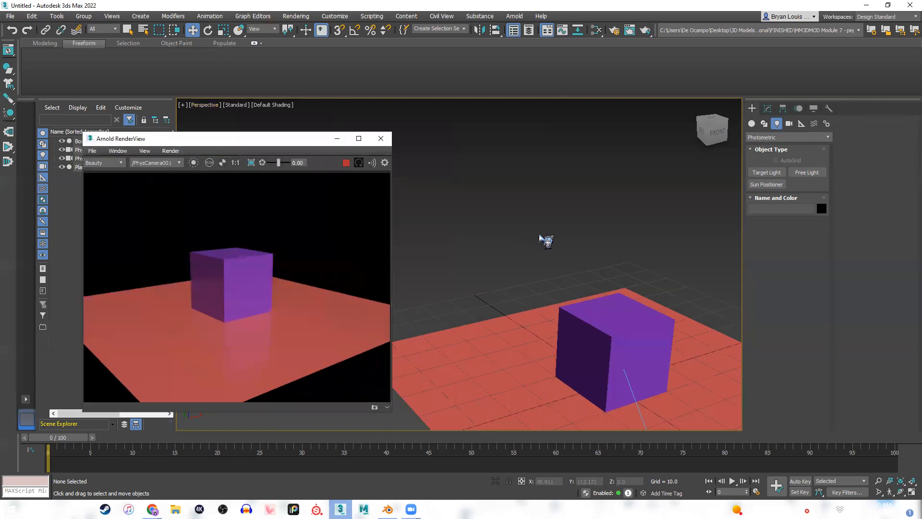
{"action": "middle_click_drag", "start_coordinate": [546, 241], "coordinate": [485, 185]}
{"action": "middle_click_drag", "start_coordinate": [528, 247], "coordinate": [515, 222]}
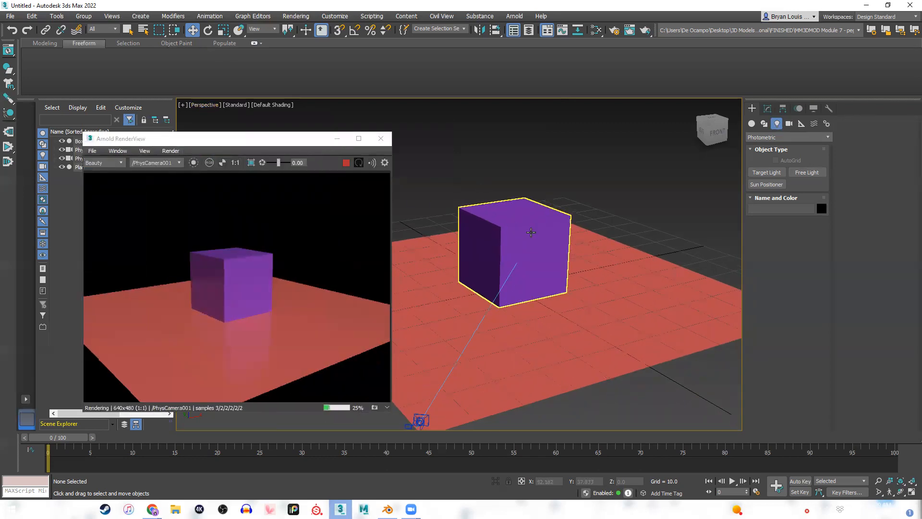
{"action": "left_click", "coordinate": [346, 163]}
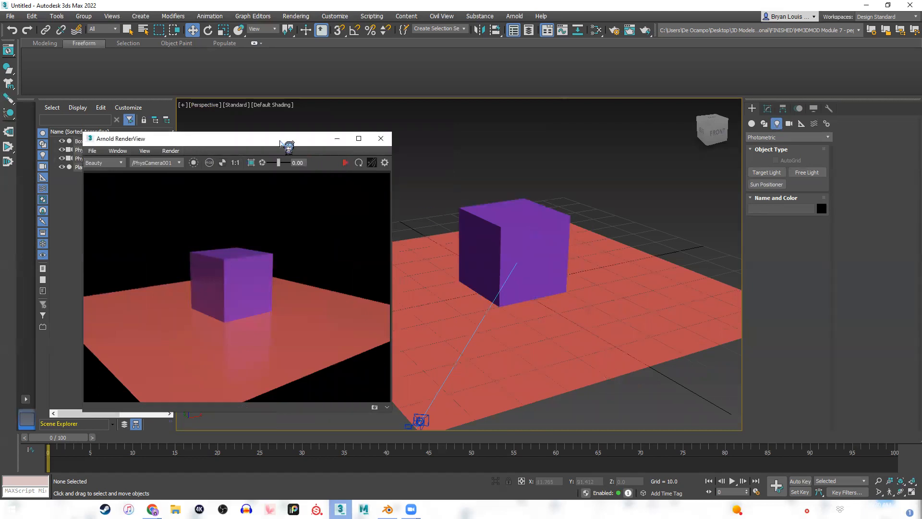
{"action": "left_click", "coordinate": [381, 139]}
{"action": "middle_click_drag", "start_coordinate": [501, 263], "coordinate": [423, 256]}
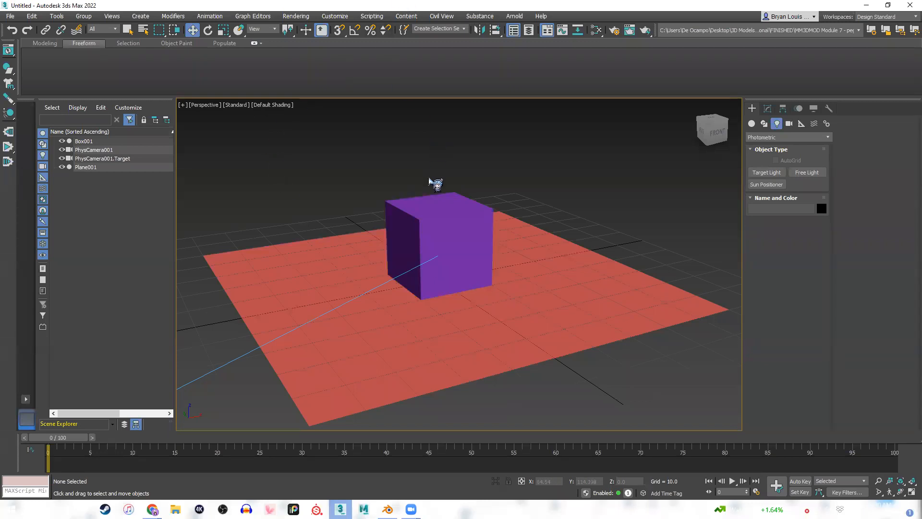
Create a second physical camera from the perspective view and delete it together with its target.
{"action": "key", "text": "ctrl+c"}
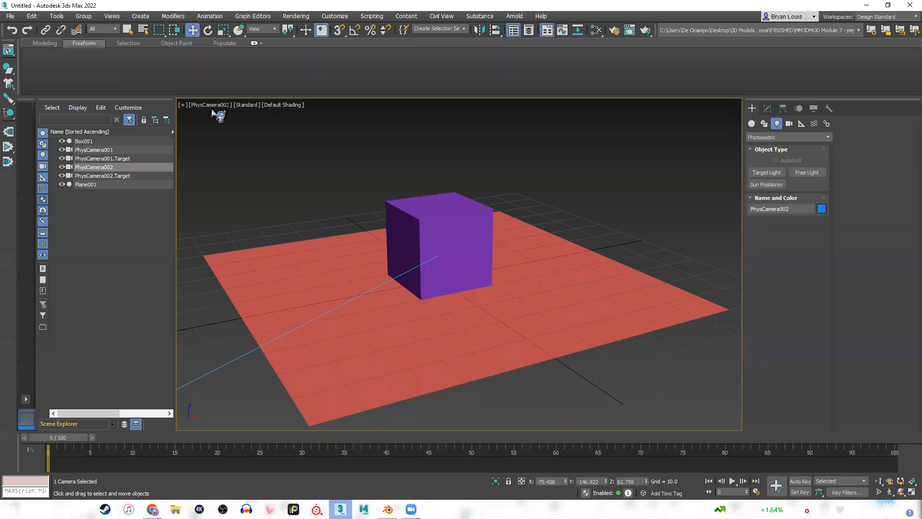
{"action": "left_click", "coordinate": [108, 176]}
{"action": "left_click", "coordinate": [109, 168], "text": "ctrl"}
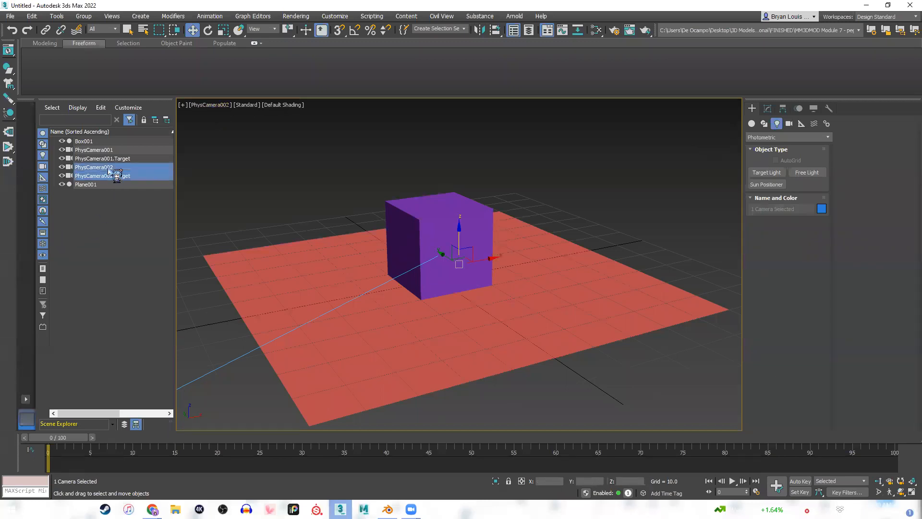
{"action": "key", "text": "Delete"}
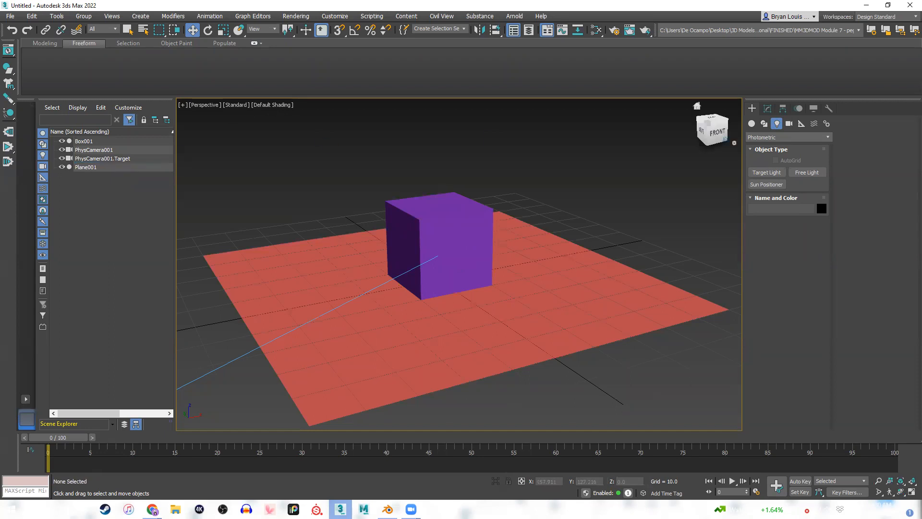
{"action": "key", "text": "shift+q"}
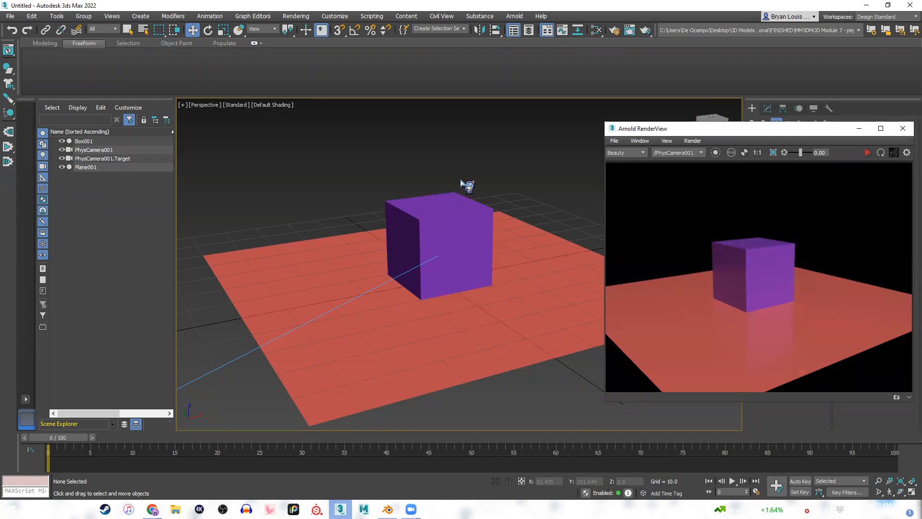
{"action": "middle_click_drag", "start_coordinate": [411, 200], "coordinate": [479, 275], "text": "alt"}
{"action": "left_click_drag", "start_coordinate": [789, 141], "coordinate": [226, 127]}
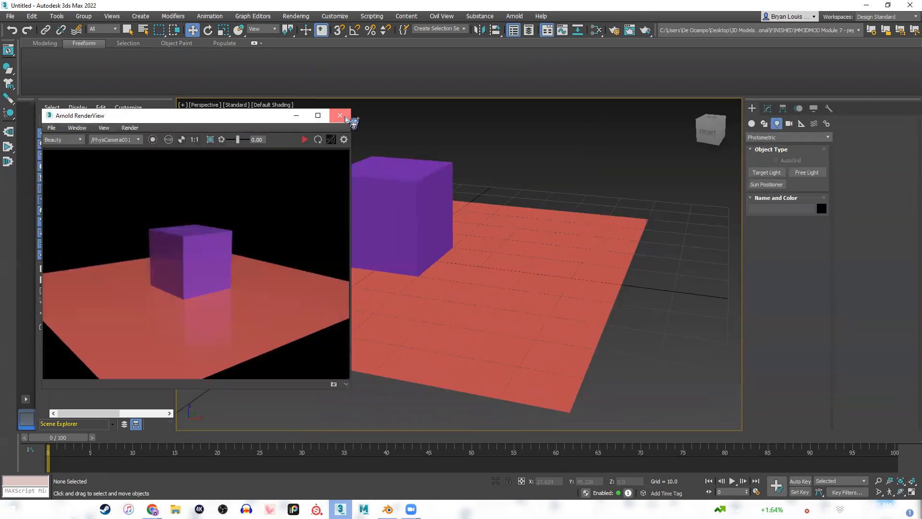
{"action": "left_click", "coordinate": [339, 113]}
Place a photometric Free Light beside the cube, accepting the recommended Physical Camera Exposure Control.
{"action": "middle_click_drag", "start_coordinate": [546, 247], "coordinate": [618, 198]}
{"action": "middle_click_drag", "start_coordinate": [547, 237], "coordinate": [536, 253], "text": "alt"}
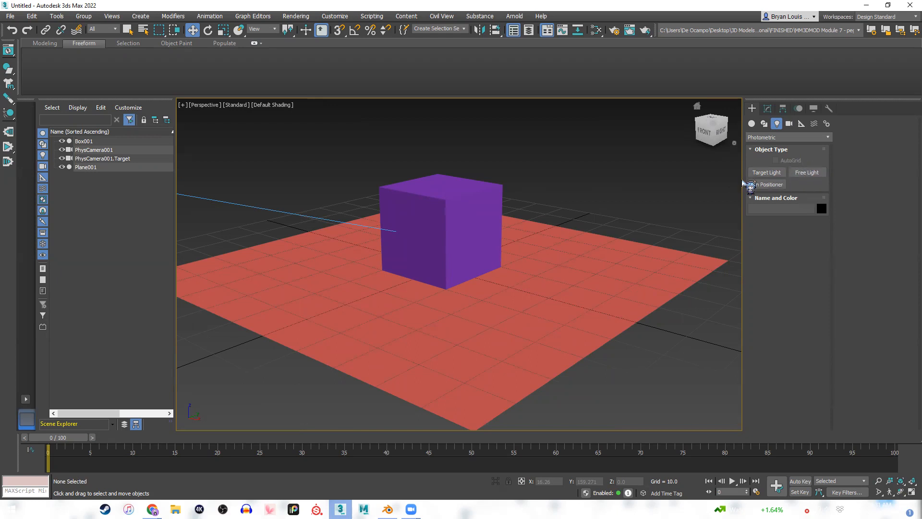
{"action": "left_click", "coordinate": [807, 172]}
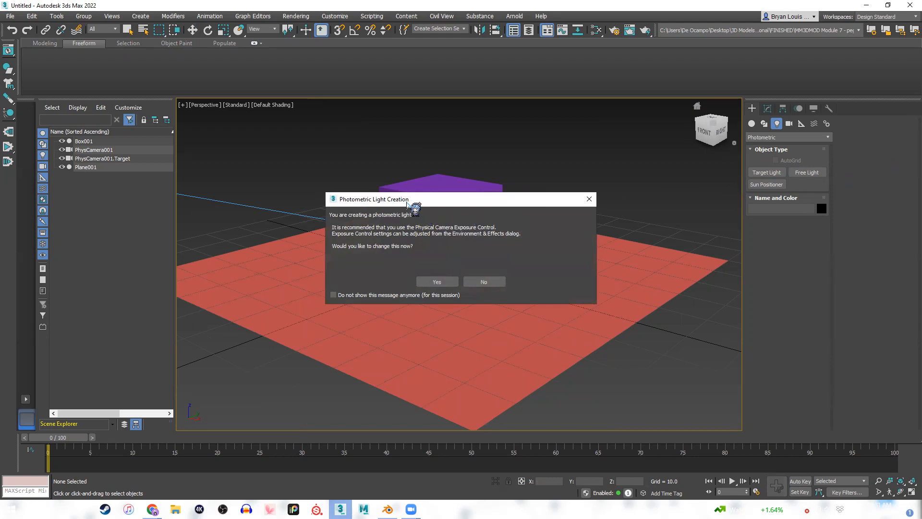
{"action": "left_click_drag", "start_coordinate": [412, 205], "coordinate": [592, 235]}
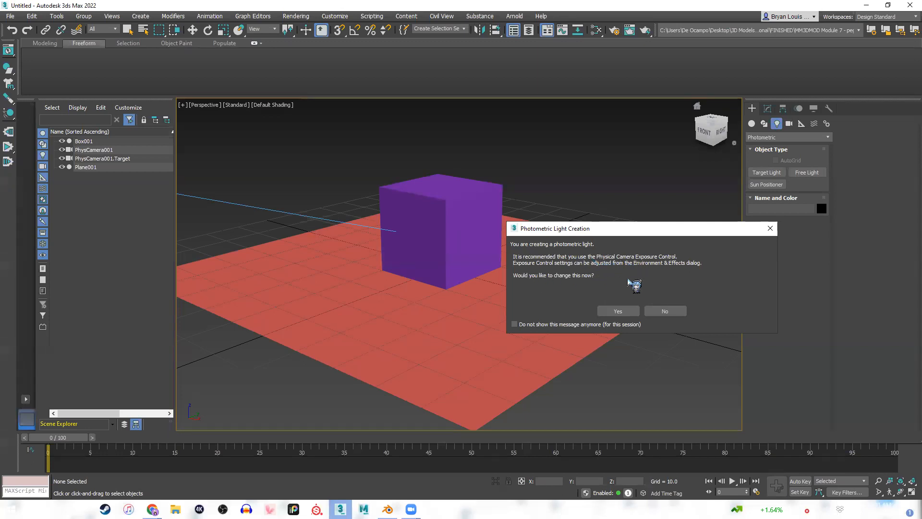
{"action": "left_click", "coordinate": [627, 311]}
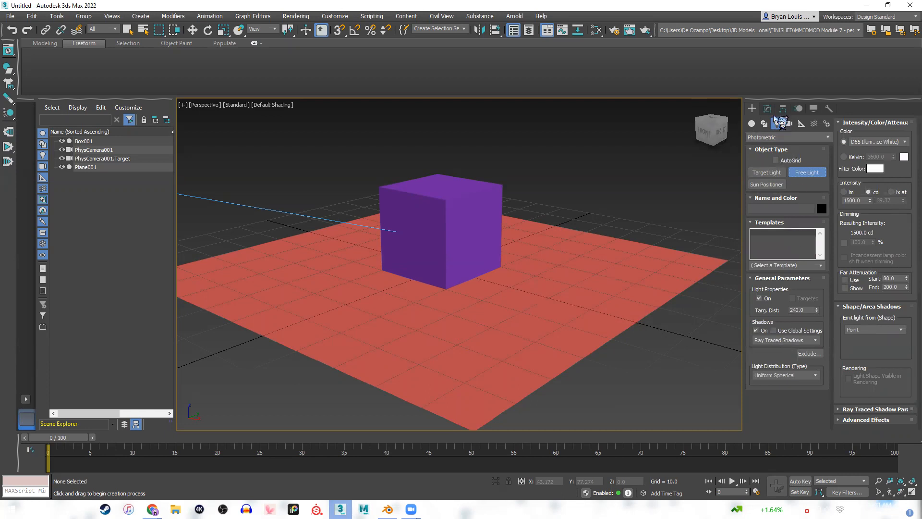
{"action": "left_click", "coordinate": [544, 189]}
{"action": "middle_click_drag", "start_coordinate": [481, 246], "coordinate": [527, 253]}
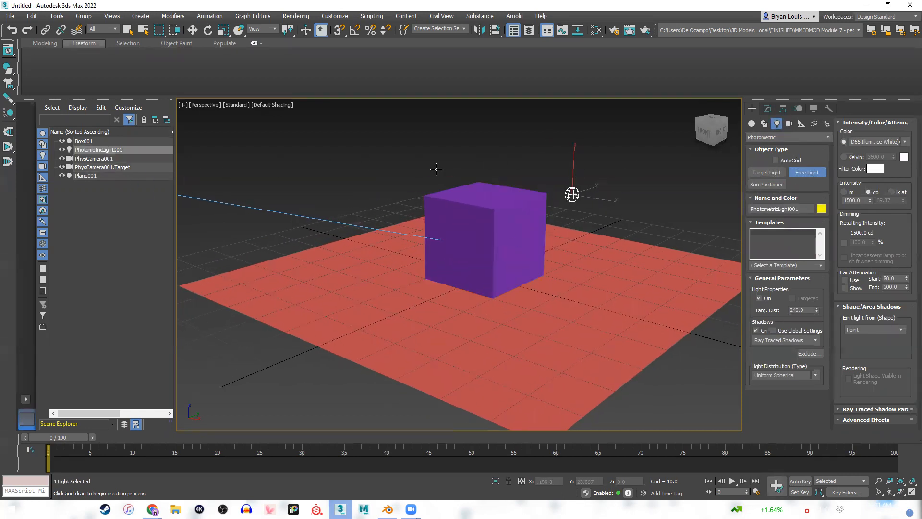
Move the photometric light above the cube, to about X -8, Y 5.8, Z 30.
{"action": "key", "text": "w"}
{"action": "middle_click_drag", "start_coordinate": [661, 242], "coordinate": [567, 233]}
{"action": "middle_click_drag", "start_coordinate": [505, 278], "coordinate": [490, 278], "text": "alt"}
{"action": "left_click_drag", "start_coordinate": [498, 168], "coordinate": [381, 160]}
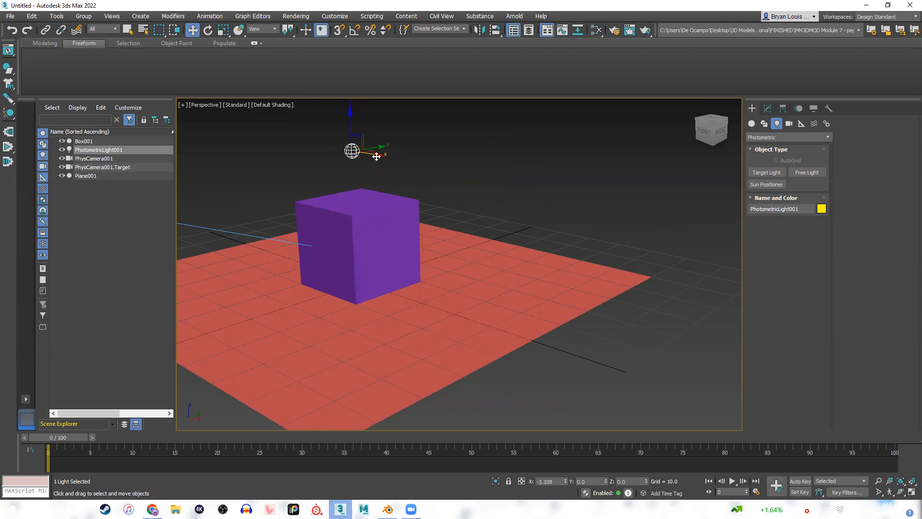
{"action": "middle_click_drag", "start_coordinate": [425, 222], "coordinate": [563, 238]}
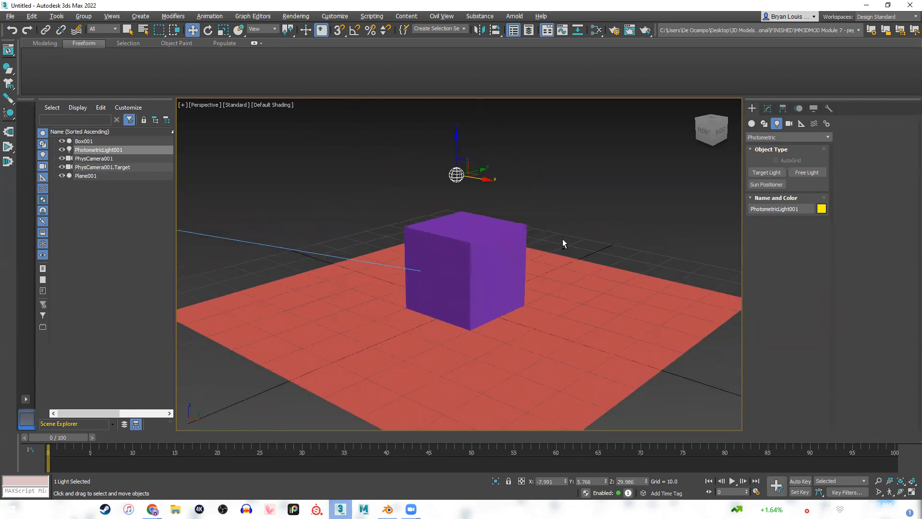
Reopen the Arnold RenderView and start the live render from the physical camera.
{"action": "left_click", "coordinate": [514, 16]}
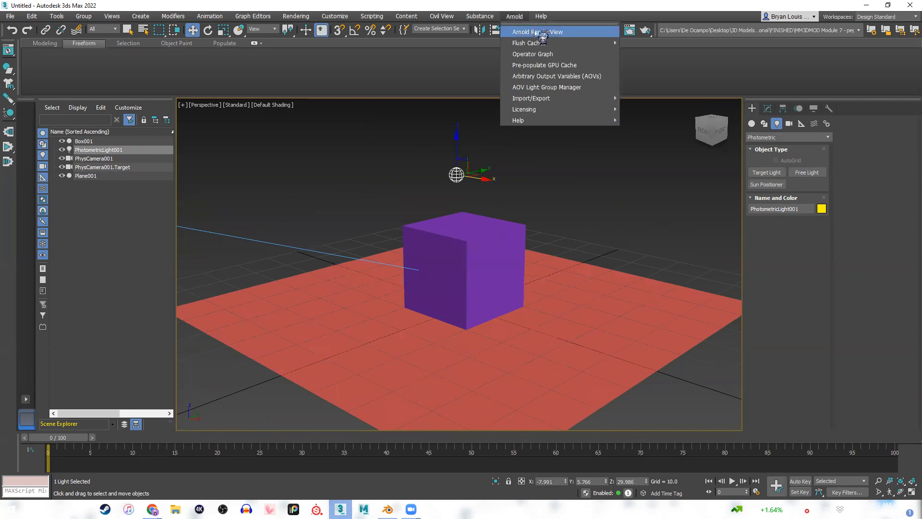
{"action": "left_click", "coordinate": [534, 32]}
{"action": "left_click", "coordinate": [306, 141]}
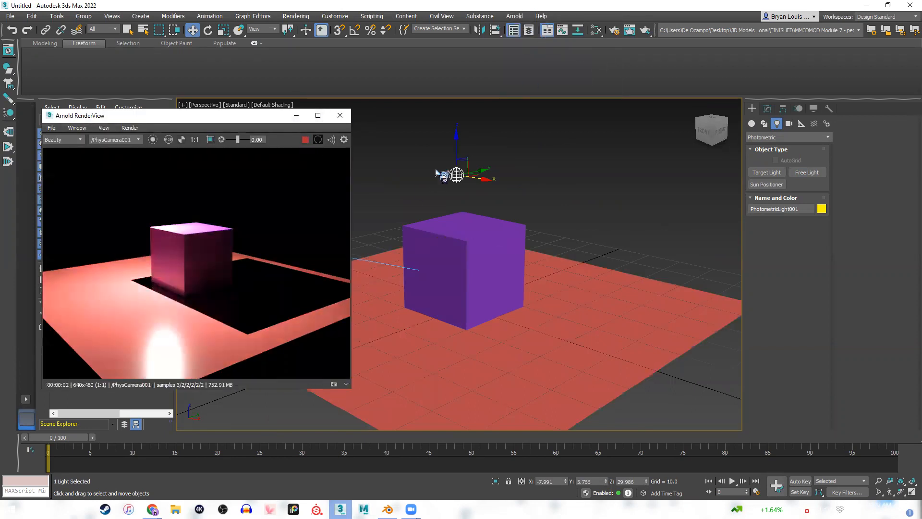
Raise the photometric light to about Z 45.5 and shift it along X to about -28.
{"action": "left_click", "coordinate": [454, 144]}
{"action": "left_click_drag", "start_coordinate": [454, 144], "coordinate": [462, 124]}
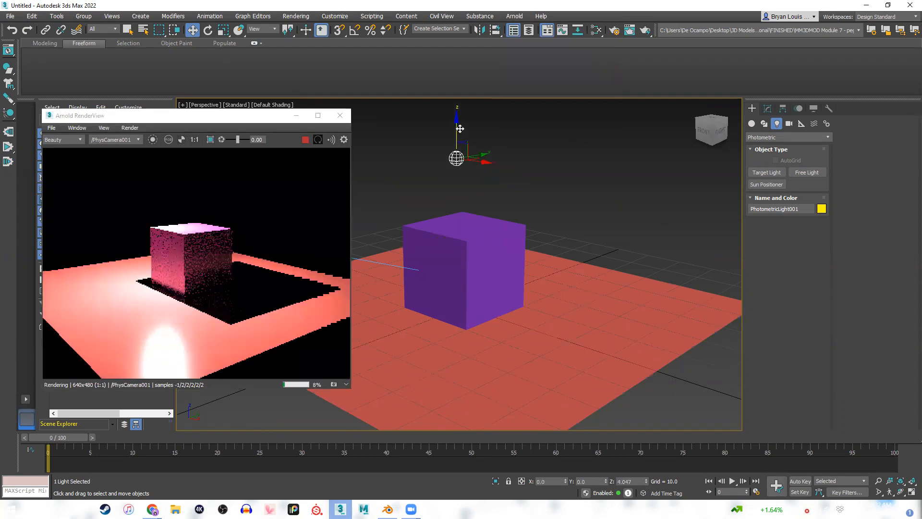
{"action": "left_click_drag", "start_coordinate": [459, 119], "coordinate": [422, 113]}
{"action": "middle_click_drag", "start_coordinate": [442, 172], "coordinate": [461, 204]}
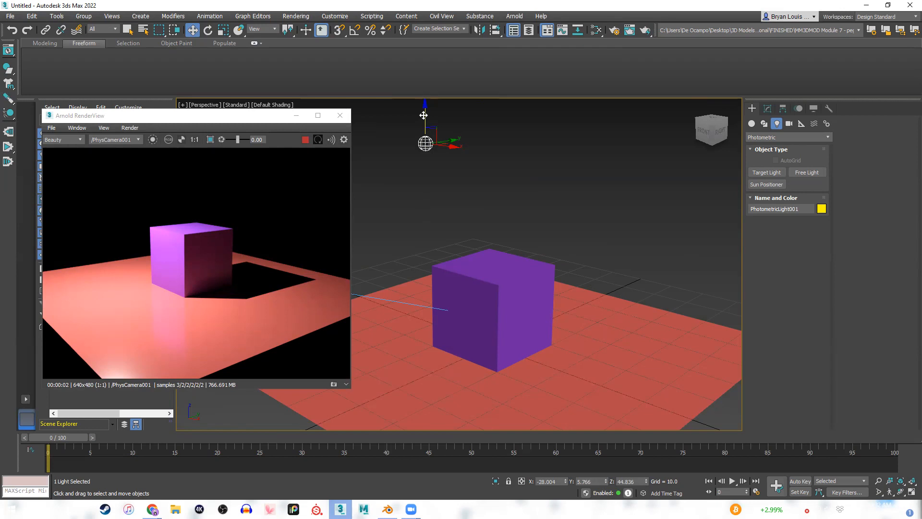
{"action": "left_click_drag", "start_coordinate": [426, 114], "coordinate": [425, 111]}
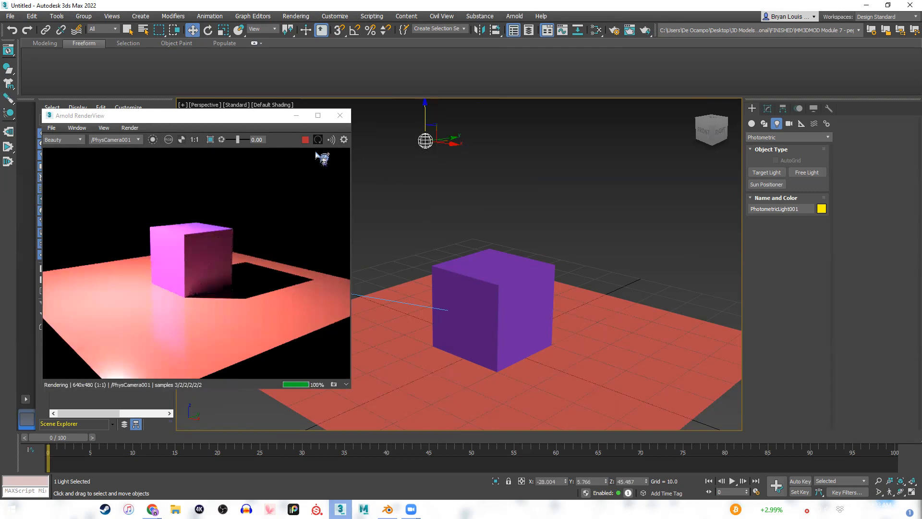
Stop the live render and enlarge the plane along X to about 258 percent and similarly along Y.
{"action": "left_click", "coordinate": [305, 139]}
{"action": "left_click", "coordinate": [528, 400]}
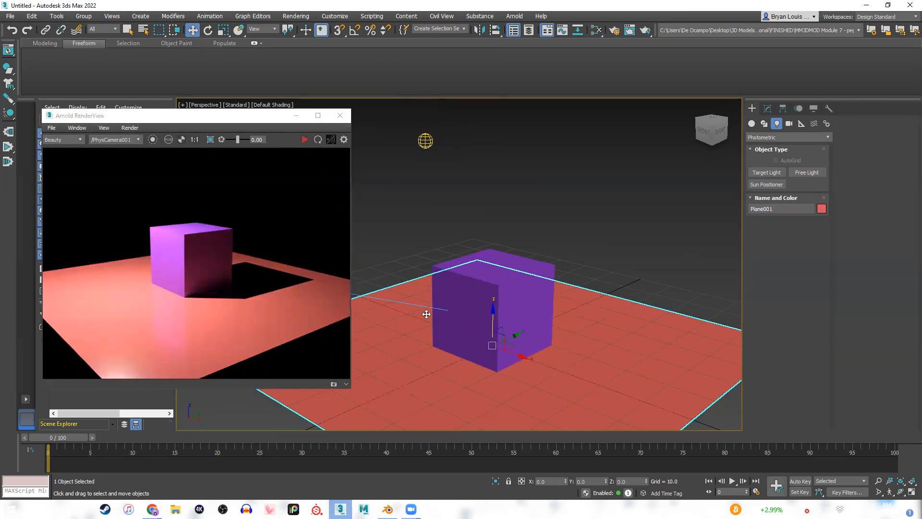
{"action": "left_click", "coordinate": [446, 311]}
{"action": "middle_click_drag", "start_coordinate": [541, 325], "coordinate": [517, 298]}
{"action": "key", "text": "r"}
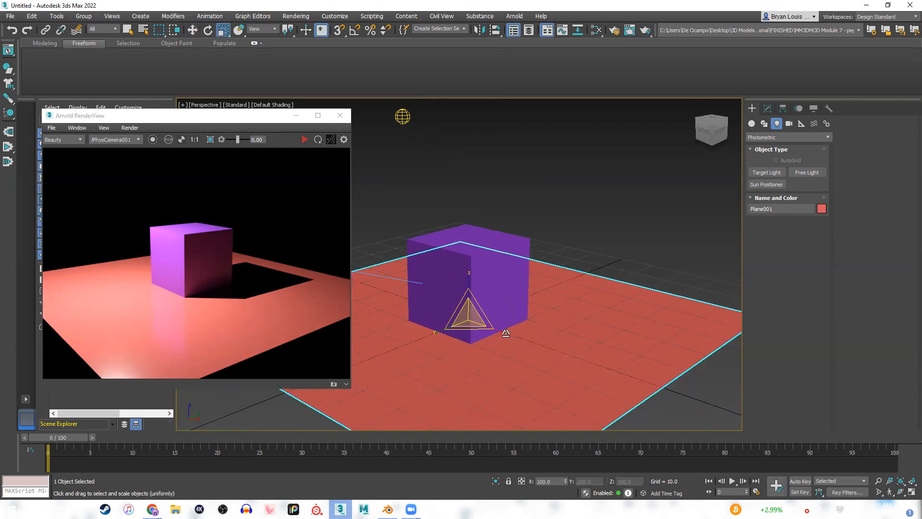
{"action": "left_click_drag", "start_coordinate": [505, 332], "coordinate": [531, 344]}
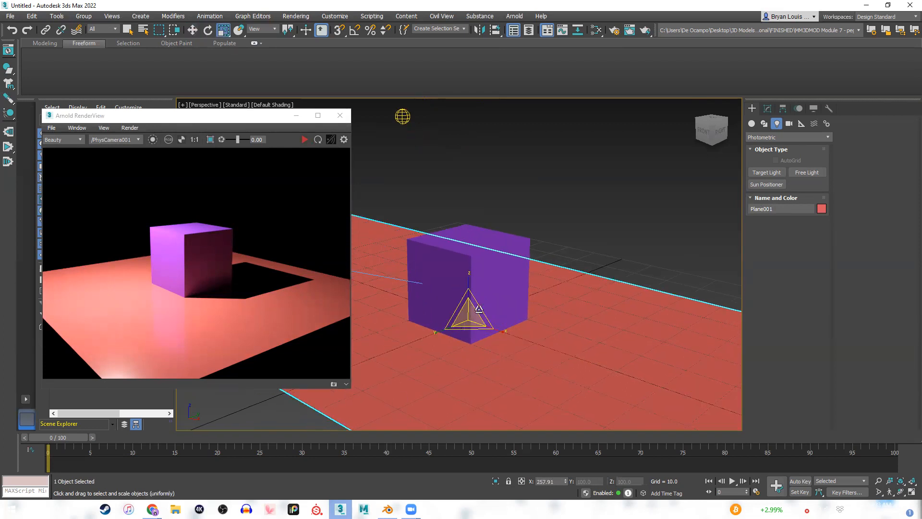
{"action": "left_click_drag", "start_coordinate": [433, 336], "coordinate": [628, 294]}
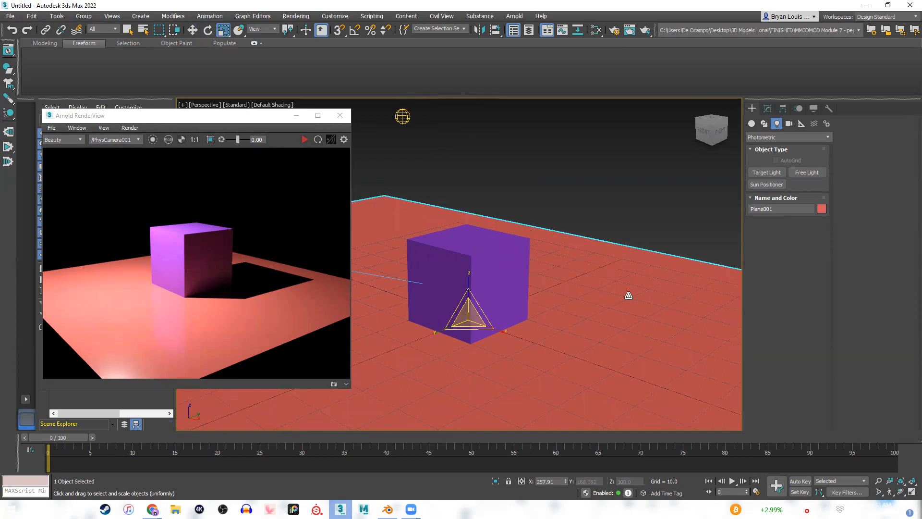
{"action": "middle_click_drag", "start_coordinate": [628, 295], "coordinate": [569, 314]}
Convert the enlarged plane to an Editable Poly.
{"action": "right_click", "coordinate": [607, 311]}
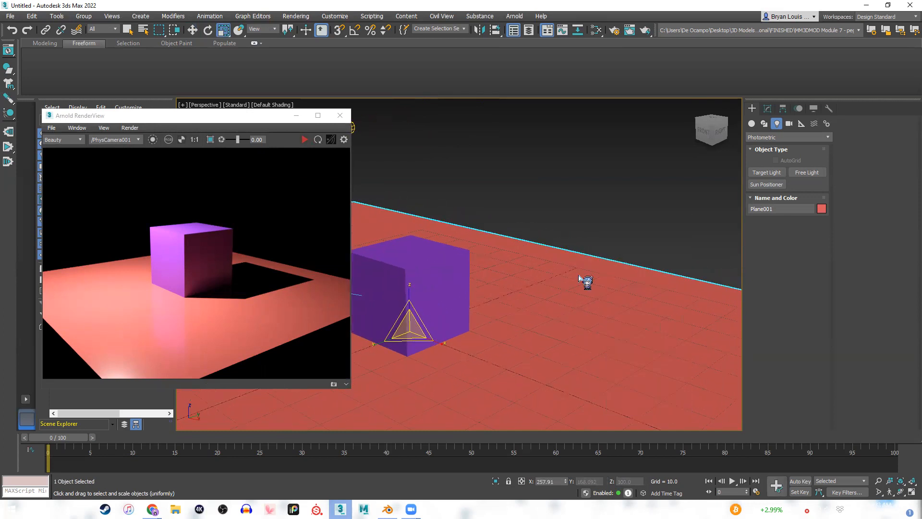
{"action": "right_click", "coordinate": [580, 273]}
{"action": "mouse_move", "coordinate": [637, 374]}
{"action": "left_click", "coordinate": [699, 379]}
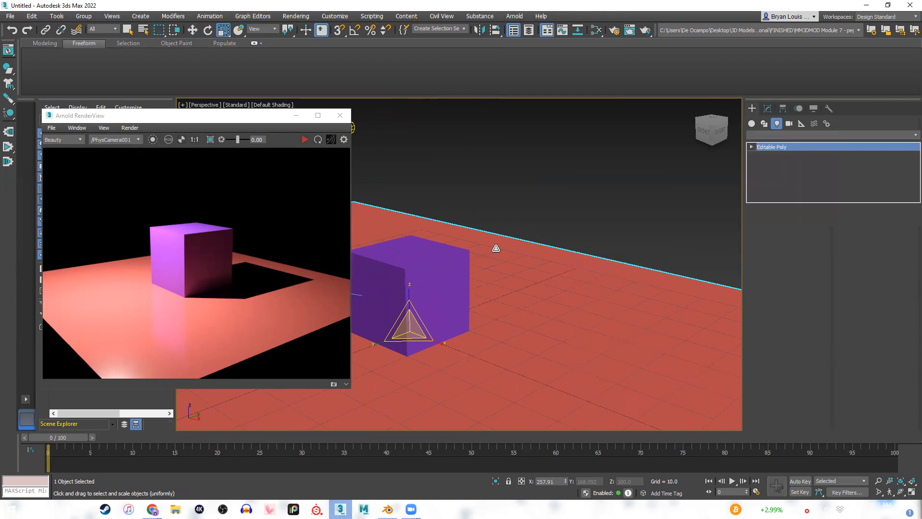
Select the plane's border edge behind the cube and extrude it upward into a wall reaching about Z 120.
{"action": "middle_click_drag", "start_coordinate": [575, 309], "coordinate": [540, 304], "text": "alt"}
{"action": "key", "text": "2"}
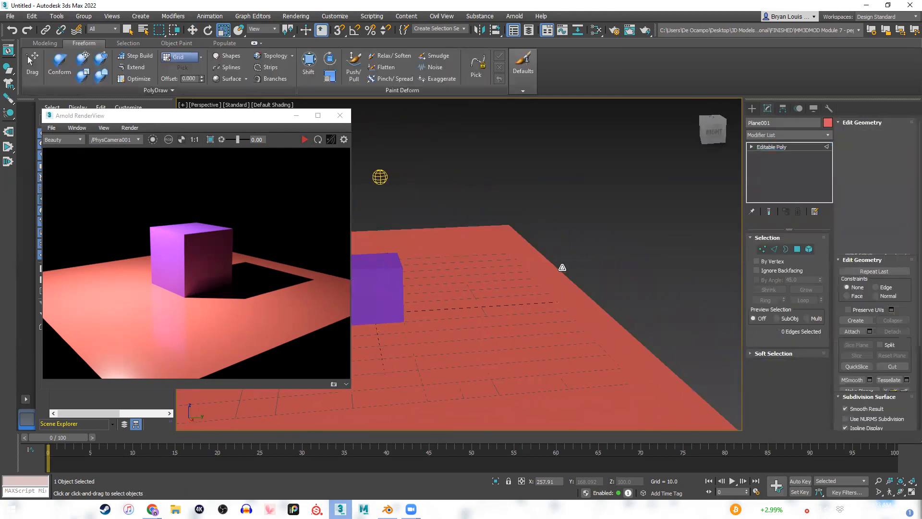
{"action": "left_click", "coordinate": [582, 288]}
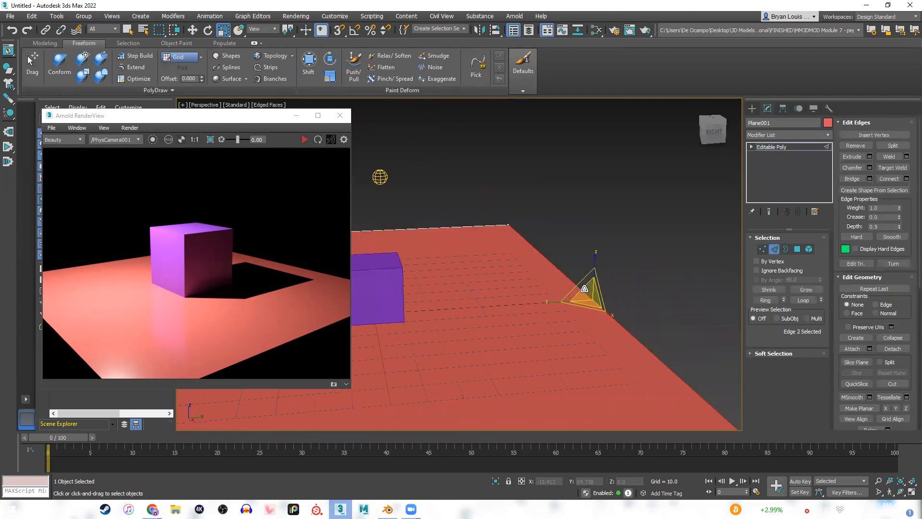
{"action": "left_click_drag", "start_coordinate": [595, 268], "coordinate": [604, 144], "text": "shift"}
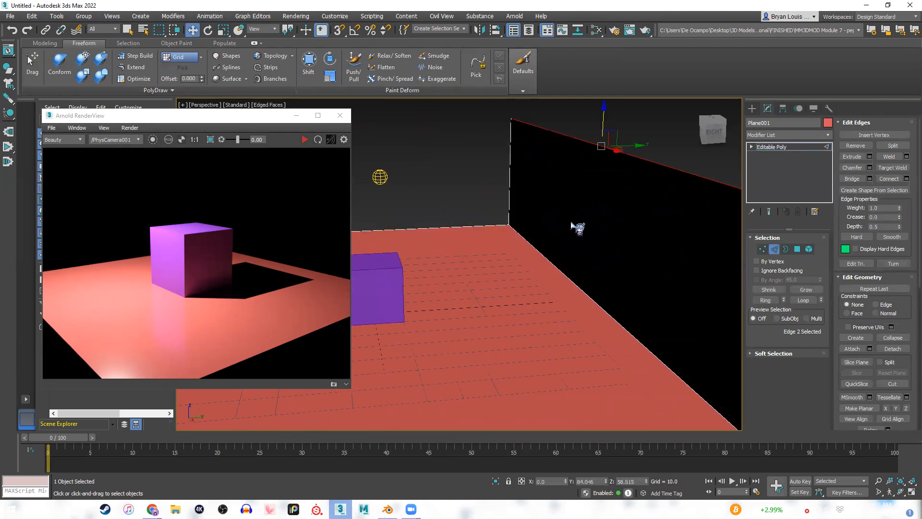
{"action": "scroll", "coordinate": [582, 243], "scroll_direction": "down", "scroll_amount": 3}
{"action": "middle_click_drag", "start_coordinate": [534, 259], "coordinate": [531, 291]}
{"action": "left_click_drag", "start_coordinate": [548, 201], "coordinate": [552, 109]}
{"action": "middle_click_drag", "start_coordinate": [494, 277], "coordinate": [728, 271], "text": "alt"}
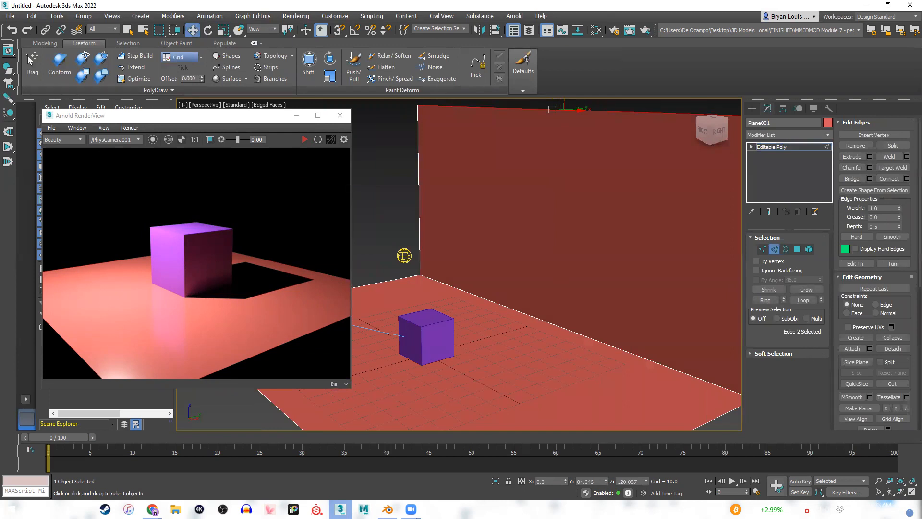
Try to chamfer the edge where the floor meets the wall by 15.075 with 9 segments.
{"action": "middle_click_drag", "start_coordinate": [546, 313], "coordinate": [521, 303]}
{"action": "left_click", "coordinate": [521, 302]}
{"action": "middle_click_drag", "start_coordinate": [664, 325], "coordinate": [687, 340]}
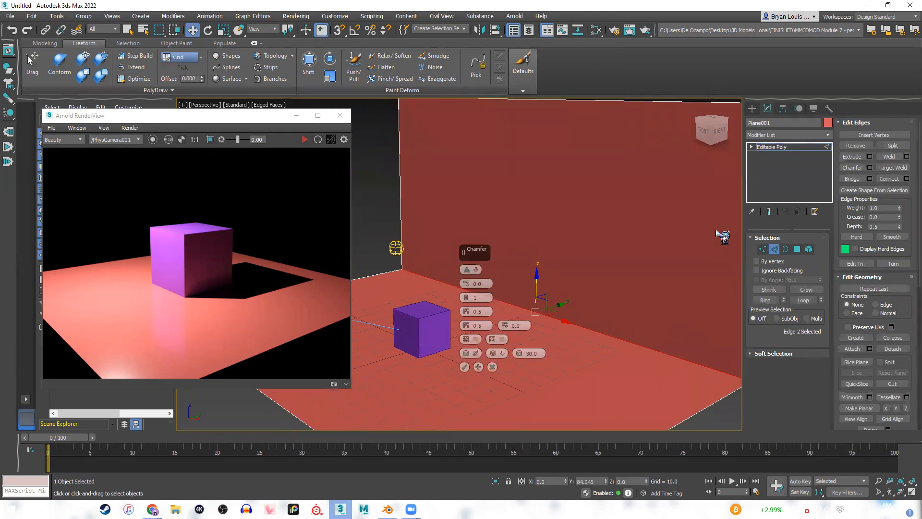
{"action": "left_click_drag", "start_coordinate": [466, 284], "coordinate": [490, 232]}
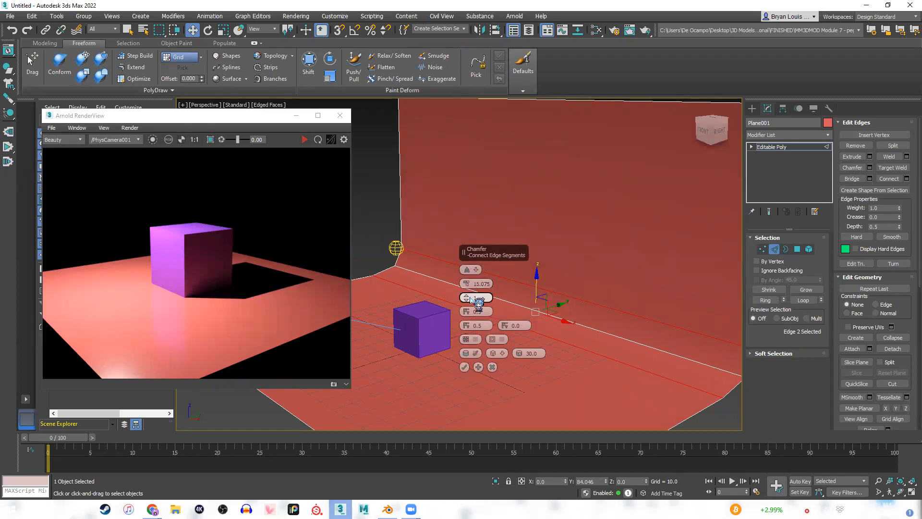
{"action": "left_click_drag", "start_coordinate": [474, 299], "coordinate": [470, 282]}
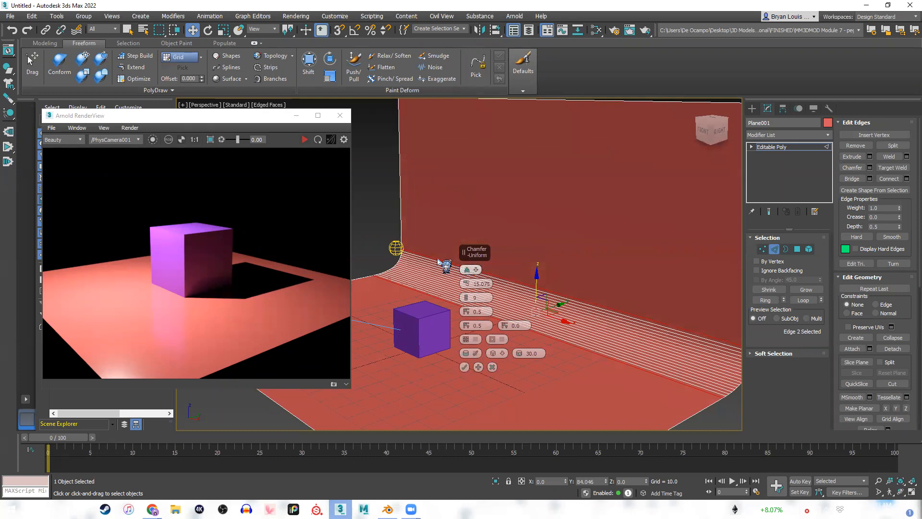
{"action": "left_click", "coordinate": [384, 222]}
{"action": "middle_click_drag", "start_coordinate": [515, 286], "coordinate": [540, 328], "text": "alt"}
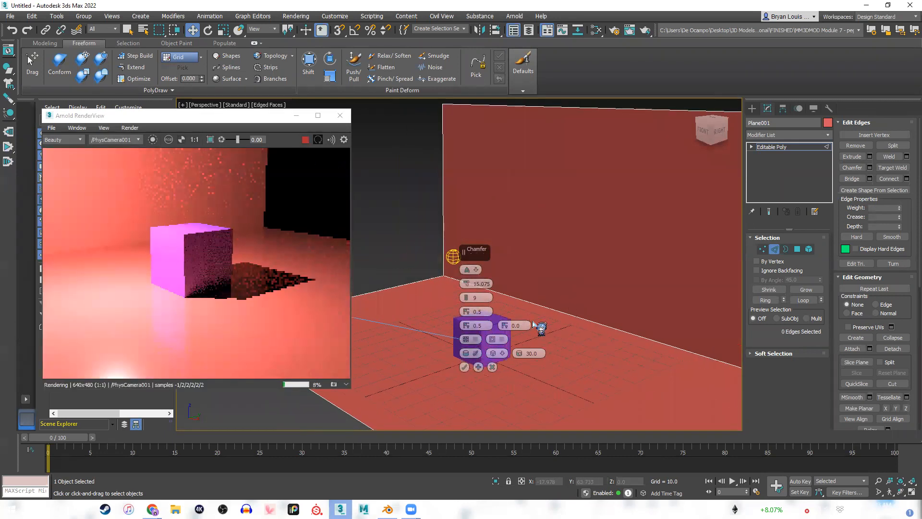
{"action": "left_click", "coordinate": [464, 368]}
Reselect the edge between floor and wall and chamfer it by 15.075 into a smooth curved backdrop.
{"action": "middle_click_drag", "start_coordinate": [609, 311], "coordinate": [573, 293], "text": "alt"}
{"action": "key", "text": "r"}
{"action": "key", "text": "z"}
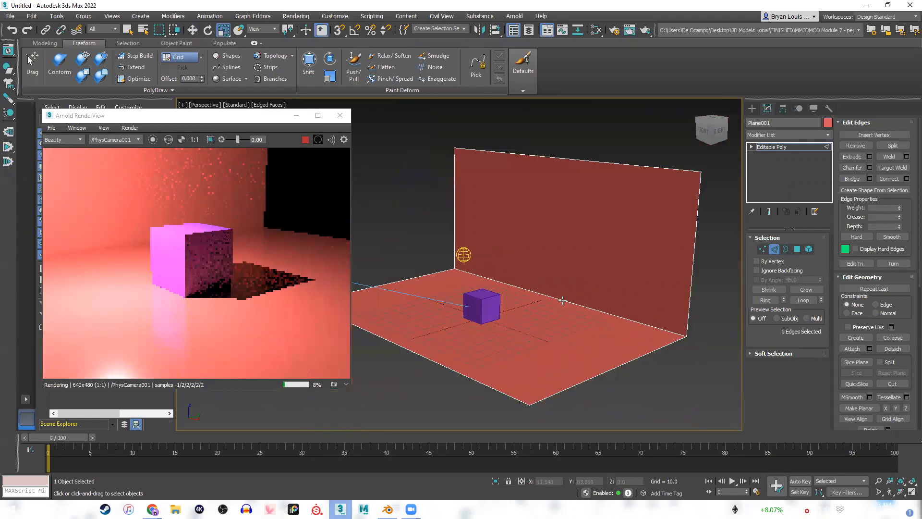
{"action": "middle_click_drag", "start_coordinate": [566, 304], "coordinate": [569, 309]}
{"action": "right_click", "coordinate": [595, 261]}
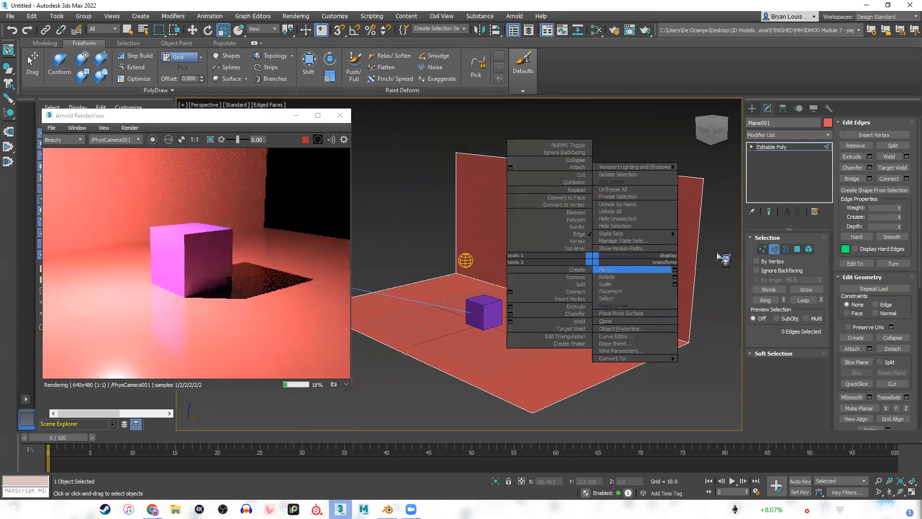
{"action": "left_click", "coordinate": [521, 291]}
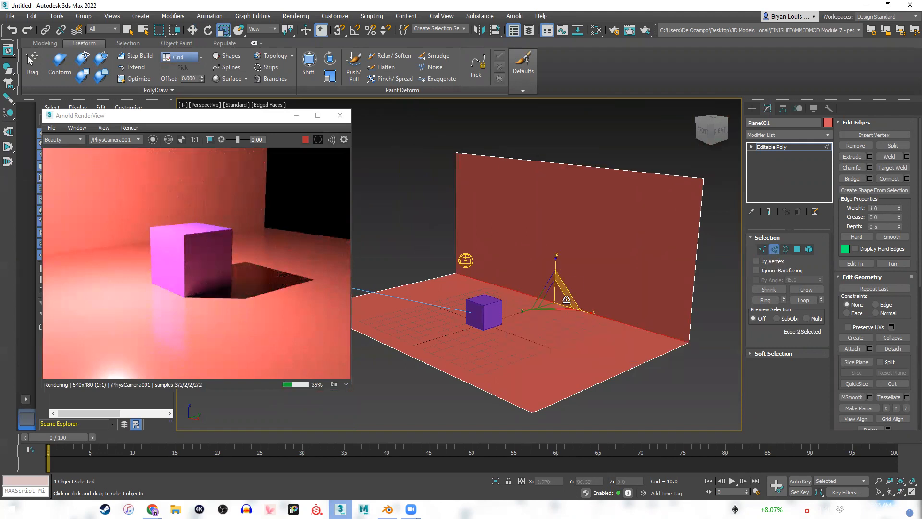
{"action": "key", "text": "z"}
{"action": "left_click", "coordinate": [869, 168]}
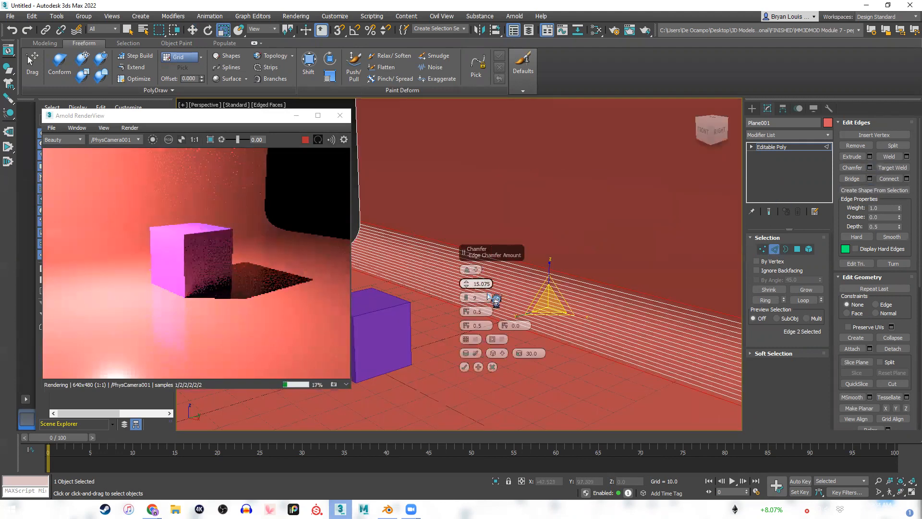
{"action": "left_click", "coordinate": [465, 367]}
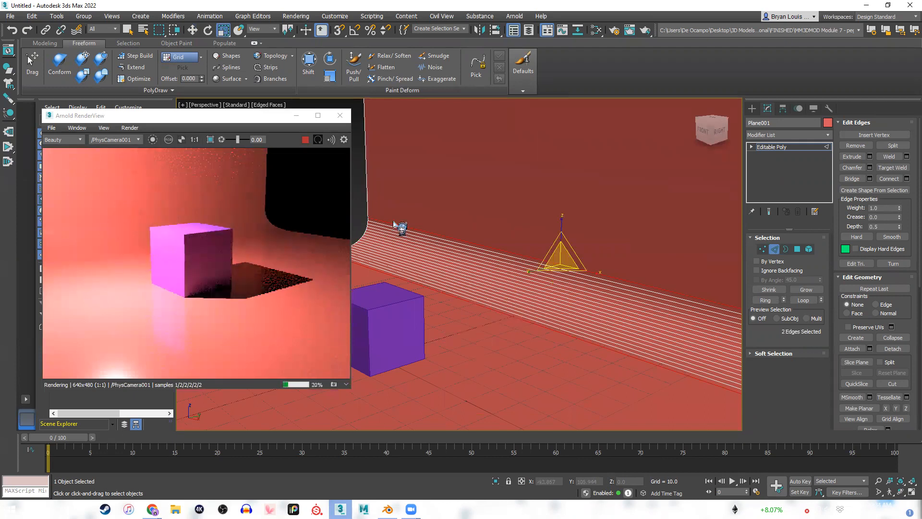
Close the render window, frame the cube against the curved backdrop and create a physical camera from the perspective view.
{"action": "left_click", "coordinate": [340, 116]}
{"action": "middle_click_drag", "start_coordinate": [589, 282], "coordinate": [425, 295]}
{"action": "scroll", "coordinate": [564, 264], "scroll_direction": "down", "scroll_amount": 2}
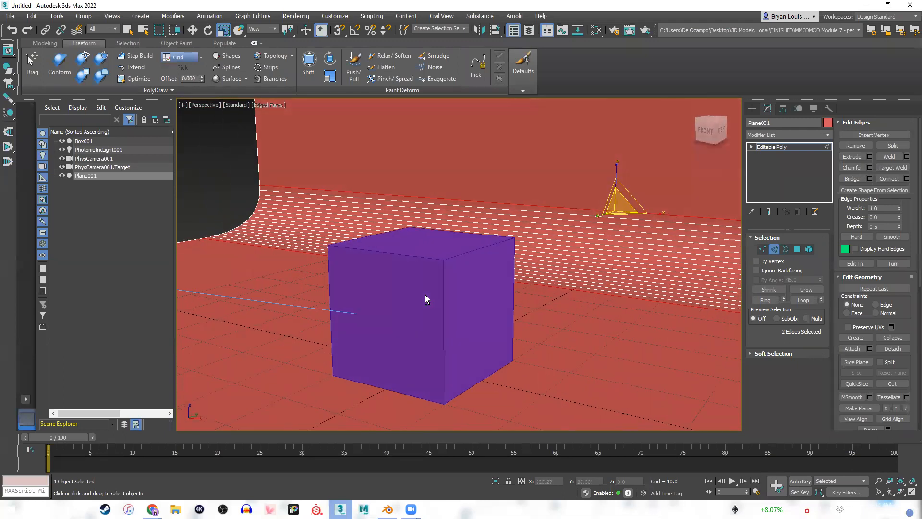
{"action": "left_click", "coordinate": [757, 109]}
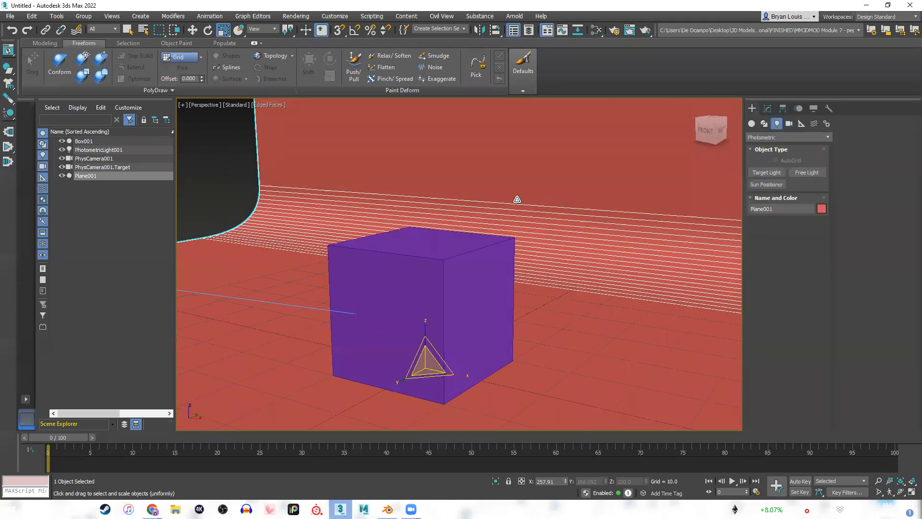
{"action": "left_click_drag", "start_coordinate": [461, 377], "coordinate": [561, 399]}
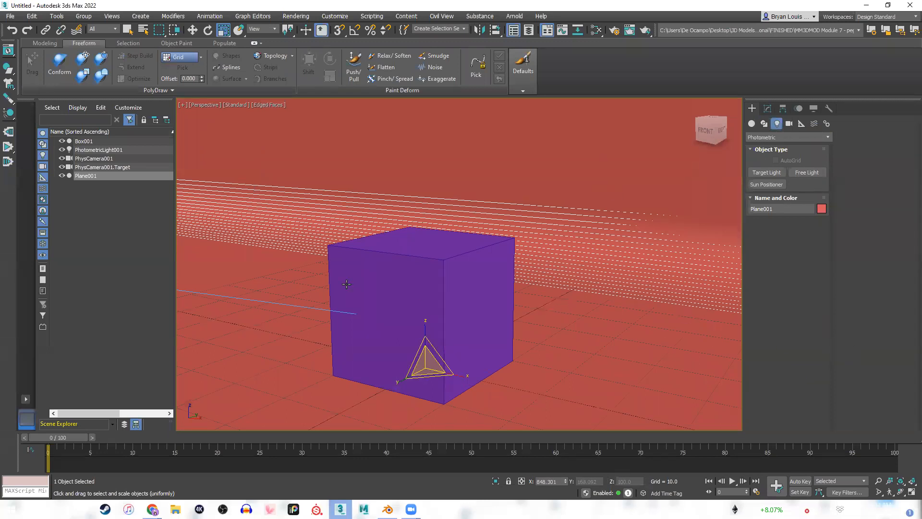
{"action": "middle_click_drag", "start_coordinate": [341, 262], "coordinate": [414, 222]}
{"action": "key", "text": "ctrl+c"}
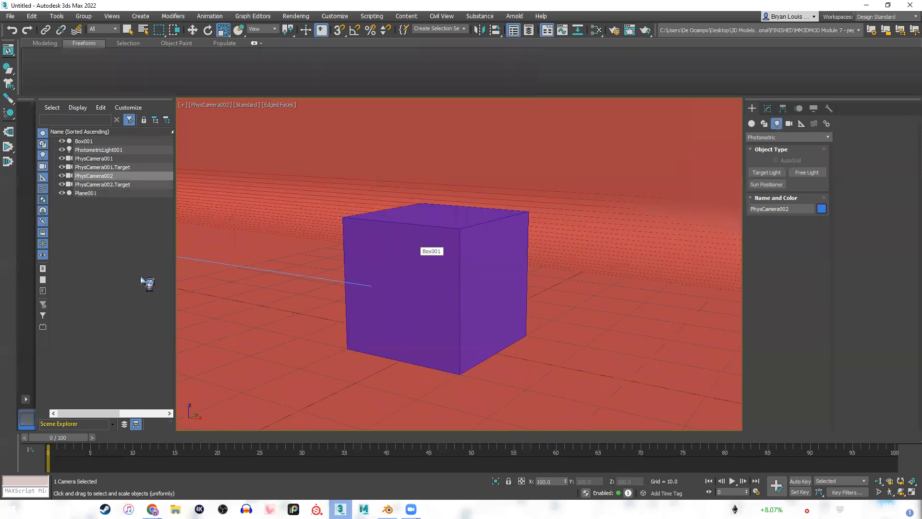
Delete the old camera PhysCamera001 with its target and return to a wider perspective view of the scene.
{"action": "left_click", "coordinate": [113, 158]}
{"action": "left_click", "coordinate": [126, 167], "text": "ctrl"}
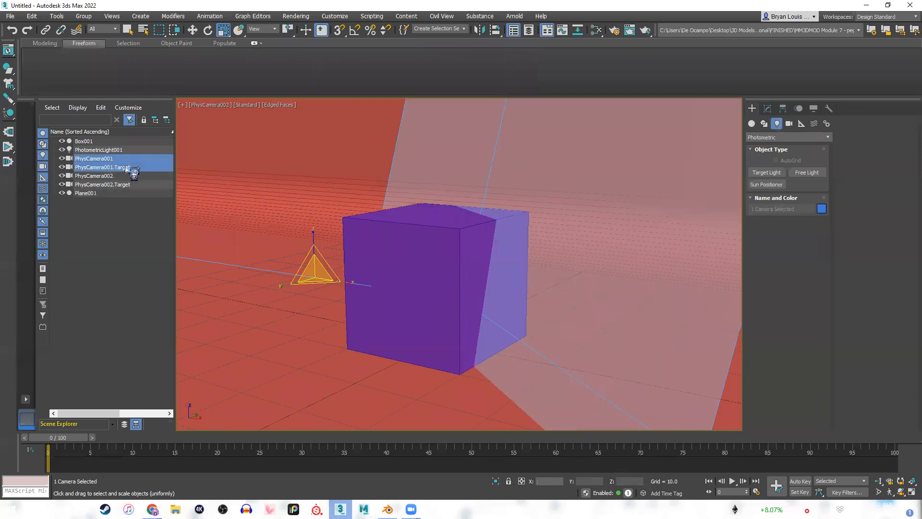
{"action": "key", "text": "Delete"}
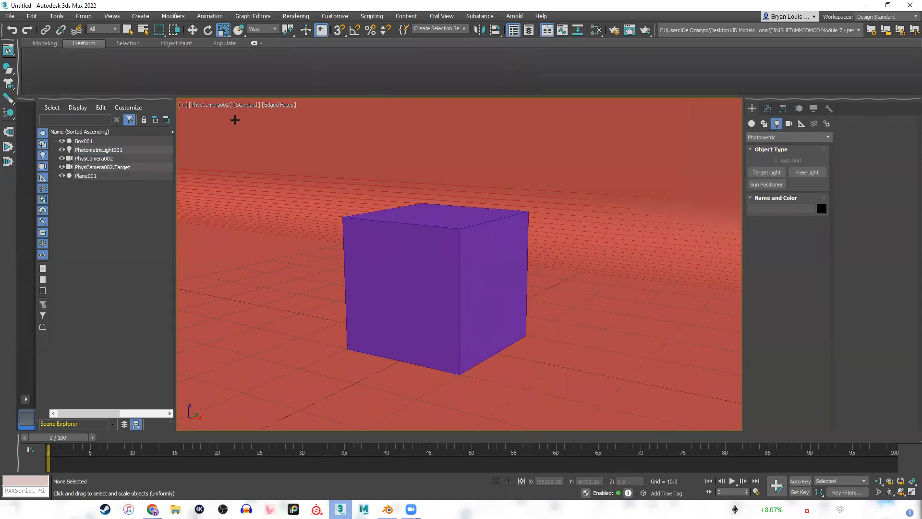
{"action": "key", "text": "p"}
{"action": "scroll", "coordinate": [381, 144], "scroll_direction": "down", "scroll_amount": 5}
{"action": "middle_click_drag", "start_coordinate": [381, 145], "coordinate": [411, 247], "text": "alt"}
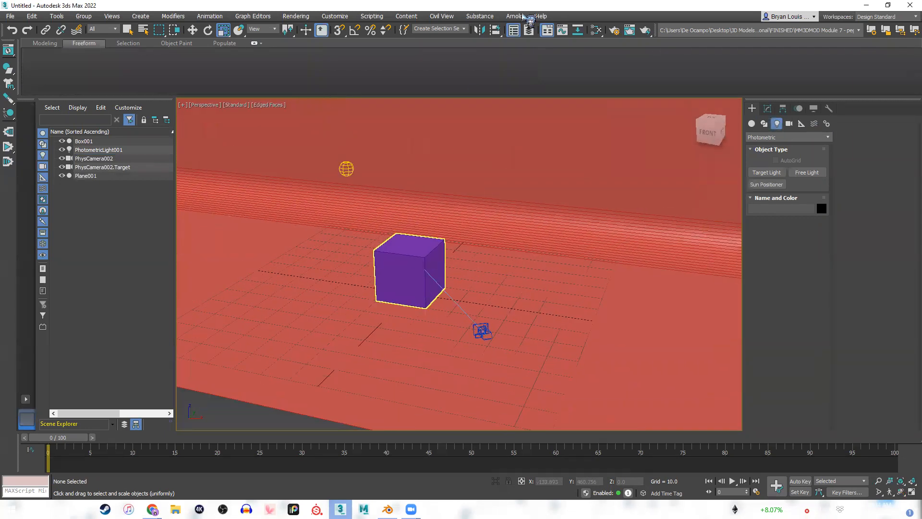
Reopen the Arnold RenderView, start the live render and set its camera to PhysCamera002.
{"action": "left_click", "coordinate": [515, 16]}
{"action": "left_click", "coordinate": [559, 31]}
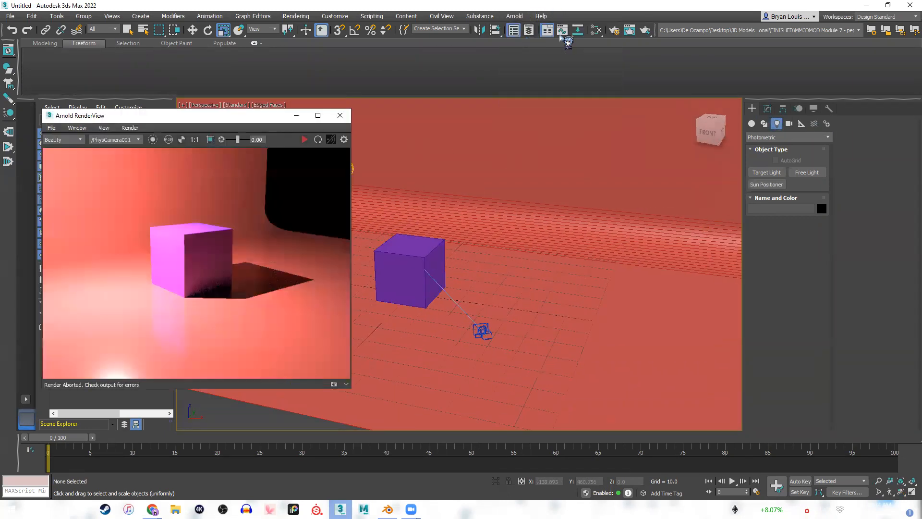
{"action": "left_click", "coordinate": [305, 140]}
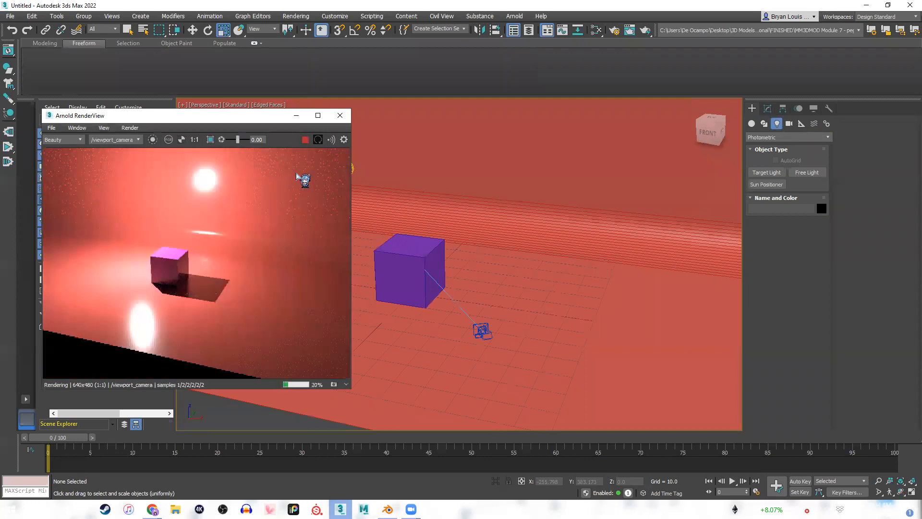
{"action": "left_click", "coordinate": [117, 139]}
{"action": "left_click", "coordinate": [111, 159]}
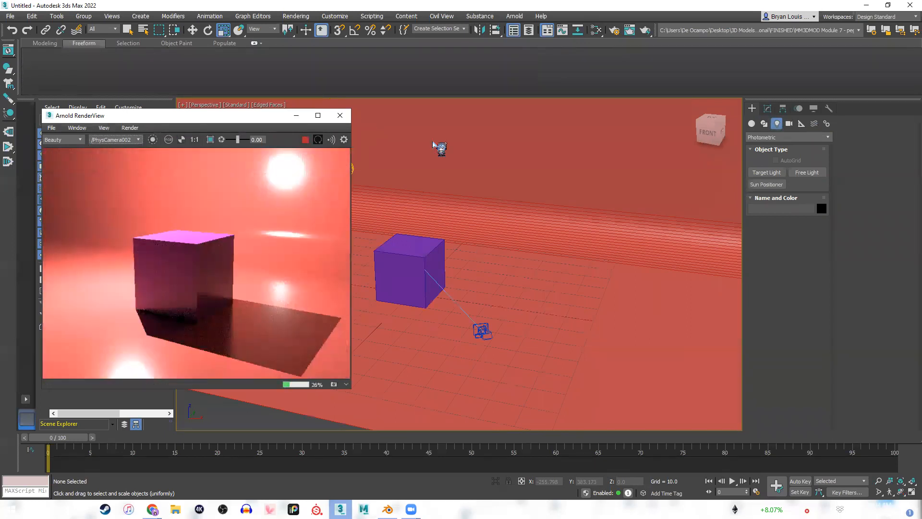
{"action": "left_click_drag", "start_coordinate": [192, 116], "coordinate": [708, 110]}
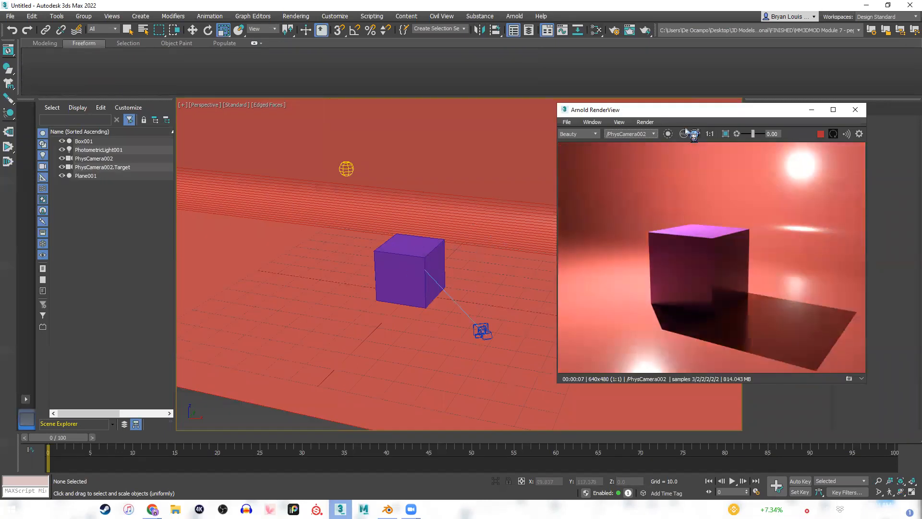
{"action": "left_click_drag", "start_coordinate": [717, 114], "coordinate": [590, 179]}
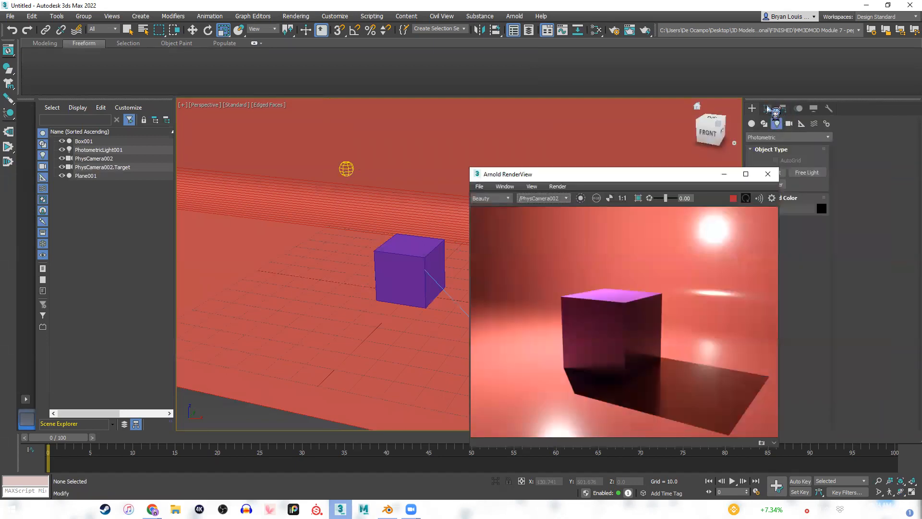
Select the photometric light for modification and set its light distribution to Spotlight.
{"action": "left_click", "coordinate": [769, 109]}
{"action": "left_click_drag", "start_coordinate": [661, 178], "coordinate": [211, 182]}
{"action": "left_click", "coordinate": [347, 168]}
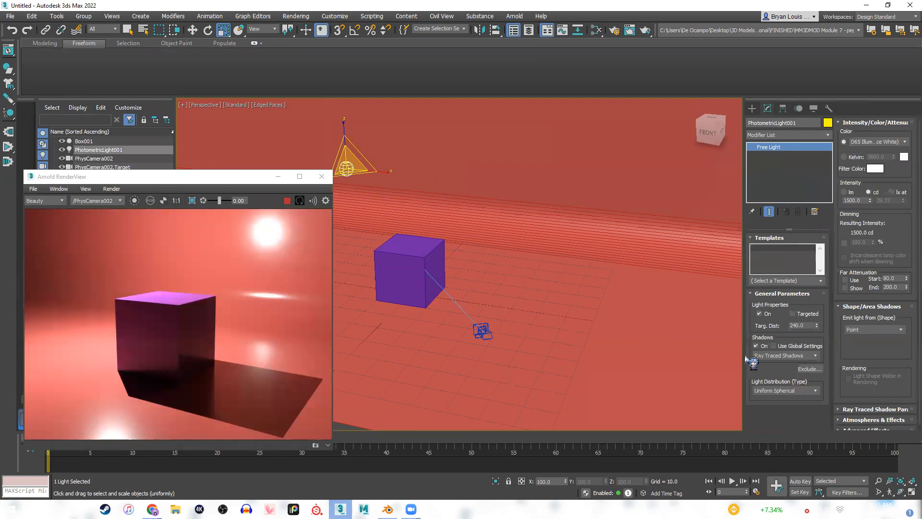
{"action": "left_click", "coordinate": [807, 390]}
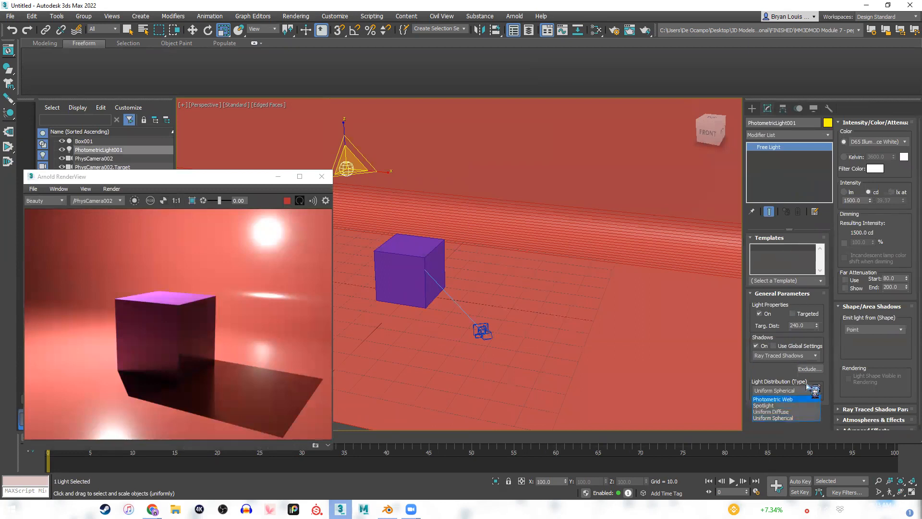
{"action": "left_click", "coordinate": [803, 390]}
{"action": "left_click", "coordinate": [808, 392]}
{"action": "left_click", "coordinate": [778, 406]}
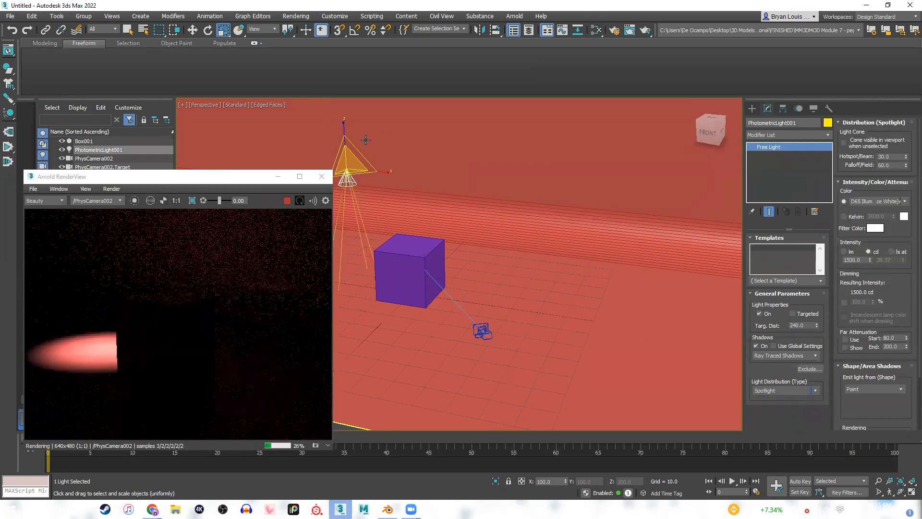
Move the photometric light above the cube to about X -5, Y 6, Z 75.
{"action": "key", "text": "w"}
{"action": "left_click_drag", "start_coordinate": [382, 169], "coordinate": [424, 66]}
{"action": "middle_click_drag", "start_coordinate": [455, 171], "coordinate": [469, 210]}
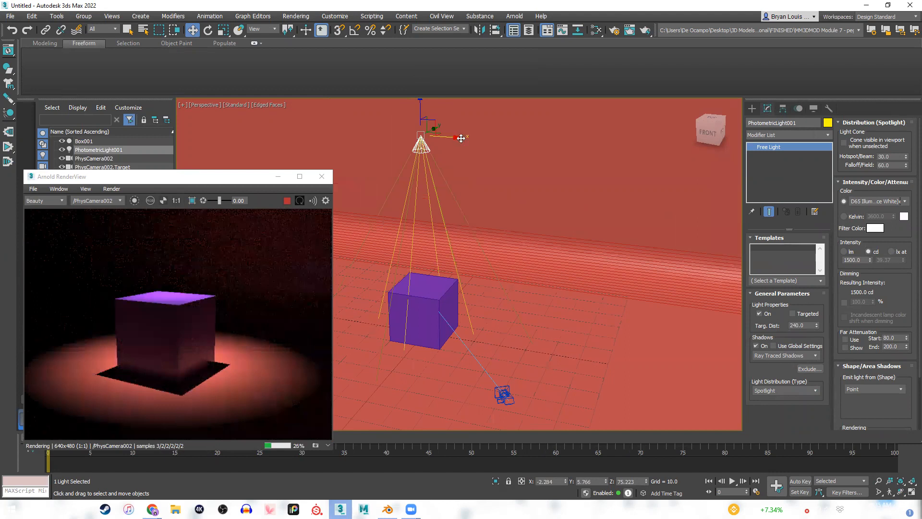
{"action": "left_click_drag", "start_coordinate": [468, 139], "coordinate": [454, 137]}
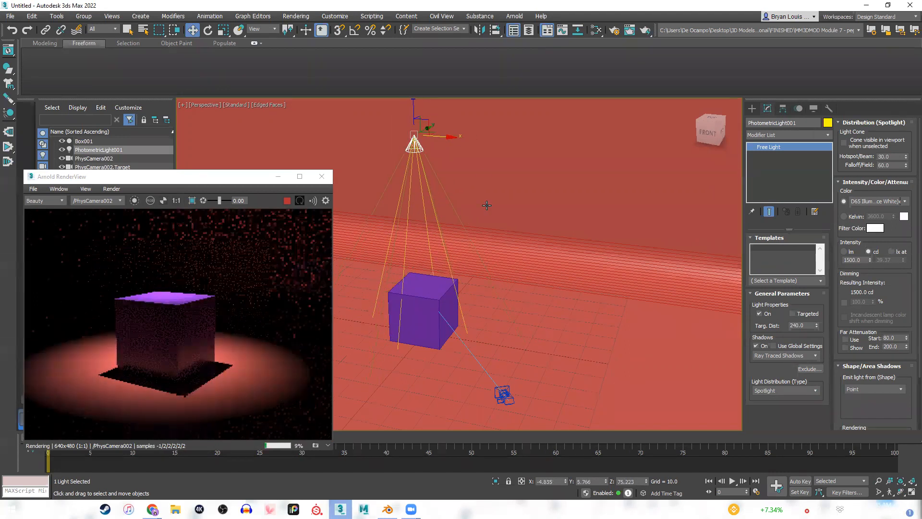
Try the Uniform Diffuse light distribution on the photometric light and switch it to Uniform Spherical.
{"action": "left_click", "coordinate": [793, 390]}
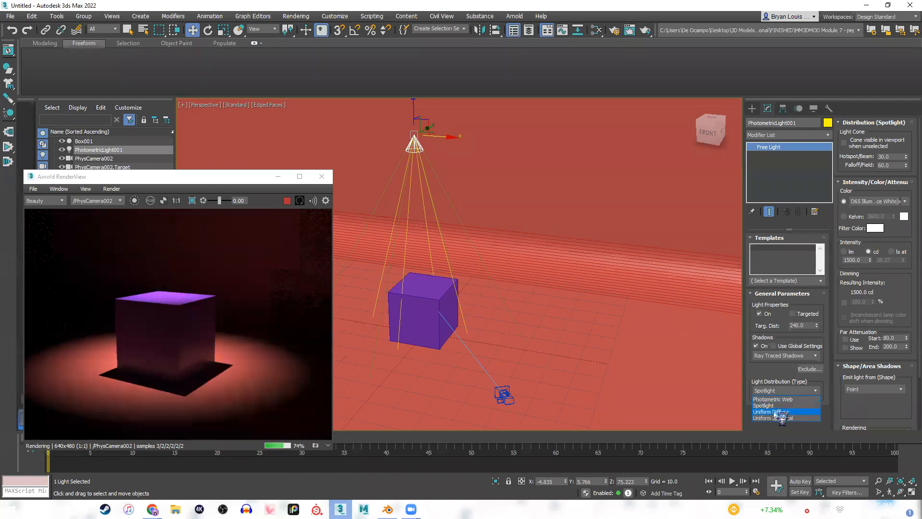
{"action": "left_click", "coordinate": [777, 412]}
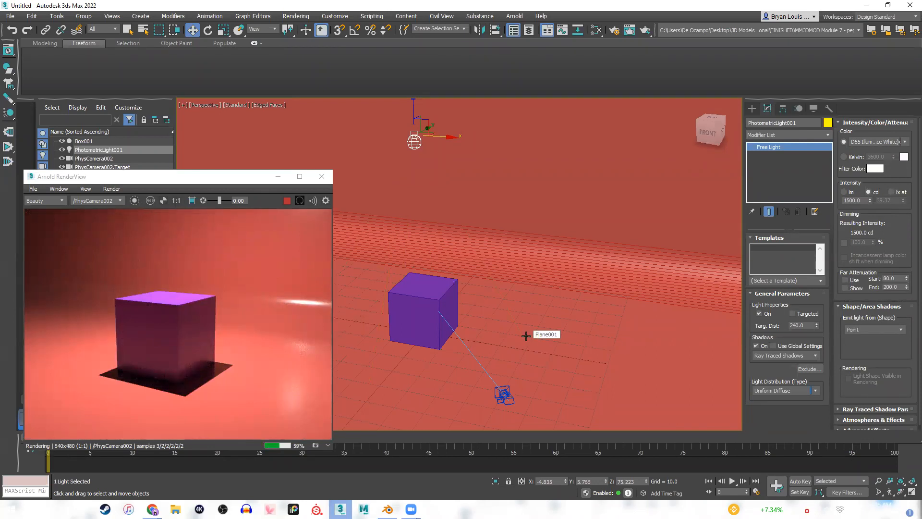
{"action": "left_click", "coordinate": [815, 391]}
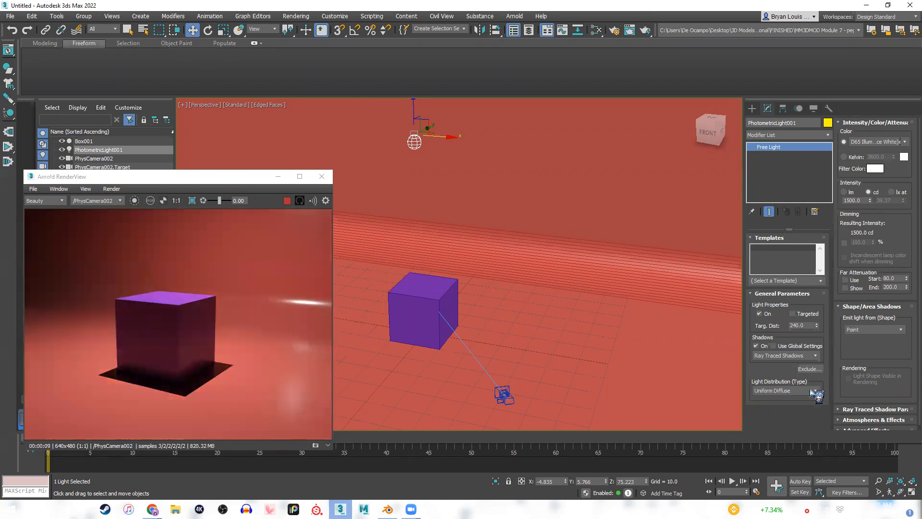
{"action": "left_click", "coordinate": [817, 390]}
{"action": "left_click", "coordinate": [790, 418]}
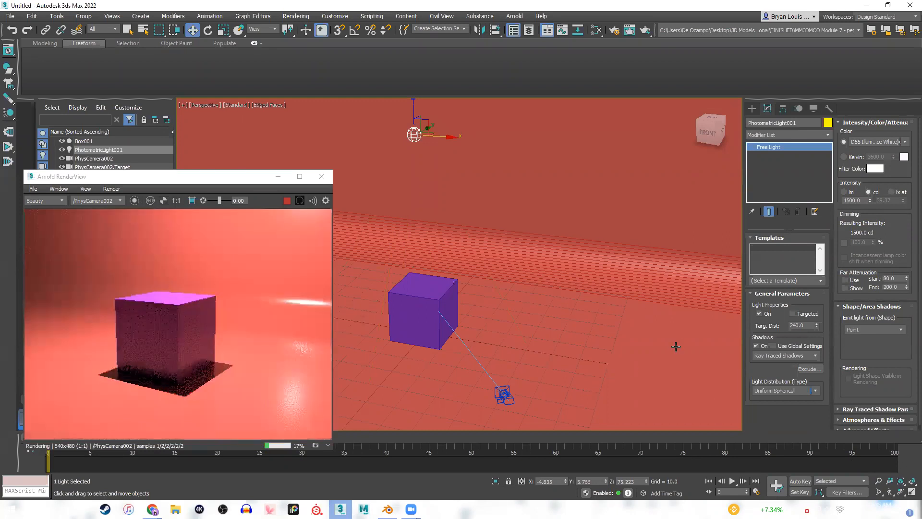
Try the Photometric Web distribution on the light and restore Uniform Spherical.
{"action": "left_click", "coordinate": [807, 391]}
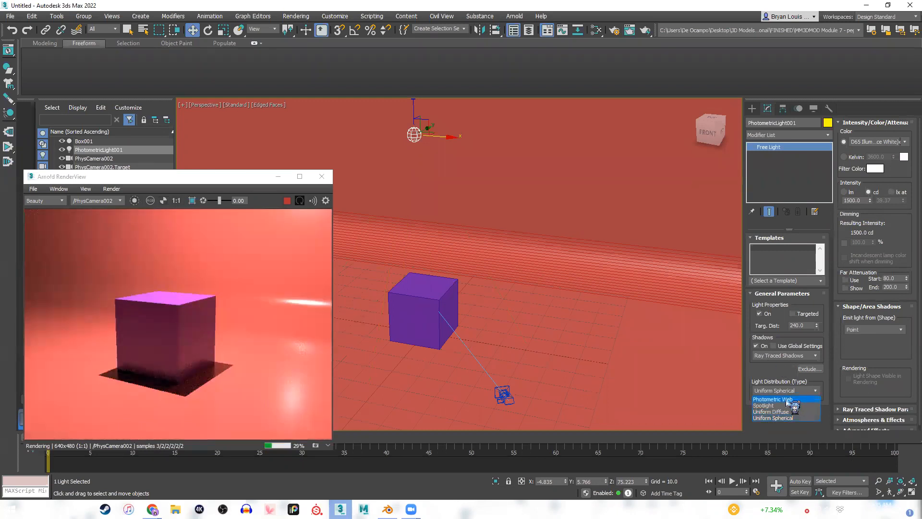
{"action": "left_click", "coordinate": [788, 400]}
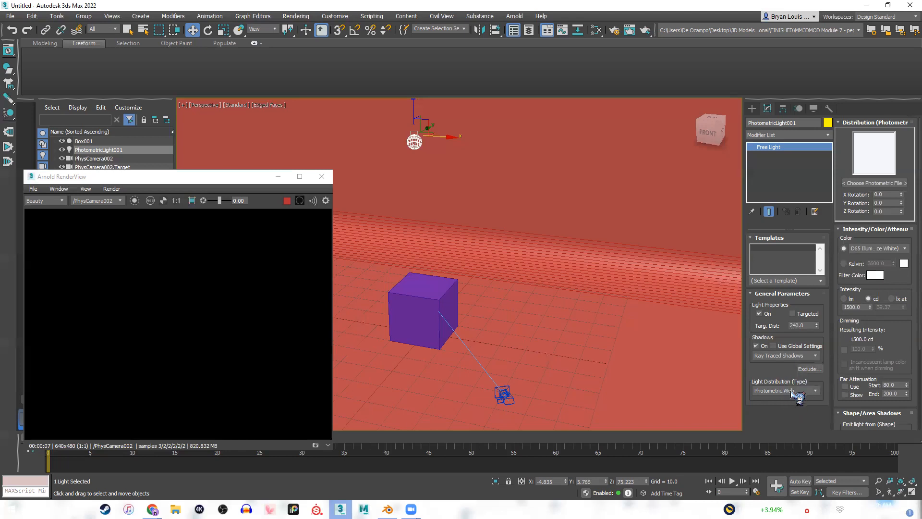
{"action": "left_click", "coordinate": [800, 391]}
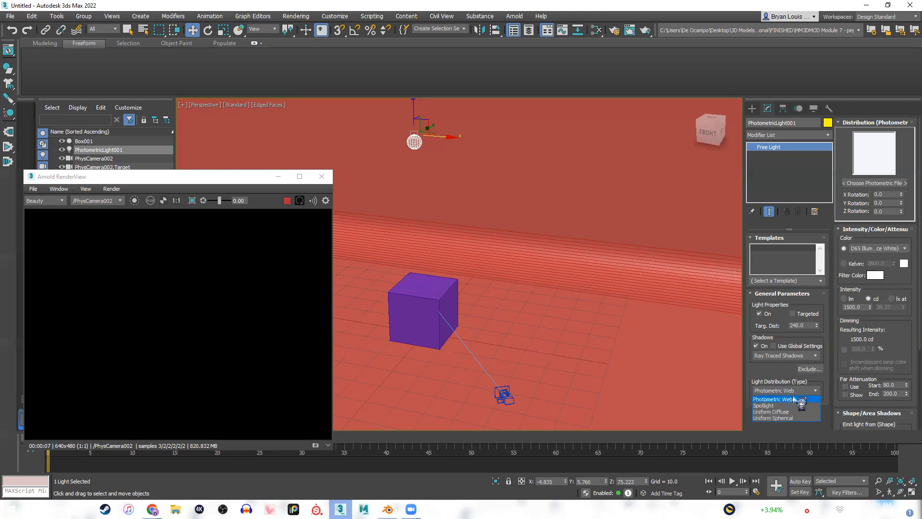
{"action": "left_click", "coordinate": [775, 418]}
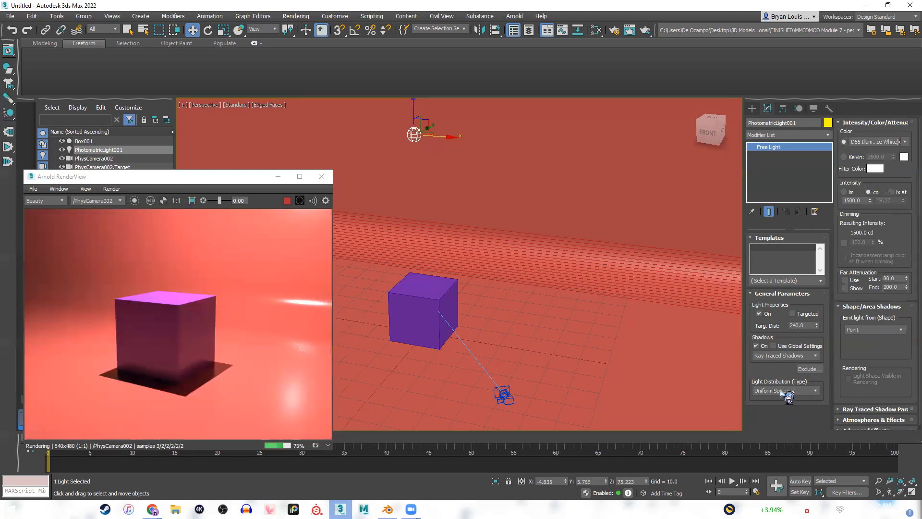
Browse the photometric light's preset colors, keeping D65 Illuminant (Reference White).
{"action": "left_click", "coordinate": [865, 142]}
{"action": "left_click", "coordinate": [867, 143]}
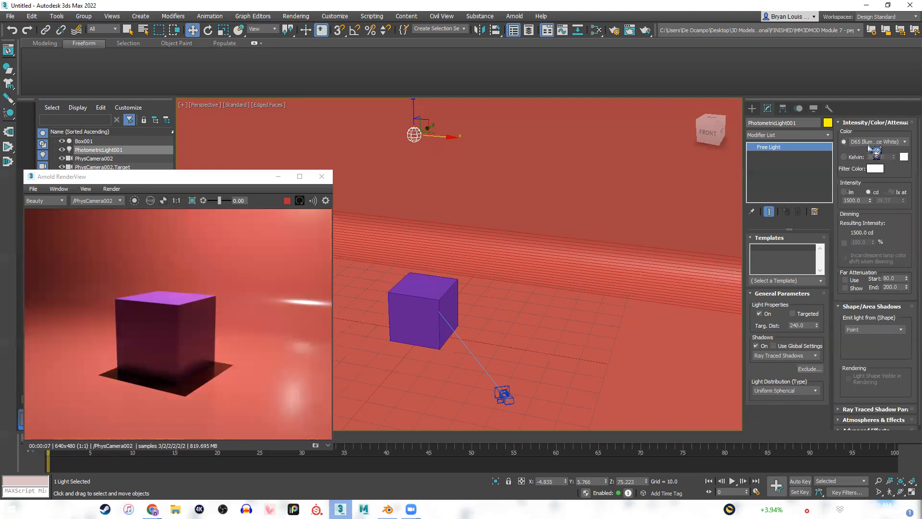
{"action": "left_click", "coordinate": [886, 143]}
{"action": "left_click", "coordinate": [887, 149]}
{"action": "left_click", "coordinate": [892, 143]}
{"action": "left_click", "coordinate": [895, 146]}
{"action": "left_click", "coordinate": [894, 143]}
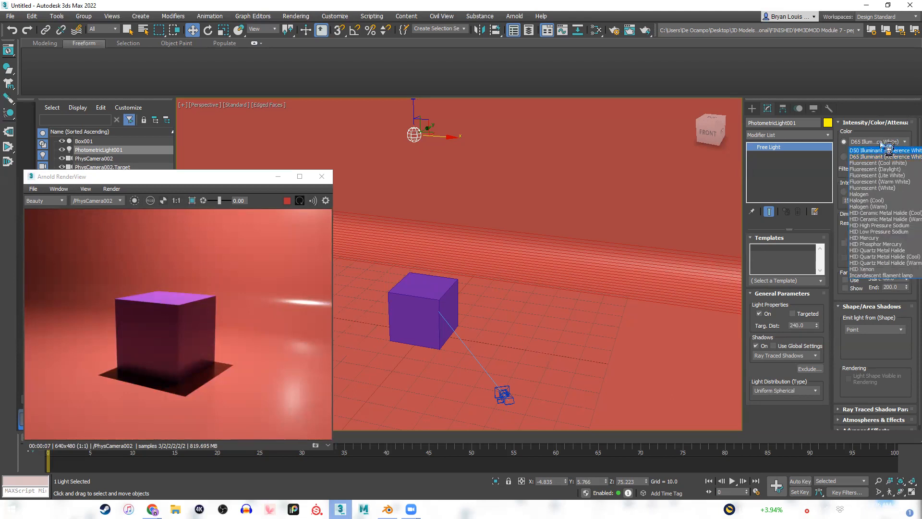
{"action": "left_click", "coordinate": [883, 142]}
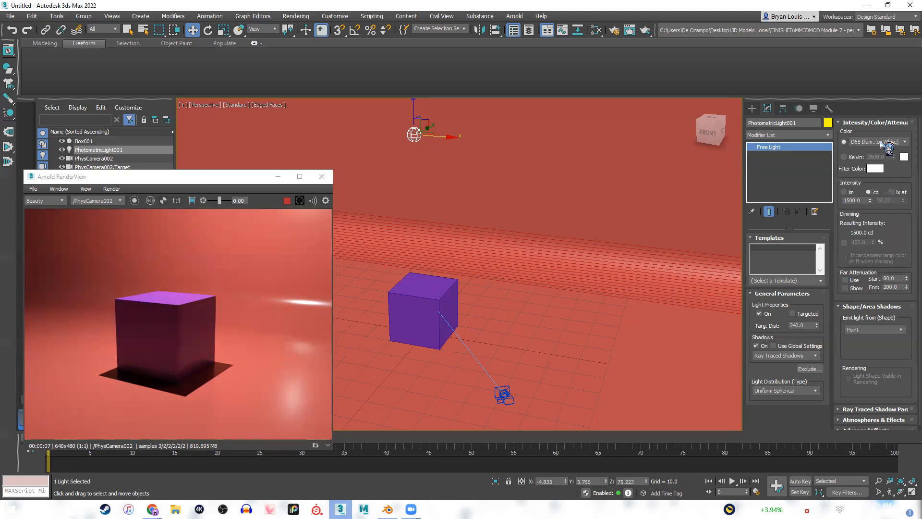
{"action": "left_click", "coordinate": [889, 142]}
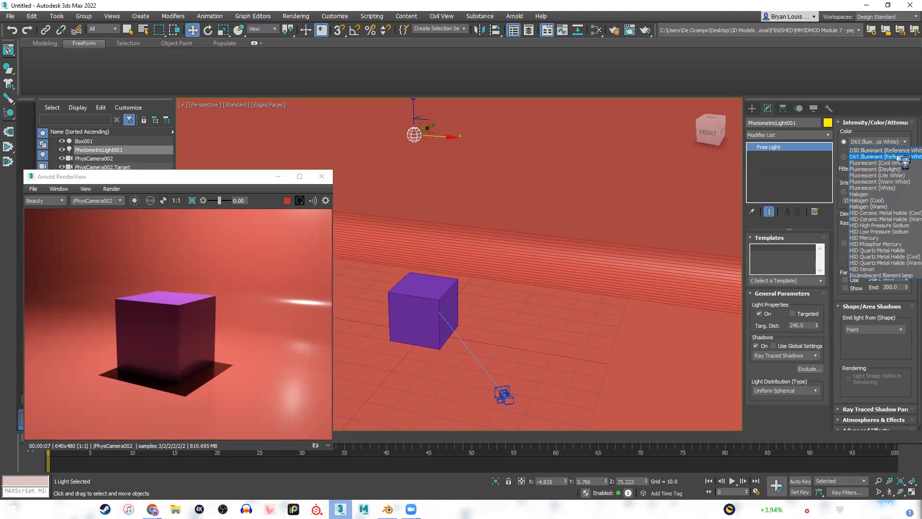
{"action": "left_click", "coordinate": [892, 141]}
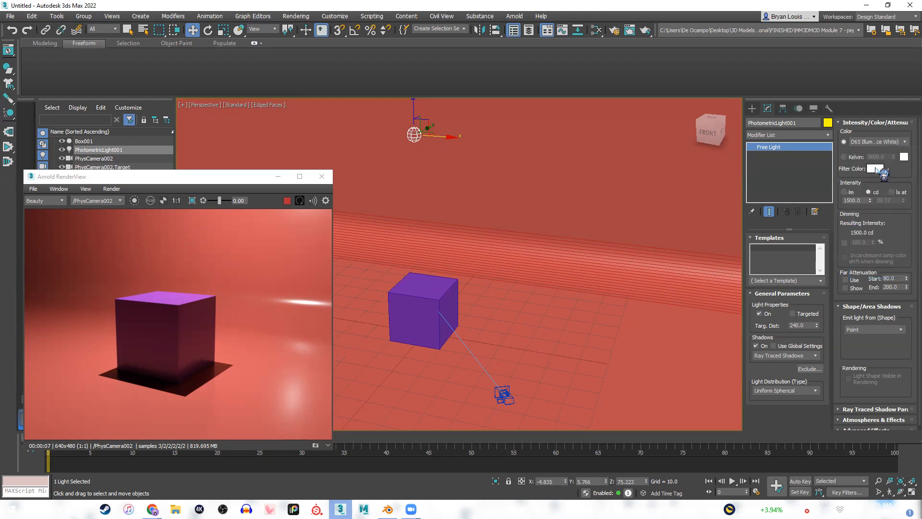
Set the photometric light's intensity to 1530 cd, keeping candela as the unit.
{"action": "left_click_drag", "start_coordinate": [870, 202], "coordinate": [872, 184]}
{"action": "left_click", "coordinate": [849, 192]}
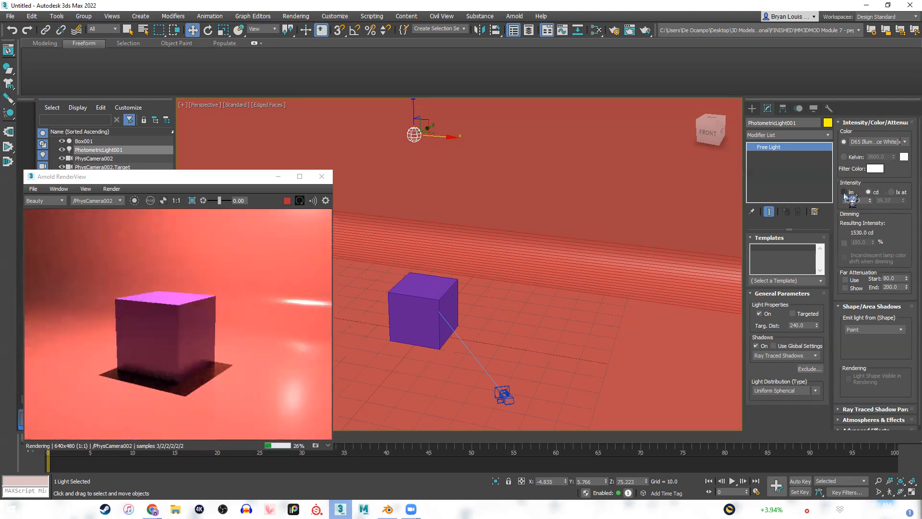
{"action": "left_click", "coordinate": [869, 193]}
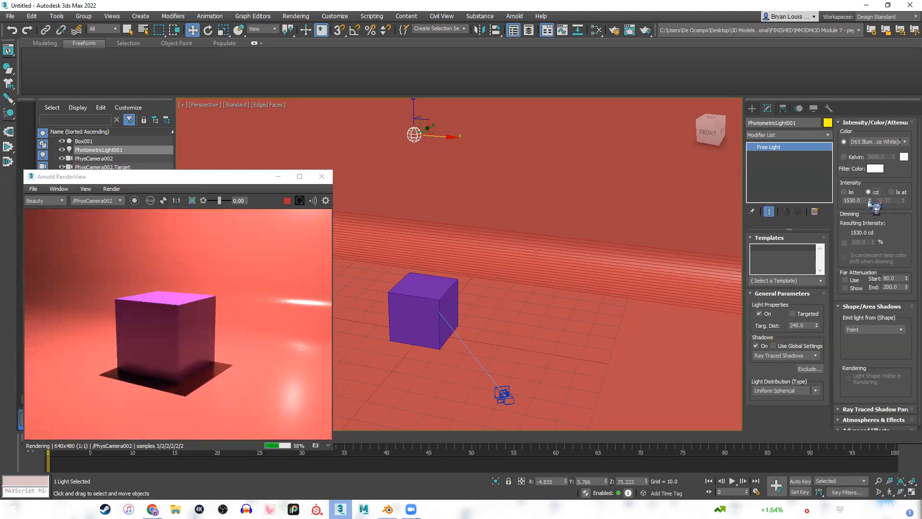
Try the Line emission shape on the photometric light and switch it back to Point.
{"action": "left_click", "coordinate": [894, 329]}
{"action": "left_click", "coordinate": [875, 337]}
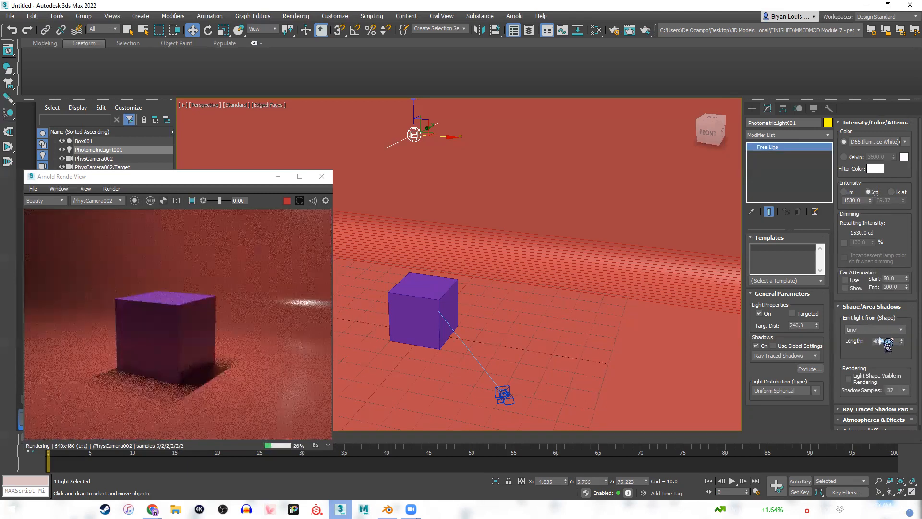
{"action": "left_click", "coordinate": [899, 330]}
{"action": "left_click", "coordinate": [882, 337]}
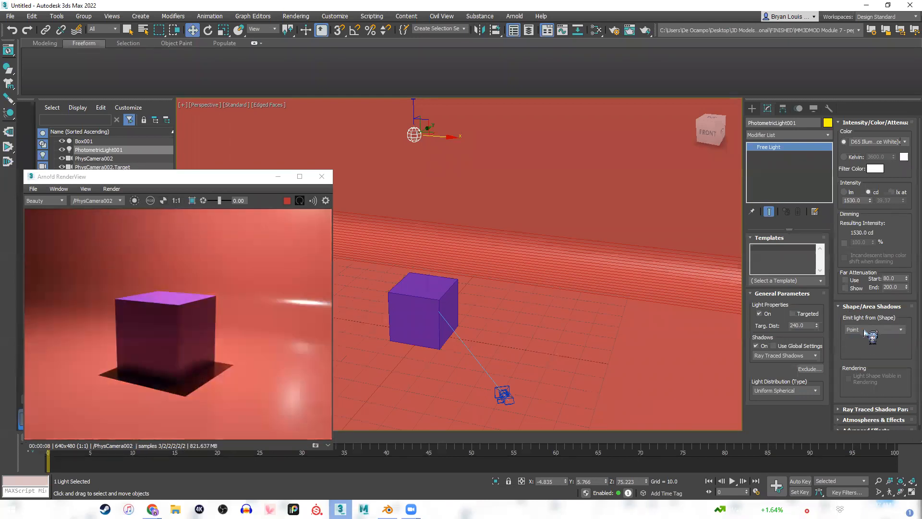
{"action": "left_click", "coordinate": [865, 331]}
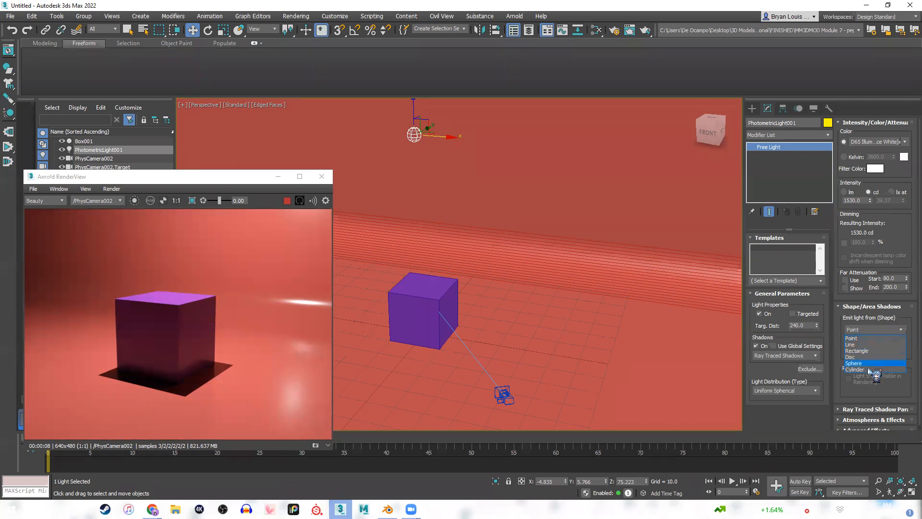
{"action": "left_click", "coordinate": [858, 340]}
Try the Sphere emission shape on the photometric light and restore Point.
{"action": "left_click", "coordinate": [874, 330]}
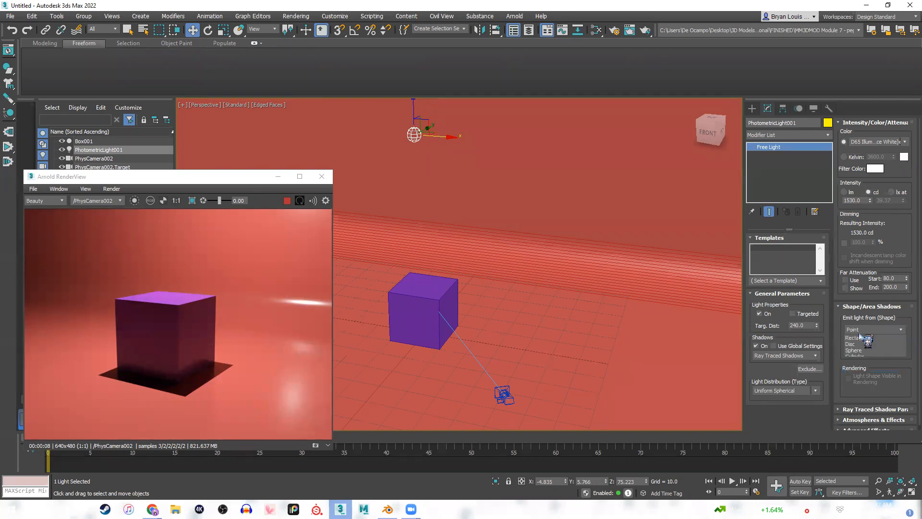
{"action": "left_click", "coordinate": [854, 363]}
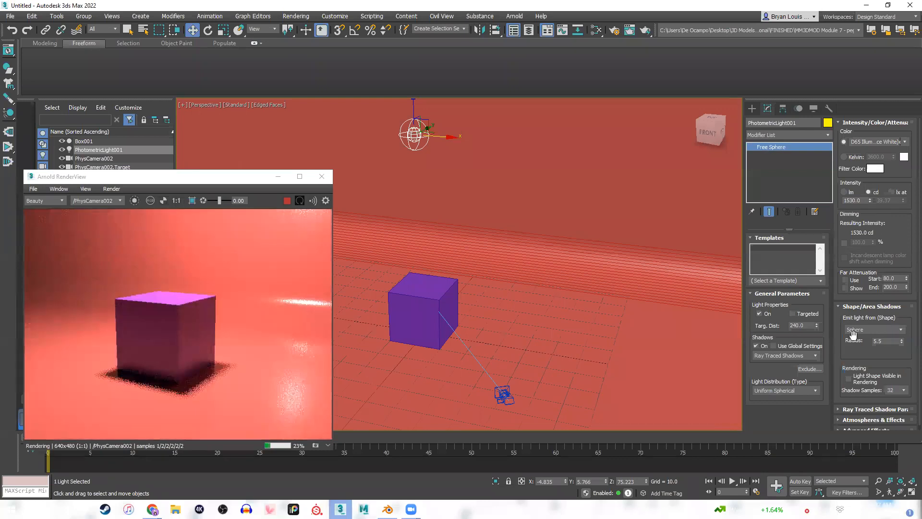
{"action": "left_click", "coordinate": [860, 330]}
{"action": "left_click", "coordinate": [879, 336]}
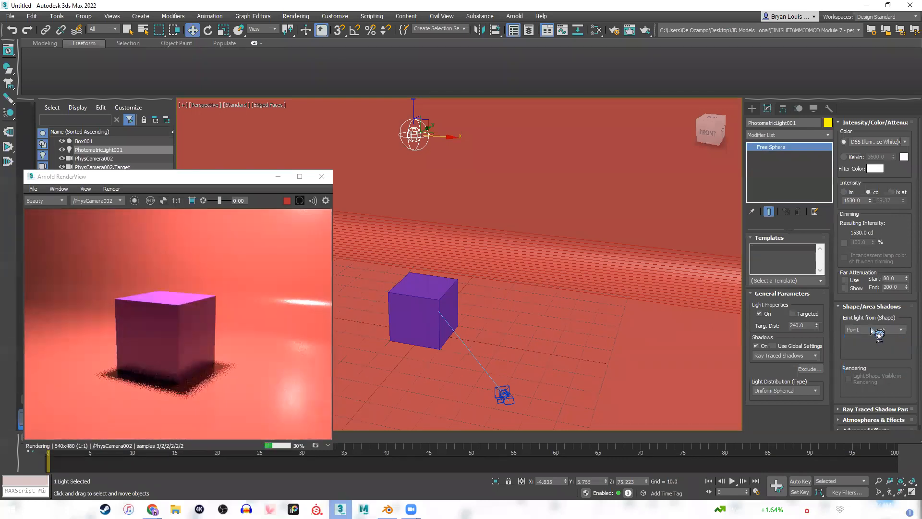
Set the light's emission shape to Sphere and reposition the Arnold render window, enlarging the cube and its shadow.
{"action": "left_click", "coordinate": [877, 330]}
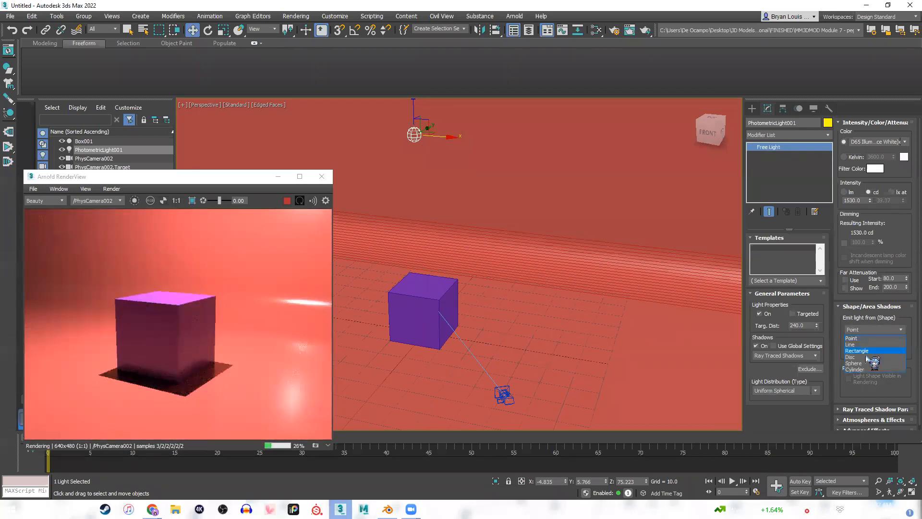
{"action": "left_click", "coordinate": [866, 364]}
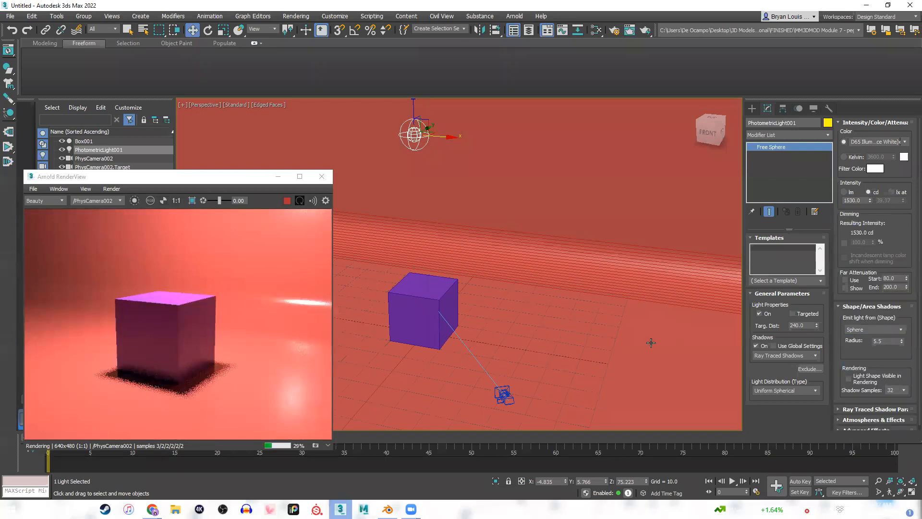
{"action": "left_click_drag", "start_coordinate": [213, 178], "coordinate": [421, 139]}
{"action": "scroll", "coordinate": [406, 304], "scroll_direction": "up", "scroll_amount": 5}
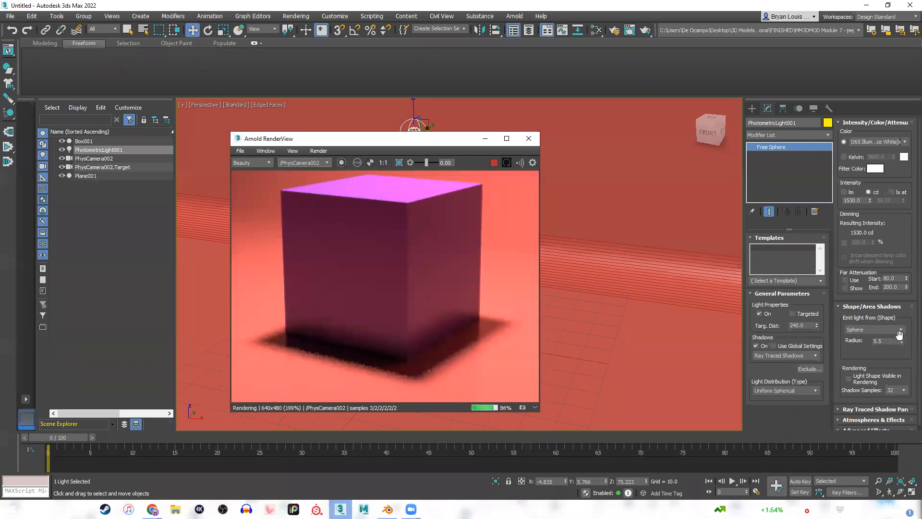
Alternate the light's emission shape between Point and Sphere to compare the cube's shadow edges, ending on Sphere.
{"action": "left_click", "coordinate": [874, 329]}
{"action": "left_click", "coordinate": [876, 337]}
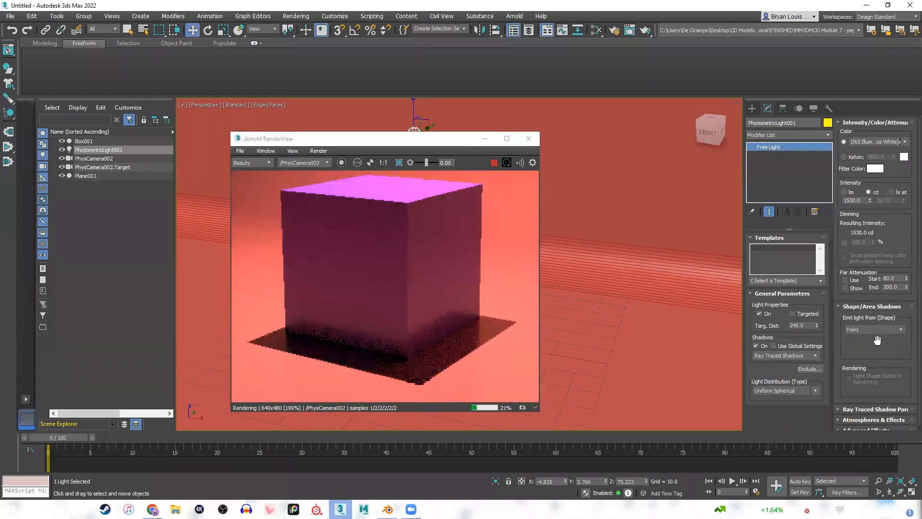
{"action": "left_click", "coordinate": [901, 330]}
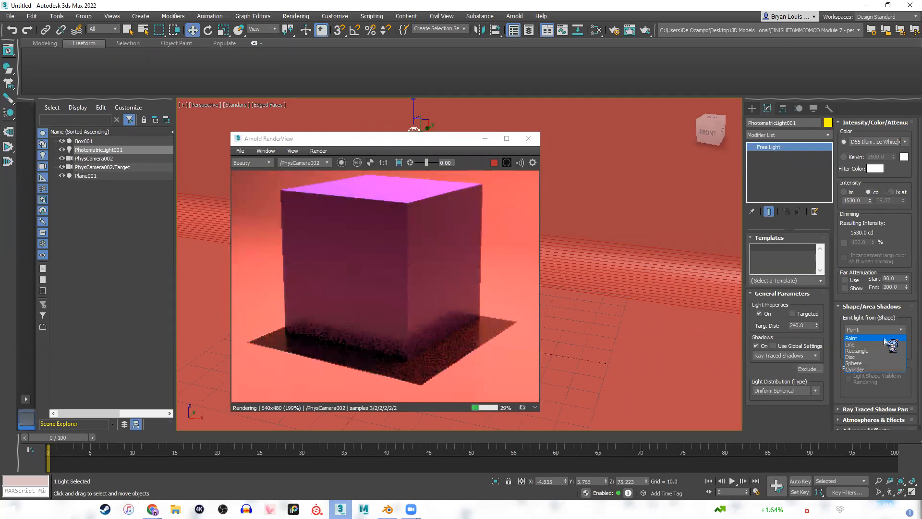
{"action": "left_click", "coordinate": [863, 364]}
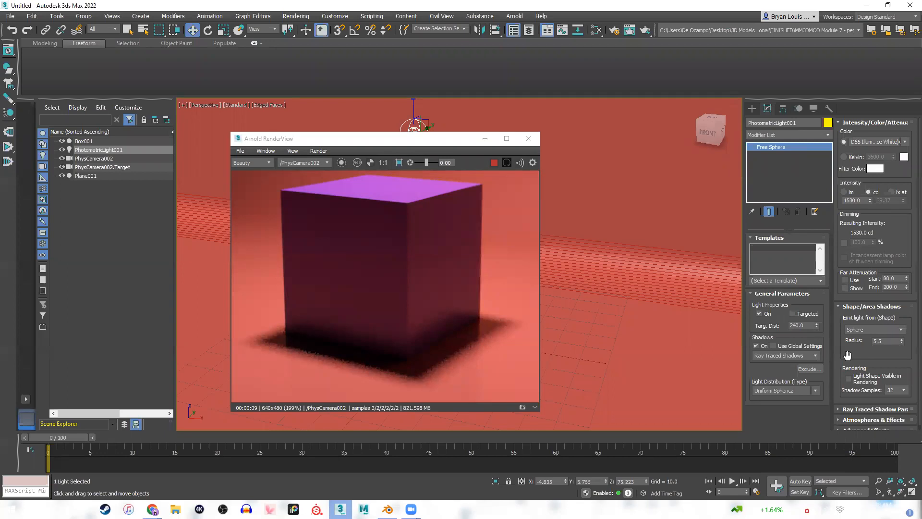
{"action": "left_click", "coordinate": [882, 330]}
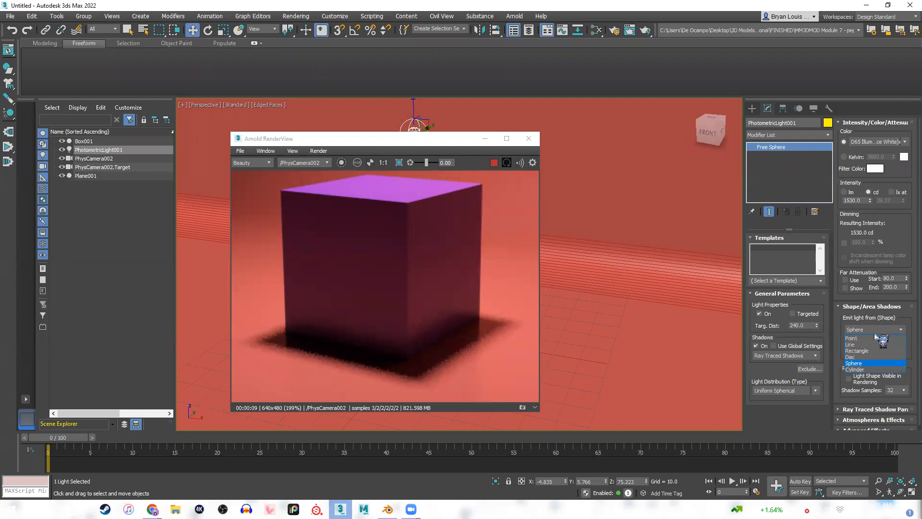
{"action": "left_click", "coordinate": [875, 338]}
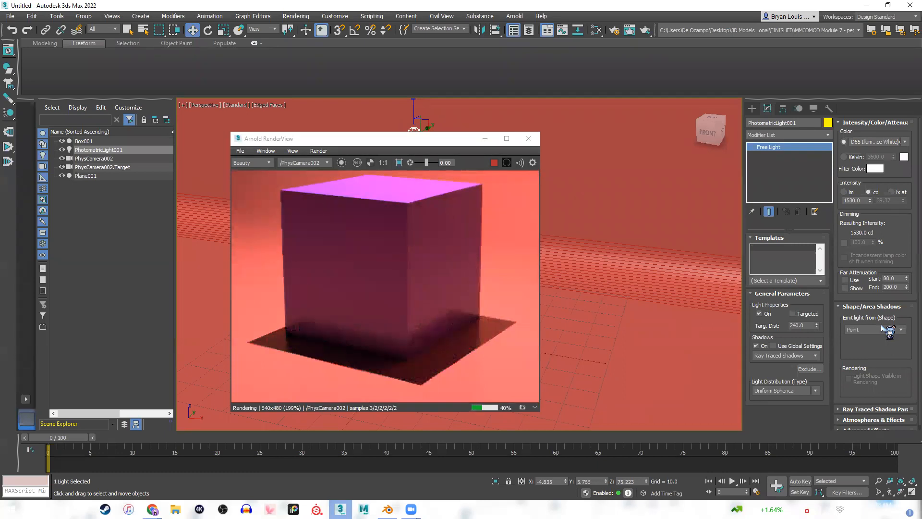
{"action": "left_click", "coordinate": [882, 327]}
{"action": "left_click", "coordinate": [264, 356]}
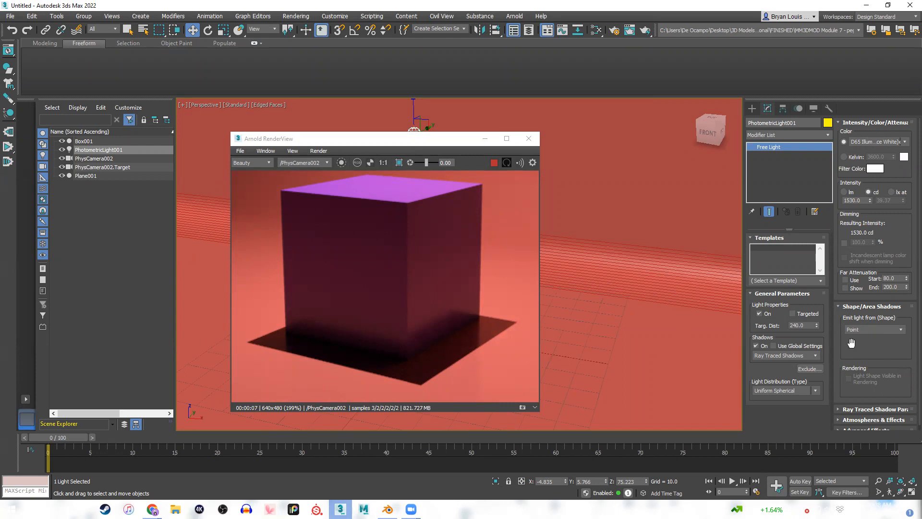
{"action": "left_click", "coordinate": [864, 330]}
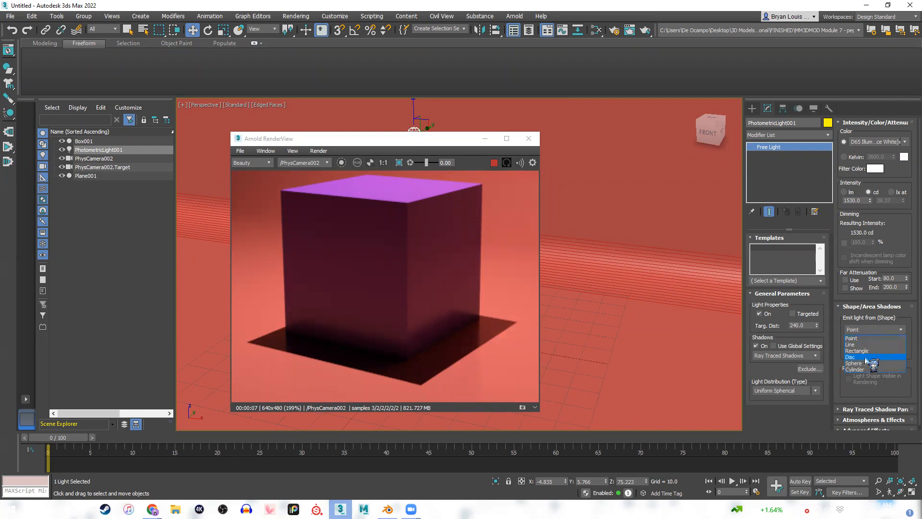
{"action": "left_click", "coordinate": [867, 363]}
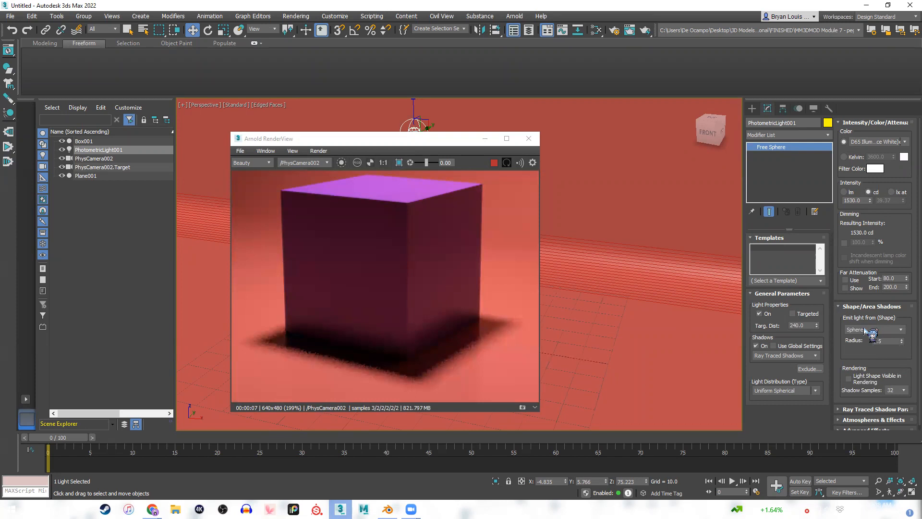
{"action": "left_click", "coordinate": [866, 330]}
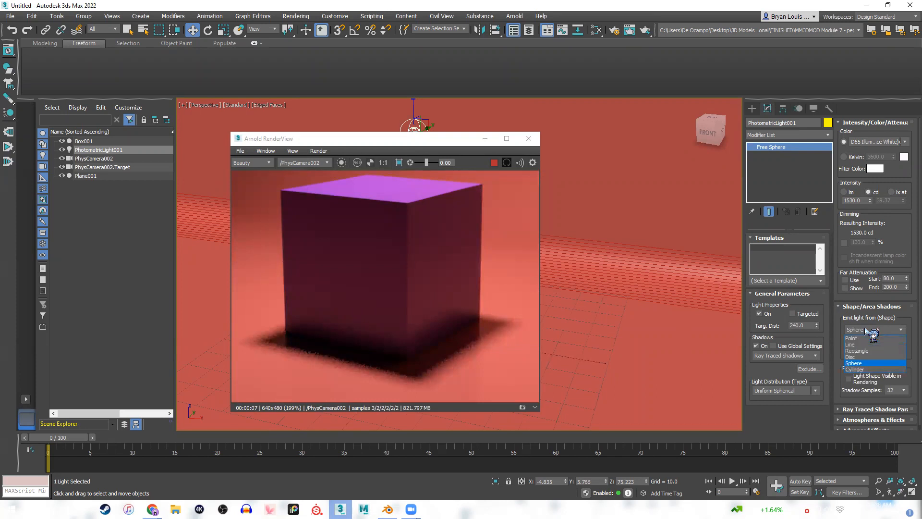
{"action": "left_click", "coordinate": [867, 331]}
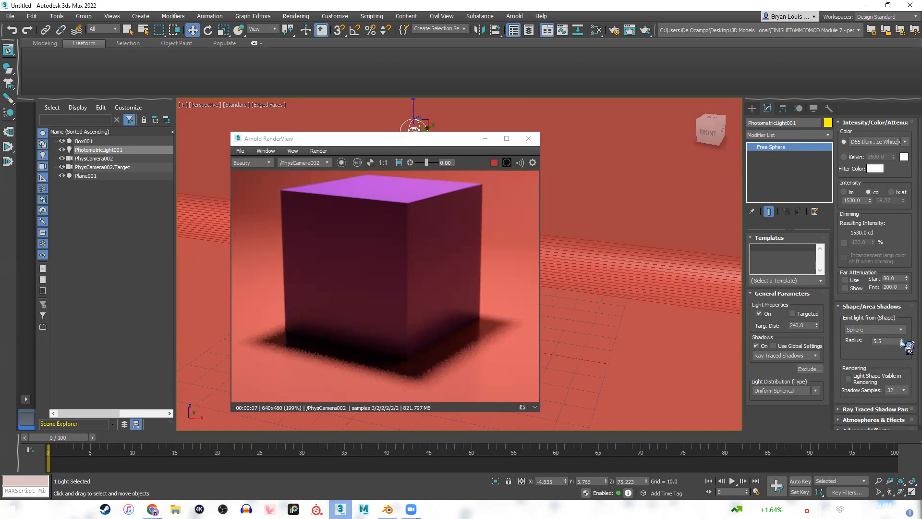
Test the spherical light at radii of 10.23 and about 4.09, and restore the radius to 5.5.
{"action": "left_click_drag", "start_coordinate": [903, 343], "coordinate": [910, 435]}
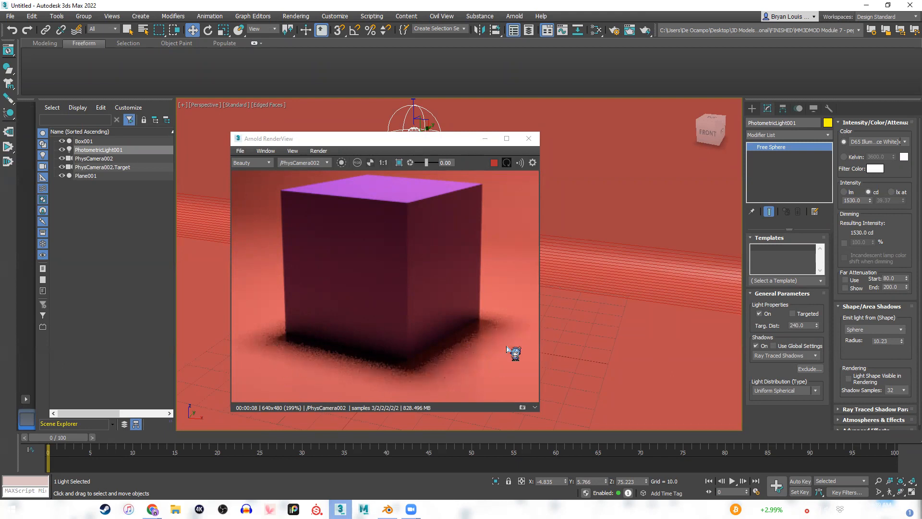
{"action": "left_click_drag", "start_coordinate": [901, 342], "coordinate": [902, 394]}
{"action": "double_click", "coordinate": [886, 341]}
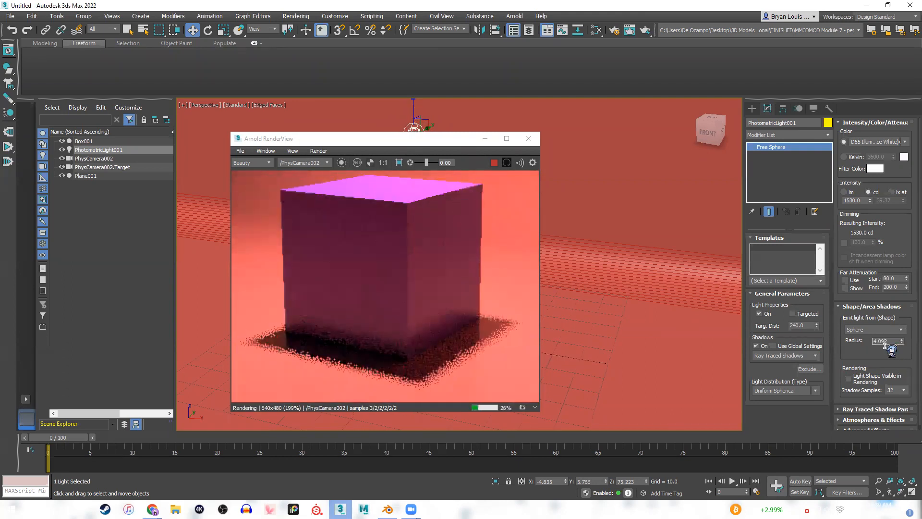
{"action": "type", "text": "5.5"}
{"action": "key", "text": "Return"}
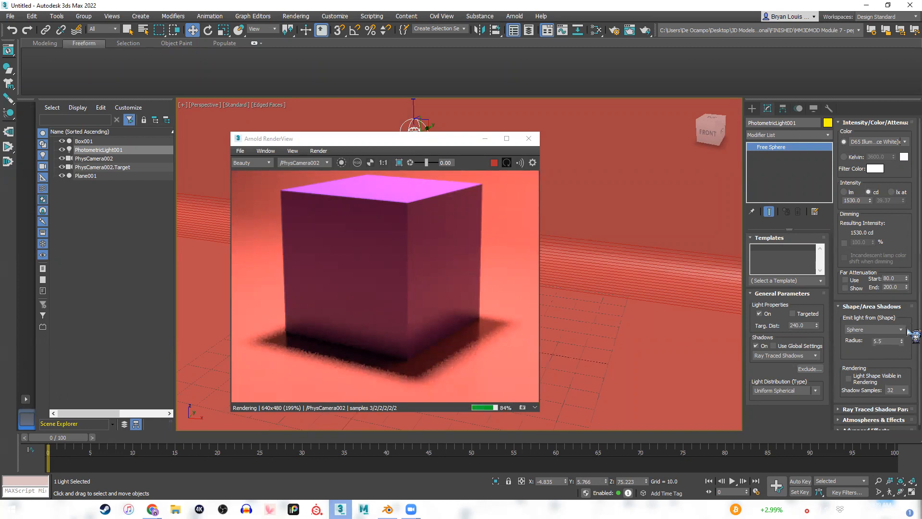
Examine the light's shape rendering options, atmospheres and effects, and ray traced shadow parameters.
{"action": "scroll", "coordinate": [913, 336], "scroll_direction": "down", "scroll_amount": 1}
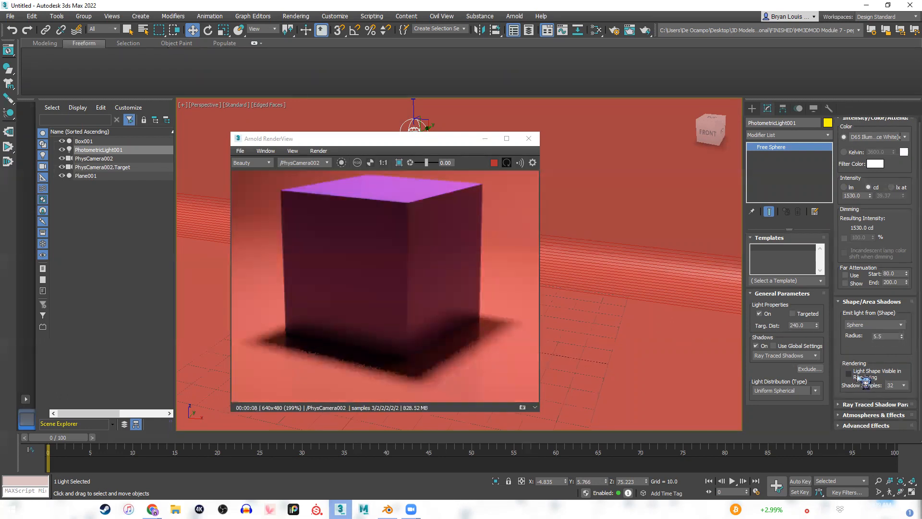
{"action": "left_click", "coordinate": [855, 376]}
{"action": "scroll", "coordinate": [411, 289], "scroll_direction": "down", "scroll_amount": 3}
{"action": "scroll", "coordinate": [411, 319], "scroll_direction": "up", "scroll_amount": 3}
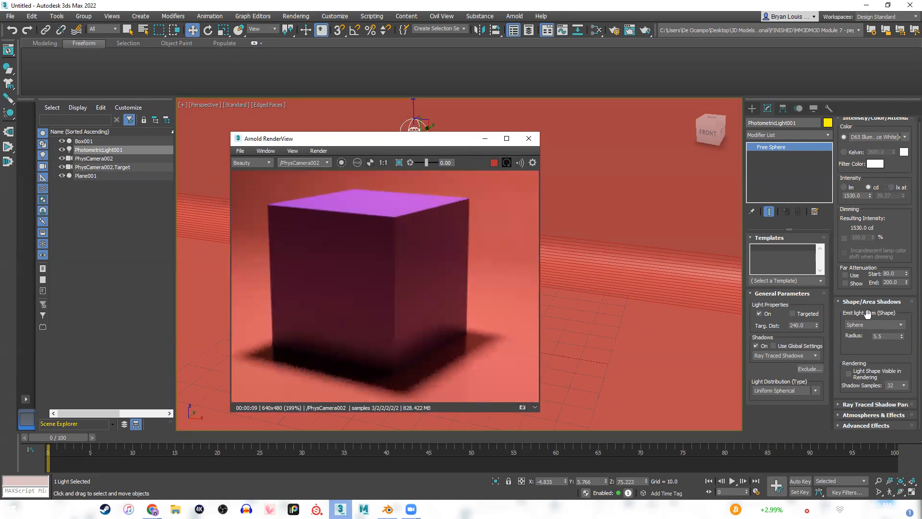
{"action": "left_click", "coordinate": [915, 310]}
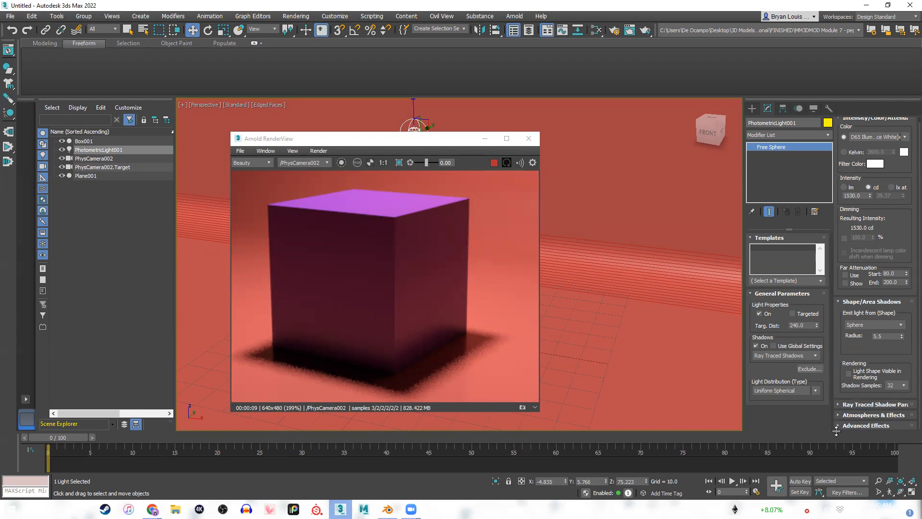
{"action": "left_click", "coordinate": [841, 427]}
{"action": "left_click", "coordinate": [845, 355]}
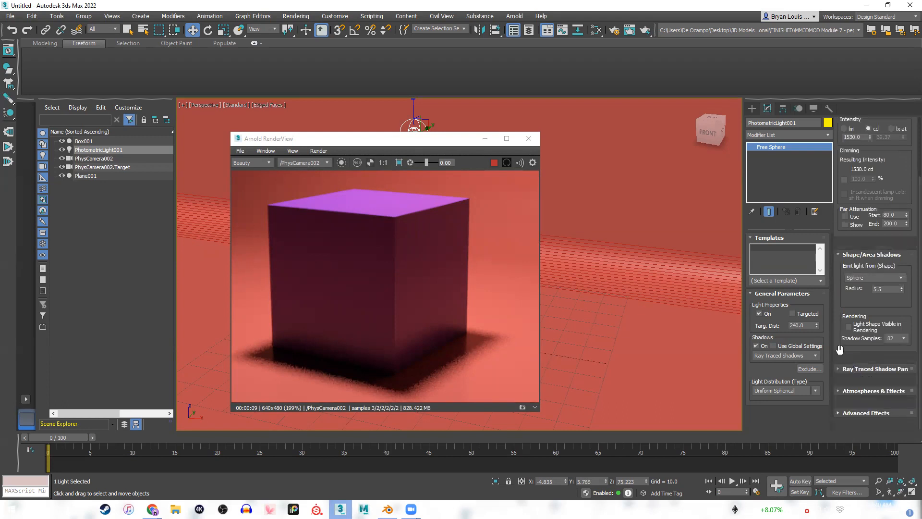
{"action": "left_click", "coordinate": [846, 415]}
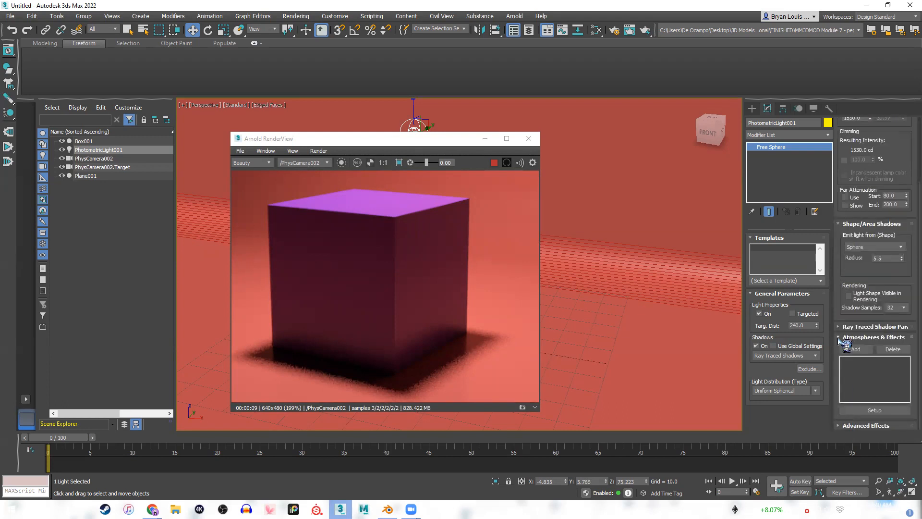
{"action": "left_click", "coordinate": [842, 346]}
{"action": "left_click", "coordinate": [849, 406]}
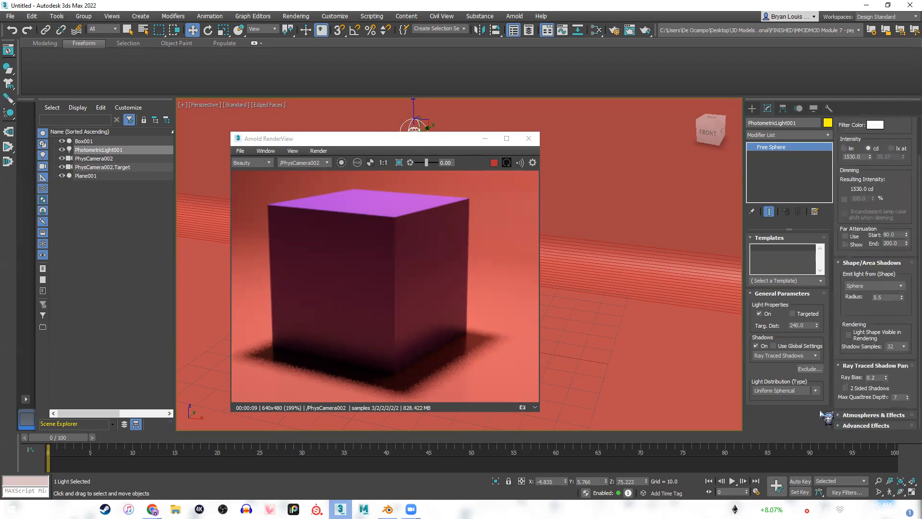
{"action": "left_click", "coordinate": [841, 366]}
Recenter the cube in the render and set the light's emission shape to Point.
{"action": "left_click_drag", "start_coordinate": [366, 281], "coordinate": [392, 292]}
{"action": "scroll", "coordinate": [376, 289], "scroll_direction": "down", "scroll_amount": 2}
{"action": "scroll", "coordinate": [399, 291], "scroll_direction": "up", "scroll_amount": 2}
{"action": "left_click", "coordinate": [874, 325]}
{"action": "left_click", "coordinate": [858, 333]}
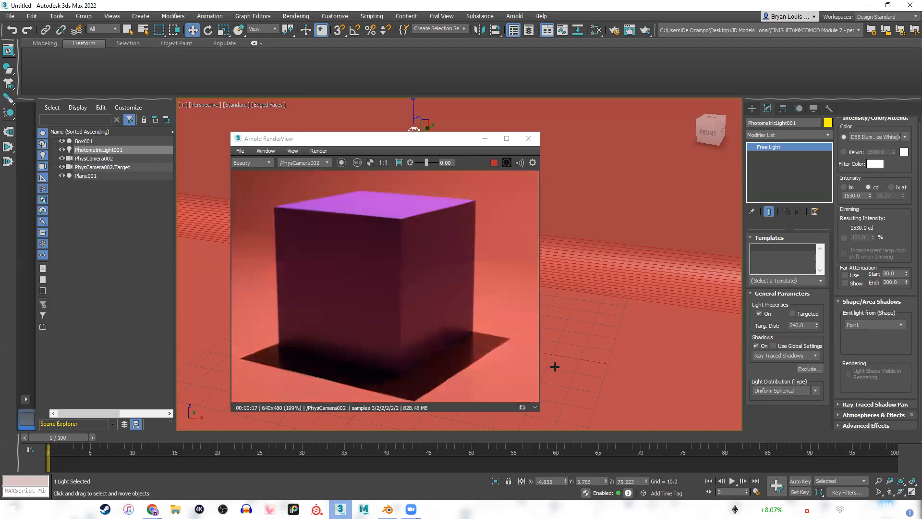
Reframe the cube in the render, uncover the viewport scene, and turn on targeting for the photometric light.
{"action": "left_click_drag", "start_coordinate": [332, 298], "coordinate": [344, 299]}
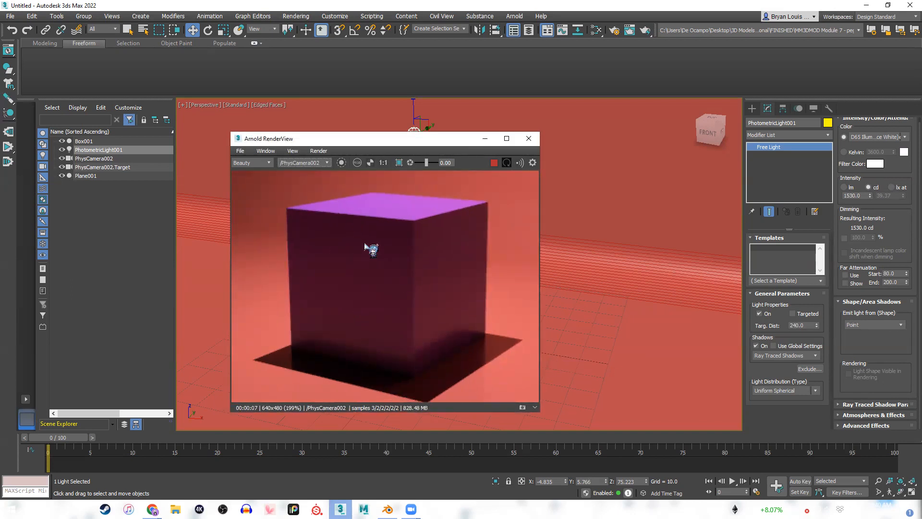
{"action": "scroll", "coordinate": [402, 255], "scroll_direction": "down", "scroll_amount": 2}
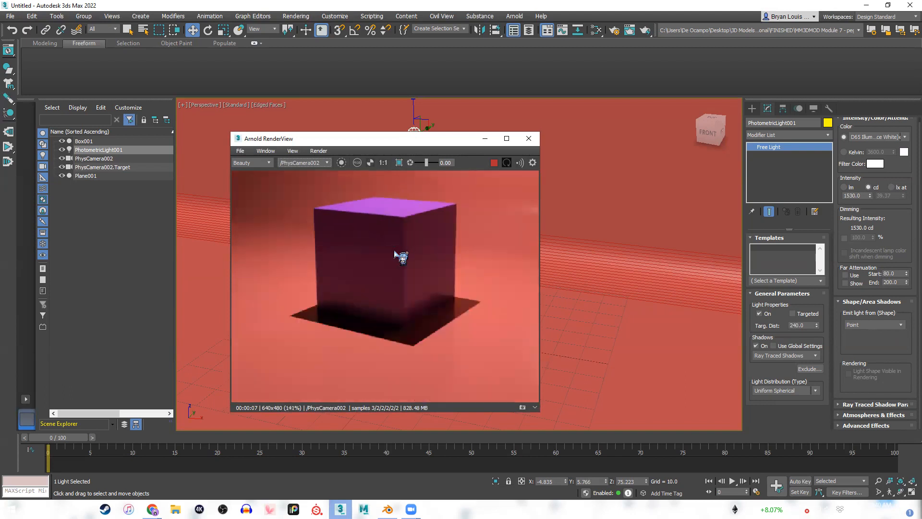
{"action": "left_click_drag", "start_coordinate": [401, 255], "coordinate": [387, 284]}
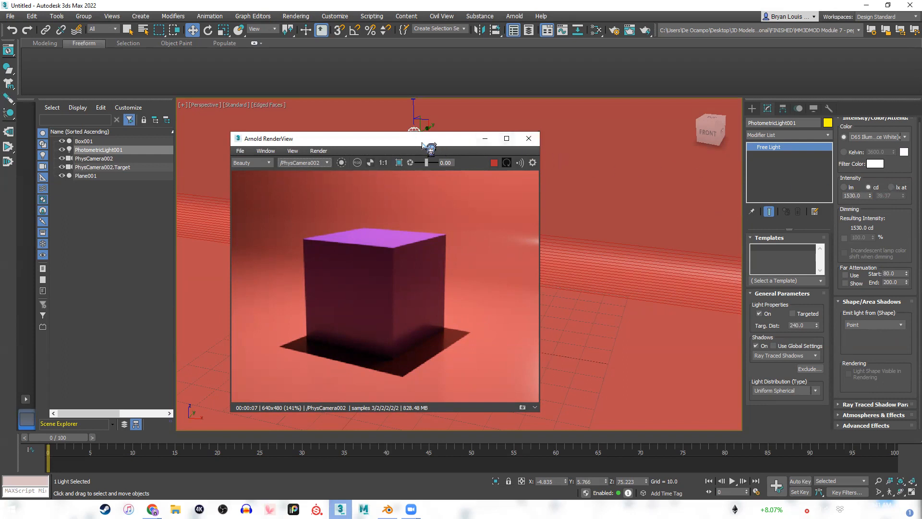
{"action": "left_click_drag", "start_coordinate": [422, 143], "coordinate": [263, 149]}
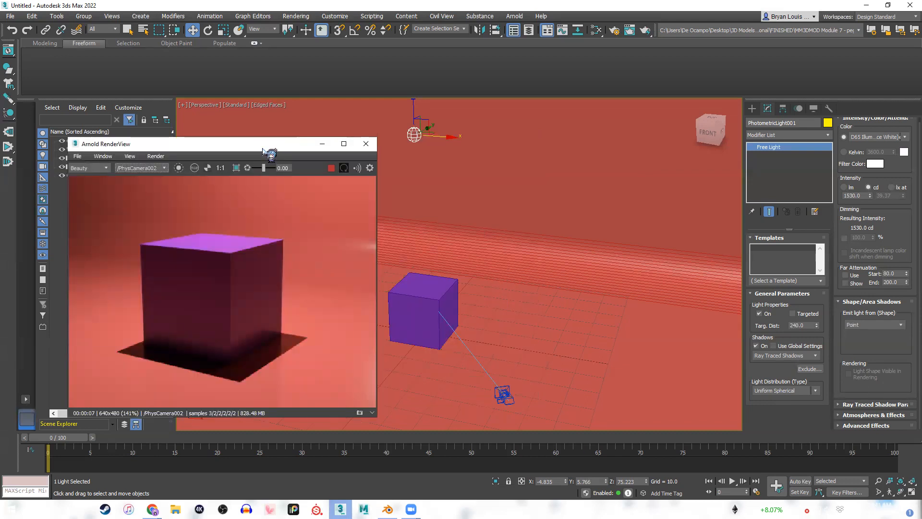
{"action": "left_click", "coordinate": [752, 109]}
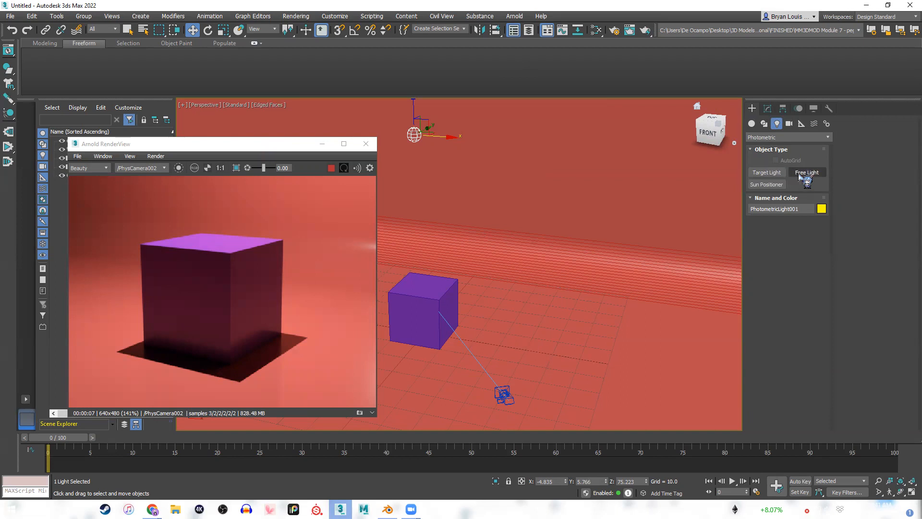
{"action": "left_click", "coordinate": [767, 110]}
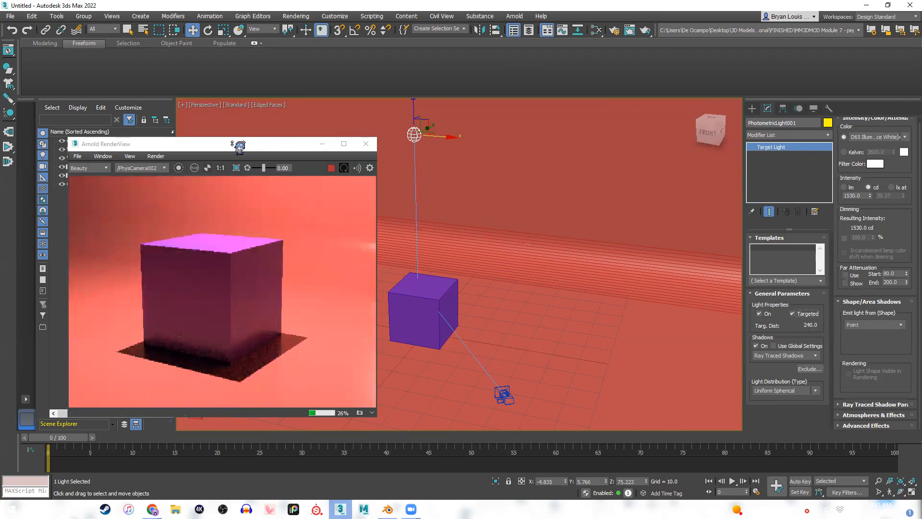
Toggle the photometric light's Targeted property off and on again to compare free and target lights.
{"action": "left_click_drag", "start_coordinate": [236, 152], "coordinate": [263, 140]}
{"action": "left_click", "coordinate": [793, 313]}
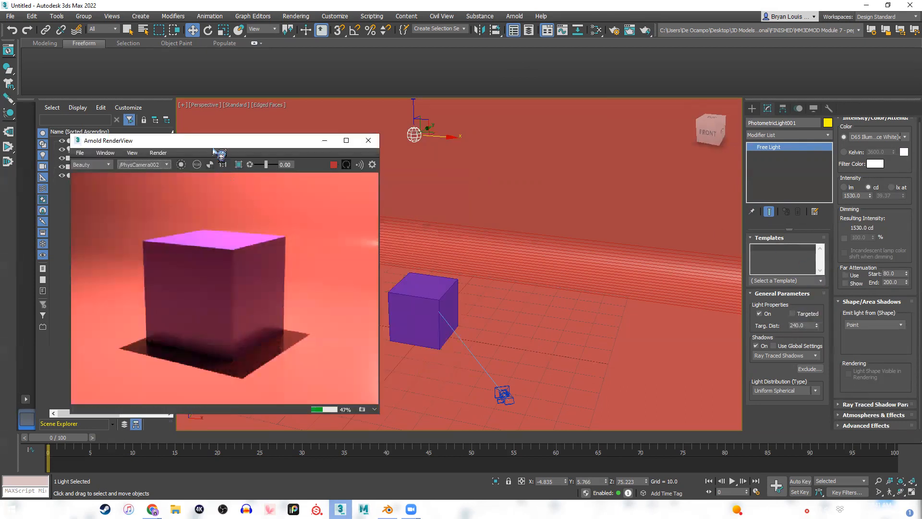
{"action": "left_click_drag", "start_coordinate": [224, 144], "coordinate": [366, 140]}
{"action": "left_click", "coordinate": [792, 314]}
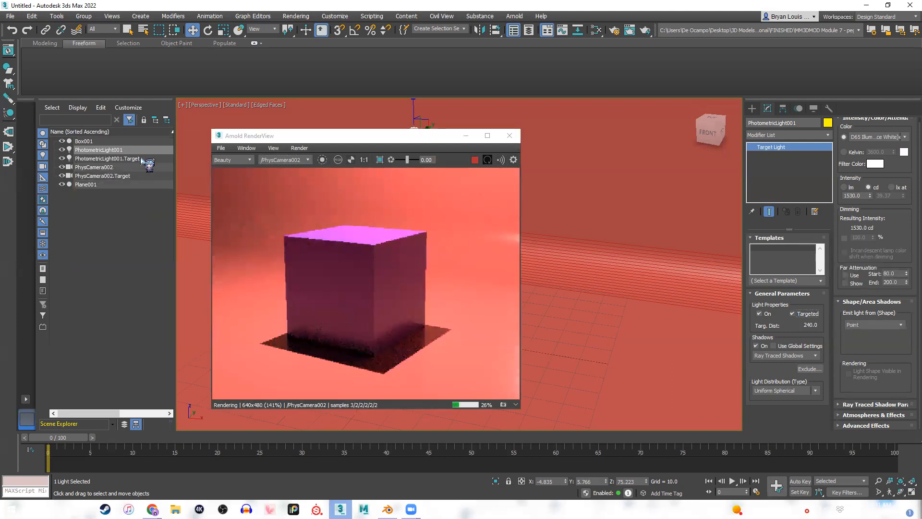
Stop the live render and raise the photometric light's target to about Z -7.5, near the cube's base.
{"action": "left_click", "coordinate": [147, 158]}
{"action": "left_click_drag", "start_coordinate": [371, 140], "coordinate": [187, 139]}
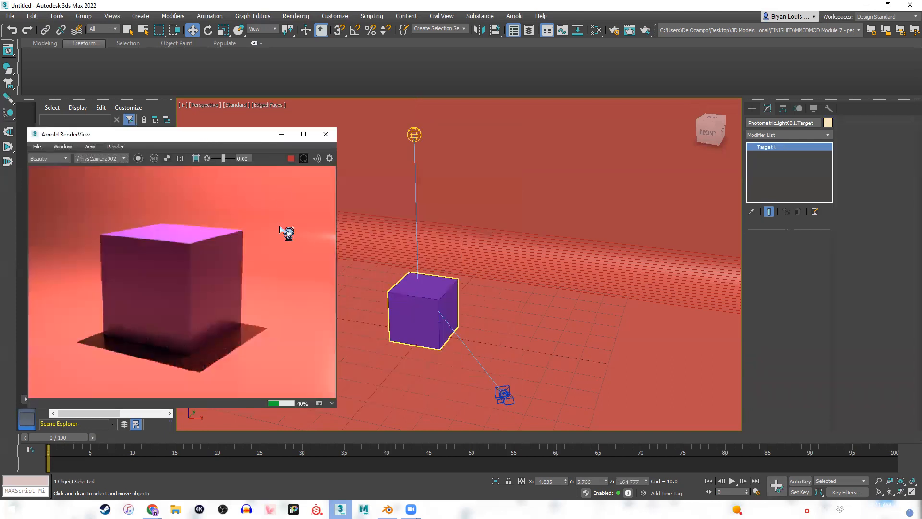
{"action": "left_click", "coordinate": [290, 158]}
{"action": "scroll", "coordinate": [464, 335], "scroll_direction": "down", "scroll_amount": 4}
{"action": "middle_click_drag", "start_coordinate": [463, 306], "coordinate": [482, 225]}
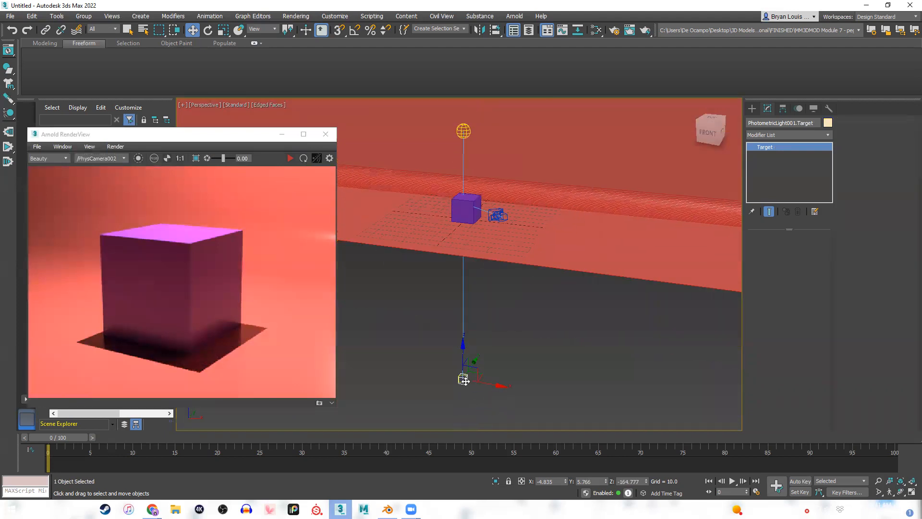
{"action": "left_click_drag", "start_coordinate": [460, 356], "coordinate": [463, 204]}
{"action": "left_click", "coordinate": [496, 231]}
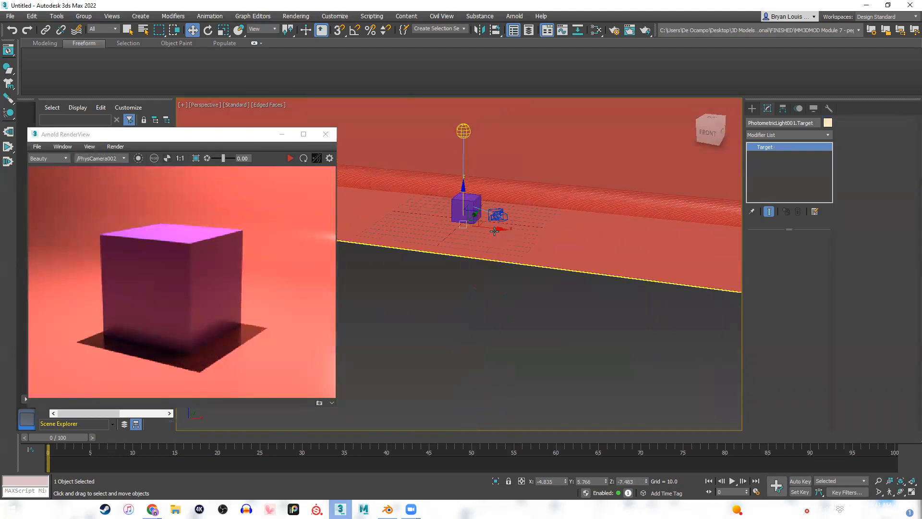
Move the light's target up to about Z 3.7 and shift it to about X -1.5 inside the cube.
{"action": "scroll", "coordinate": [469, 224], "scroll_direction": "up", "scroll_amount": 5}
{"action": "left_click", "coordinate": [169, 143]}
{"action": "left_click_drag", "start_coordinate": [169, 143], "coordinate": [171, 178]}
{"action": "left_click", "coordinate": [108, 158]}
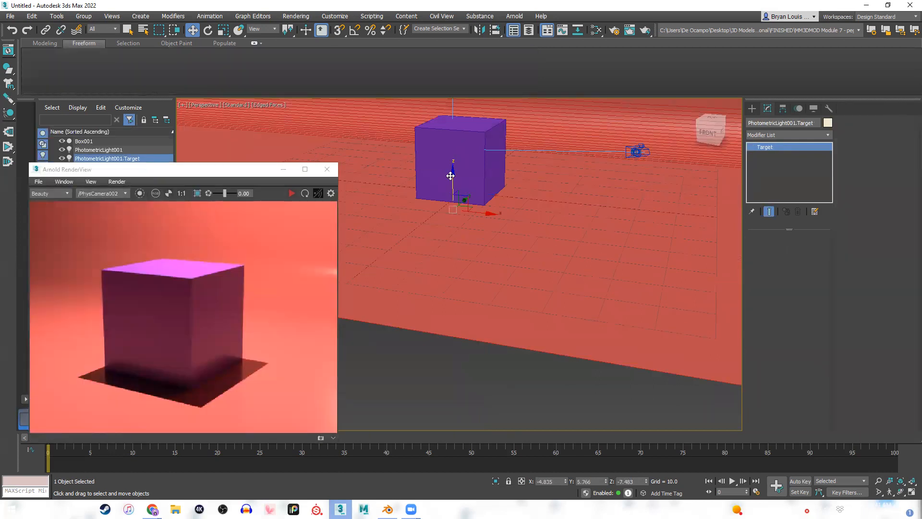
{"action": "scroll", "coordinate": [470, 162], "scroll_direction": "down", "scroll_amount": 3}
{"action": "middle_click_drag", "start_coordinate": [479, 175], "coordinate": [488, 324]}
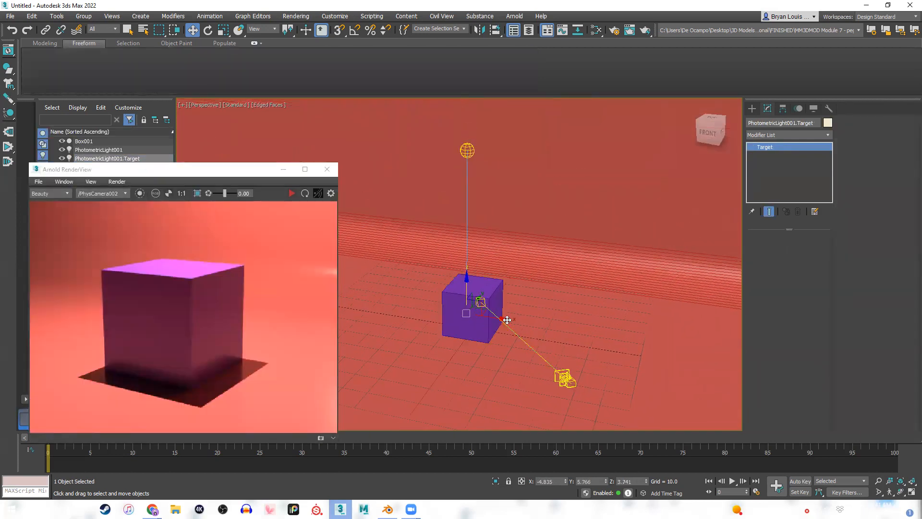
{"action": "left_click_drag", "start_coordinate": [492, 319], "coordinate": [521, 323]}
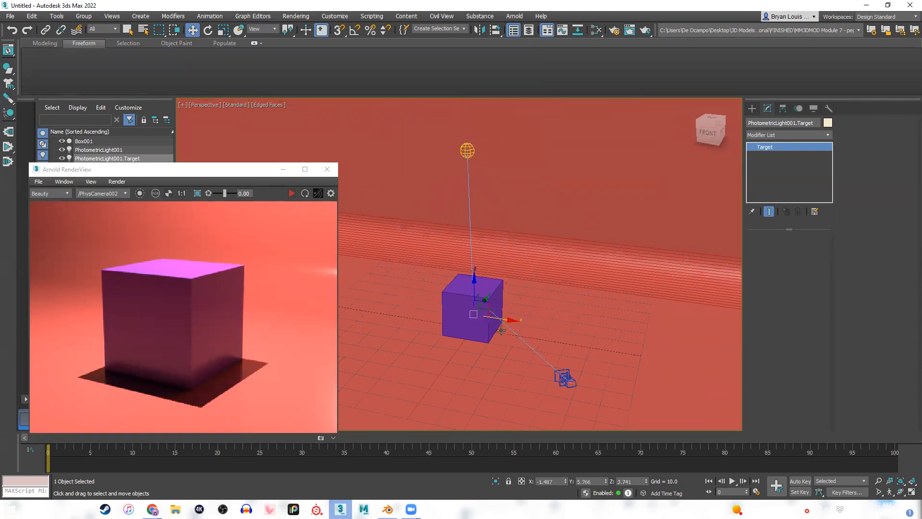
Select the photometric light, turn off its Targeted property, and resume the live render.
{"action": "left_click", "coordinate": [117, 150]}
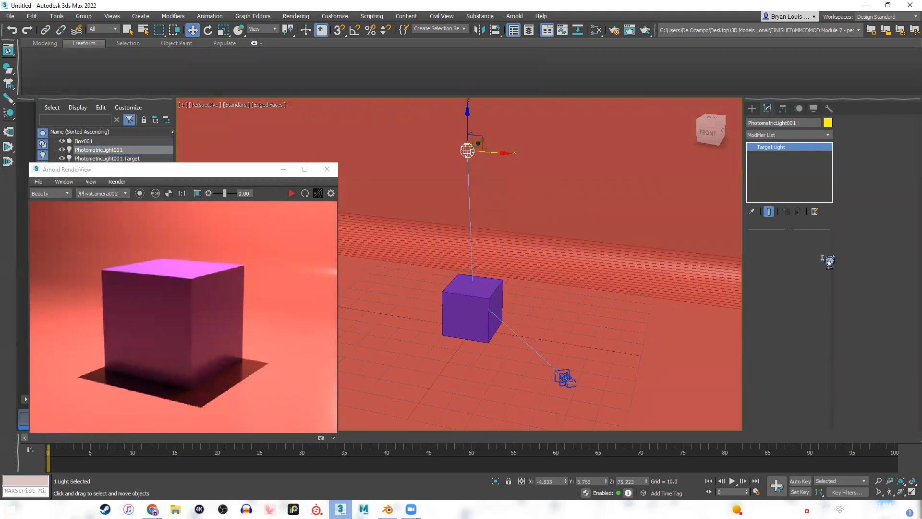
{"action": "left_click", "coordinate": [793, 314]}
{"action": "left_click_drag", "start_coordinate": [168, 174], "coordinate": [266, 124]}
{"action": "left_click", "coordinate": [501, 154]}
Switch to the Google Slides presentation and review the Arnold Lights and Photometric slides, including the Sun Positioner notes.
{"action": "left_click", "coordinate": [152, 509]}
{"action": "left_click", "coordinate": [236, 471]}
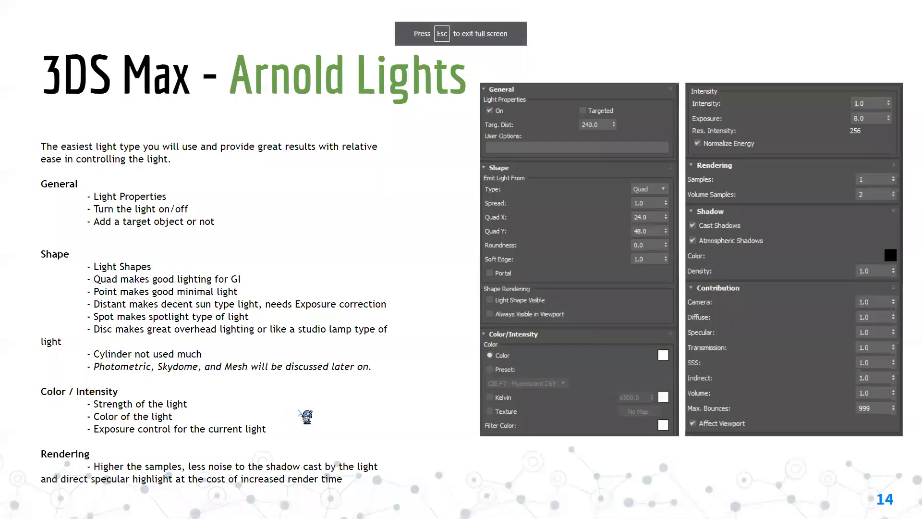
{"action": "key", "text": "Right"}
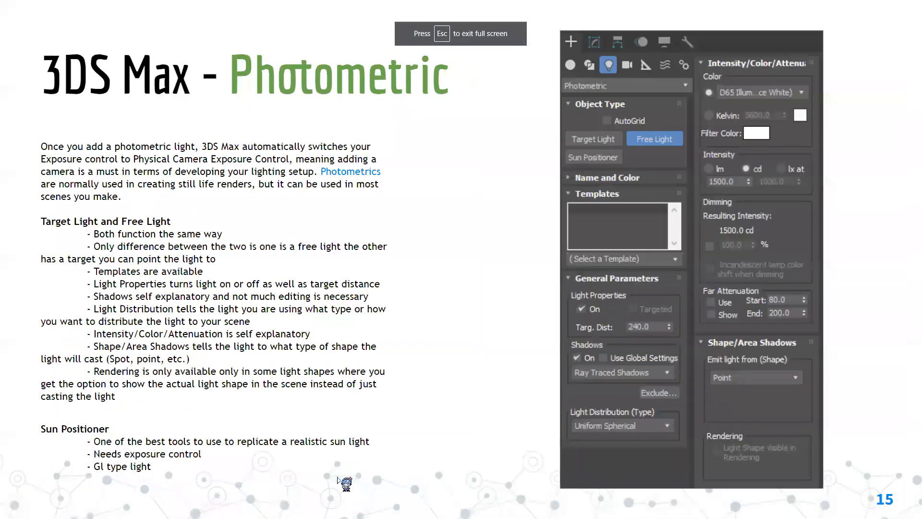
{"action": "key", "text": "Left"}
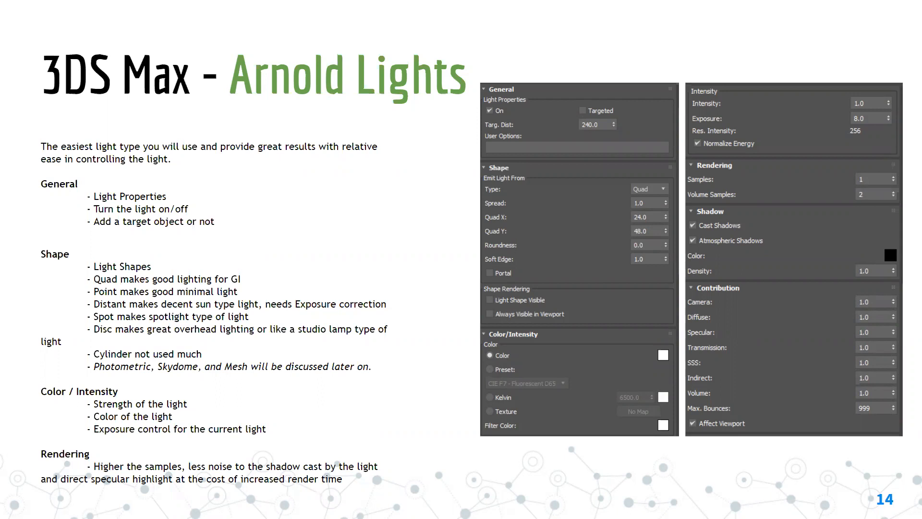
{"action": "key", "text": "Right"}
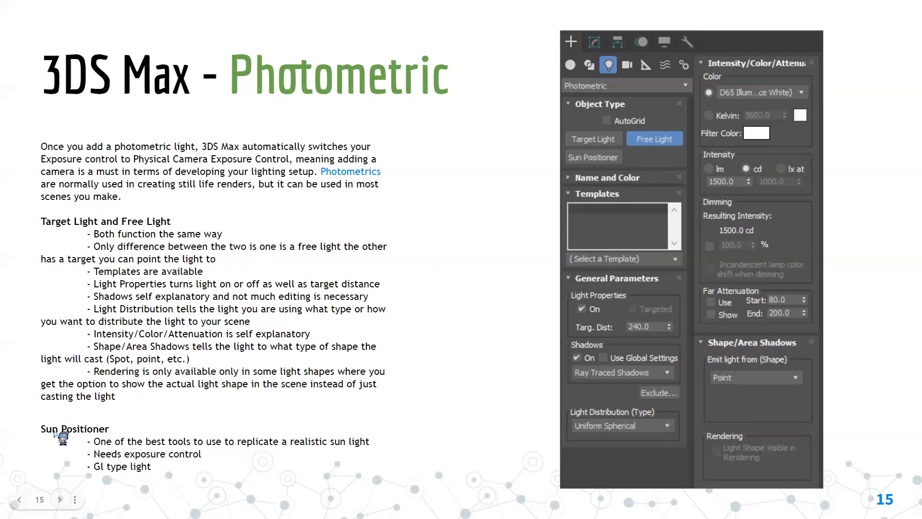
{"action": "key", "text": "Escape"}
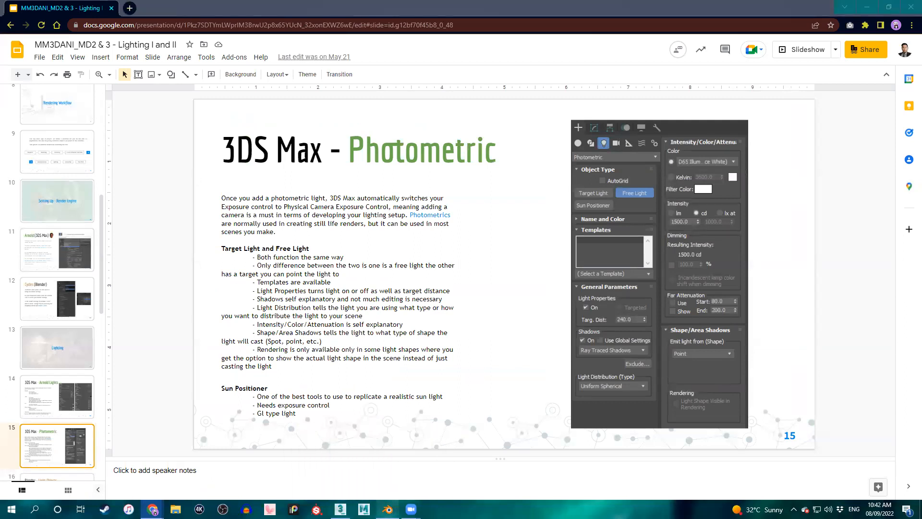
Return to 3ds Max, close the Arnold RenderView, and delete the photometric light above the cube.
{"action": "left_click", "coordinate": [389, 508]}
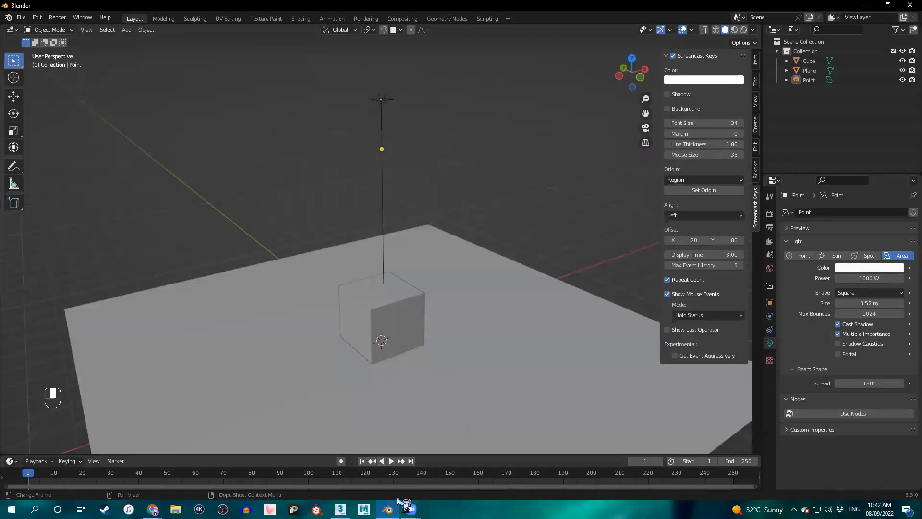
{"action": "left_click", "coordinate": [387, 509]}
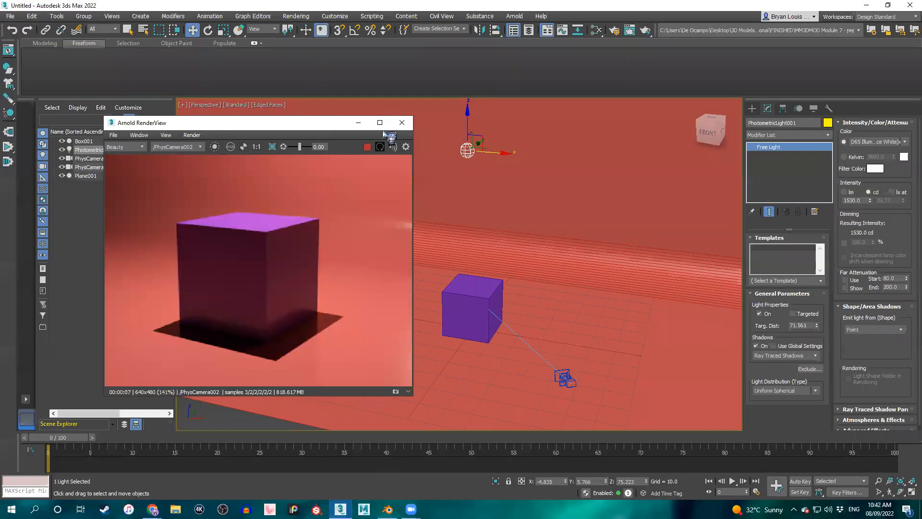
{"action": "left_click_drag", "start_coordinate": [198, 128], "coordinate": [152, 128]}
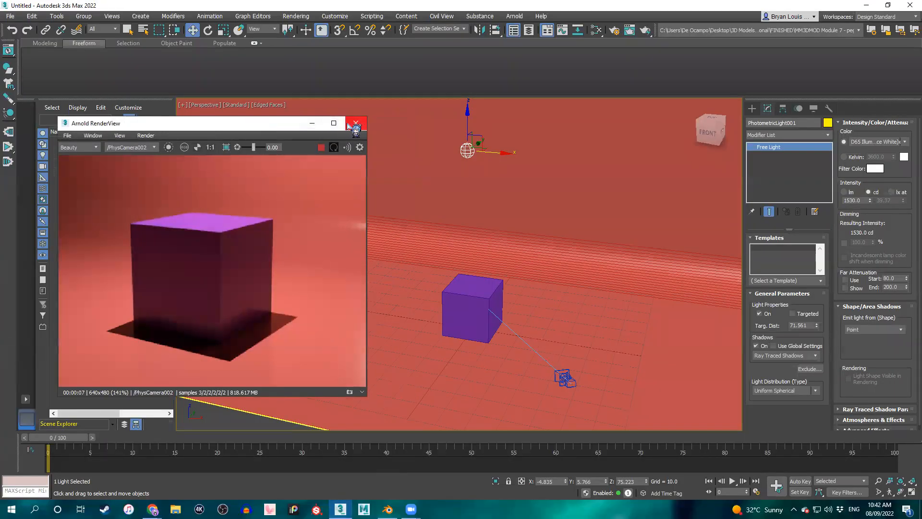
{"action": "left_click", "coordinate": [356, 124]}
{"action": "middle_click_drag", "start_coordinate": [480, 216], "coordinate": [442, 190]}
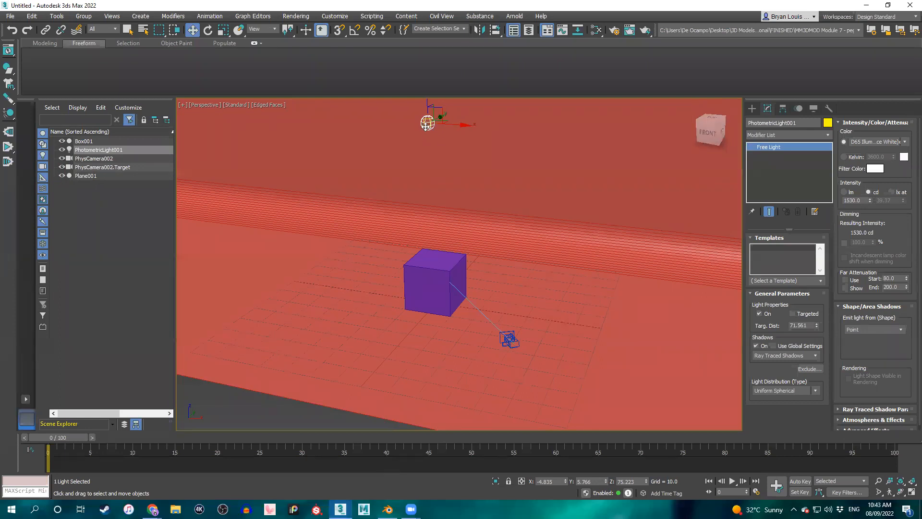
{"action": "key", "text": "Delete"}
{"action": "left_click", "coordinate": [753, 110]}
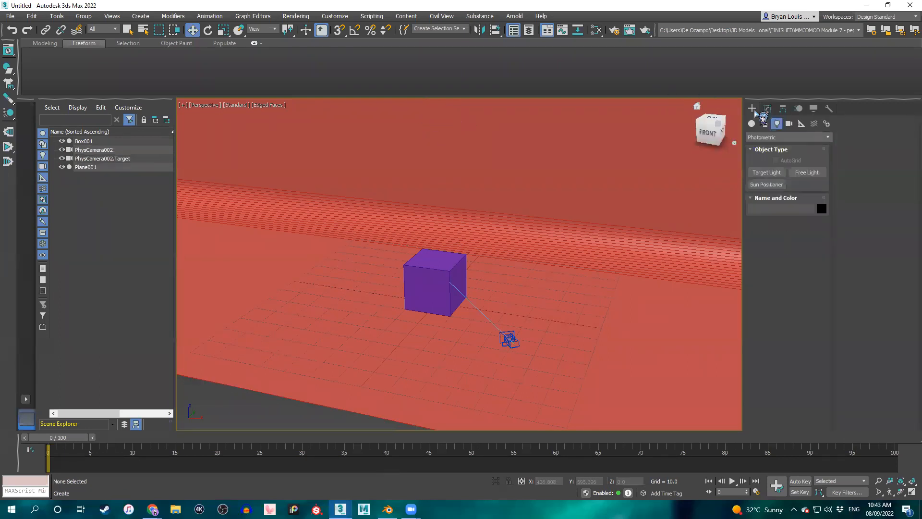
{"action": "left_click", "coordinate": [771, 185]}
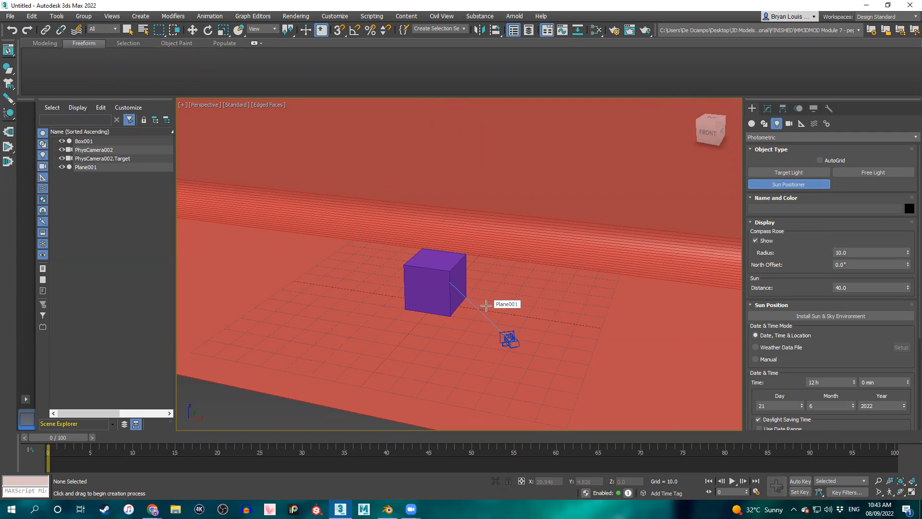
{"action": "middle_click_drag", "start_coordinate": [487, 305], "coordinate": [486, 320], "text": "alt"}
{"action": "left_click", "coordinate": [494, 318]}
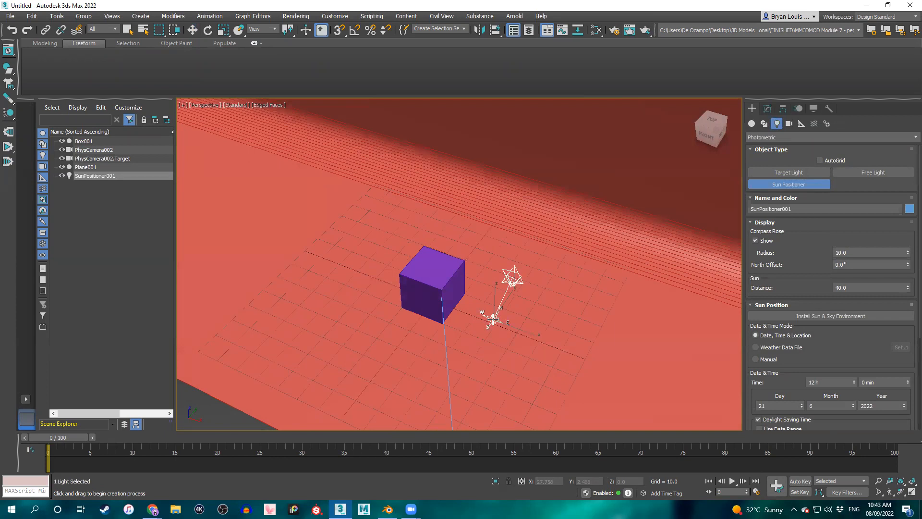
{"action": "left_click_drag", "start_coordinate": [493, 319], "coordinate": [522, 300]}
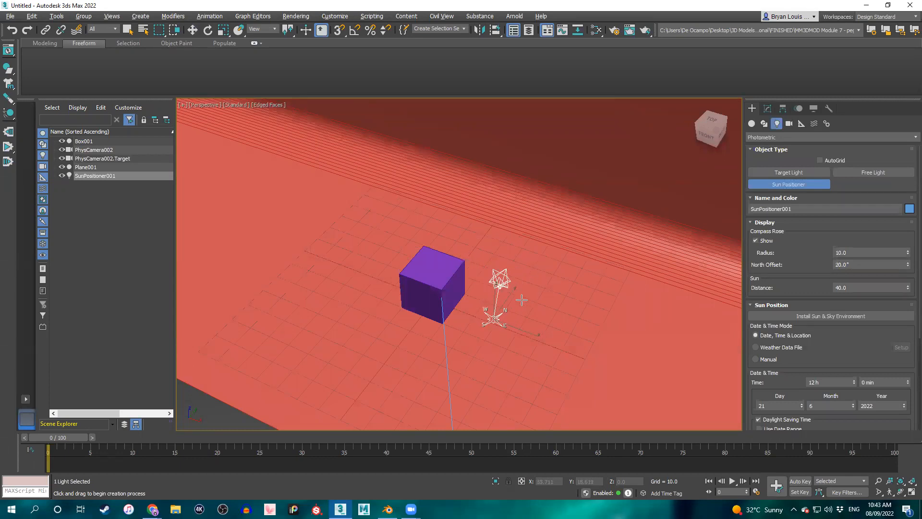
{"action": "right_click", "coordinate": [524, 291]}
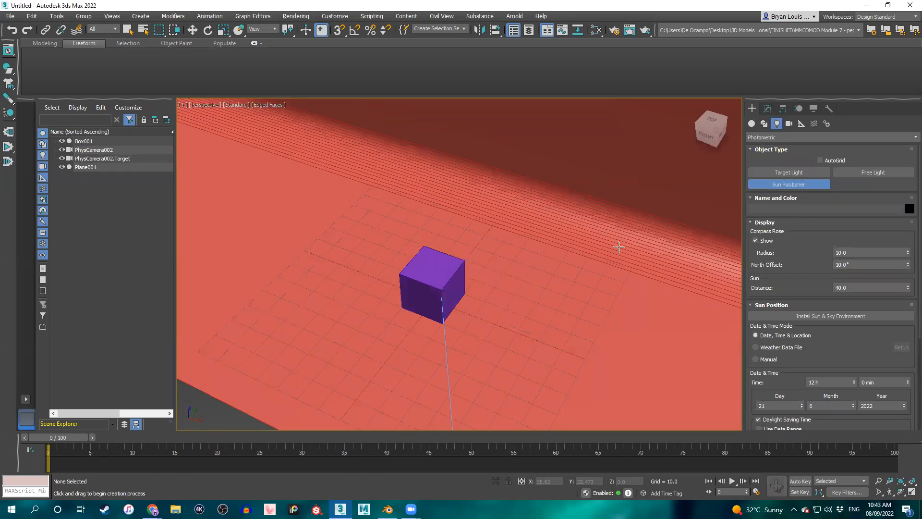
Create a Sun Positioner beside the cube with a 10° north offset and a sun distance of about 140.
{"action": "left_click", "coordinate": [787, 186]}
{"action": "left_click", "coordinate": [493, 324]}
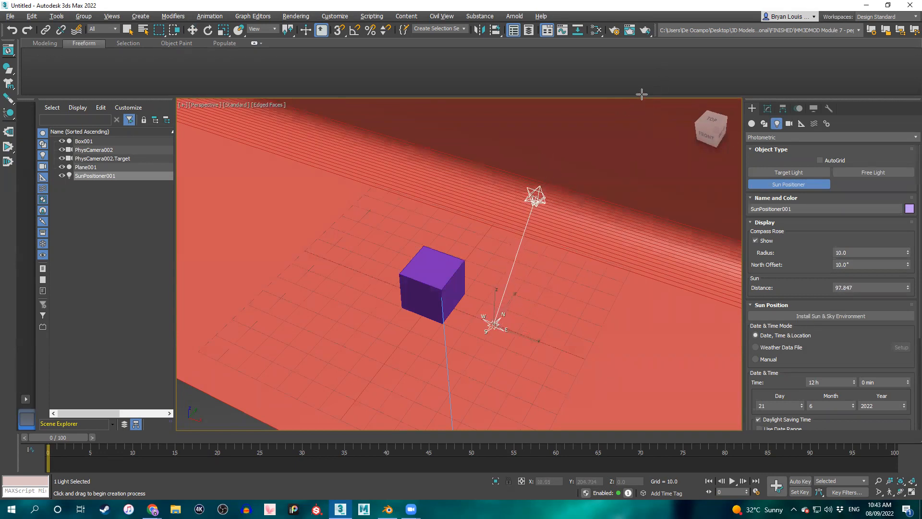
{"action": "left_click", "coordinate": [677, 19]}
{"action": "scroll", "coordinate": [594, 269], "scroll_direction": "down", "scroll_amount": 5}
{"action": "middle_click_drag", "start_coordinate": [609, 236], "coordinate": [480, 284]}
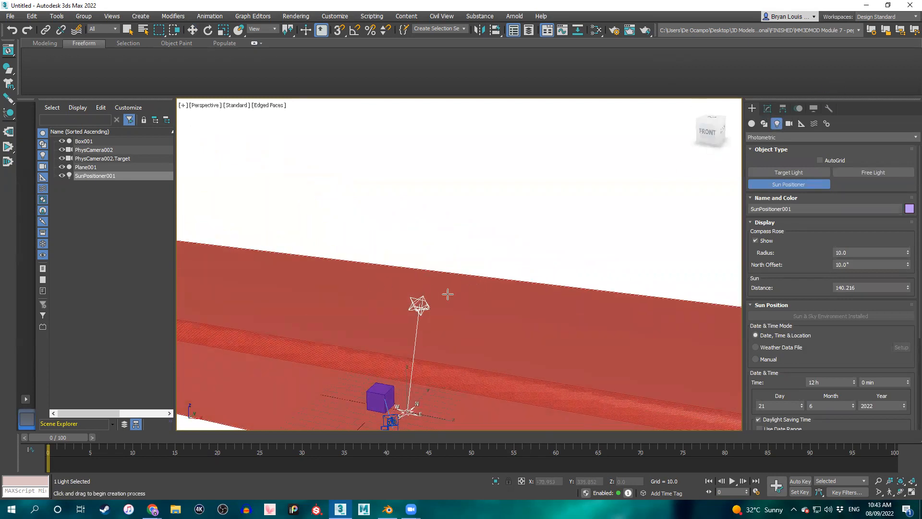
{"action": "mouse_move", "coordinate": [459, 197]}
{"action": "middle_mouse_down", "text": "alt"}
{"action": "mouse_move", "coordinate": [456, 178]}
{"action": "mouse_move", "coordinate": [459, 206]}
{"action": "middle_mouse_up", "text": "alt"}
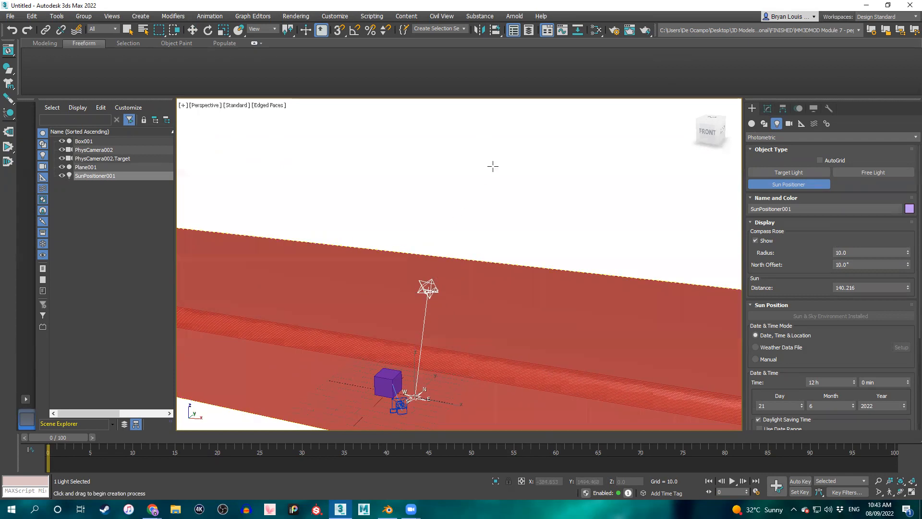
Select the Sun Positioner in the viewport and show its modifiable display and sun position parameters.
{"action": "left_click", "coordinate": [768, 109]}
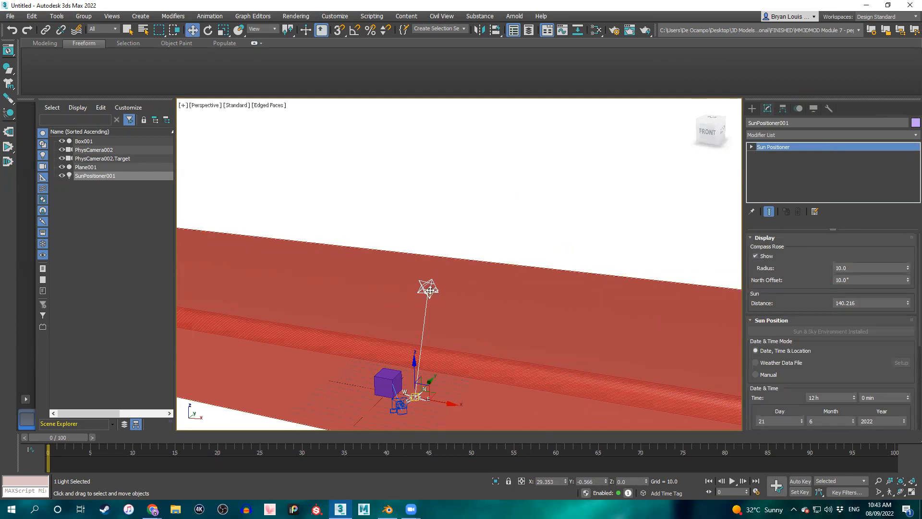
{"action": "left_click", "coordinate": [432, 290]}
{"action": "left_click", "coordinate": [447, 234]}
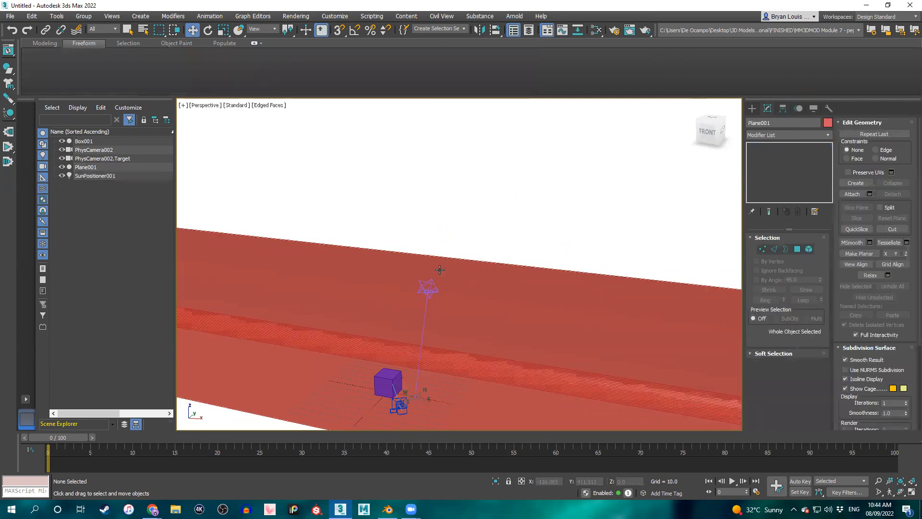
{"action": "left_click", "coordinate": [432, 290]}
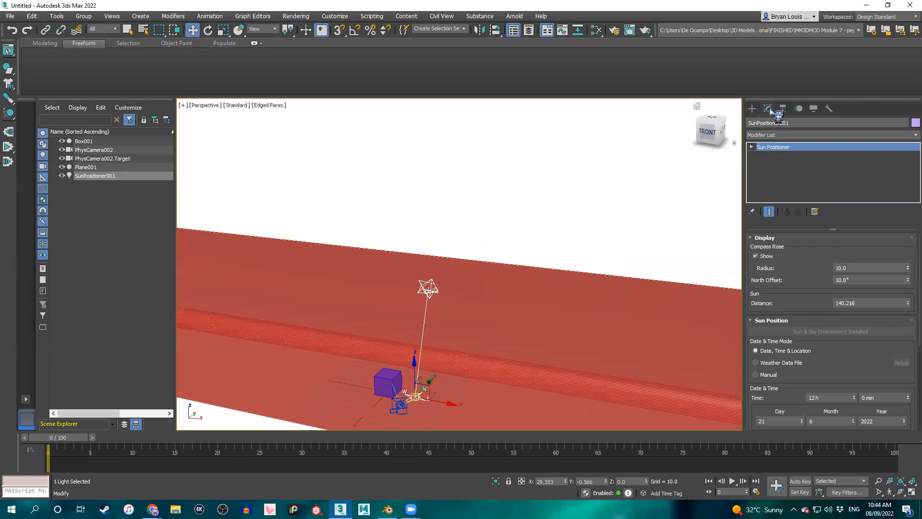
Move the Sun Positioner's Sun sub-object higher and farther from the cube, to about X 152, Y 19, Z 270.
{"action": "left_click", "coordinate": [751, 147]}
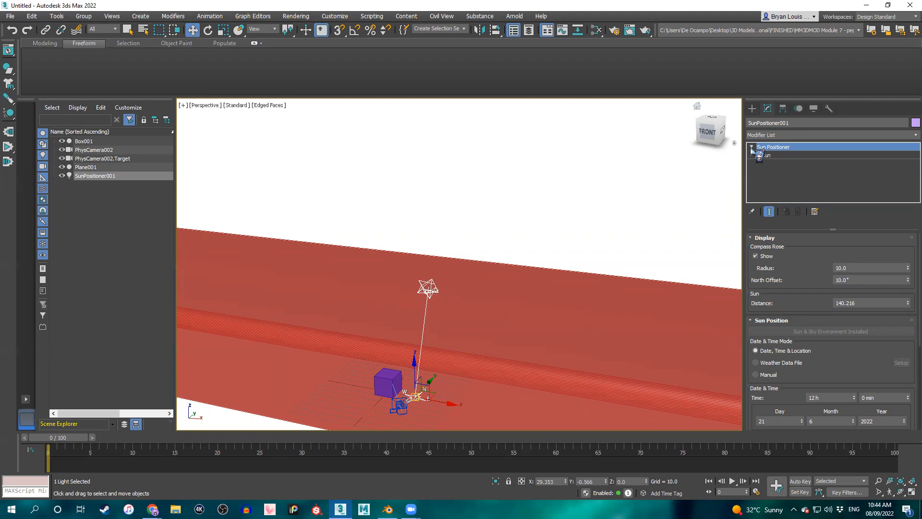
{"action": "left_click", "coordinate": [767, 155]}
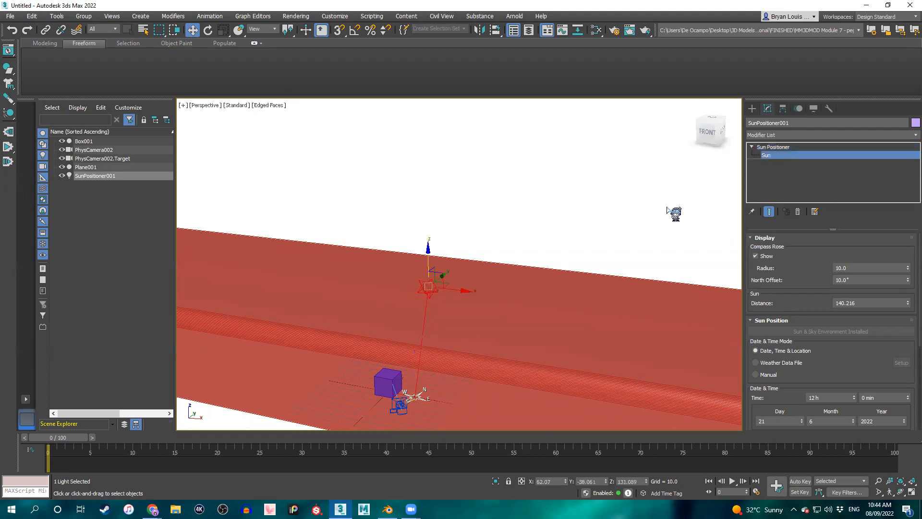
{"action": "left_click_drag", "start_coordinate": [426, 253], "coordinate": [538, 112]}
{"action": "middle_click_drag", "start_coordinate": [553, 190], "coordinate": [569, 140], "text": "alt"}
{"action": "left_click_drag", "start_coordinate": [565, 119], "coordinate": [627, 99]}
{"action": "middle_click_drag", "start_coordinate": [576, 202], "coordinate": [469, 257], "text": "alt"}
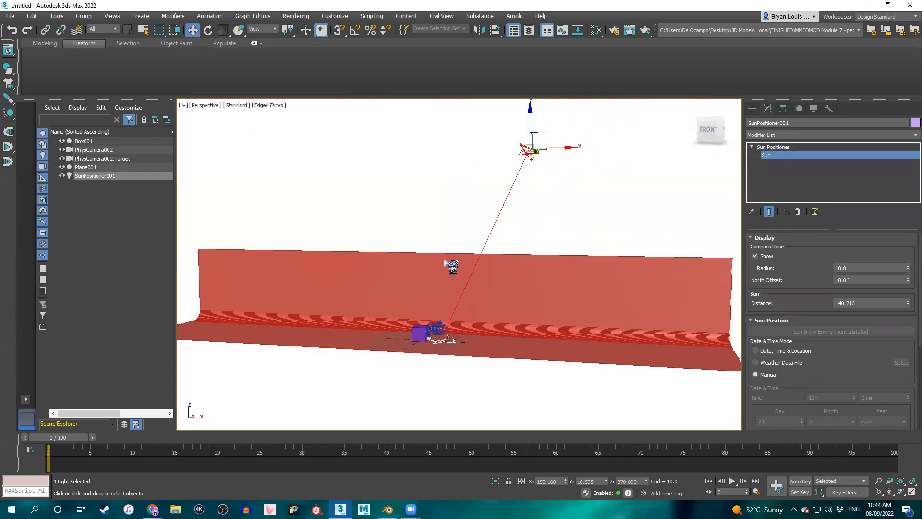
Open the Arnold RenderView and run a live IPR render of the sunlit cube through PhysCamera002.
{"action": "scroll", "coordinate": [441, 269], "scroll_direction": "up", "scroll_amount": 3}
{"action": "scroll", "coordinate": [428, 279], "scroll_direction": "up", "scroll_amount": 3}
{"action": "scroll", "coordinate": [430, 276], "scroll_direction": "down", "scroll_amount": 3}
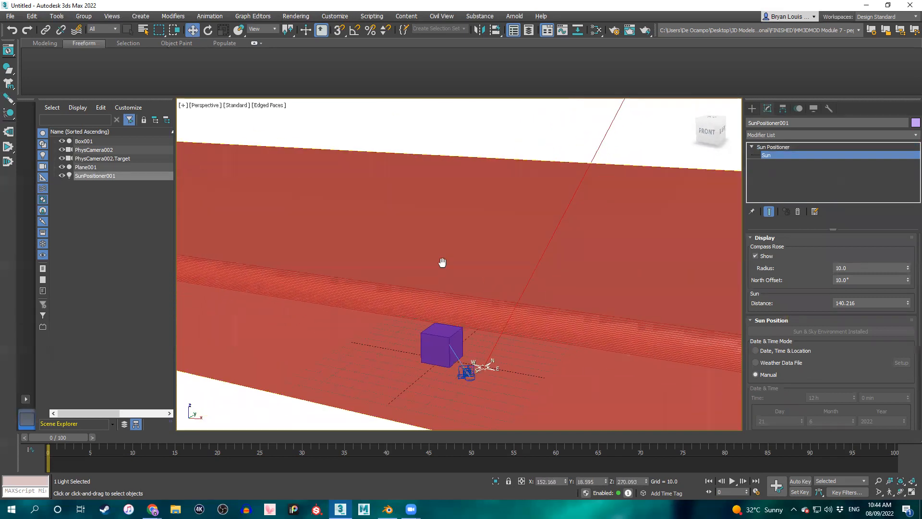
{"action": "left_click", "coordinate": [519, 17]}
{"action": "left_click", "coordinate": [531, 32]}
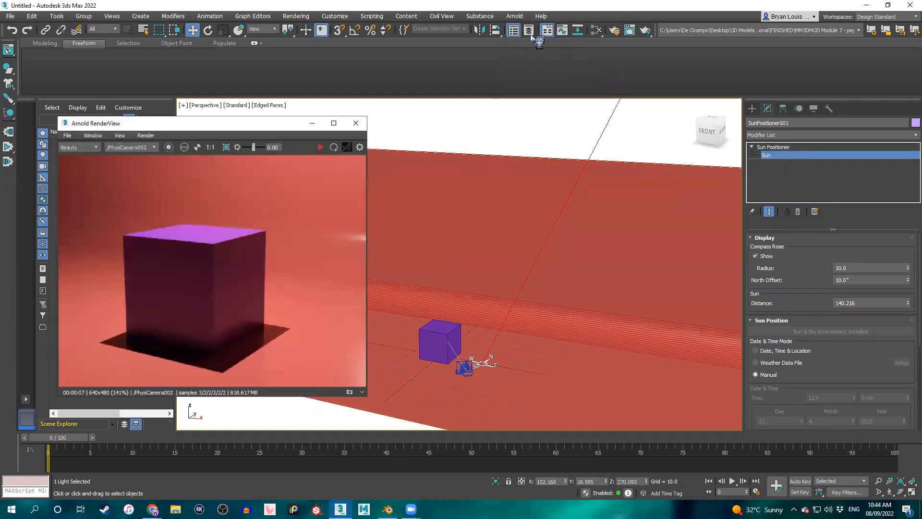
{"action": "middle_click_drag", "start_coordinate": [461, 181], "coordinate": [509, 181], "text": "alt"}
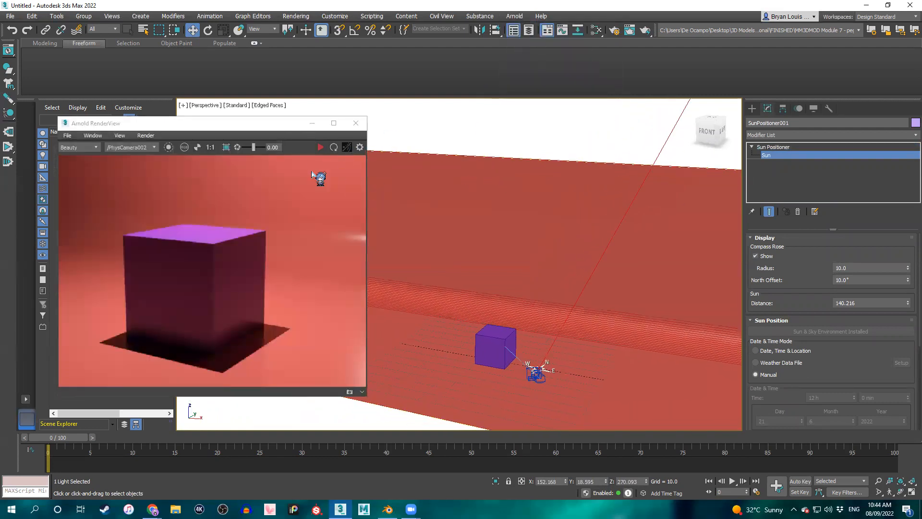
{"action": "left_click", "coordinate": [322, 147]}
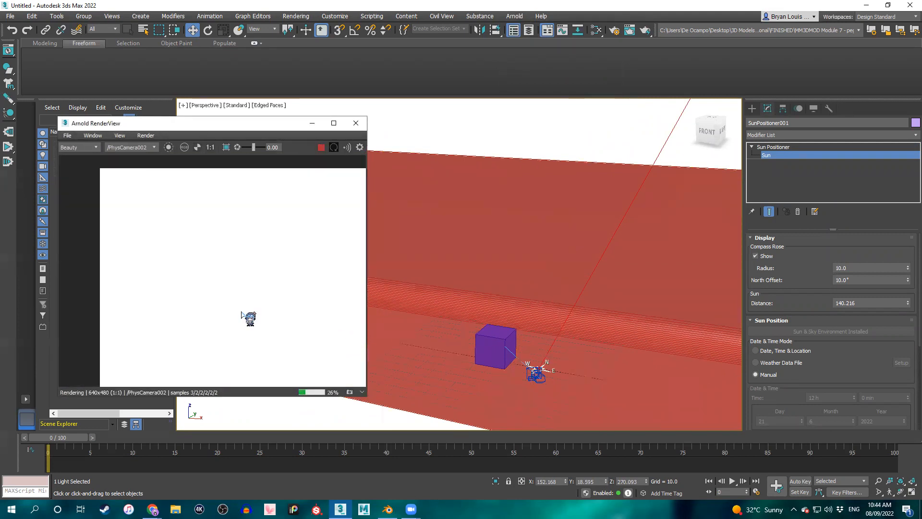
{"action": "scroll", "coordinate": [259, 310], "scroll_direction": "down", "scroll_amount": 2}
{"action": "mouse_move", "coordinate": [255, 306]}
{"action": "middle_mouse_down"}
{"action": "mouse_move", "coordinate": [283, 306]}
{"action": "mouse_move", "coordinate": [272, 313]}
{"action": "middle_mouse_up"}
{"action": "scroll", "coordinate": [279, 307], "scroll_direction": "up", "scroll_amount": 1}
{"action": "scroll", "coordinate": [278, 307], "scroll_direction": "down", "scroll_amount": 1}
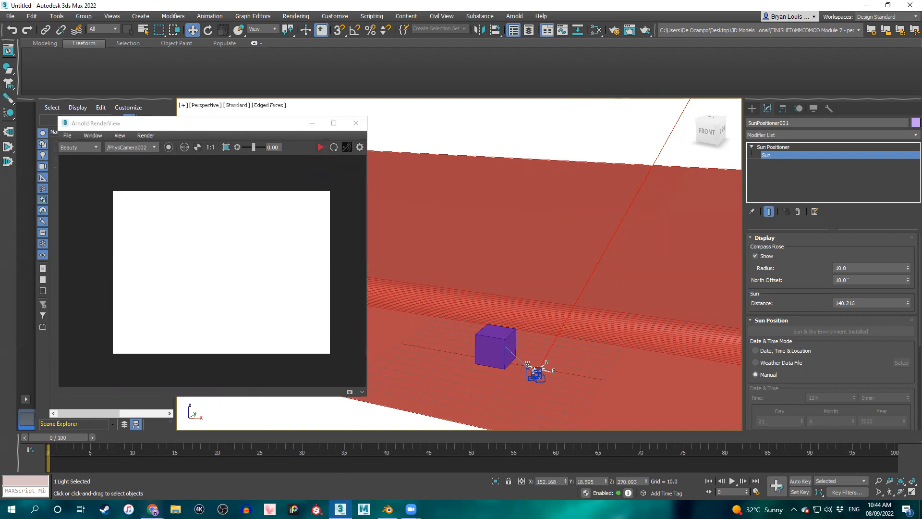
Switch to the Google Slides presentation and read the Exposure Control slide full screen.
{"action": "left_click", "coordinate": [153, 509]}
{"action": "left_click", "coordinate": [211, 475]}
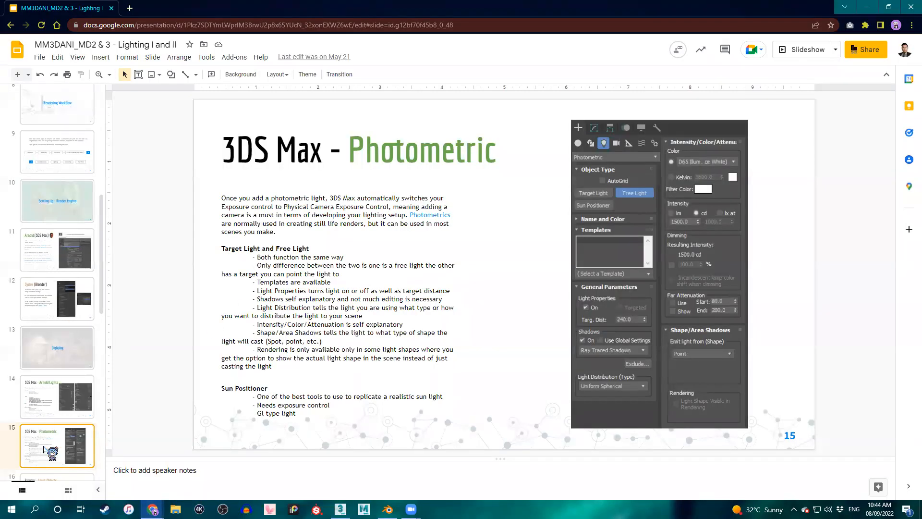
{"action": "scroll", "coordinate": [54, 453], "scroll_direction": "down", "scroll_amount": 2}
{"action": "left_click", "coordinate": [53, 401]}
{"action": "right_click", "coordinate": [788, 63]}
{"action": "left_click", "coordinate": [800, 54]}
{"action": "left_click", "coordinate": [801, 52]}
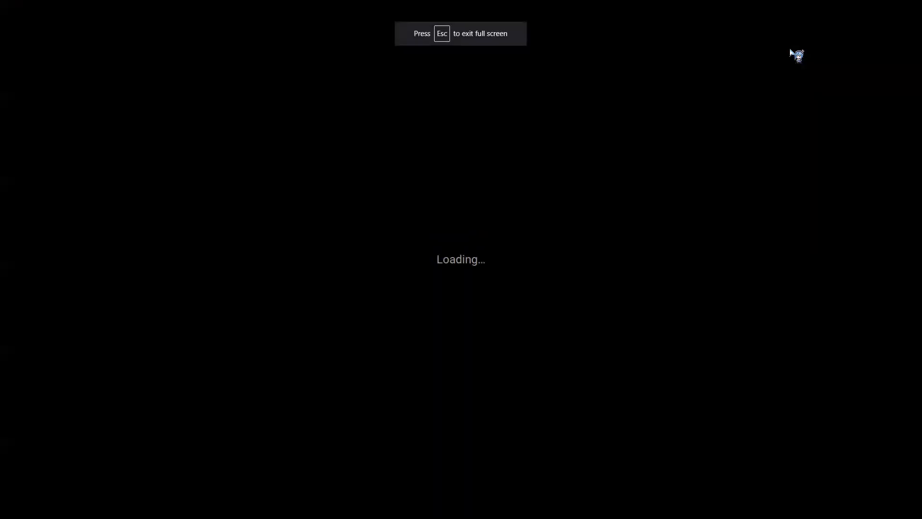
{"action": "key", "text": "Right"}
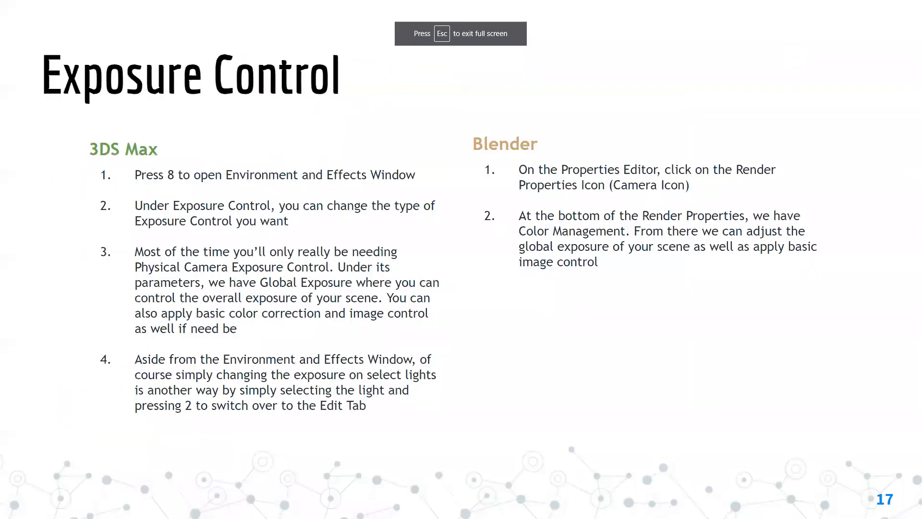
{"action": "left_click", "coordinate": [638, 130]}
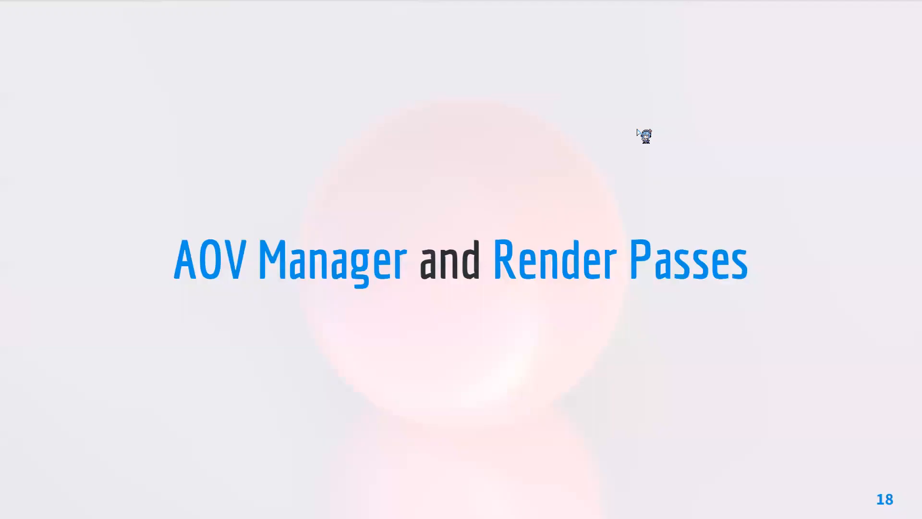
{"action": "key", "text": "Left"}
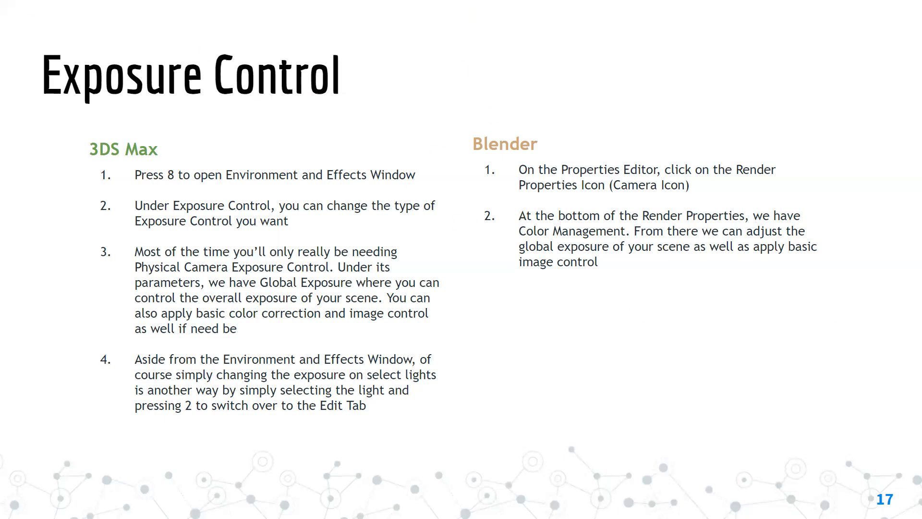
Return to 3ds Max, open the Environment and Effects window, and place it beside the Arnold RenderView.
{"action": "key", "text": "alt+Tab"}
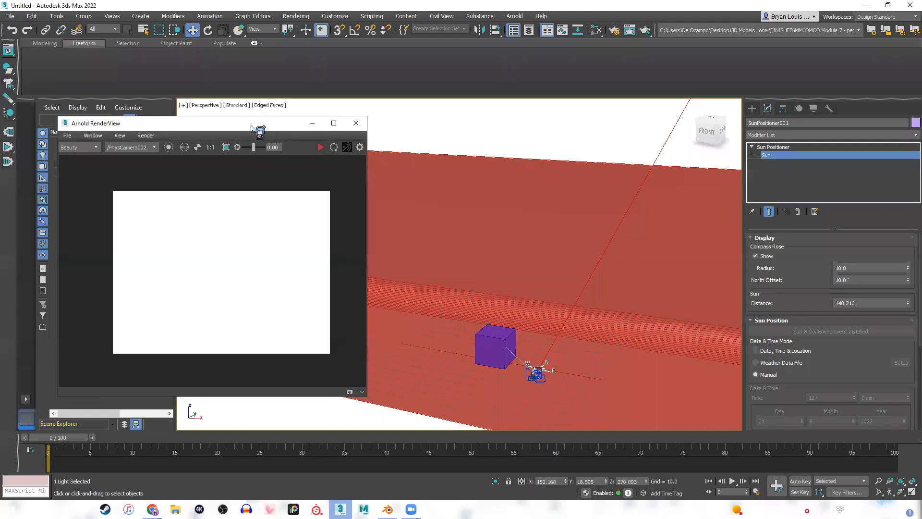
{"action": "left_click_drag", "start_coordinate": [255, 131], "coordinate": [277, 128]}
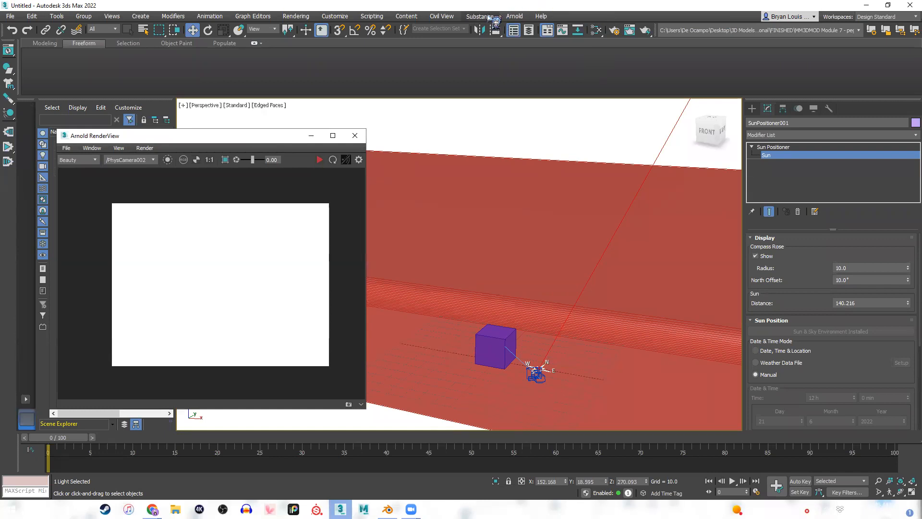
{"action": "left_click", "coordinate": [297, 18]}
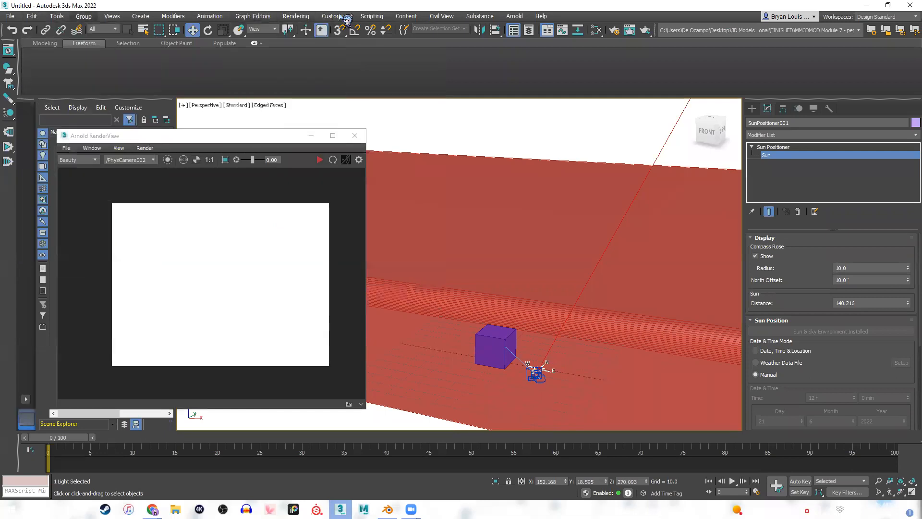
{"action": "left_click", "coordinate": [296, 17]}
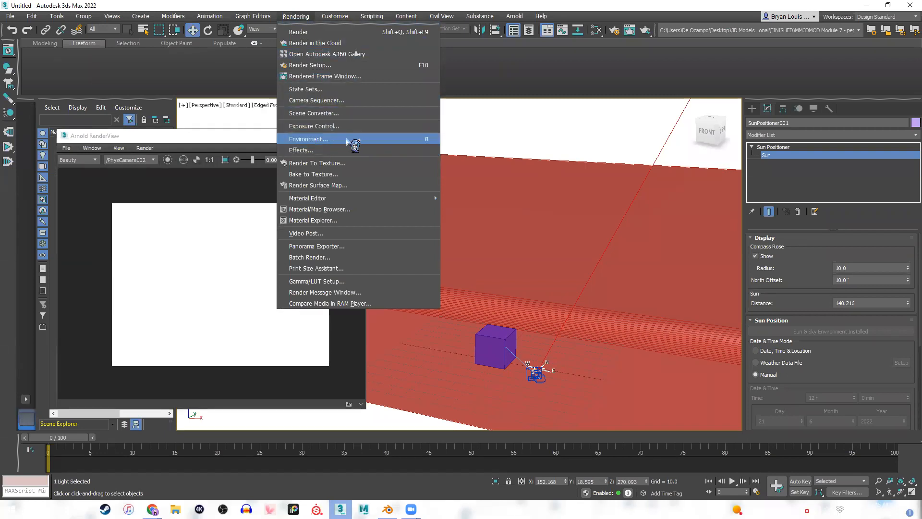
{"action": "left_click", "coordinate": [643, 12]}
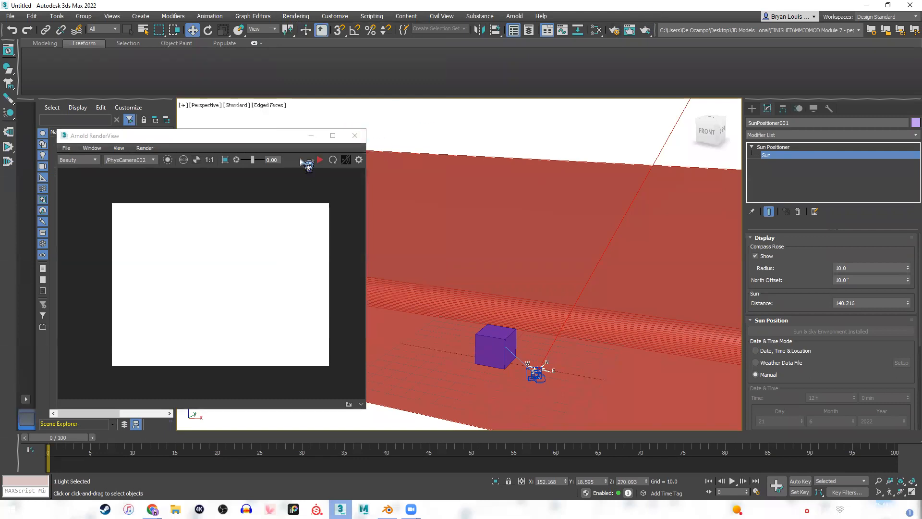
{"action": "key", "text": "8"}
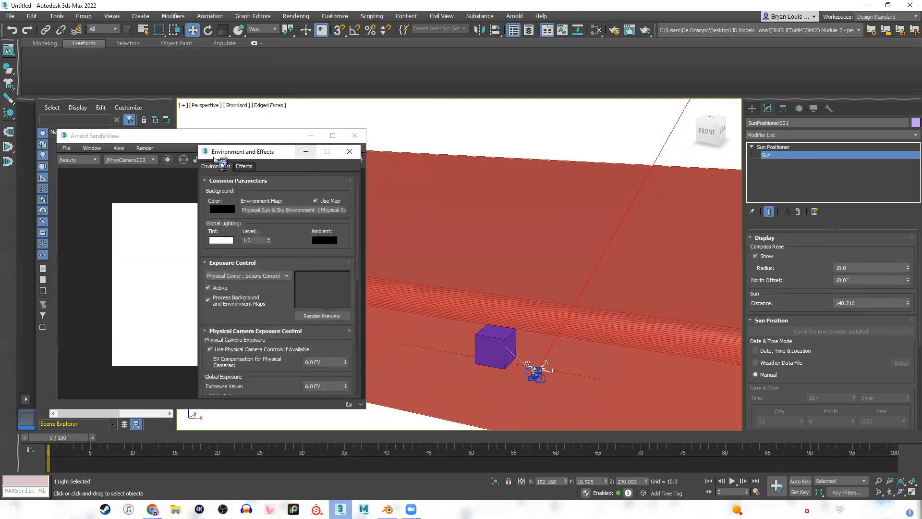
{"action": "left_click_drag", "start_coordinate": [241, 158], "coordinate": [465, 144]}
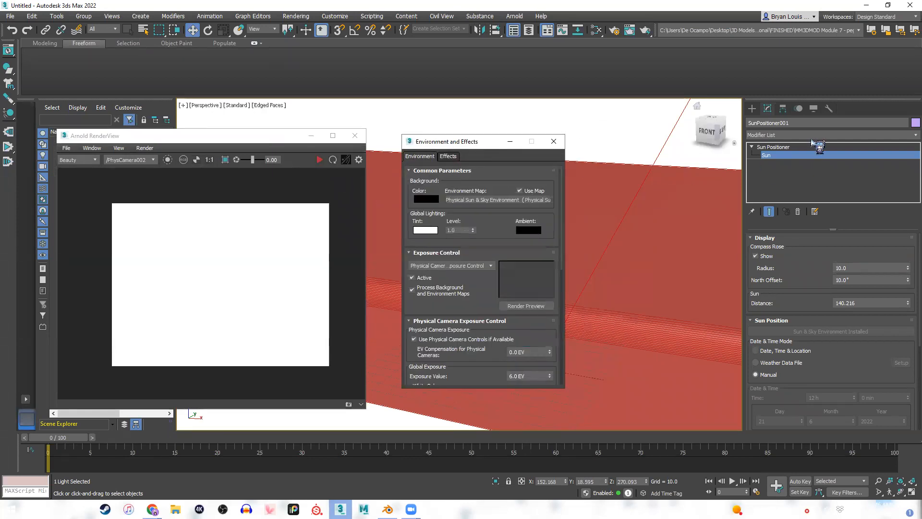
{"action": "left_click", "coordinate": [753, 108]}
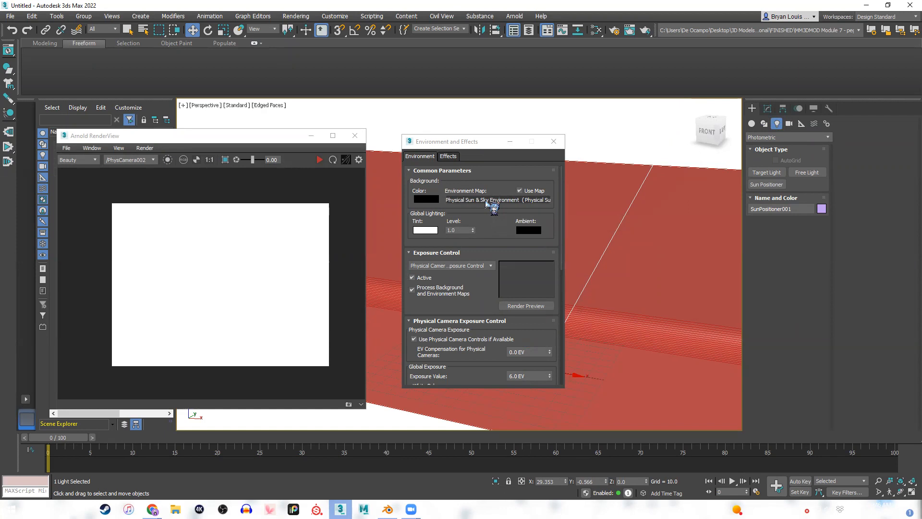
{"action": "left_click", "coordinate": [452, 144]}
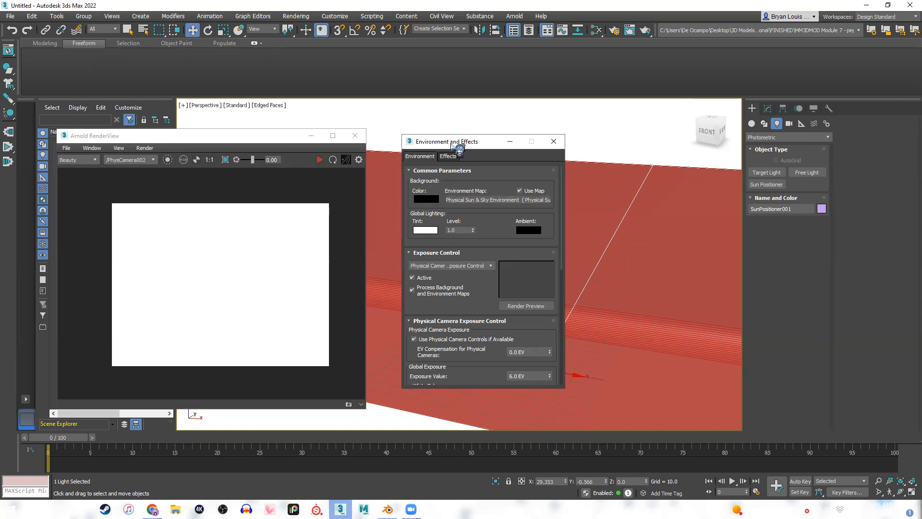
{"action": "left_click_drag", "start_coordinate": [452, 144], "coordinate": [428, 138]}
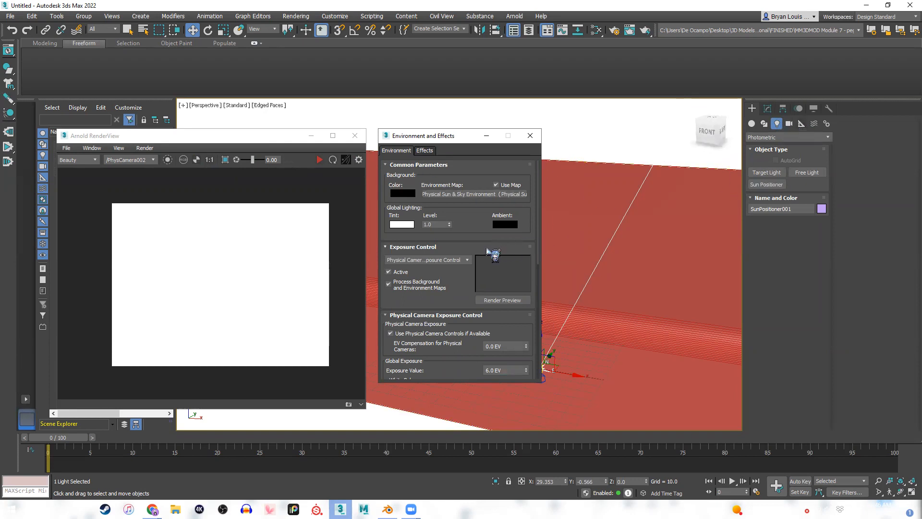
Choose Physical Camera Exposure Control as the exposure type and review its global exposure, white balance and image control parameters.
{"action": "left_click", "coordinate": [465, 260]}
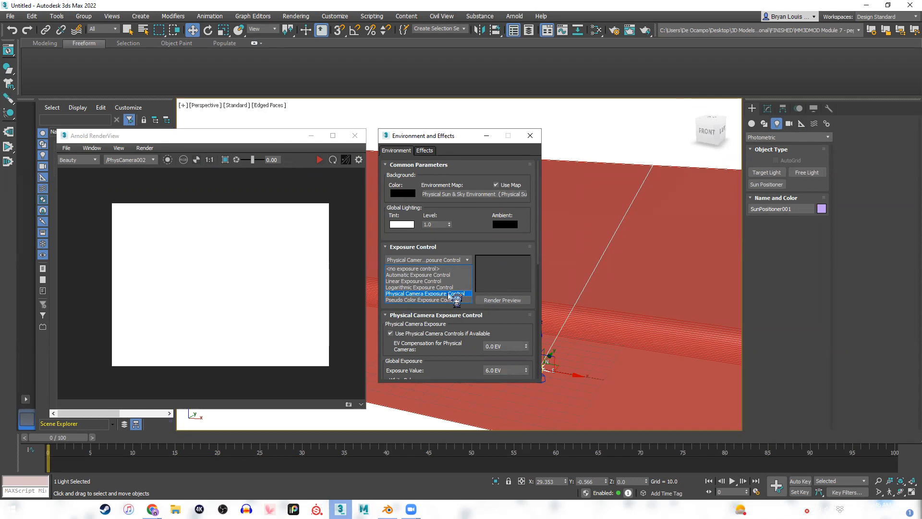
{"action": "left_click", "coordinate": [448, 293]}
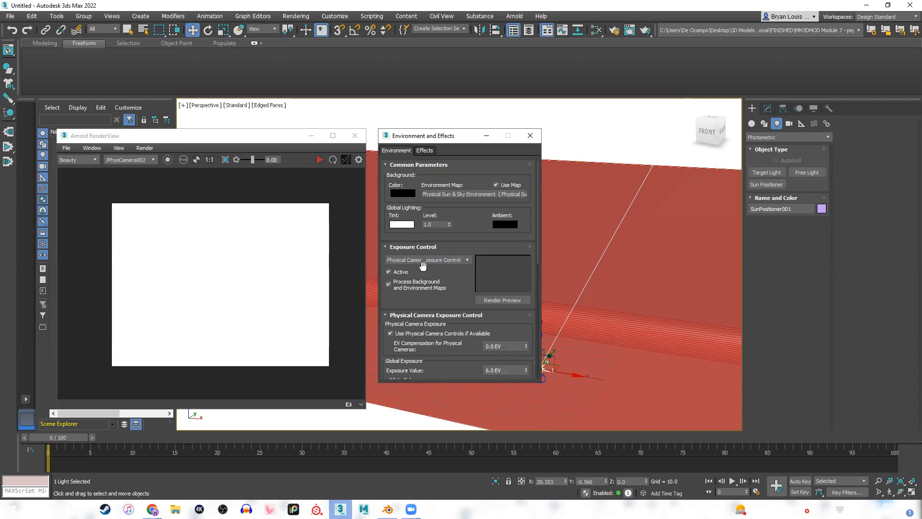
{"action": "scroll", "coordinate": [482, 268], "scroll_direction": "down", "scroll_amount": 1}
{"action": "scroll", "coordinate": [473, 267], "scroll_direction": "down", "scroll_amount": 2}
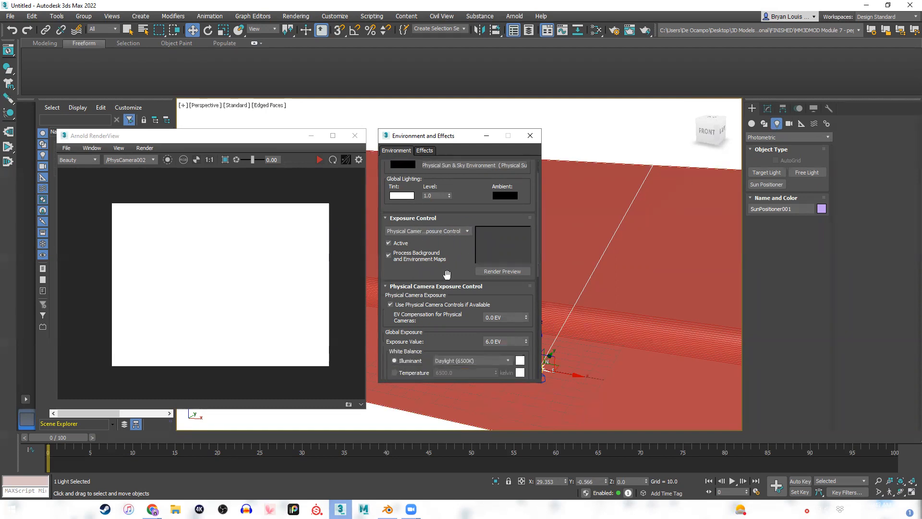
{"action": "scroll", "coordinate": [444, 259], "scroll_direction": "up", "scroll_amount": 1}
{"action": "scroll", "coordinate": [448, 316], "scroll_direction": "down", "scroll_amount": 2}
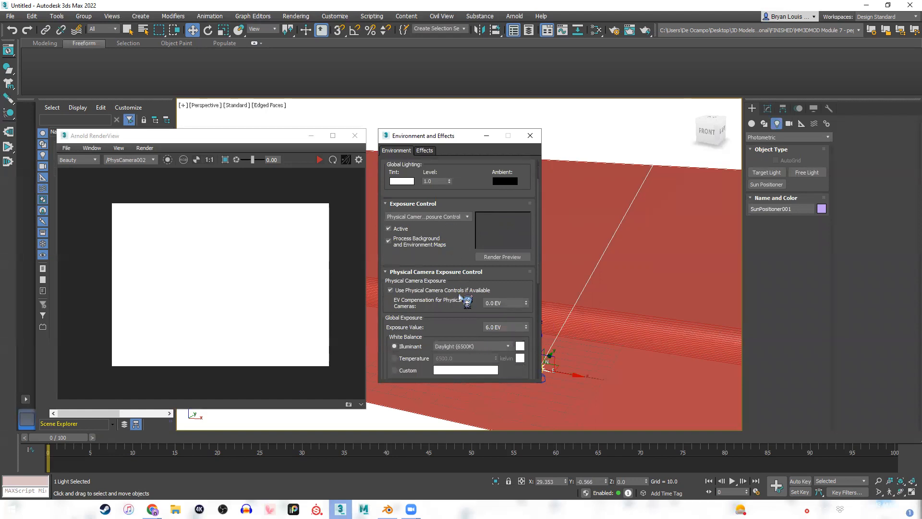
{"action": "scroll", "coordinate": [419, 308], "scroll_direction": "down", "scroll_amount": 1}
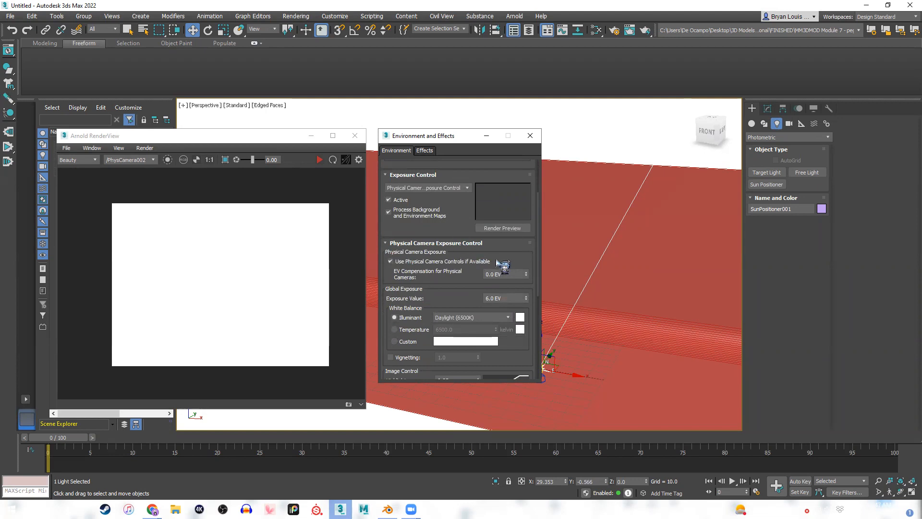
{"action": "scroll", "coordinate": [424, 266], "scroll_direction": "down", "scroll_amount": 2}
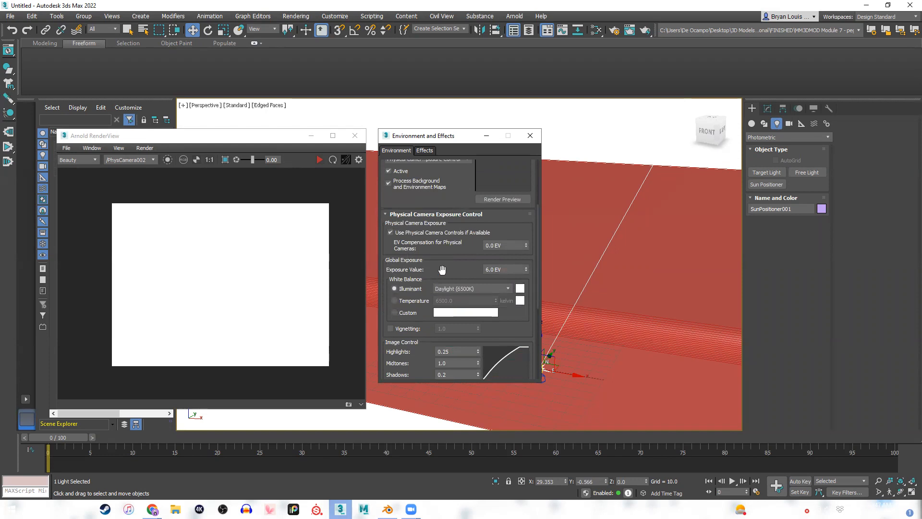
Set the global Exposure Value to 10 EV and restart the live Arnold render.
{"action": "left_click", "coordinate": [521, 269]}
{"action": "type", "text": "10"}
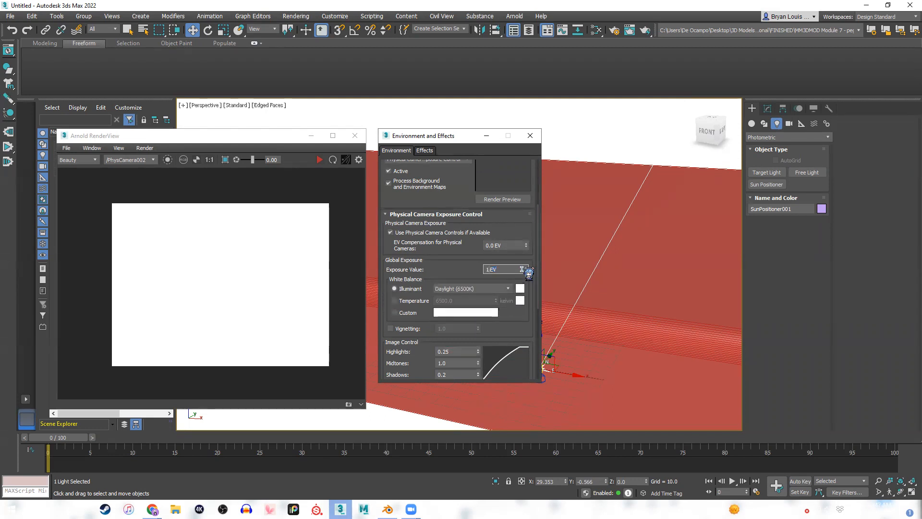
{"action": "left_click", "coordinate": [320, 159]}
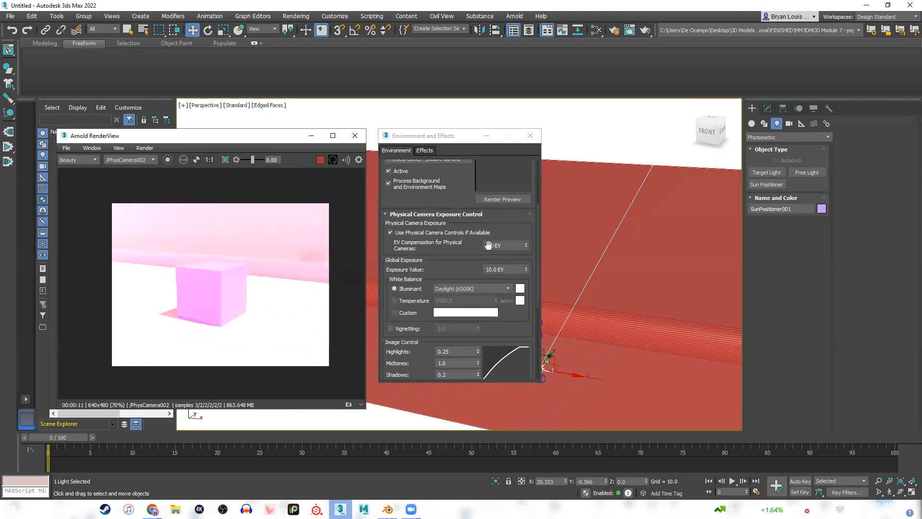
Set the global Exposure Value to 11 EV while the live render is running.
{"action": "left_click", "coordinate": [499, 270]}
{"action": "double_click", "coordinate": [500, 270]}
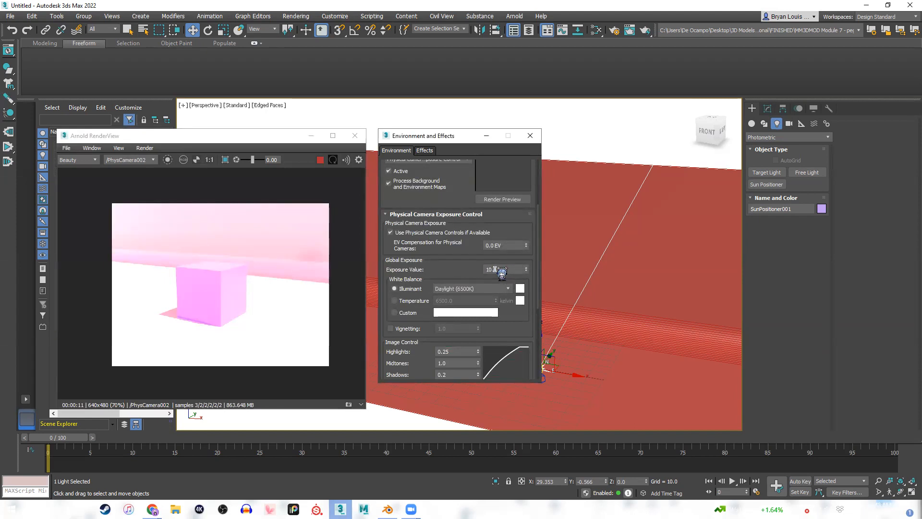
{"action": "left_click", "coordinate": [195, 263]}
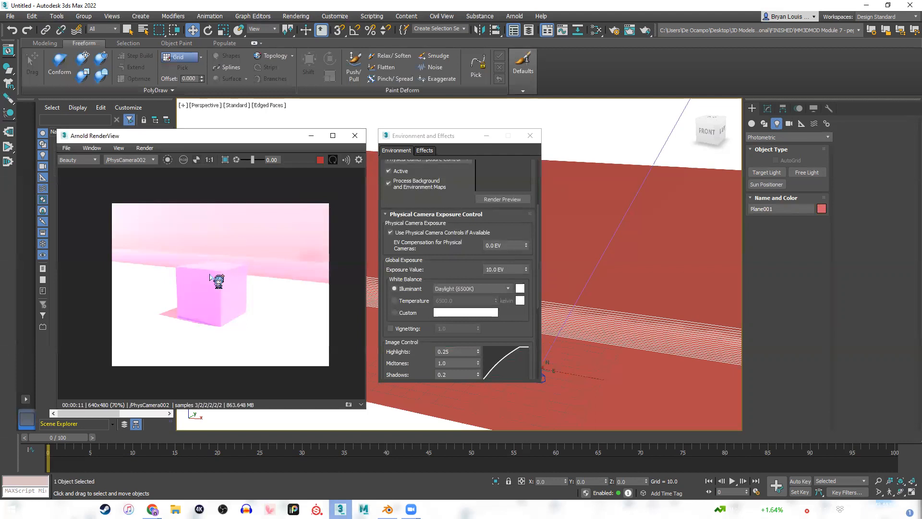
{"action": "double_click", "coordinate": [505, 269]}
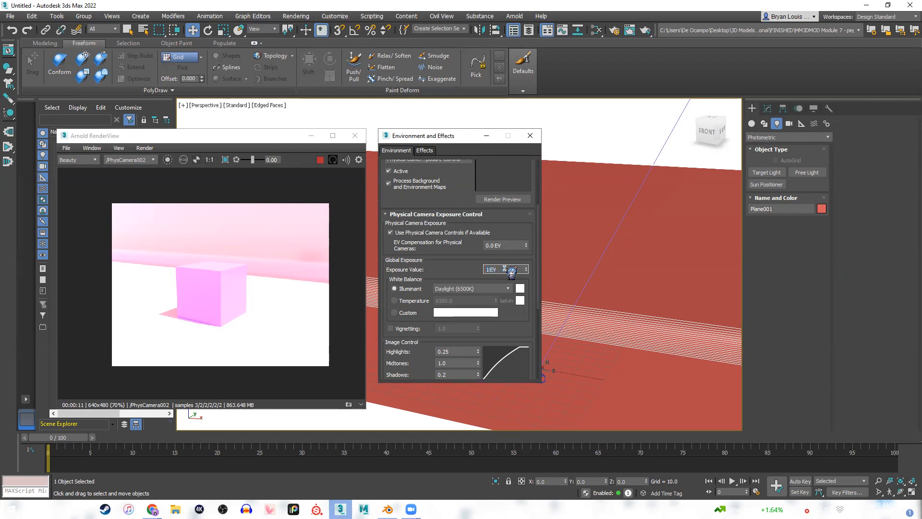
{"action": "key", "text": "Return"}
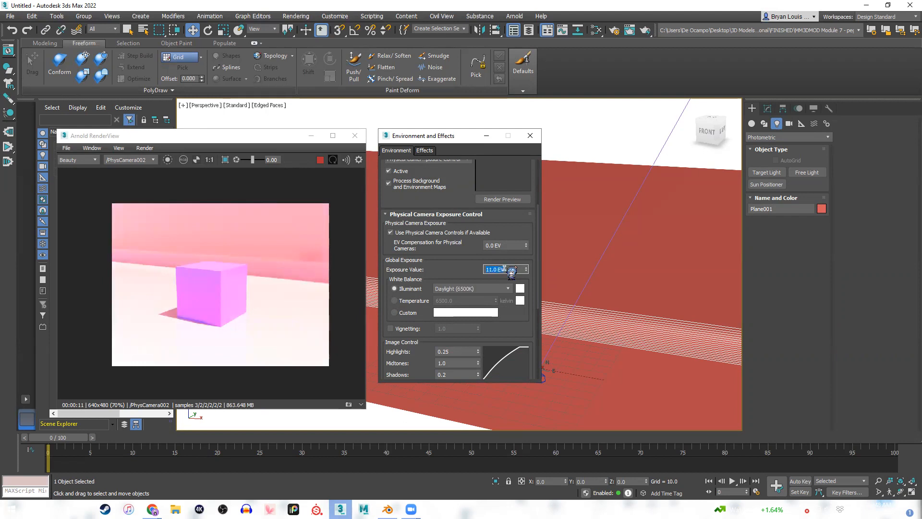
Set the global Exposure Value to 12 EV and enlarge the cube in the Arnold RenderView to inspect it.
{"action": "type", "text": "12"}
{"action": "key", "text": "Return"}
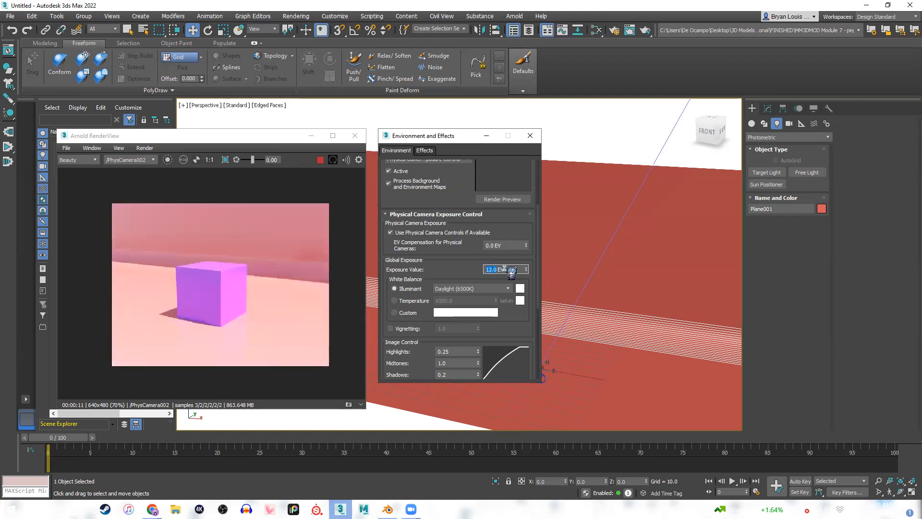
{"action": "left_click_drag", "start_coordinate": [236, 142], "coordinate": [239, 138]}
{"action": "scroll", "coordinate": [177, 289], "scroll_direction": "up", "scroll_amount": 2}
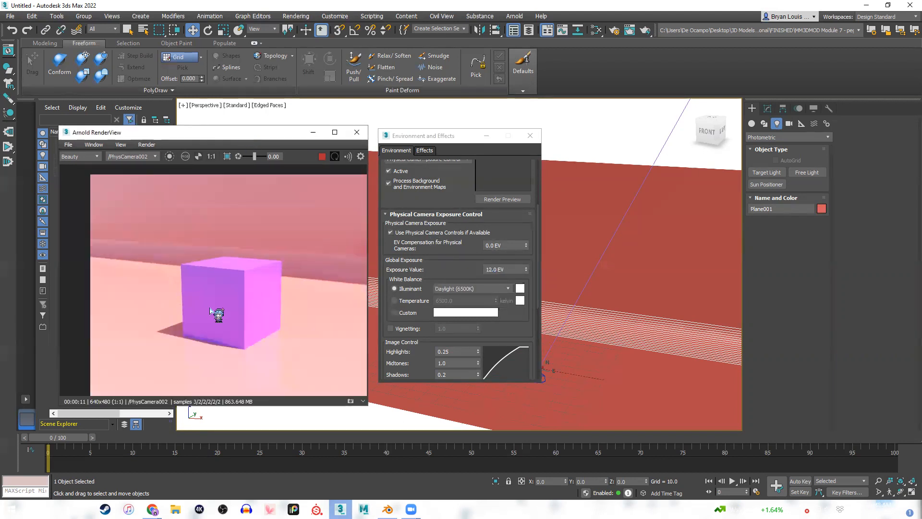
{"action": "scroll", "coordinate": [217, 310], "scroll_direction": "up", "scroll_amount": 2}
{"action": "scroll", "coordinate": [221, 312], "scroll_direction": "down", "scroll_amount": 2}
{"action": "middle_click_drag", "start_coordinate": [241, 302], "coordinate": [207, 295]}
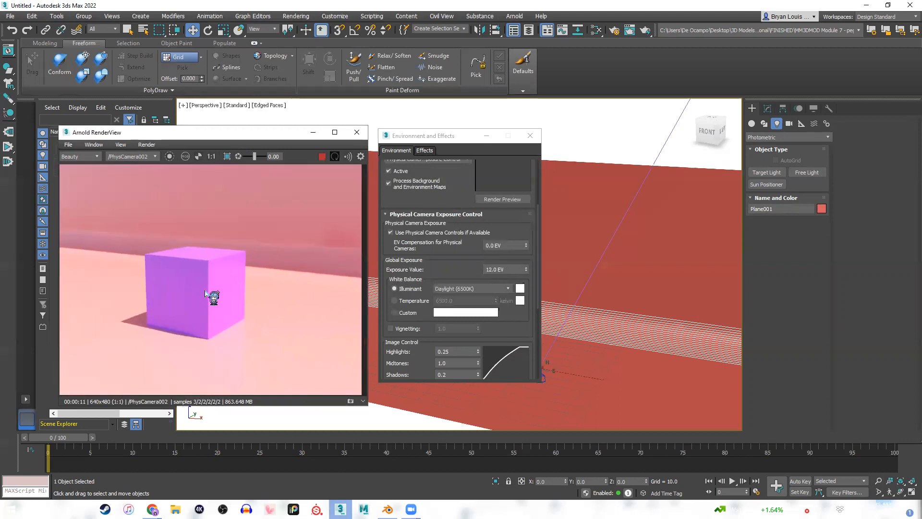
Try the Sunlight (5200K), Shade (7000K) and Overcast (6000K) white balance illuminants on the live render.
{"action": "left_click", "coordinate": [482, 287]}
{"action": "left_click", "coordinate": [482, 283]}
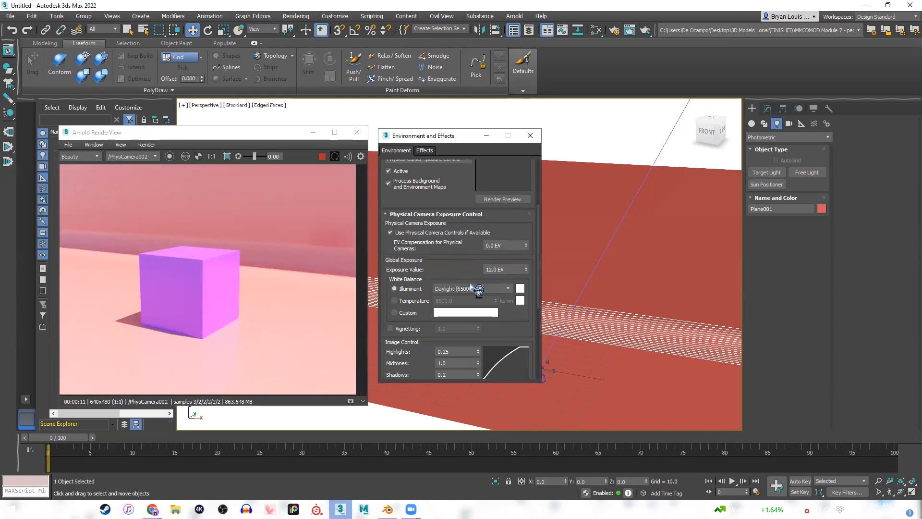
{"action": "left_click", "coordinate": [471, 288]}
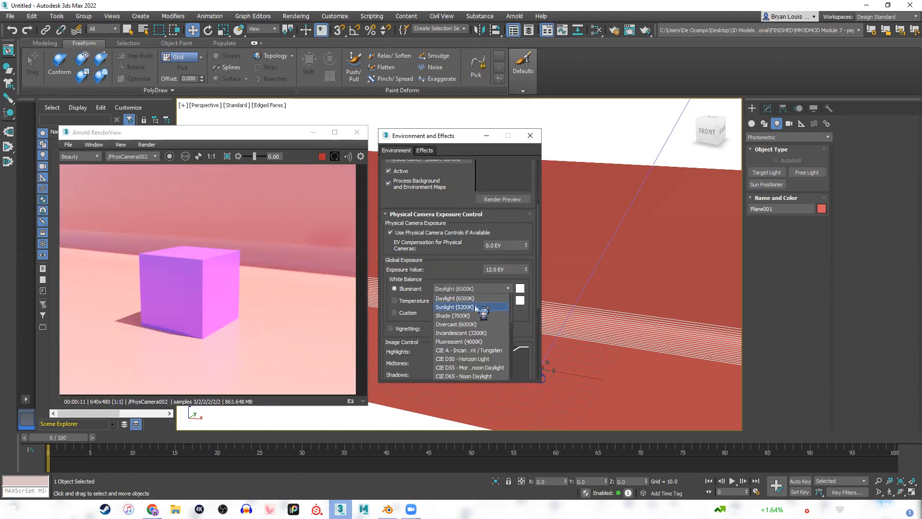
{"action": "left_click", "coordinate": [480, 308]}
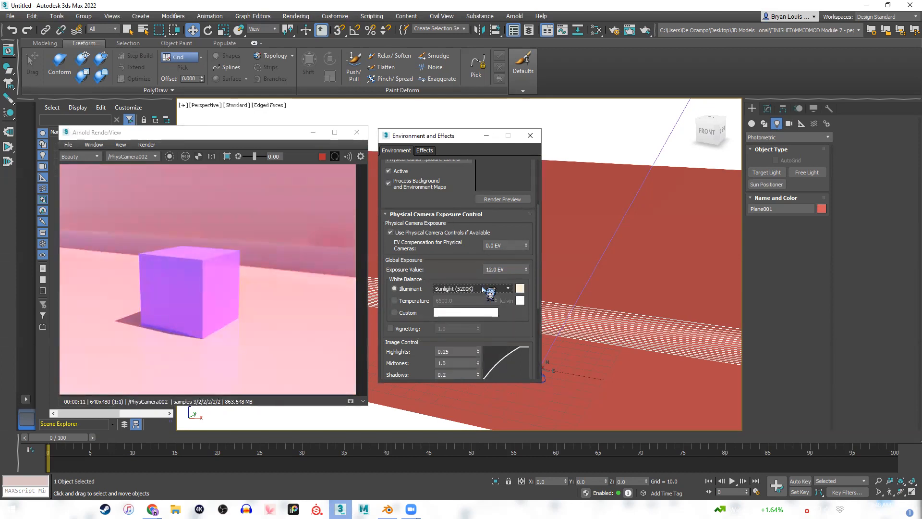
{"action": "left_click", "coordinate": [484, 289]}
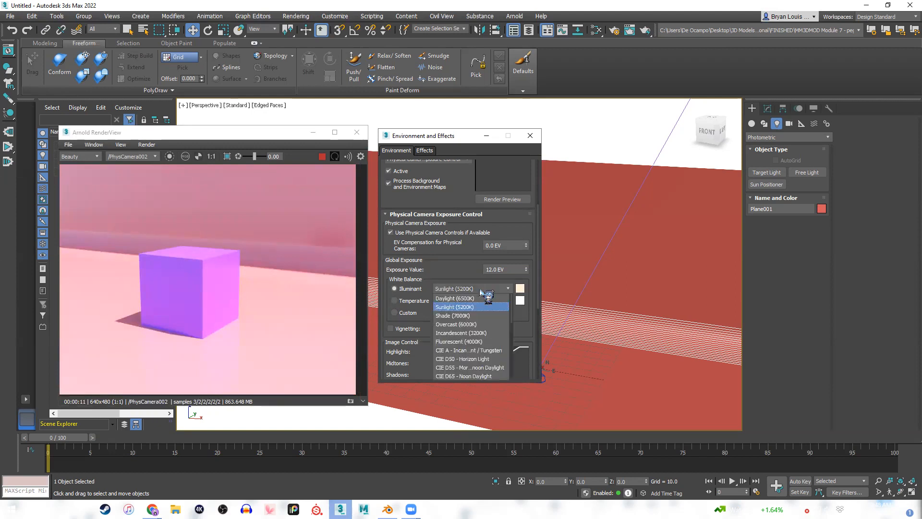
{"action": "left_click", "coordinate": [461, 315]}
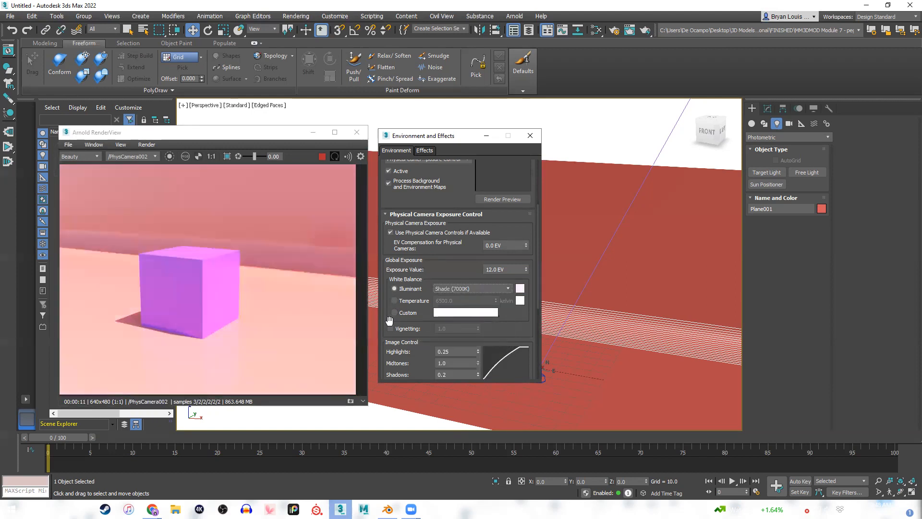
{"action": "left_click", "coordinate": [488, 290]}
{"action": "left_click", "coordinate": [485, 328]}
Try Custom white balance, then return to Illuminant and try the Incandescent (3200K) and Fluorescent (4000K) options.
{"action": "left_click", "coordinate": [396, 313]}
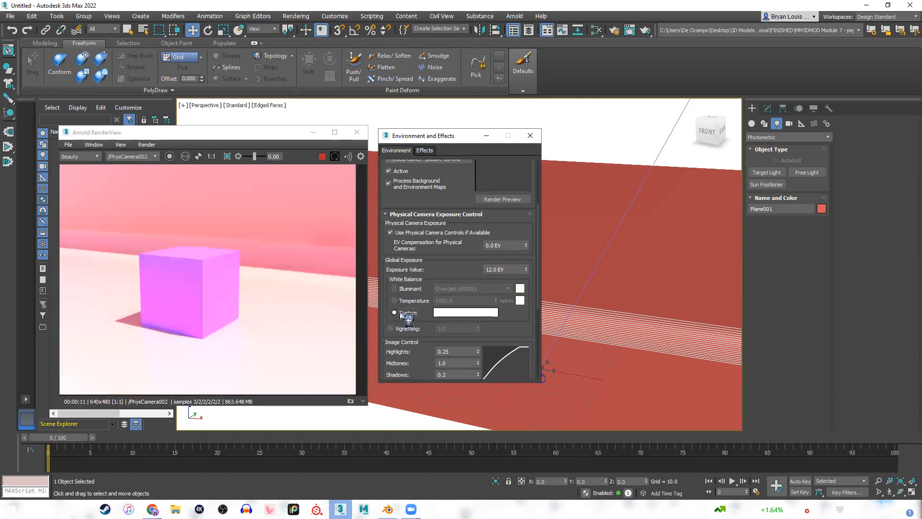
{"action": "left_click", "coordinate": [395, 289]}
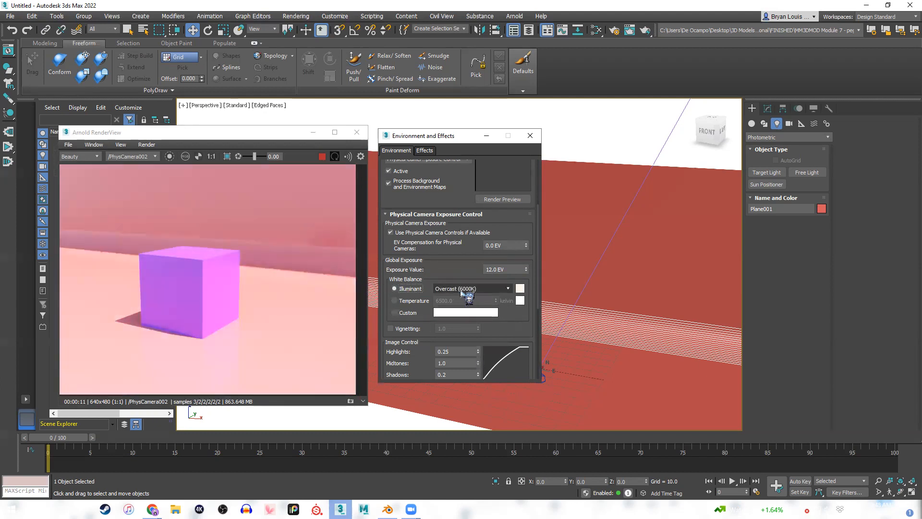
{"action": "left_click", "coordinate": [462, 289]}
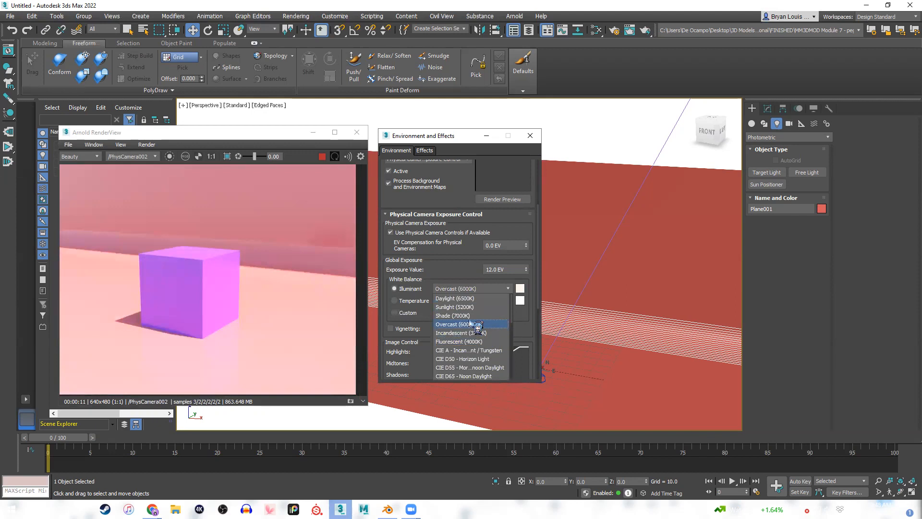
{"action": "left_click", "coordinate": [468, 333]}
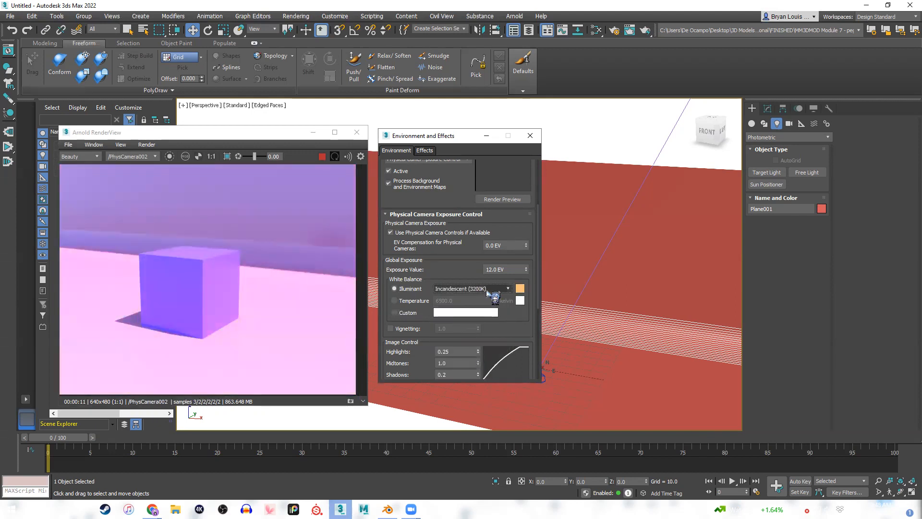
{"action": "left_click", "coordinate": [486, 290]}
{"action": "left_click", "coordinate": [459, 342]}
{"action": "left_click", "coordinate": [460, 290]}
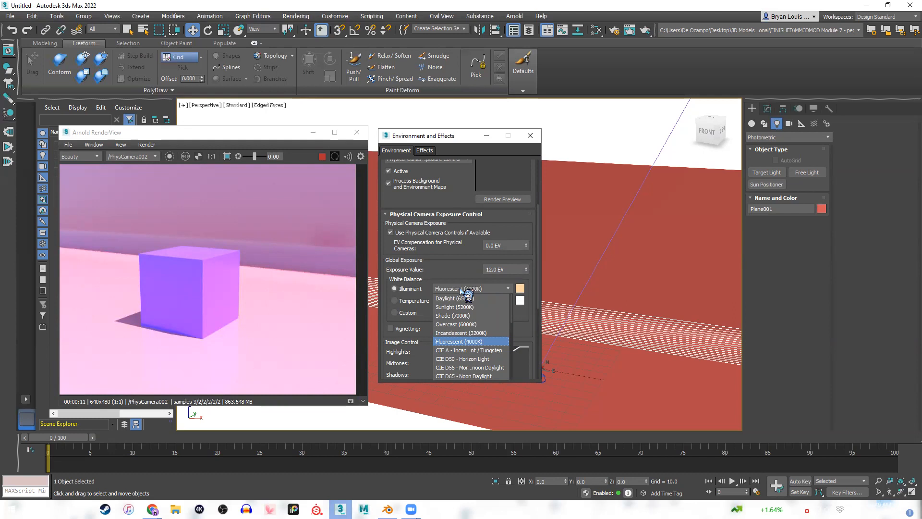
{"action": "left_click", "coordinate": [485, 287]}
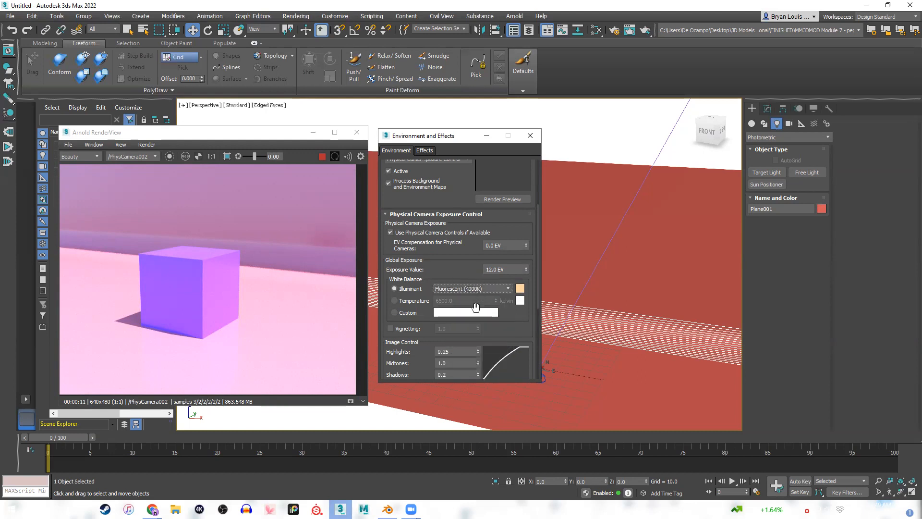
Set the white balance illuminant back to Daylight (6500K).
{"action": "scroll", "coordinate": [490, 288], "scroll_direction": "down", "scroll_amount": 3}
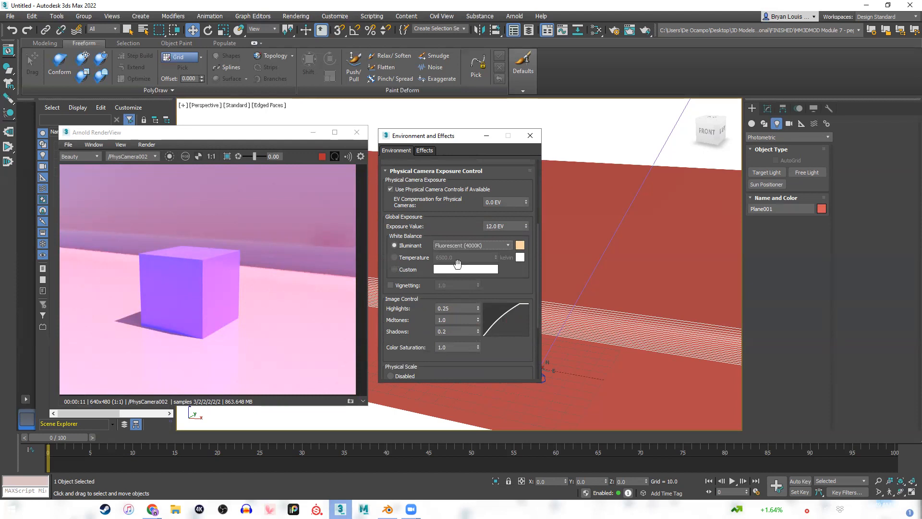
{"action": "left_click", "coordinate": [494, 245]}
{"action": "left_click", "coordinate": [454, 258]}
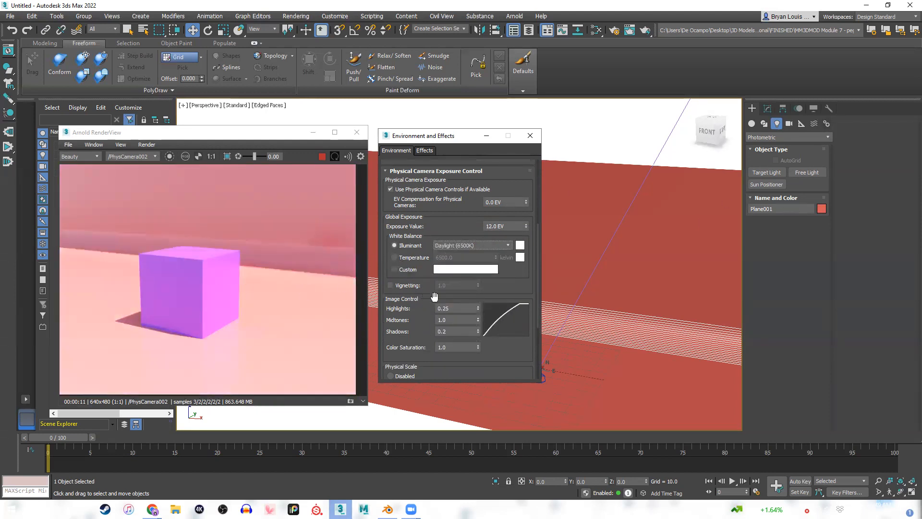
Review the image control, physical scale, exposure and environment map settings in the Environment and Effects window.
{"action": "scroll", "coordinate": [413, 290], "scroll_direction": "down", "scroll_amount": 5}
{"action": "scroll", "coordinate": [404, 275], "scroll_direction": "down", "scroll_amount": 2}
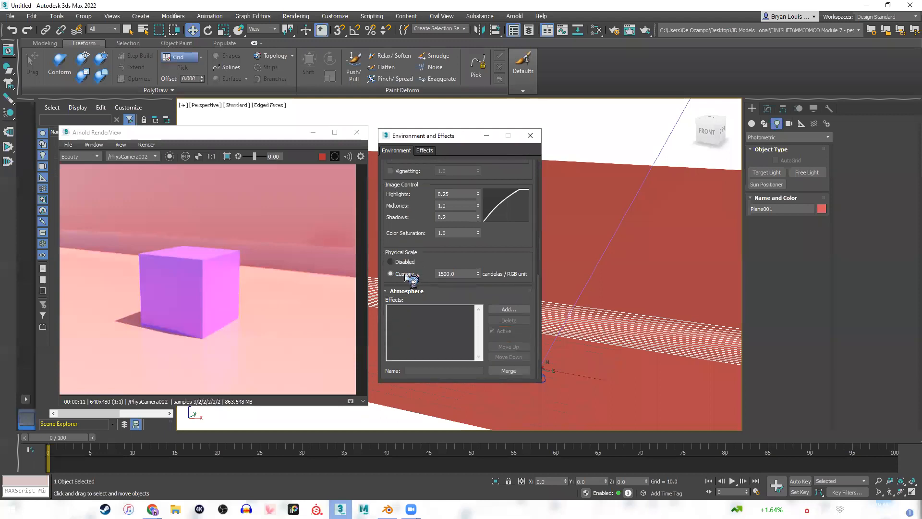
{"action": "scroll", "coordinate": [407, 310], "scroll_direction": "up", "scroll_amount": 4}
{"action": "scroll", "coordinate": [408, 310], "scroll_direction": "up", "scroll_amount": 3}
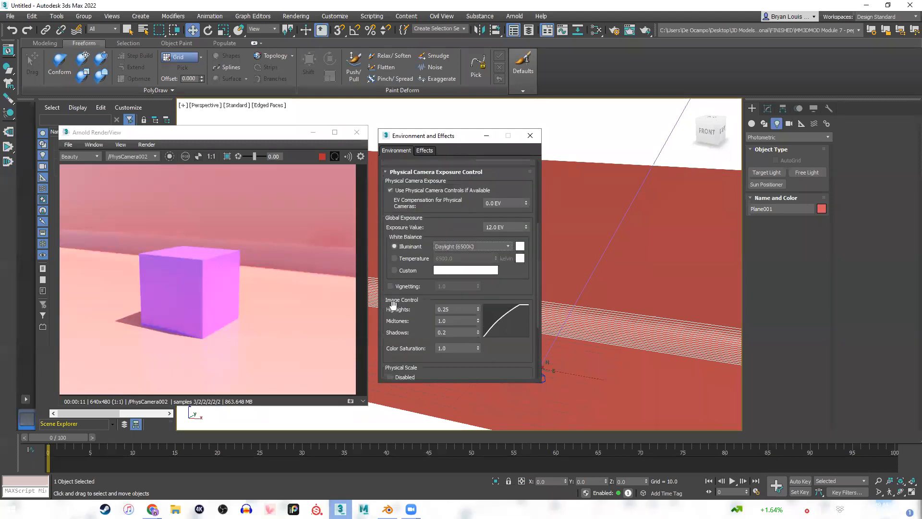
{"action": "scroll", "coordinate": [426, 278], "scroll_direction": "up", "scroll_amount": 2}
{"action": "scroll", "coordinate": [426, 277], "scroll_direction": "down", "scroll_amount": 1}
{"action": "scroll", "coordinate": [447, 321], "scroll_direction": "up", "scroll_amount": 3}
{"action": "scroll", "coordinate": [455, 321], "scroll_direction": "up", "scroll_amount": 3}
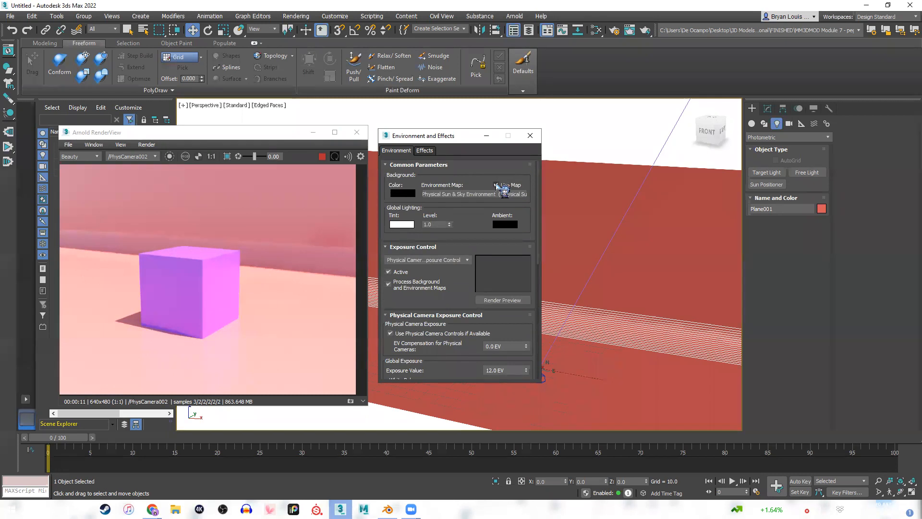
{"action": "left_click_drag", "start_coordinate": [443, 136], "coordinate": [440, 134]}
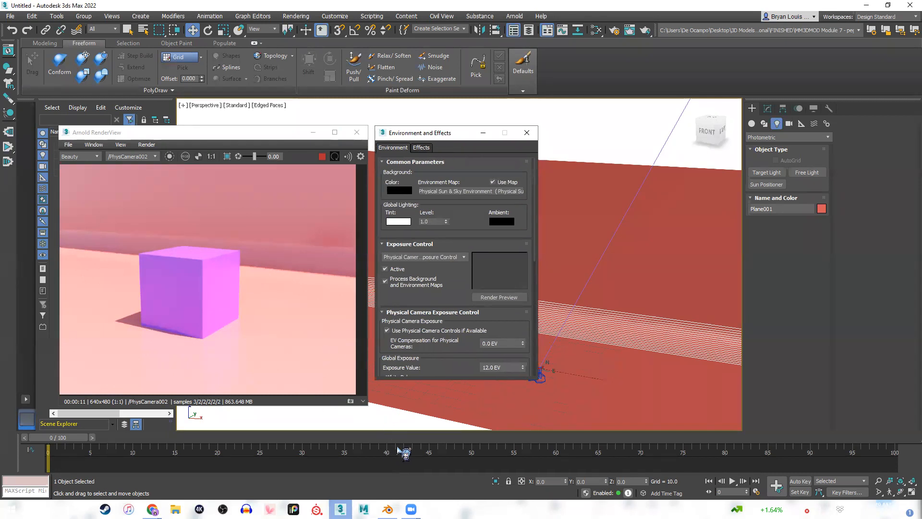
Switch to Blender and examine the Color Management settings in the output properties.
{"action": "mouse_move", "coordinate": [389, 509]}
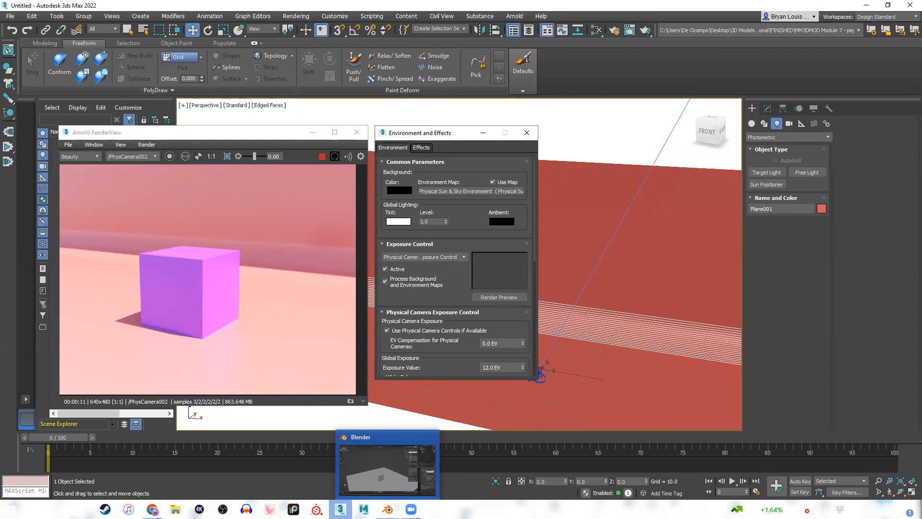
{"action": "left_click", "coordinate": [387, 469]}
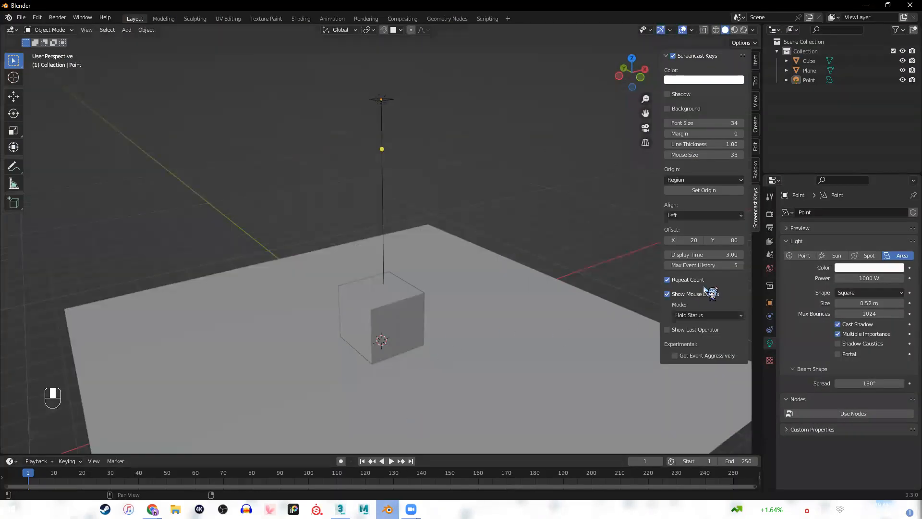
{"action": "left_click", "coordinate": [771, 228]}
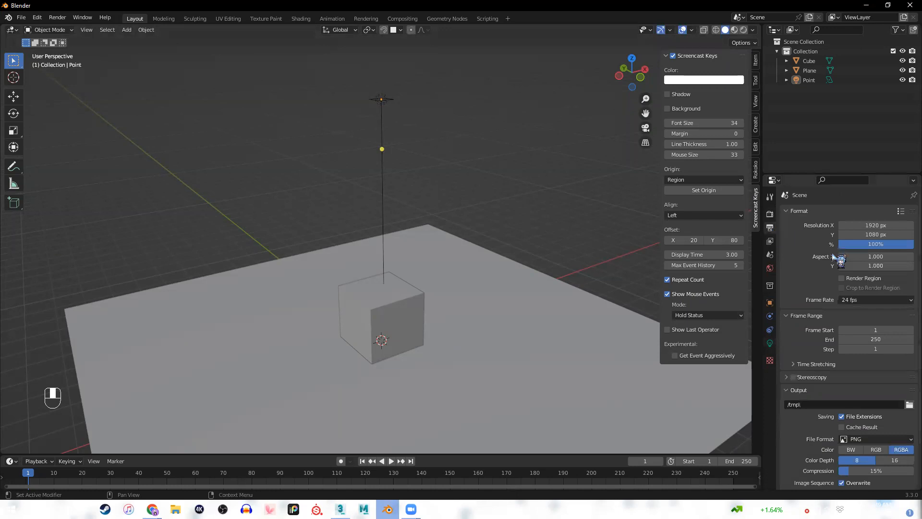
{"action": "scroll", "coordinate": [826, 365], "scroll_direction": "down", "scroll_amount": 4}
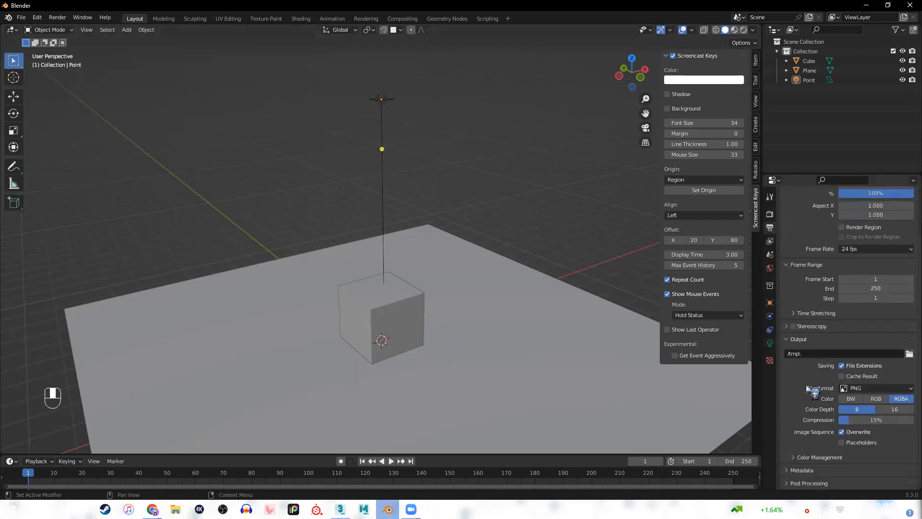
{"action": "left_click", "coordinate": [801, 458]}
{"action": "scroll", "coordinate": [798, 449], "scroll_direction": "down", "scroll_amount": 2}
{"action": "scroll", "coordinate": [796, 432], "scroll_direction": "down", "scroll_amount": 3}
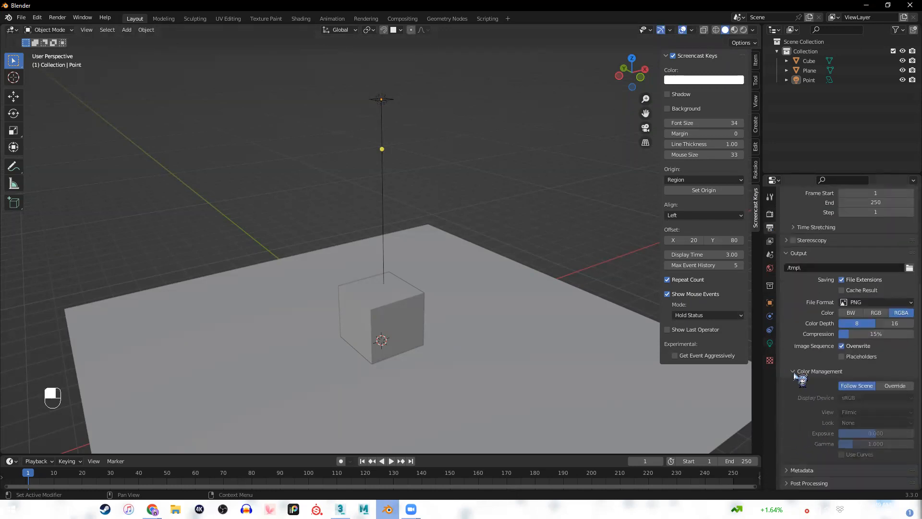
{"action": "scroll", "coordinate": [795, 298], "scroll_direction": "up", "scroll_amount": 6}
Expand Color Management in the render properties to examine the scene's exposure, gamma and view transform settings.
{"action": "left_click", "coordinate": [769, 214]}
{"action": "scroll", "coordinate": [820, 268], "scroll_direction": "down", "scroll_amount": 3}
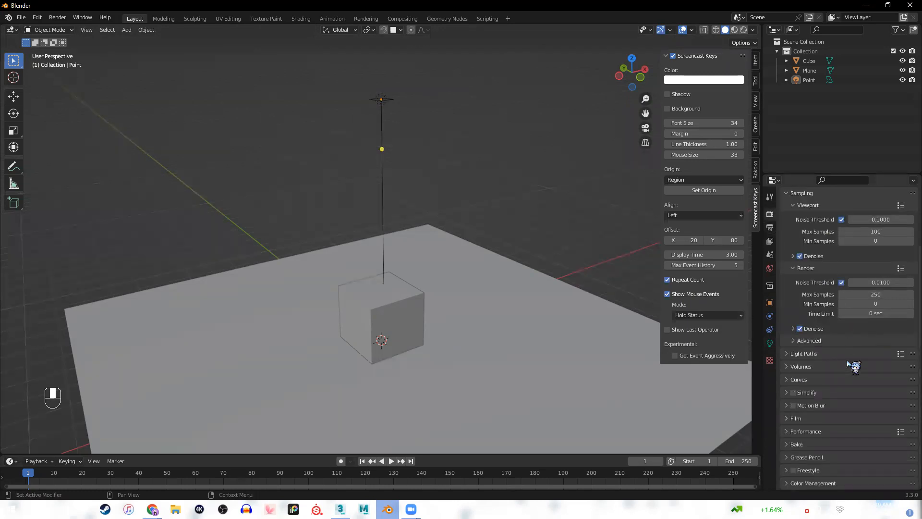
{"action": "scroll", "coordinate": [827, 298], "scroll_direction": "up", "scroll_amount": 3}
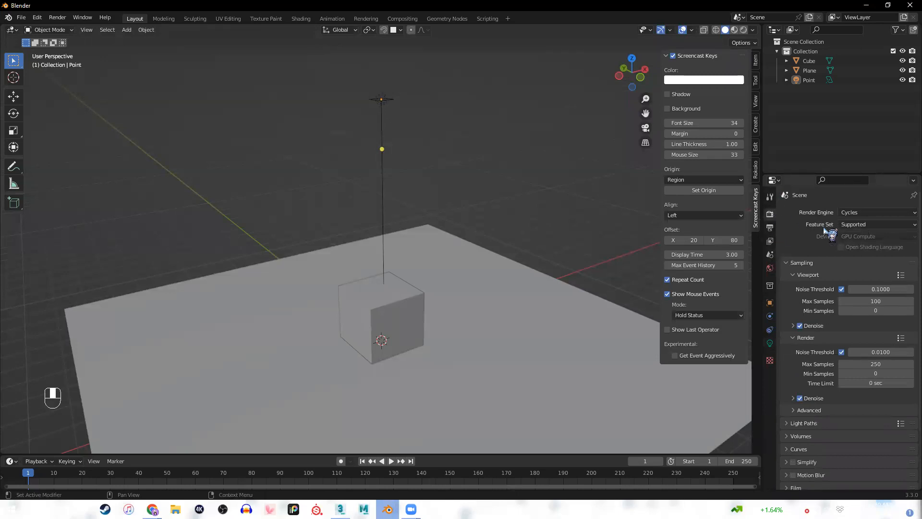
{"action": "scroll", "coordinate": [827, 269], "scroll_direction": "down", "scroll_amount": 3}
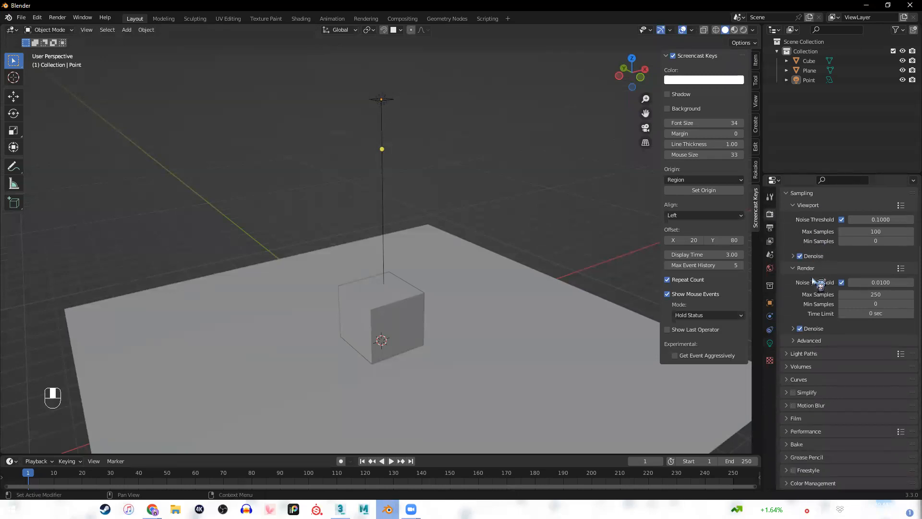
{"action": "left_click", "coordinate": [794, 483]}
{"action": "scroll", "coordinate": [846, 447], "scroll_direction": "down", "scroll_amount": 4}
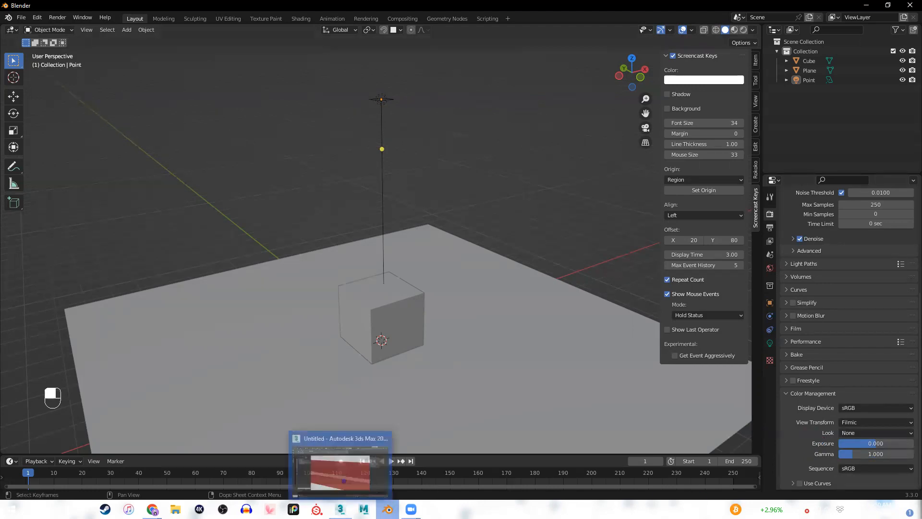
Leave Blender and switch to the lighting lecture slides in the browser, showing Exposure Control.
{"action": "key", "text": "alt+Tab"}
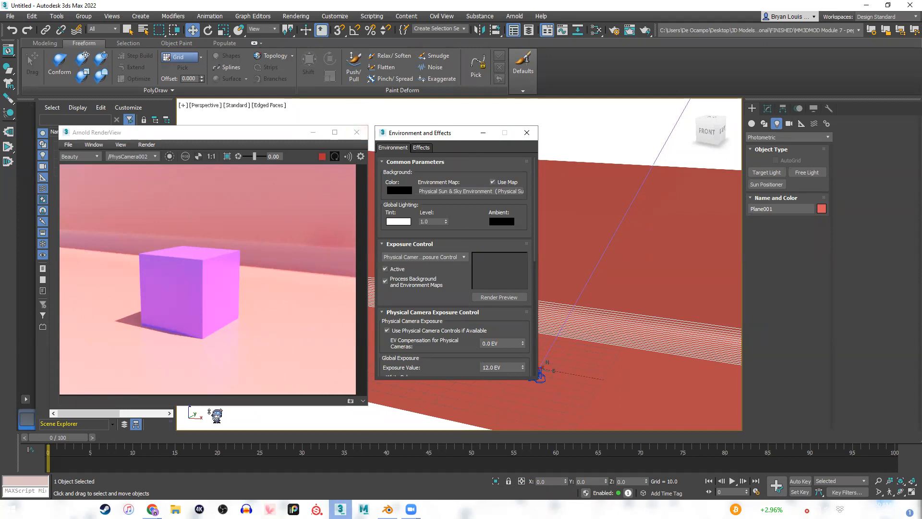
{"action": "mouse_move", "coordinate": [154, 509]}
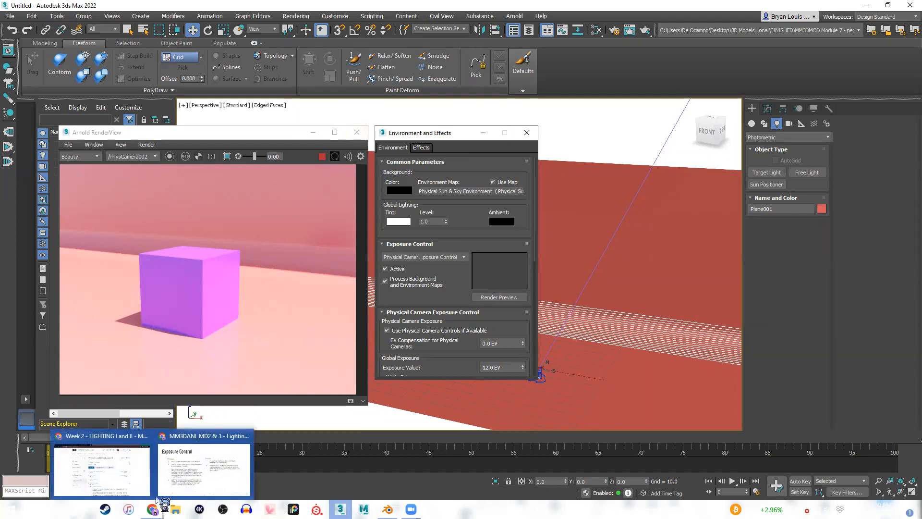
{"action": "left_click", "coordinate": [219, 475]}
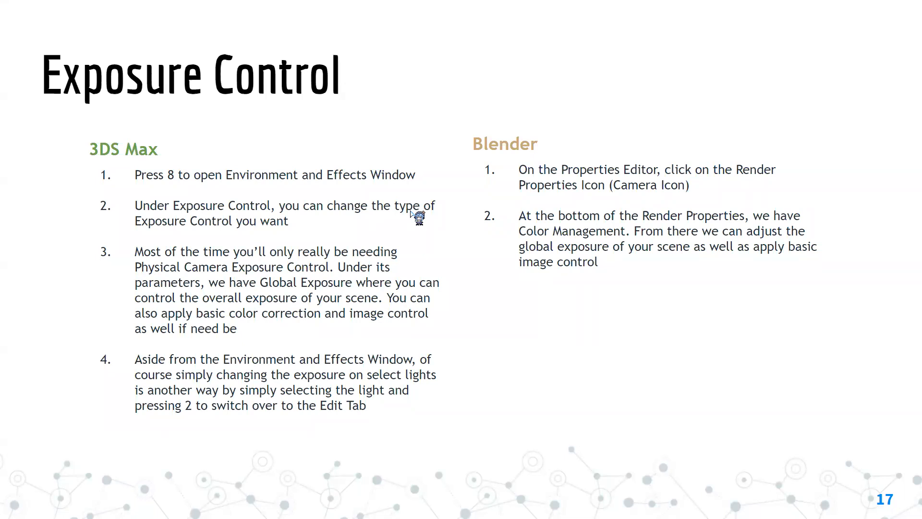
{"action": "key", "text": "Right"}
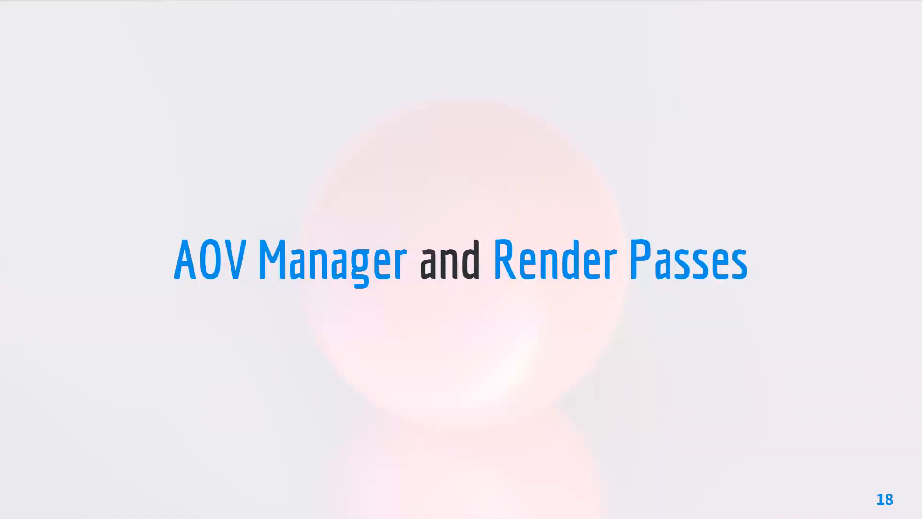
{"action": "key", "text": "Left"}
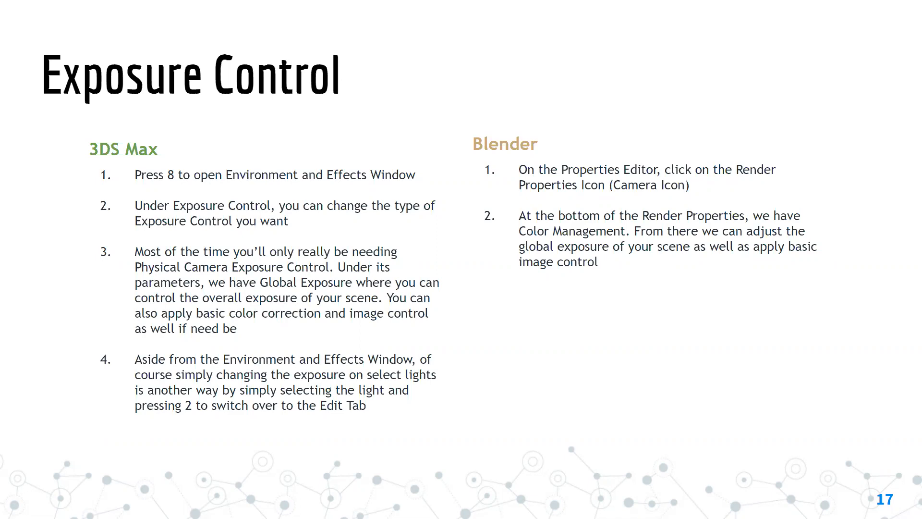
Go back through the lecture slides to "Setting Up - Render Engine" and exit the slideshow.
{"action": "key", "text": "Left"}
{"action": "key", "text": "Left"}
{"action": "key", "text": "Left"}
{"action": "key", "text": "Left"}
{"action": "key", "text": "Left"}
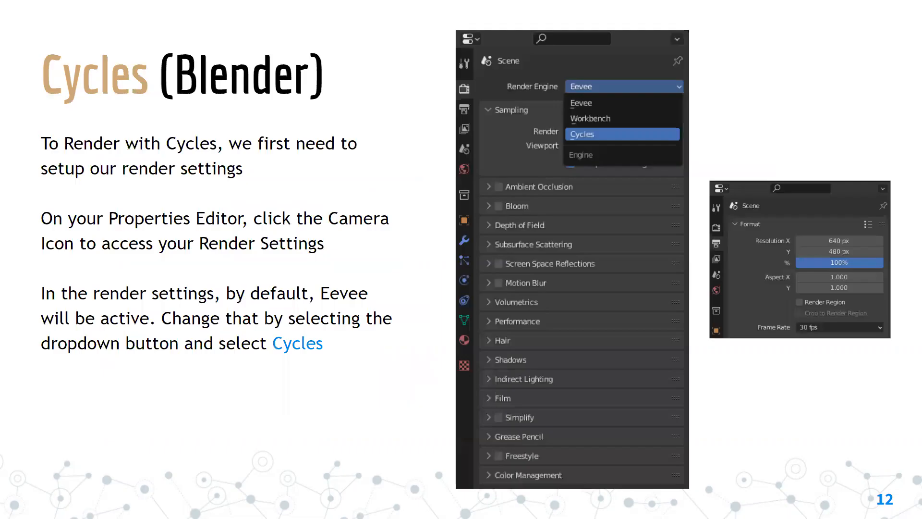
{"action": "key", "text": "Left"}
{"action": "key", "text": "Left"}
{"action": "key", "text": "Escape"}
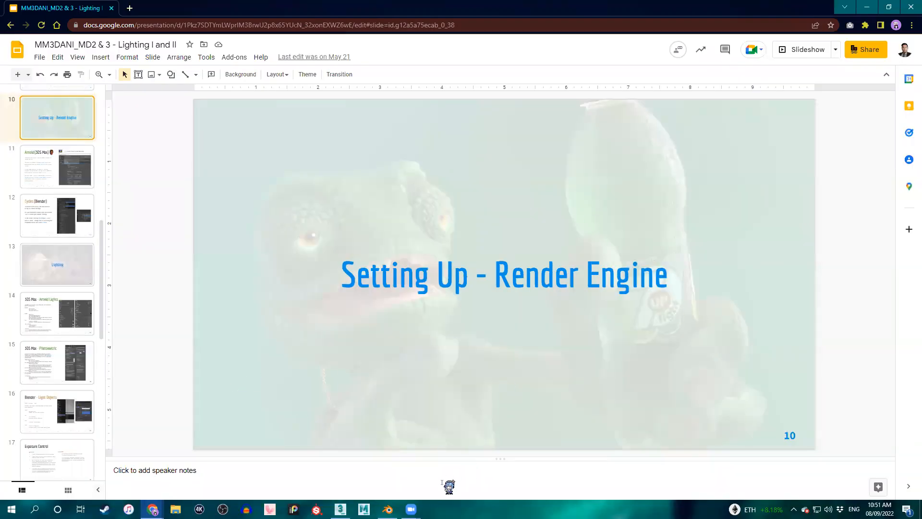
Switch to Blender and examine the cube on the plane from several slightly different viewing angles.
{"action": "left_click", "coordinate": [387, 509]}
{"action": "middle_click_drag", "start_coordinate": [525, 233], "coordinate": [471, 315]}
{"action": "scroll", "coordinate": [444, 244], "scroll_direction": "up", "scroll_amount": 1}
{"action": "scroll", "coordinate": [455, 248], "scroll_direction": "up", "scroll_amount": 4}
{"action": "scroll", "coordinate": [479, 329], "scroll_direction": "down", "scroll_amount": 2}
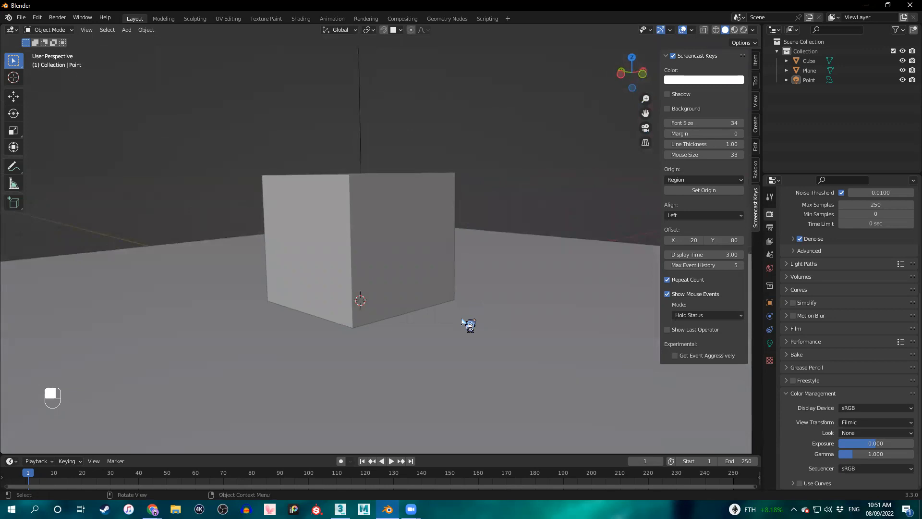
{"action": "key", "text": "shift"}
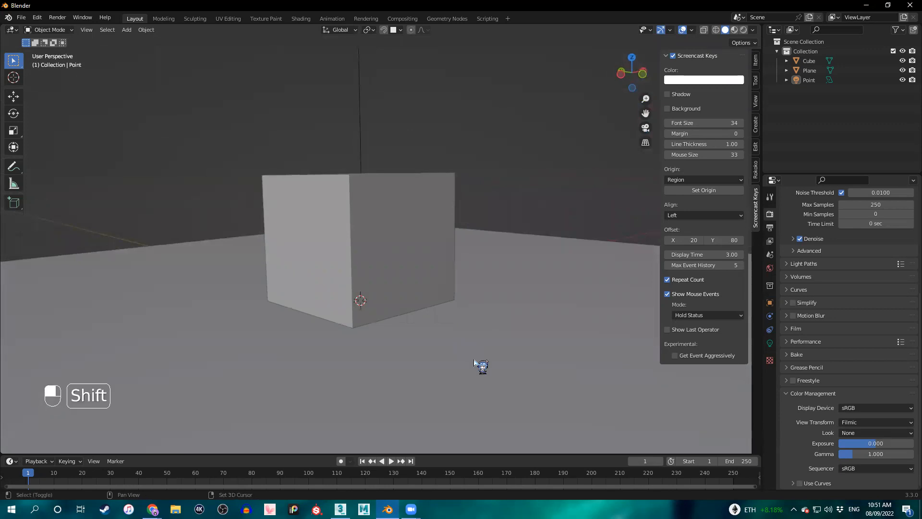
{"action": "middle_click_drag", "start_coordinate": [471, 302], "coordinate": [471, 311], "text": "shift"}
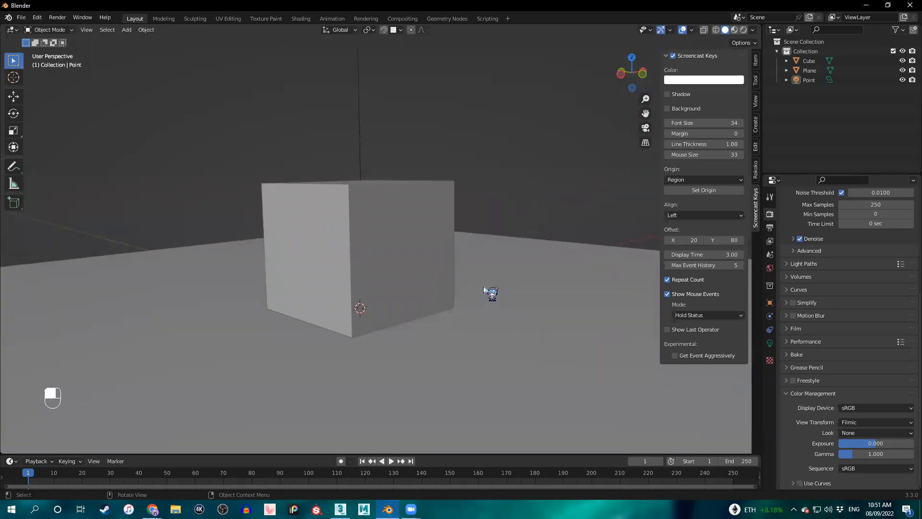
{"action": "mouse_move", "coordinate": [484, 288]}
{"action": "middle_mouse_down"}
{"action": "mouse_move", "coordinate": [491, 288]}
{"action": "mouse_move", "coordinate": [477, 289]}
{"action": "mouse_move", "coordinate": [483, 294]}
{"action": "middle_mouse_up"}
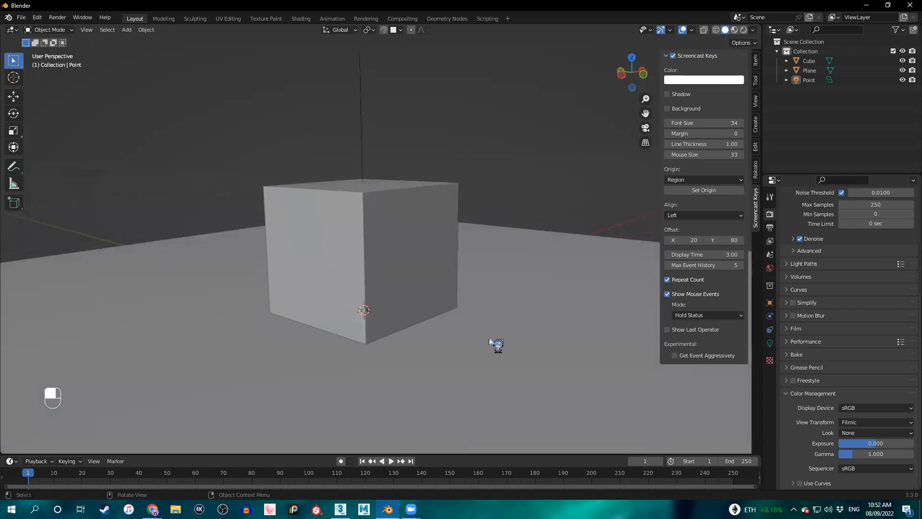
{"action": "middle_click_drag", "start_coordinate": [505, 364], "coordinate": [512, 340]}
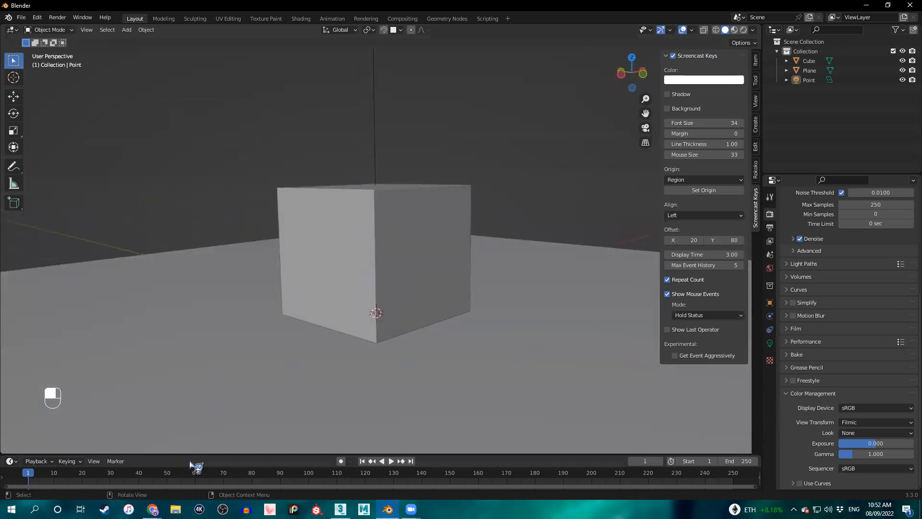
{"action": "mouse_move", "coordinate": [152, 509]}
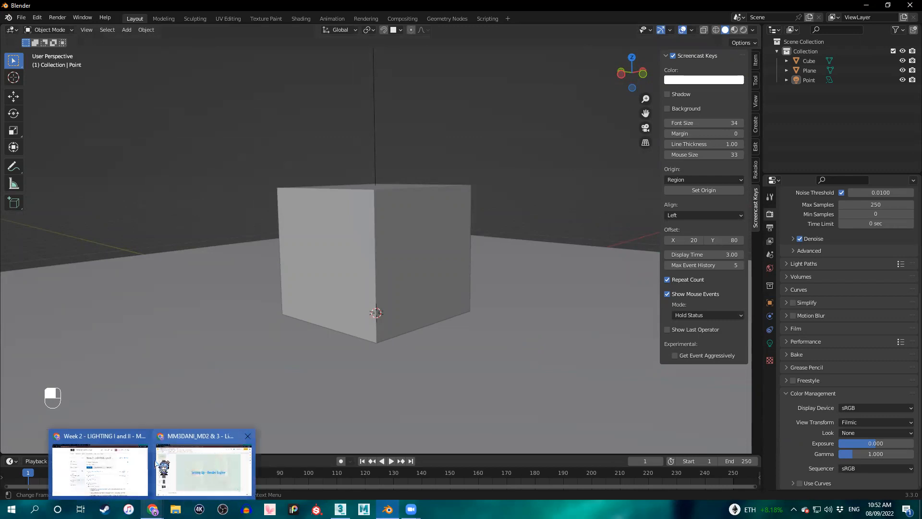
{"action": "middle_click_drag", "start_coordinate": [499, 228], "coordinate": [498, 232]}
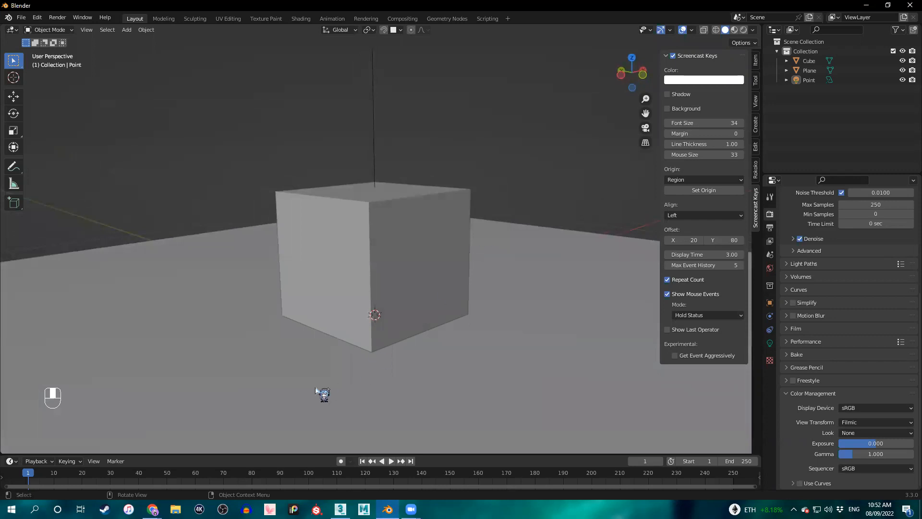
{"action": "mouse_move", "coordinate": [496, 356]}
{"action": "middle_mouse_down"}
{"action": "mouse_move", "coordinate": [492, 350]}
{"action": "mouse_move", "coordinate": [498, 356]}
{"action": "middle_mouse_up"}
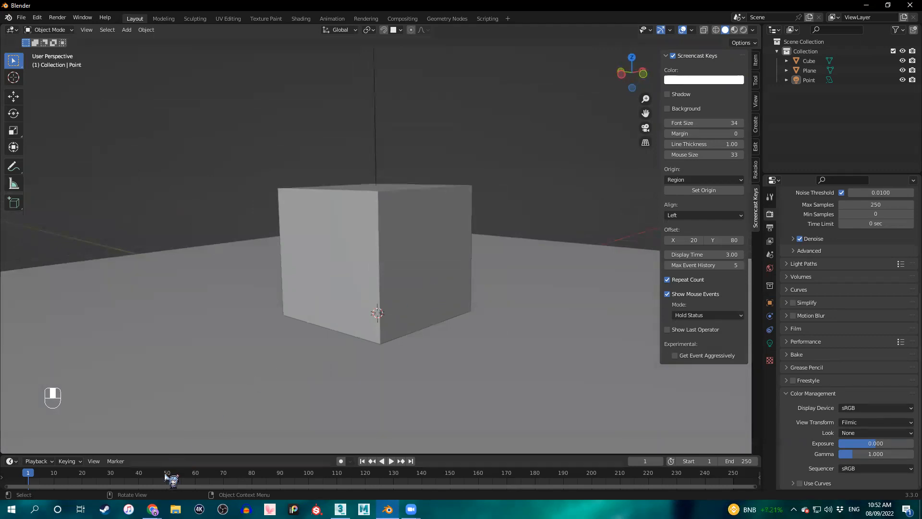
Switch back to the Lighting I and II presentation in the browser.
{"action": "left_click", "coordinate": [152, 509]}
{"action": "left_click", "coordinate": [181, 472]}
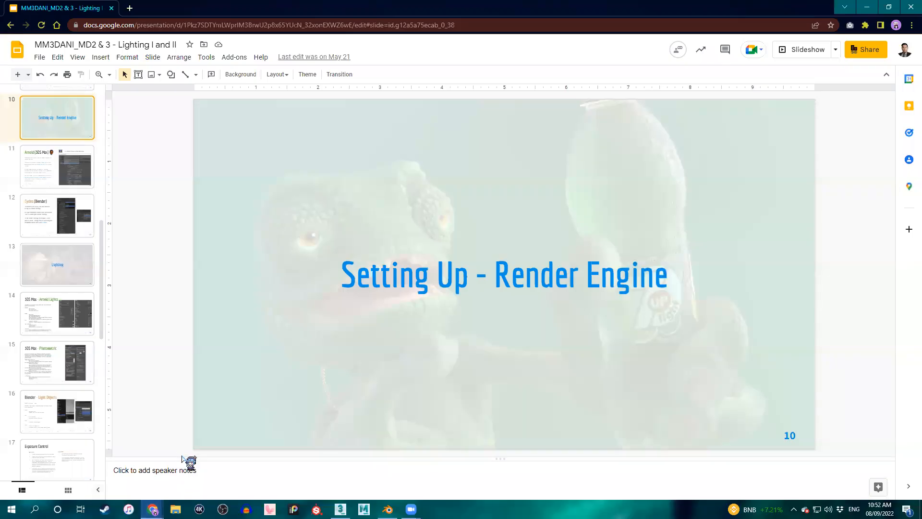
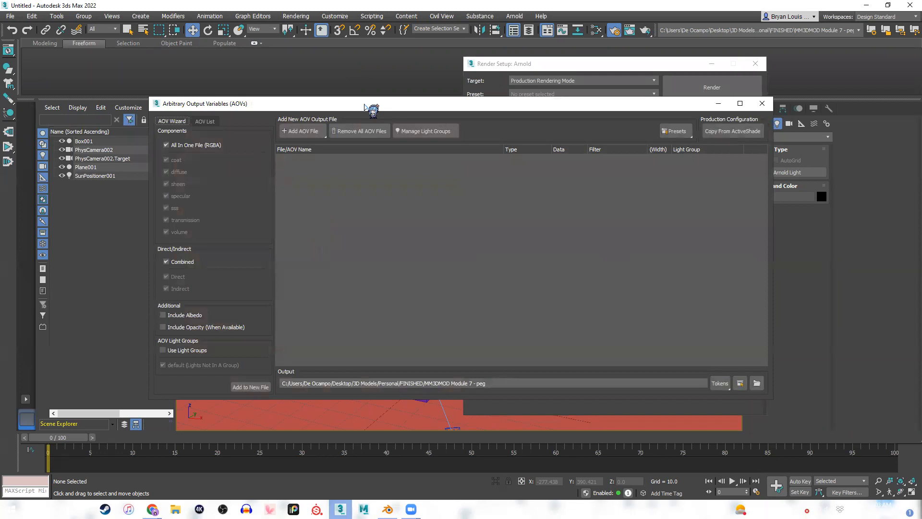
Open the AOV list in the AOV manager, consult the AOV Manager slide in the browser, and return to 3ds Max.
{"action": "left_click_drag", "start_coordinate": [371, 108], "coordinate": [441, 116]}
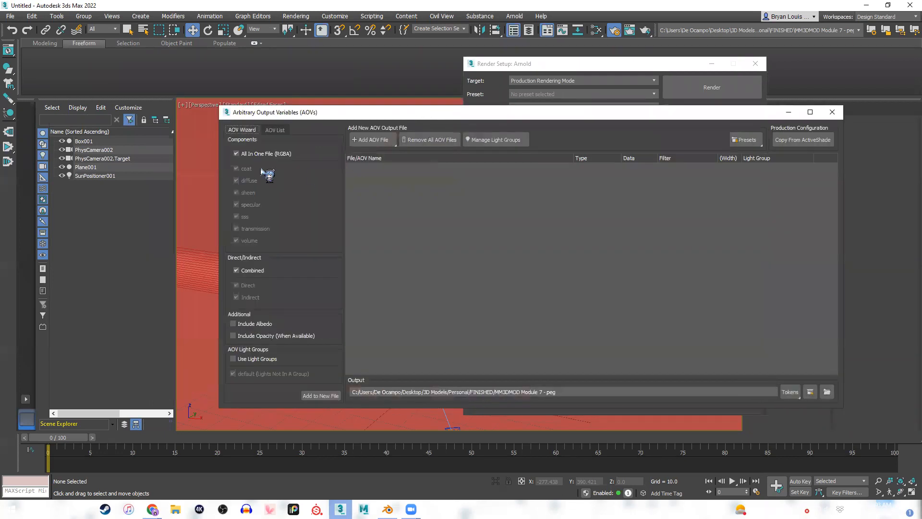
{"action": "left_click", "coordinate": [276, 131]}
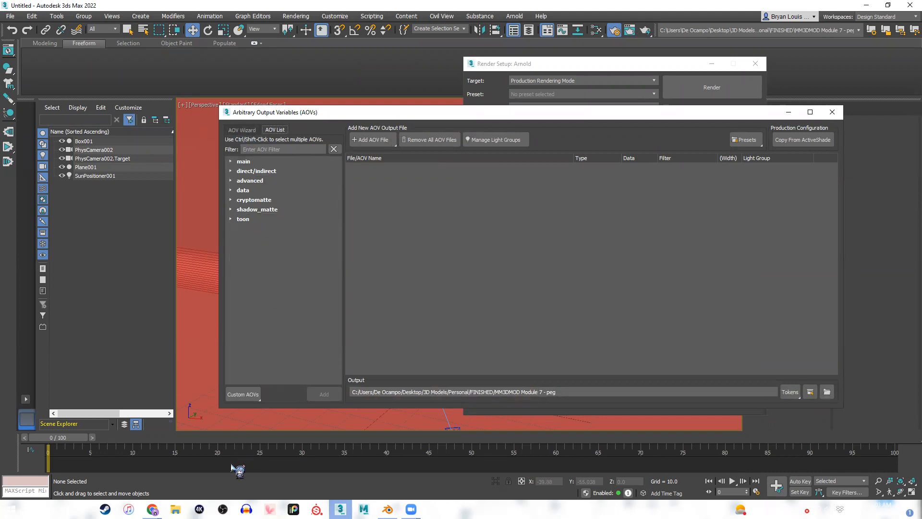
{"action": "left_click", "coordinate": [152, 509]}
{"action": "left_click", "coordinate": [207, 482]}
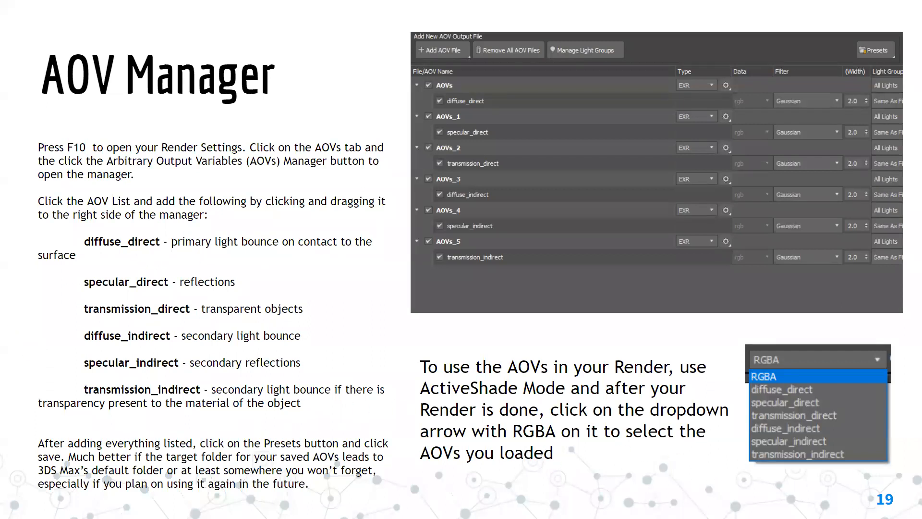
{"action": "key", "text": "alt+Tab"}
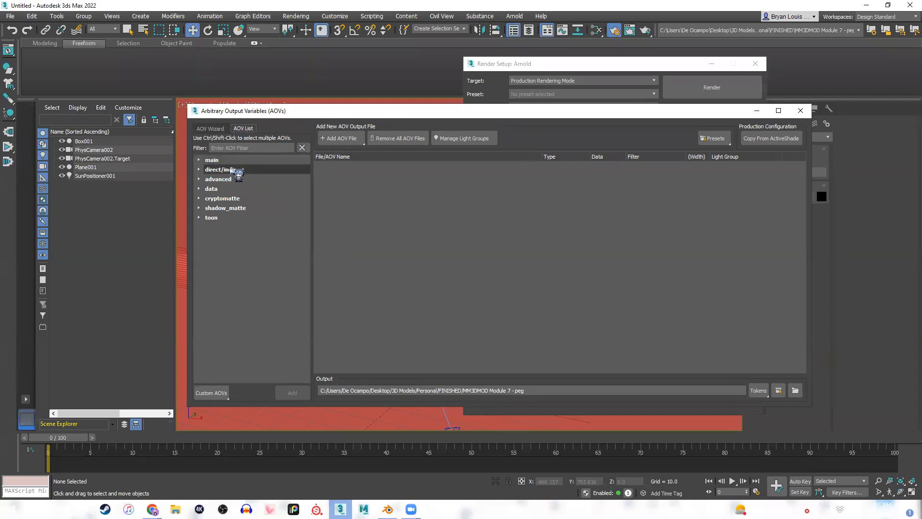
Add diffuse_direct, specular_direct and transmission_direct from the direct/indirect group as separate AOV output files.
{"action": "left_click", "coordinate": [199, 159]}
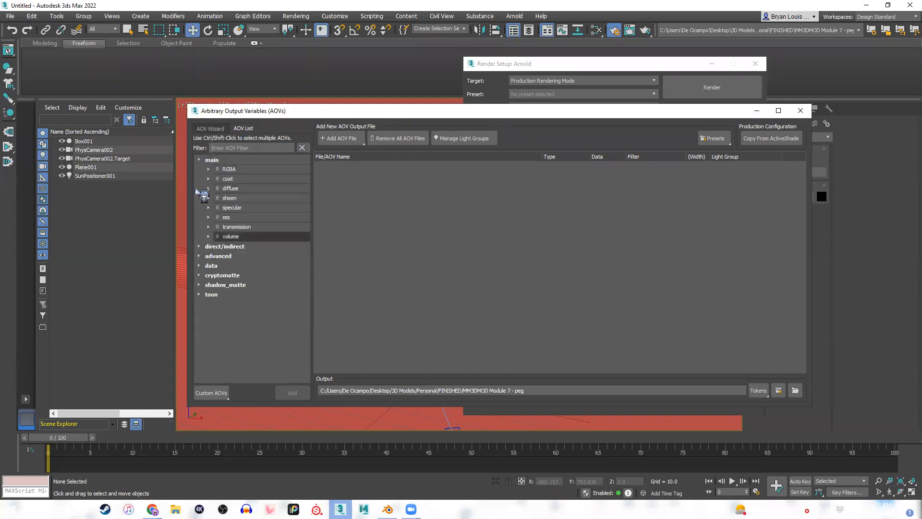
{"action": "left_click", "coordinate": [199, 160]}
{"action": "left_click", "coordinate": [199, 170]}
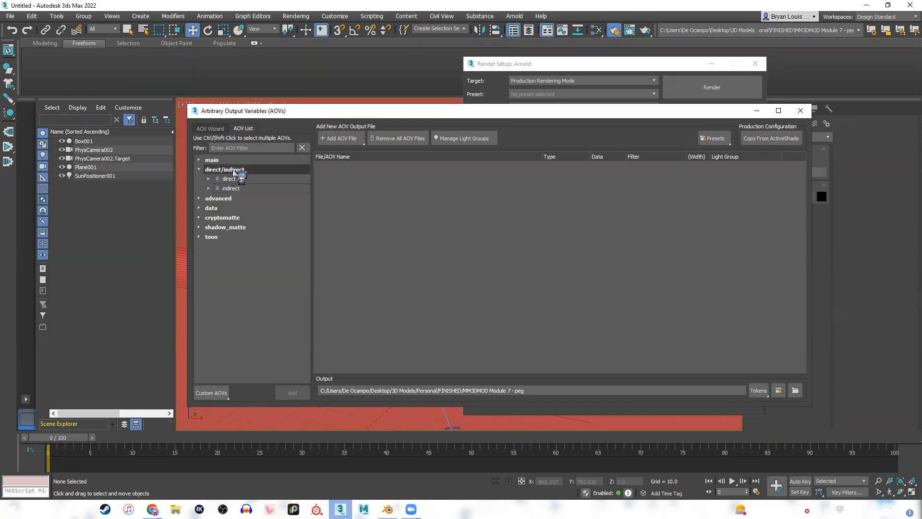
{"action": "left_click", "coordinate": [208, 179]}
{"action": "left_click", "coordinate": [209, 265]}
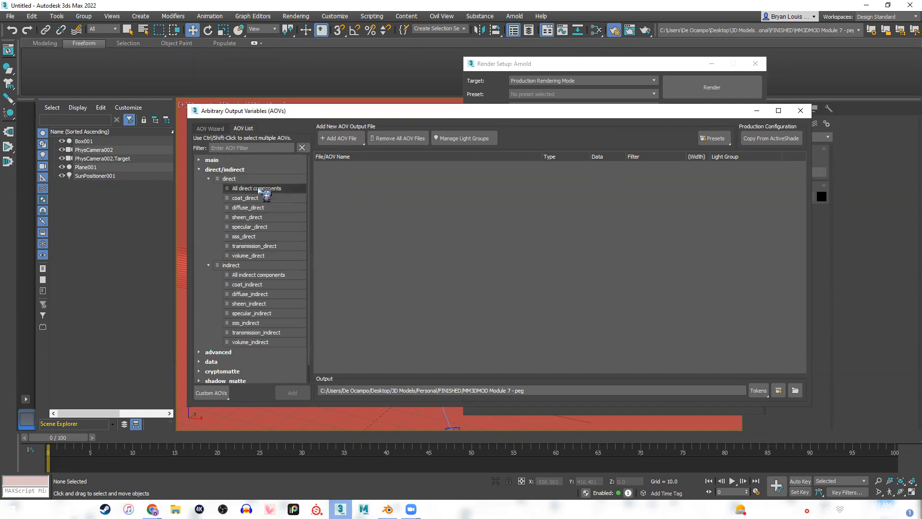
{"action": "left_click_drag", "start_coordinate": [249, 208], "coordinate": [403, 216]}
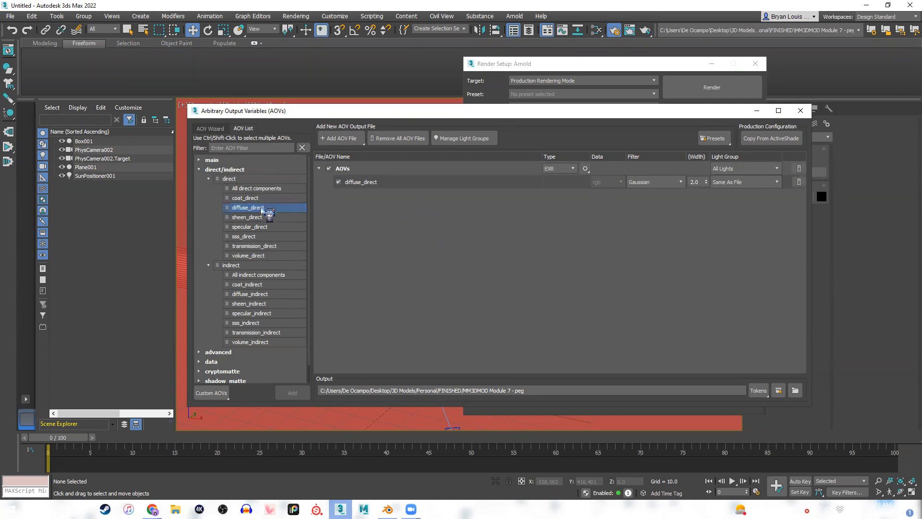
{"action": "left_click_drag", "start_coordinate": [262, 226], "coordinate": [394, 238]}
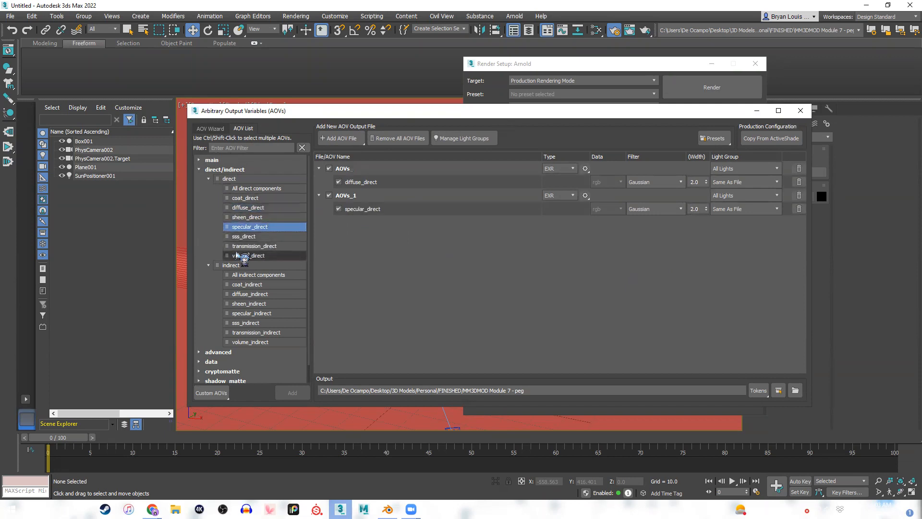
{"action": "left_click_drag", "start_coordinate": [255, 246], "coordinate": [440, 260]}
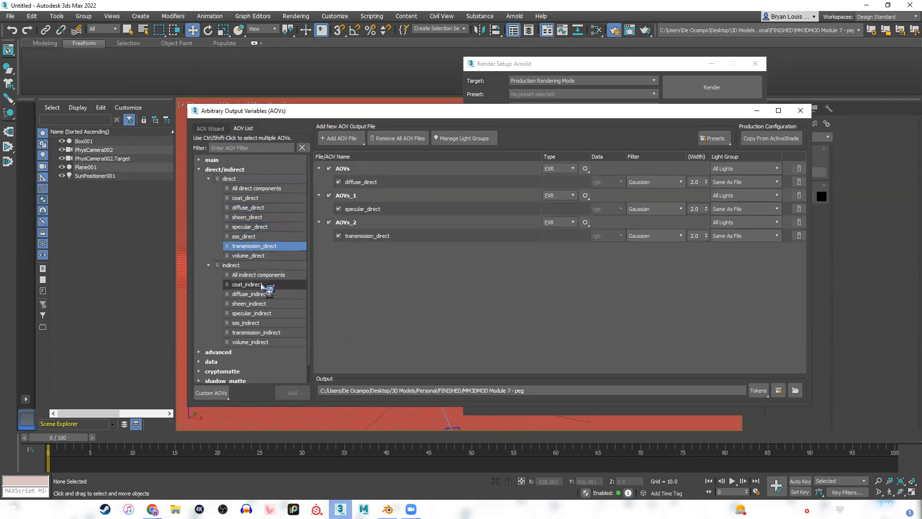
Add diffuse_indirect, specular_indirect and transmission_indirect as separate AOV output files.
{"action": "left_click_drag", "start_coordinate": [253, 295], "coordinate": [454, 307]}
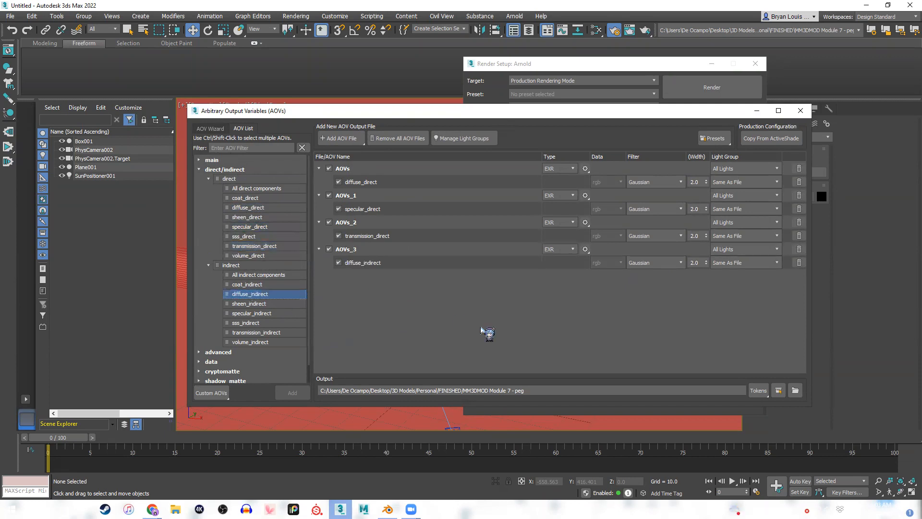
{"action": "left_click_drag", "start_coordinate": [252, 313], "coordinate": [452, 313]}
{"action": "left_click_drag", "start_coordinate": [256, 333], "coordinate": [437, 334]}
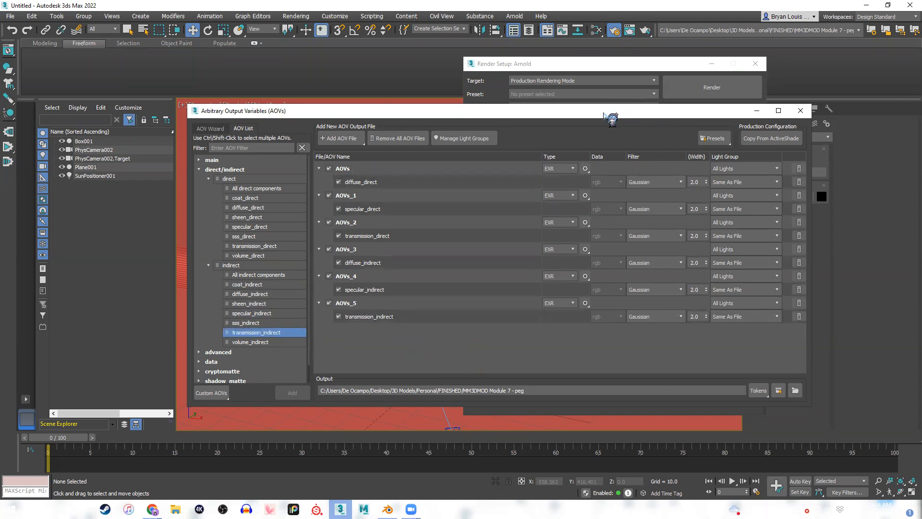
{"action": "left_click_drag", "start_coordinate": [604, 114], "coordinate": [612, 108]}
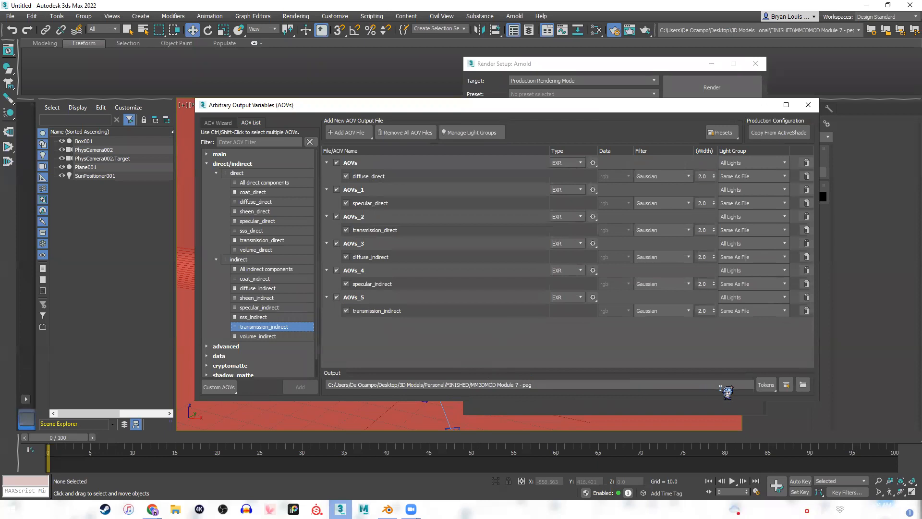
Create a new folder named aov on the Desktop in File Explorer and close the Explorer window.
{"action": "left_click", "coordinate": [803, 385]}
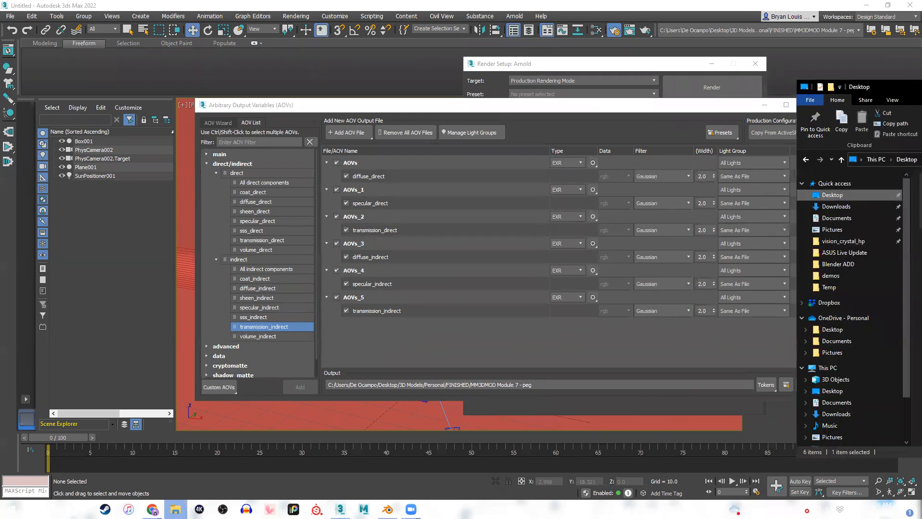
{"action": "left_click_drag", "start_coordinate": [921, 87], "coordinate": [673, 83]}
{"action": "left_click", "coordinate": [669, 317]}
{"action": "right_click", "coordinate": [671, 323]}
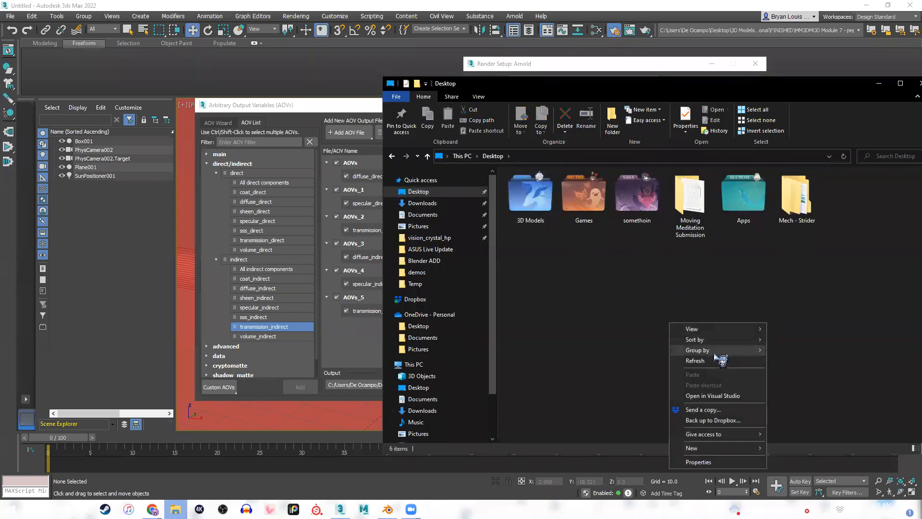
{"action": "mouse_move", "coordinate": [765, 454]}
{"action": "left_click", "coordinate": [812, 327]}
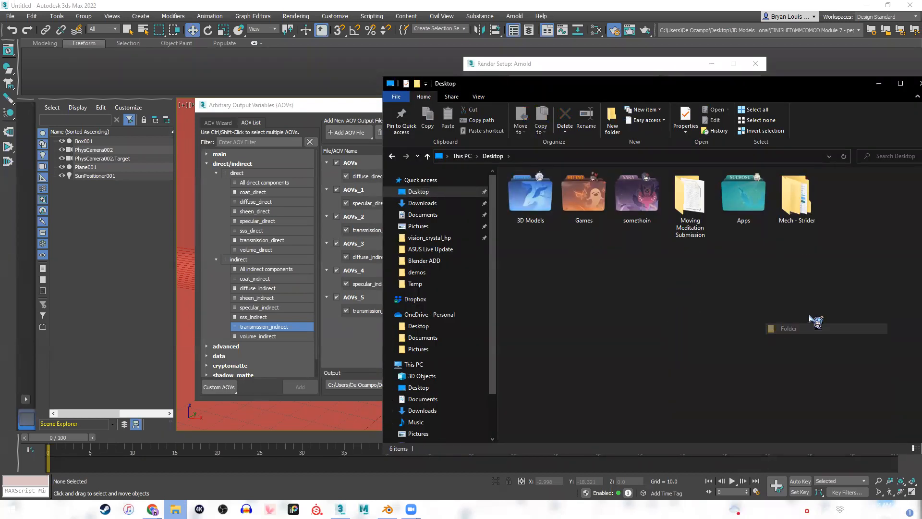
{"action": "type", "text": "aov"}
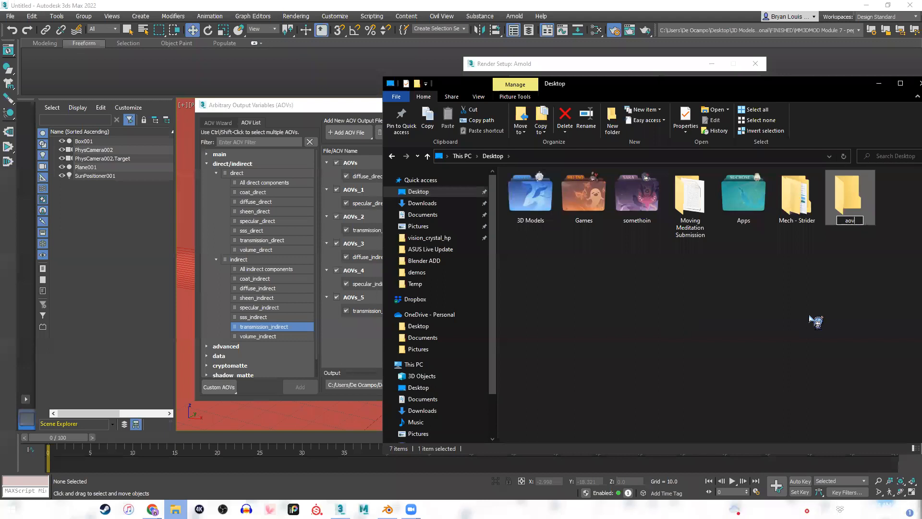
{"action": "key", "text": "Return"}
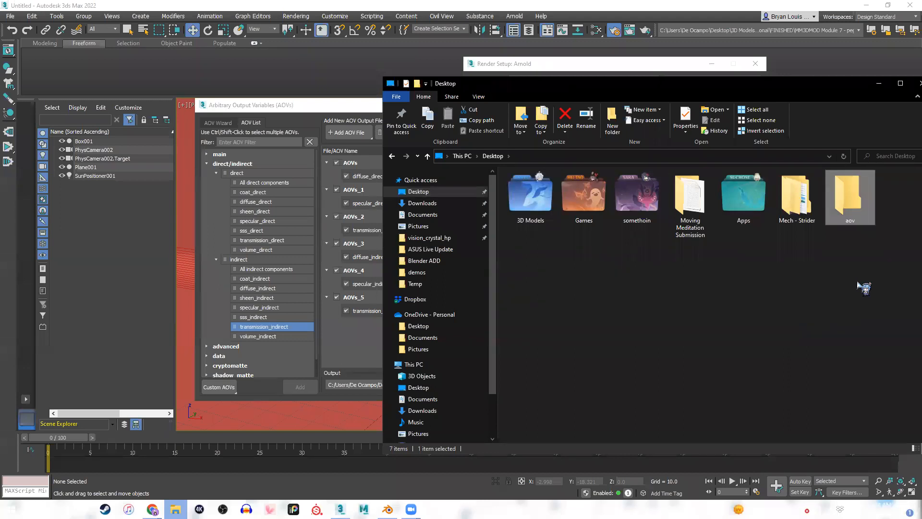
{"action": "left_click_drag", "start_coordinate": [800, 88], "coordinate": [727, 80]}
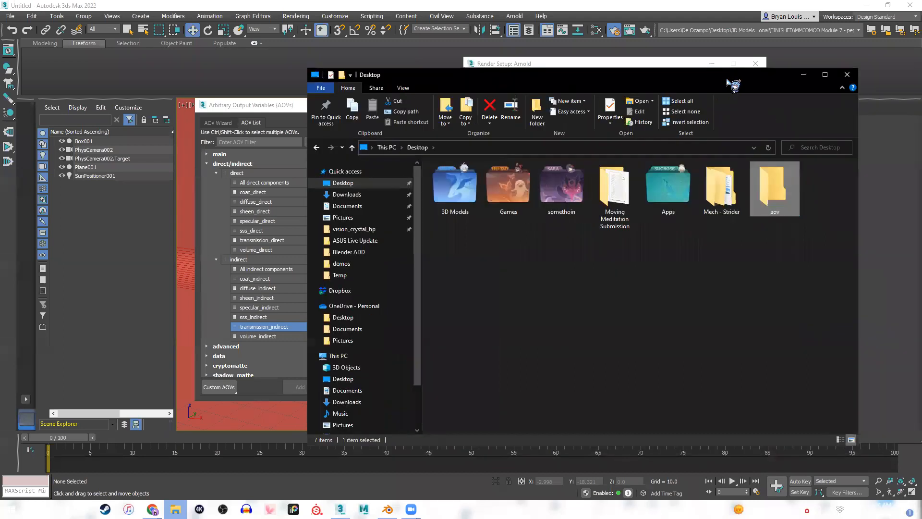
{"action": "left_click", "coordinate": [846, 76]}
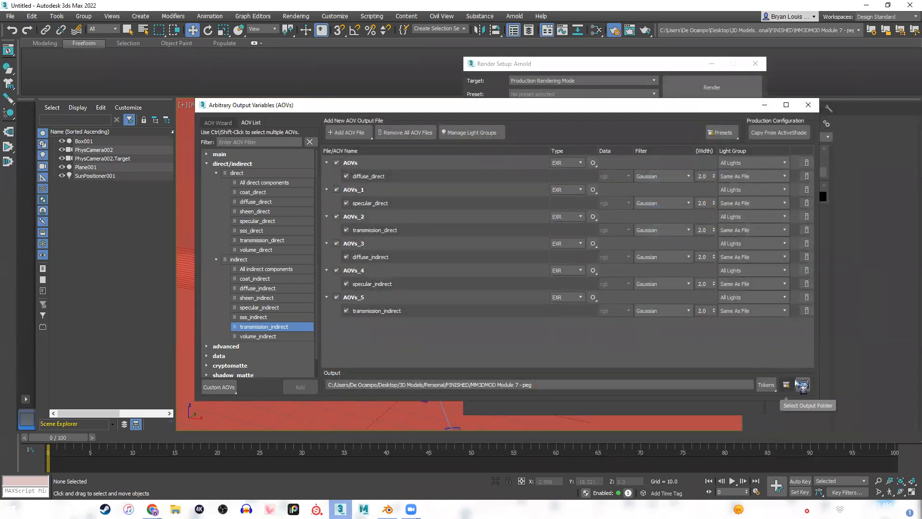
Browse for an AOV output path, looking through the 3ds Max 2022 and 3dsMax folders in Documents.
{"action": "left_click", "coordinate": [787, 385]}
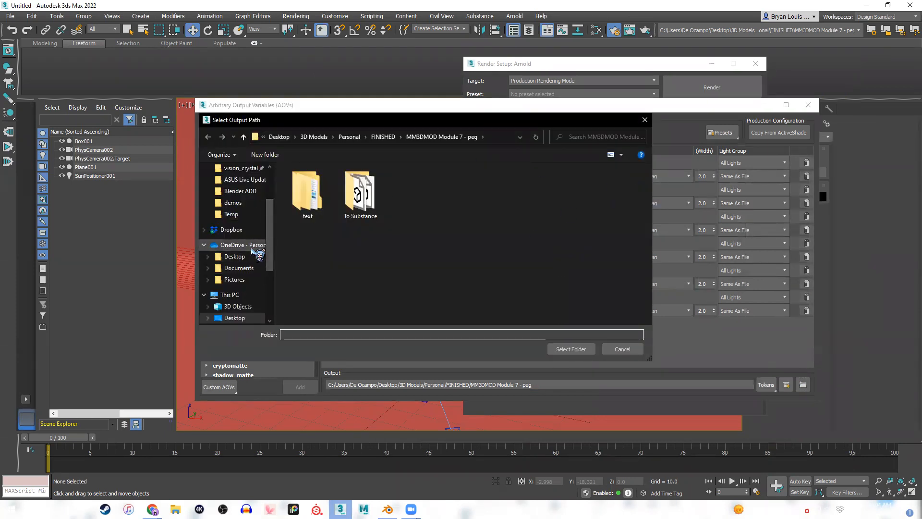
{"action": "left_click", "coordinate": [240, 268]}
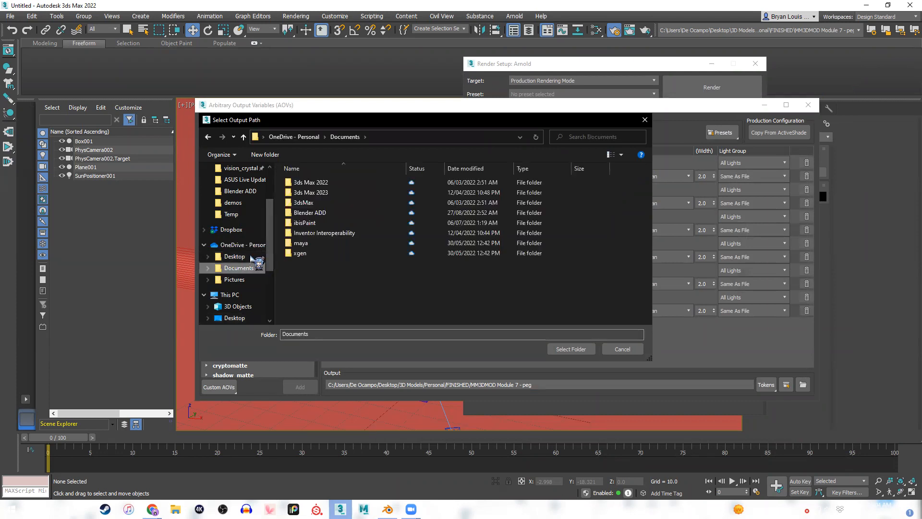
{"action": "scroll", "coordinate": [254, 243], "scroll_direction": "up", "scroll_amount": 2}
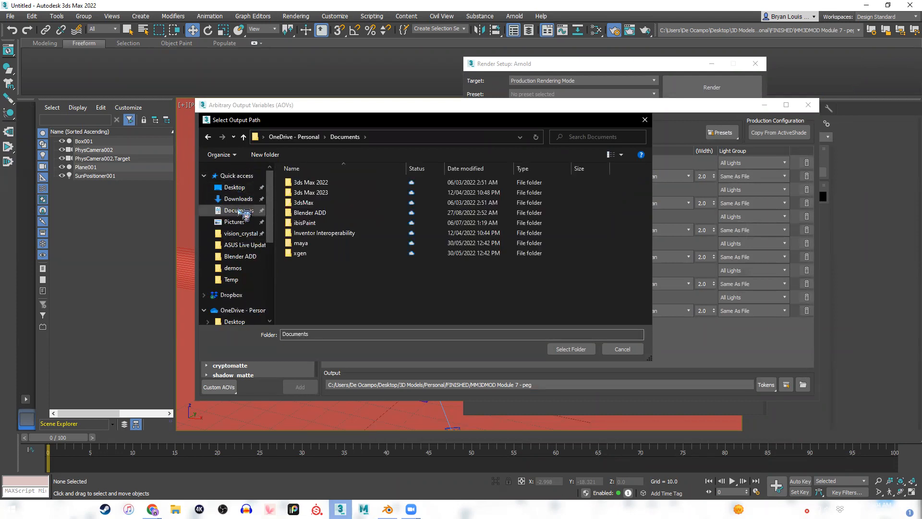
{"action": "left_click", "coordinate": [238, 210]}
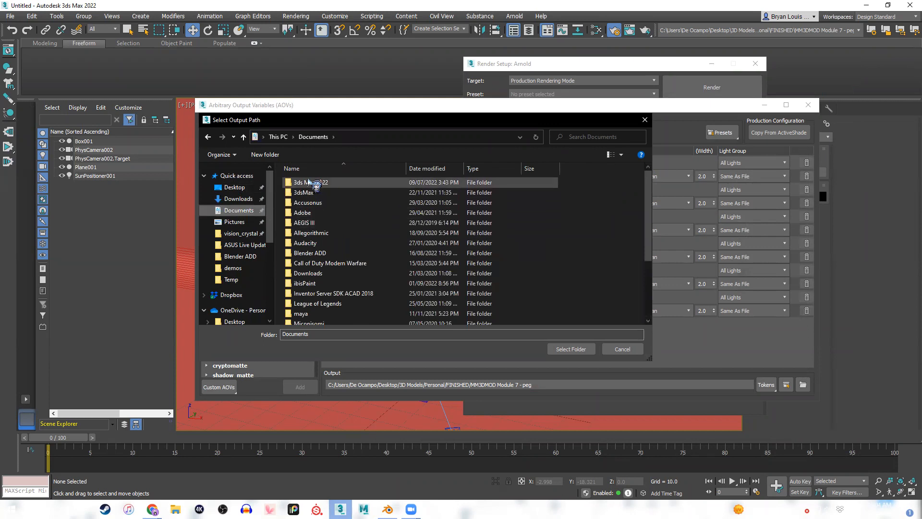
{"action": "double_click", "coordinate": [309, 183]}
{"action": "key", "text": "BackSpace"}
{"action": "double_click", "coordinate": [327, 193]}
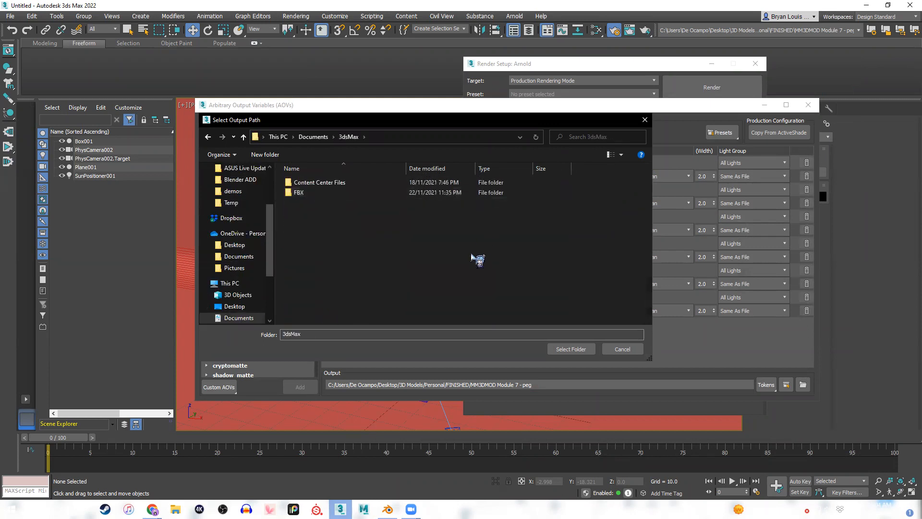
{"action": "double_click", "coordinate": [307, 182]}
{"action": "key", "text": "BackSpace"}
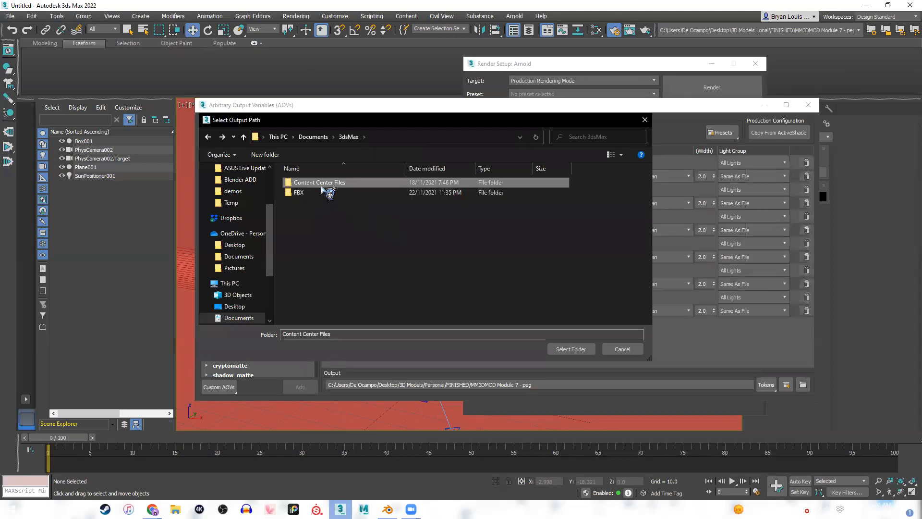
{"action": "double_click", "coordinate": [326, 192]}
{"action": "key", "text": "BackSpace"}
{"action": "key", "text": "BackSpace"}
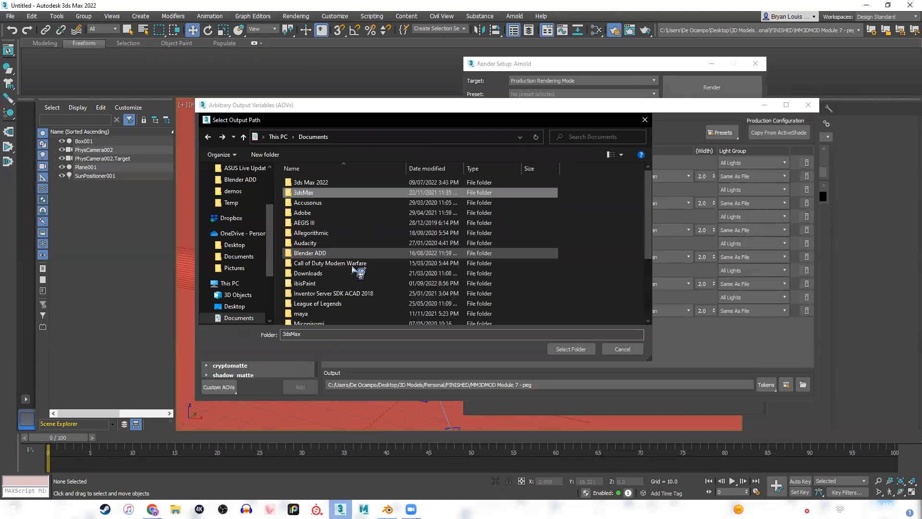
Look through Autodesk\3ds Max 2022 on the D: drive, dismiss the path selection, and check the recent project folders.
{"action": "scroll", "coordinate": [259, 269], "scroll_direction": "down", "scroll_amount": 3}
{"action": "left_click", "coordinate": [259, 299]}
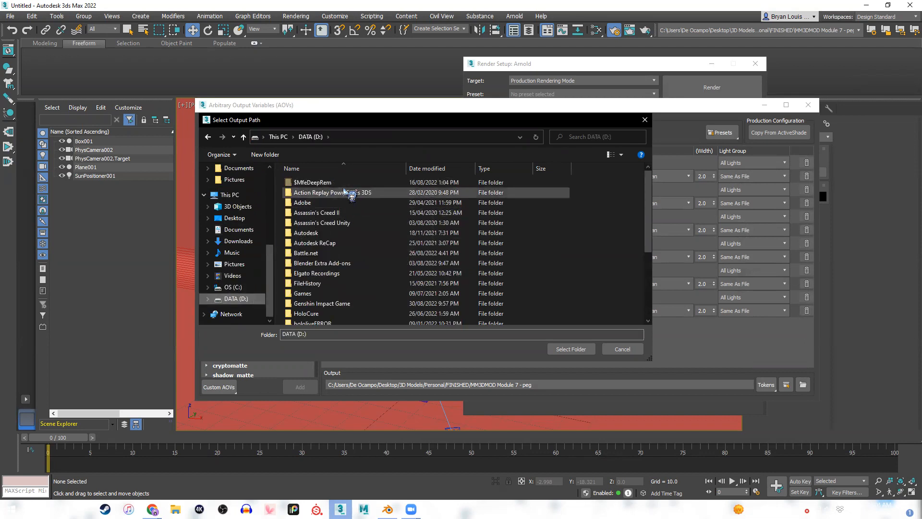
{"action": "double_click", "coordinate": [330, 234]}
{"action": "double_click", "coordinate": [330, 182]}
{"action": "scroll", "coordinate": [331, 221], "scroll_direction": "down", "scroll_amount": 3}
{"action": "scroll", "coordinate": [329, 222], "scroll_direction": "down", "scroll_amount": 15}
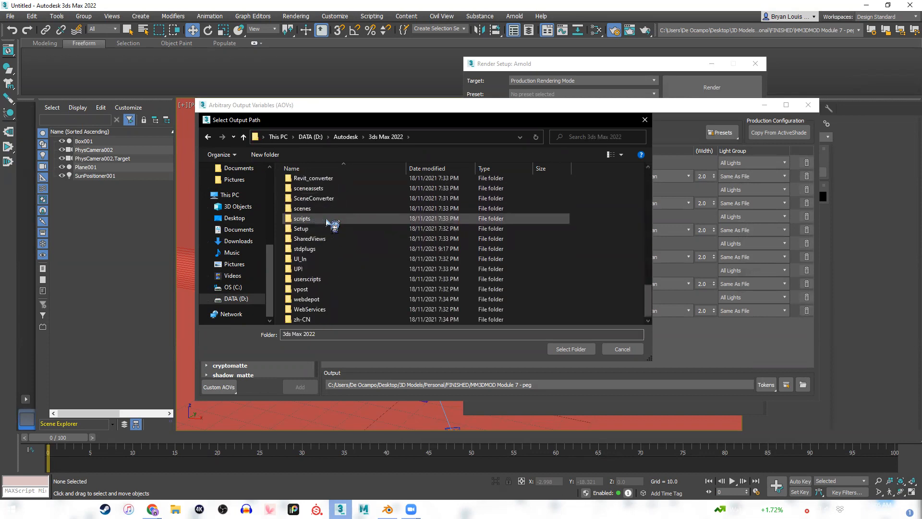
{"action": "scroll", "coordinate": [349, 240], "scroll_direction": "up", "scroll_amount": 15}
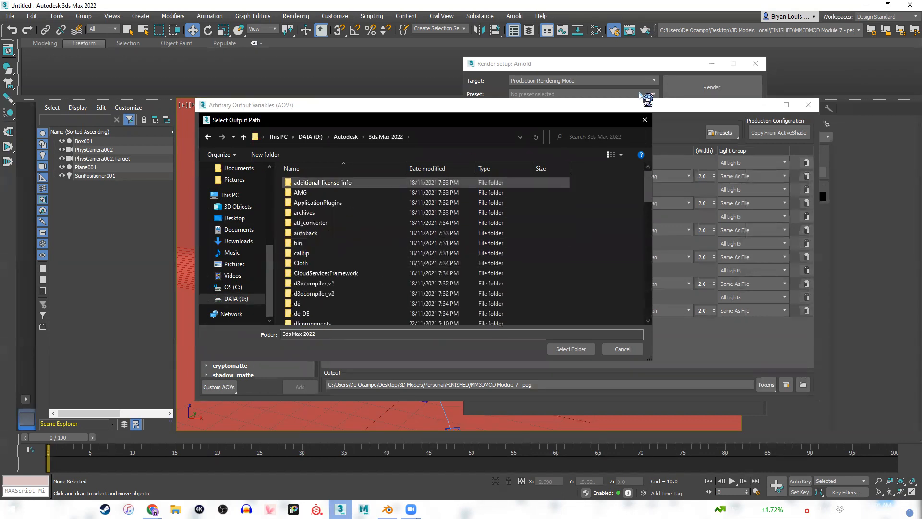
{"action": "left_click", "coordinate": [644, 120]}
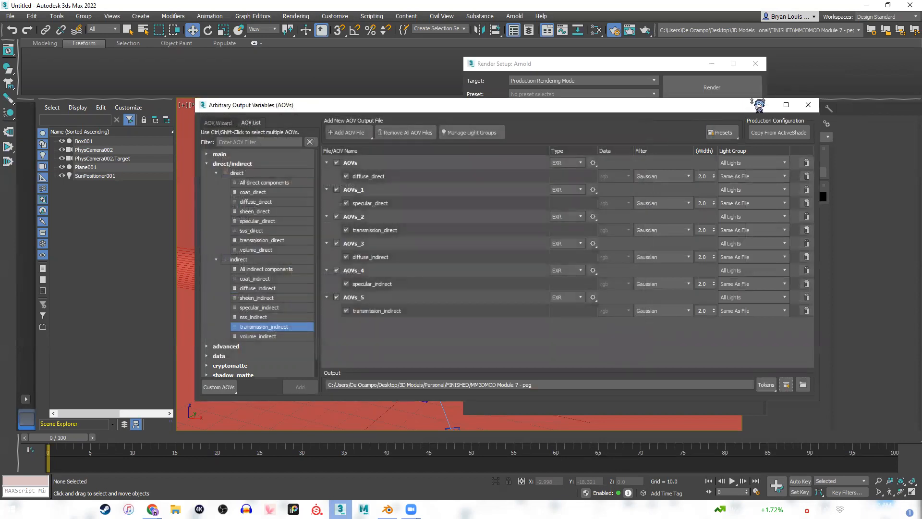
{"action": "left_click", "coordinate": [681, 31]}
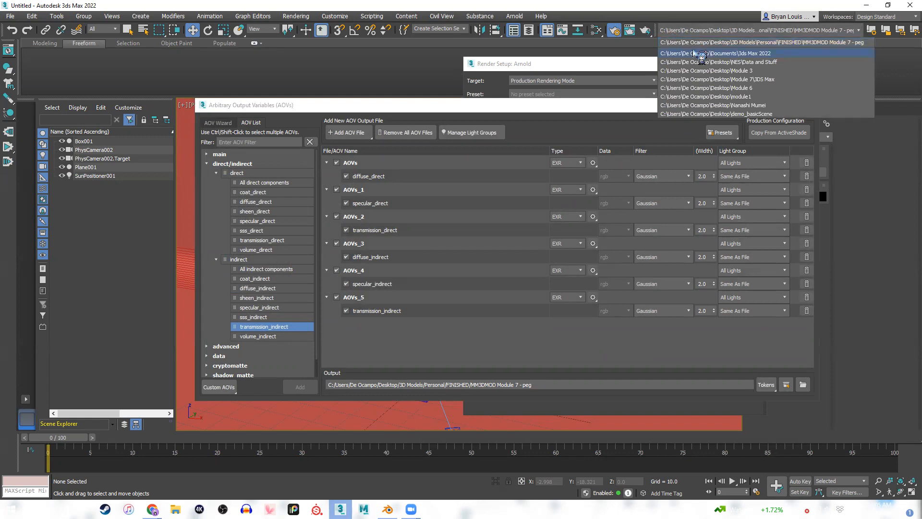
{"action": "left_click", "coordinate": [721, 32]}
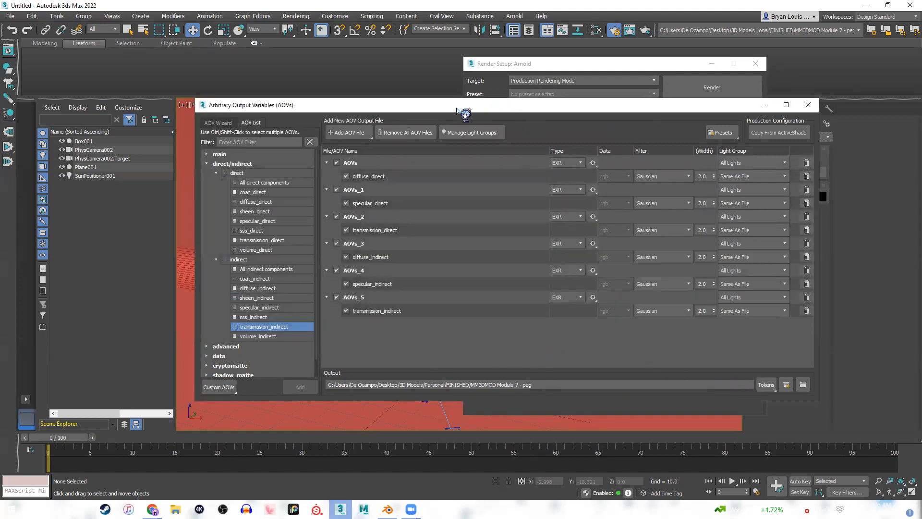
Set the AOV output path to the aov folder on the Desktop.
{"action": "left_click_drag", "start_coordinate": [460, 106], "coordinate": [531, 102]}
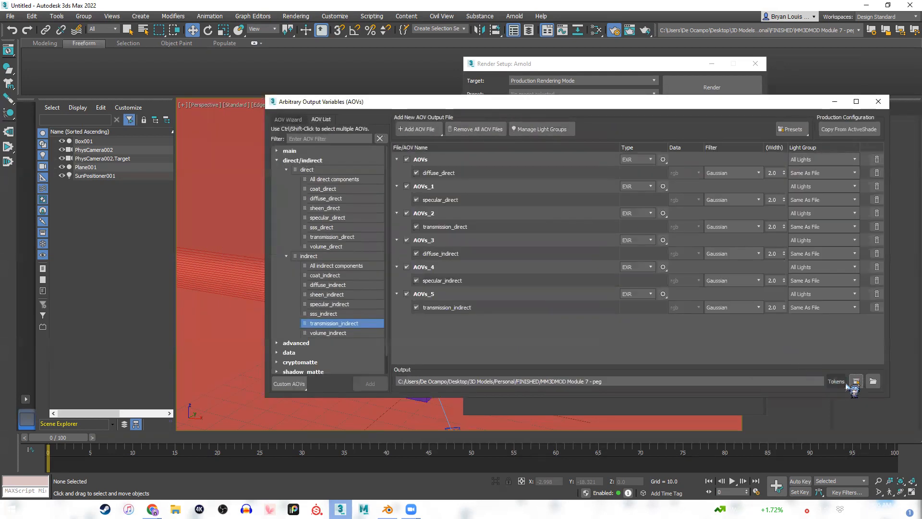
{"action": "left_click", "coordinate": [873, 382]}
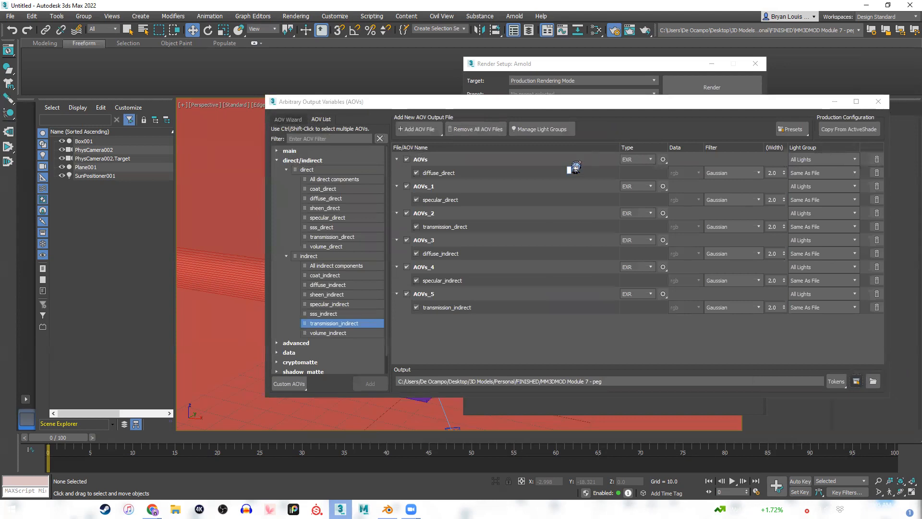
{"action": "left_click", "coordinate": [857, 382]}
{"action": "scroll", "coordinate": [327, 201], "scroll_direction": "up", "scroll_amount": 3}
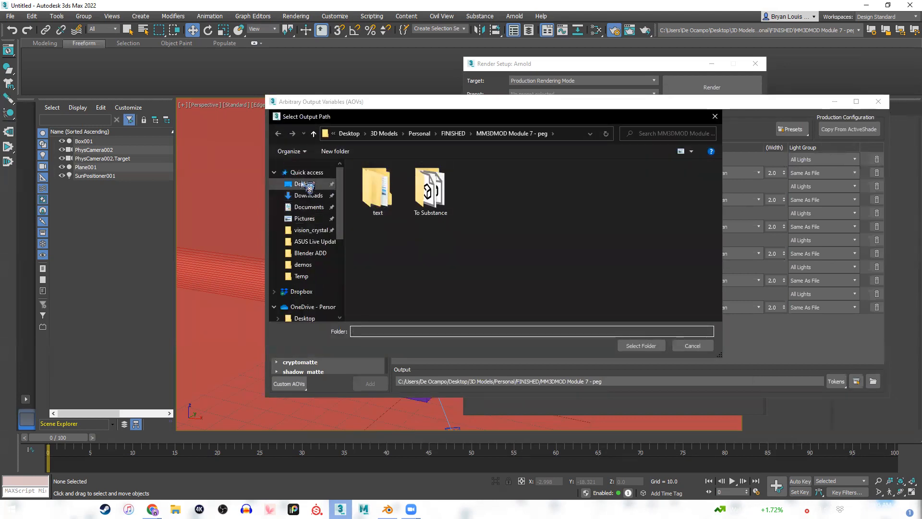
{"action": "left_click", "coordinate": [307, 183]}
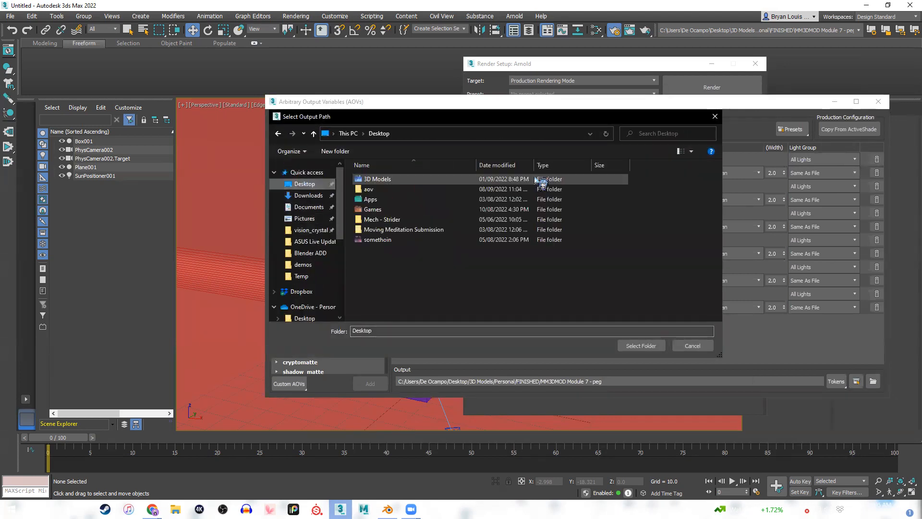
{"action": "double_click", "coordinate": [369, 189]}
{"action": "left_click", "coordinate": [631, 347]}
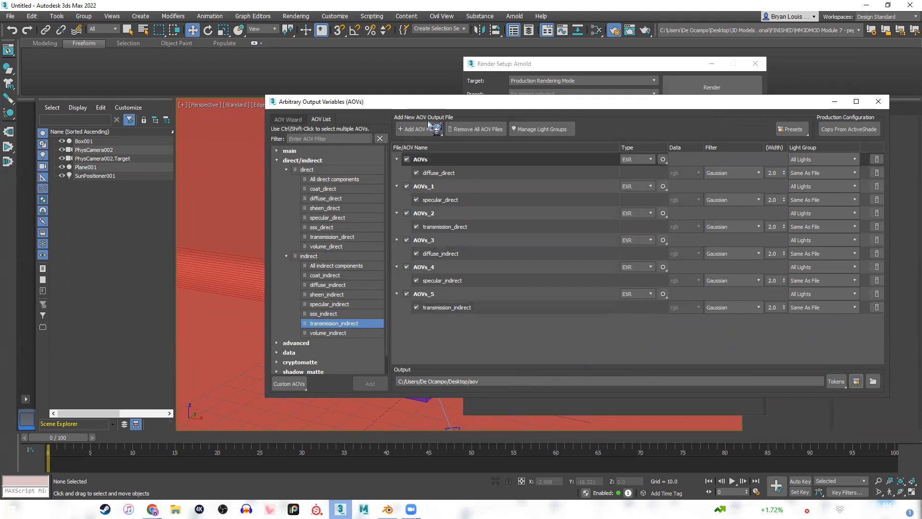
{"action": "left_click", "coordinate": [416, 130]}
{"action": "left_click", "coordinate": [687, 130]}
{"action": "left_click", "coordinate": [794, 129]}
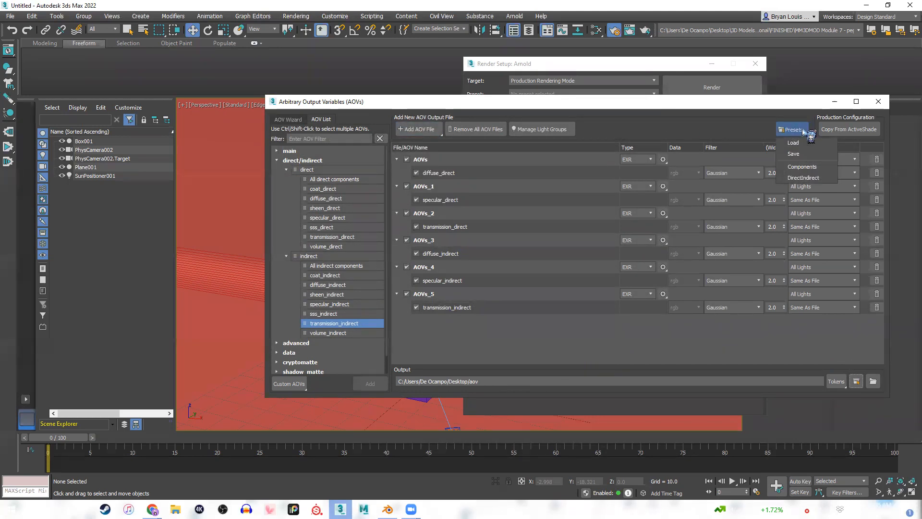
{"action": "left_click", "coordinate": [693, 130]}
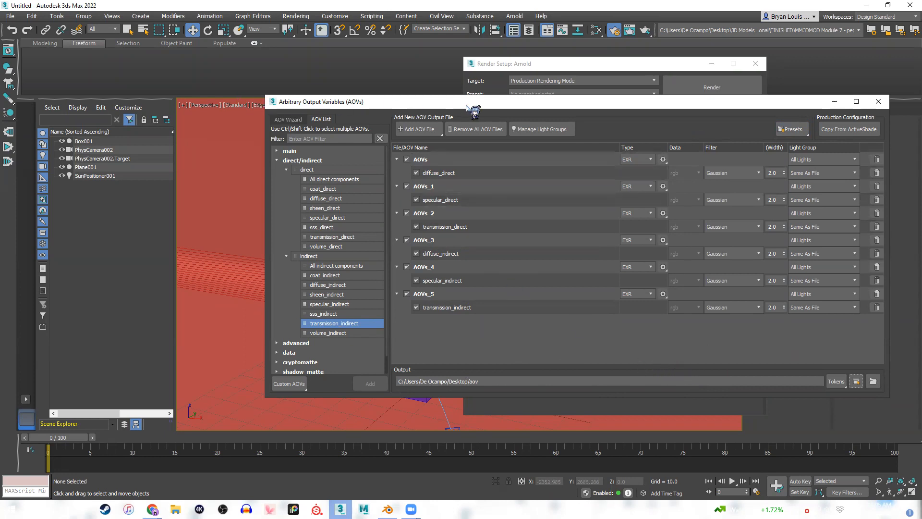
{"action": "left_click_drag", "start_coordinate": [553, 106], "coordinate": [505, 107]}
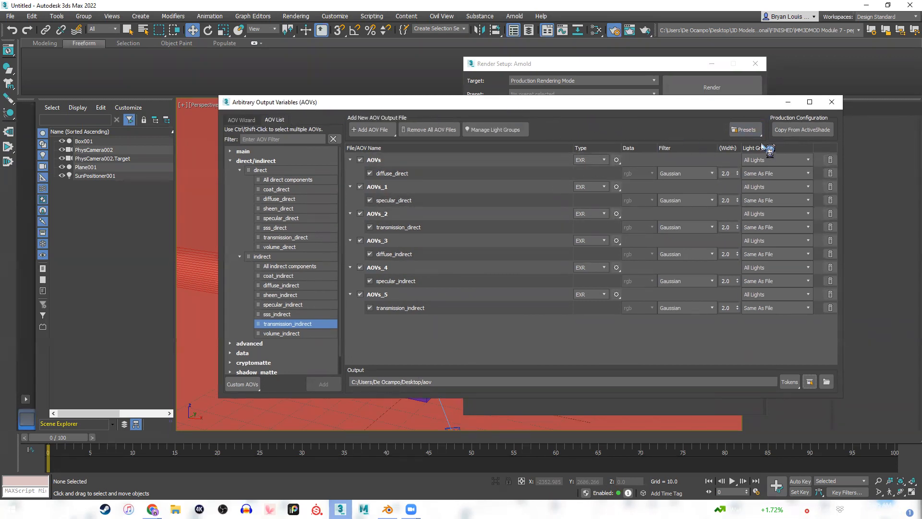
Save the AOV setup as a JSON preset in the Desktop's aov folder, with a name beginning with newAo.
{"action": "left_click", "coordinate": [745, 130]}
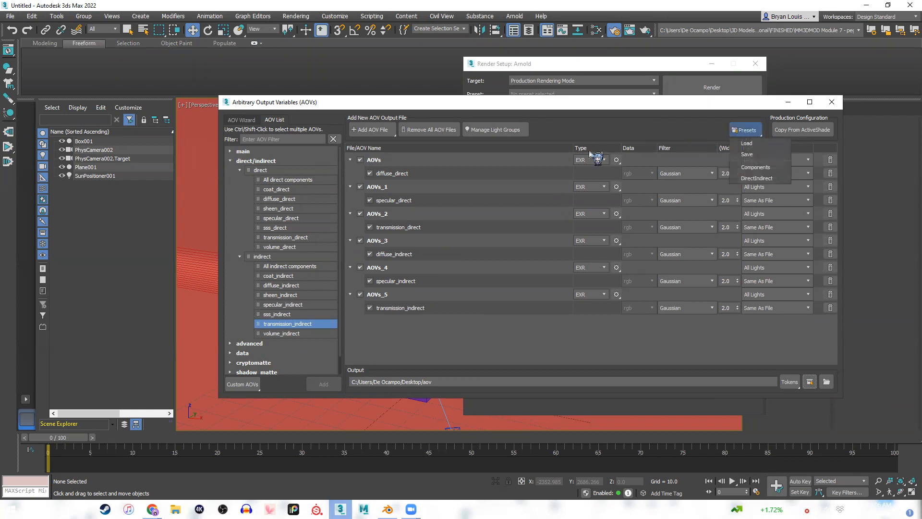
{"action": "left_click", "coordinate": [753, 156]}
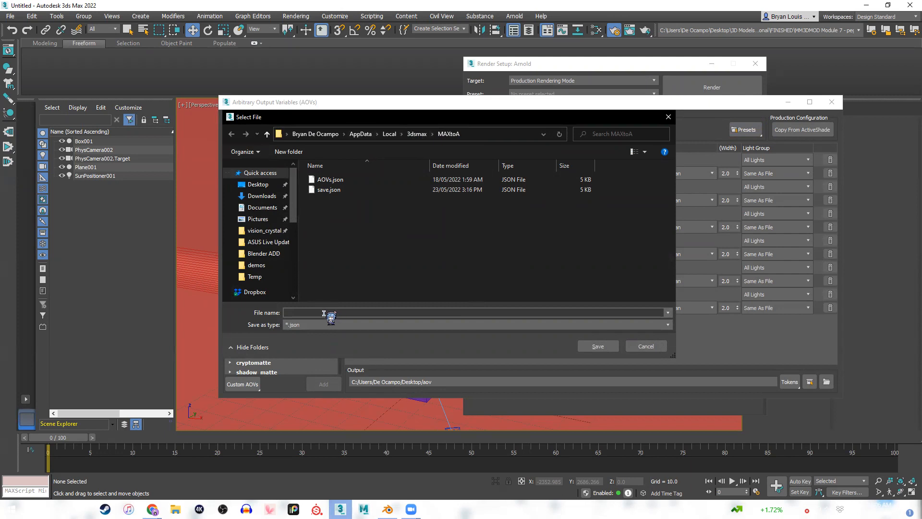
{"action": "left_click", "coordinate": [258, 184]}
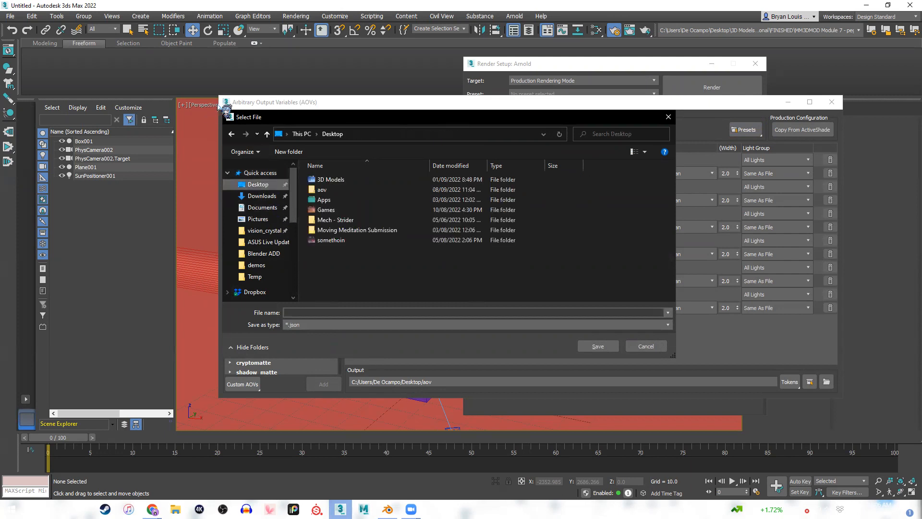
{"action": "double_click", "coordinate": [335, 191]}
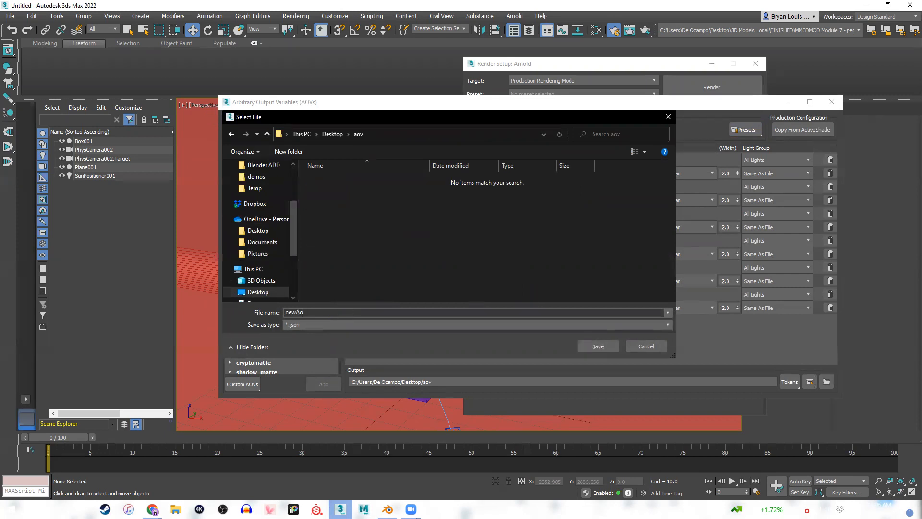
{"action": "left_click", "coordinate": [598, 347]}
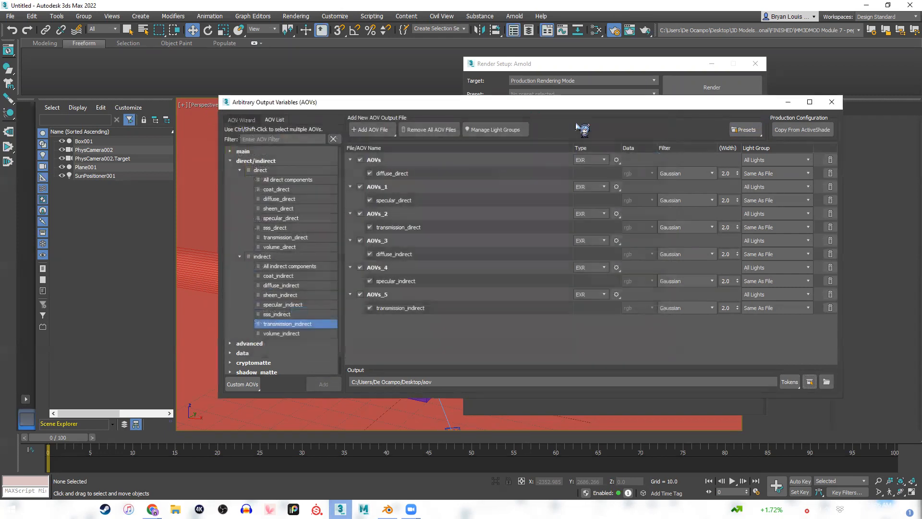
Load the saved AOV preset from the Desktop's aov folder and close the Arbitrary Output Variables window.
{"action": "left_click", "coordinate": [740, 134]}
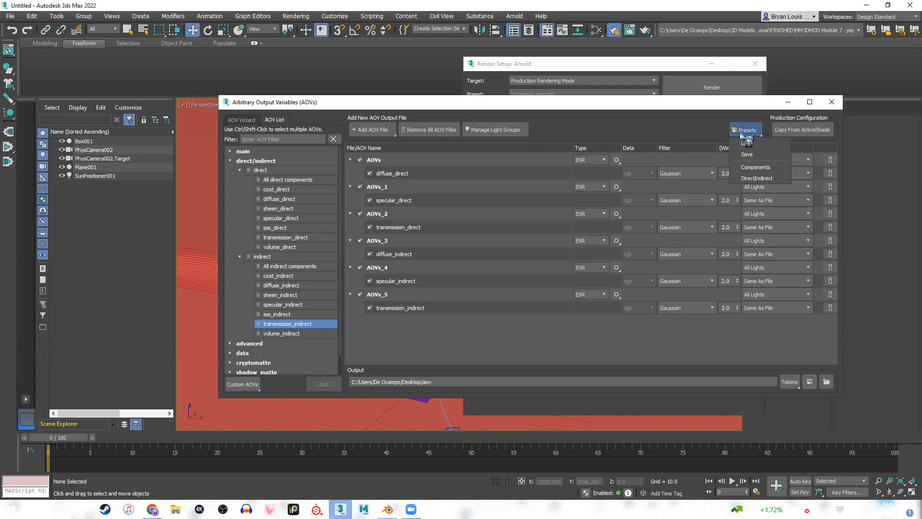
{"action": "left_click", "coordinate": [758, 143]}
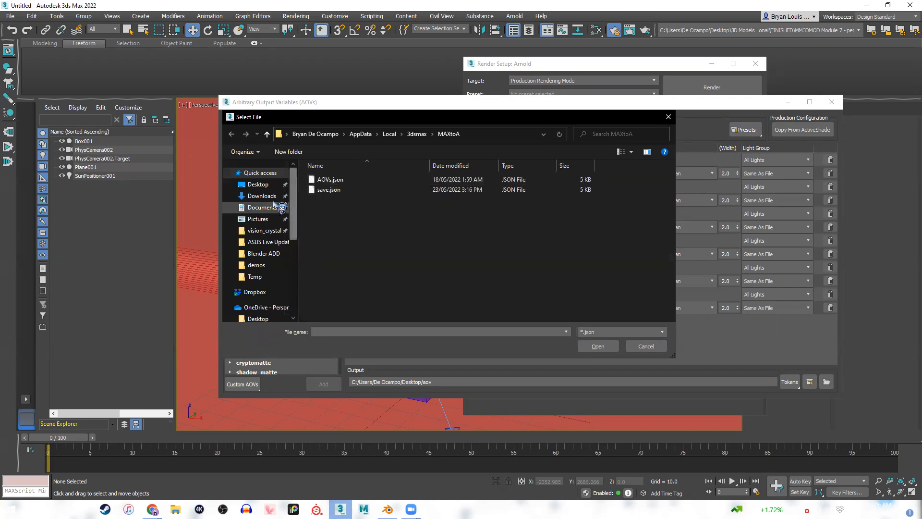
{"action": "left_click", "coordinate": [258, 185]}
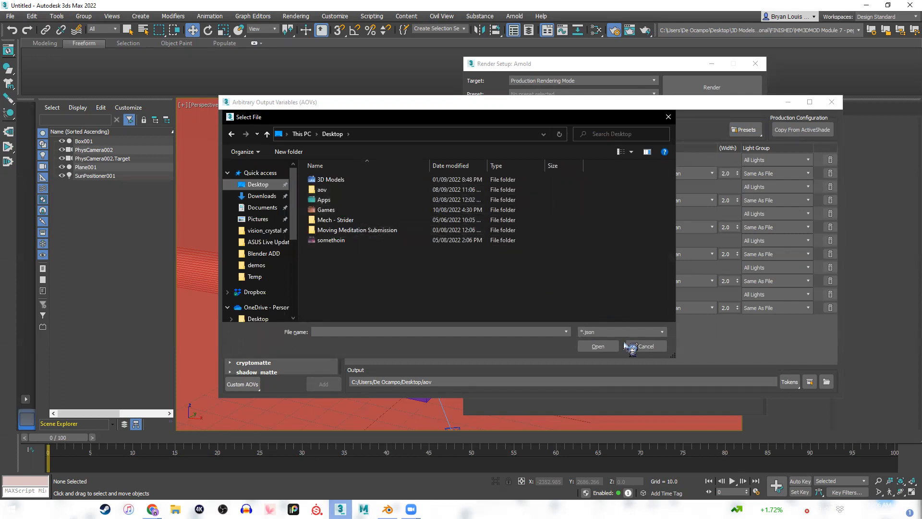
{"action": "left_click", "coordinate": [332, 199]}
{"action": "double_click", "coordinate": [331, 200]}
{"action": "key", "text": "alt+Left"}
{"action": "double_click", "coordinate": [336, 190]}
{"action": "double_click", "coordinate": [339, 181]}
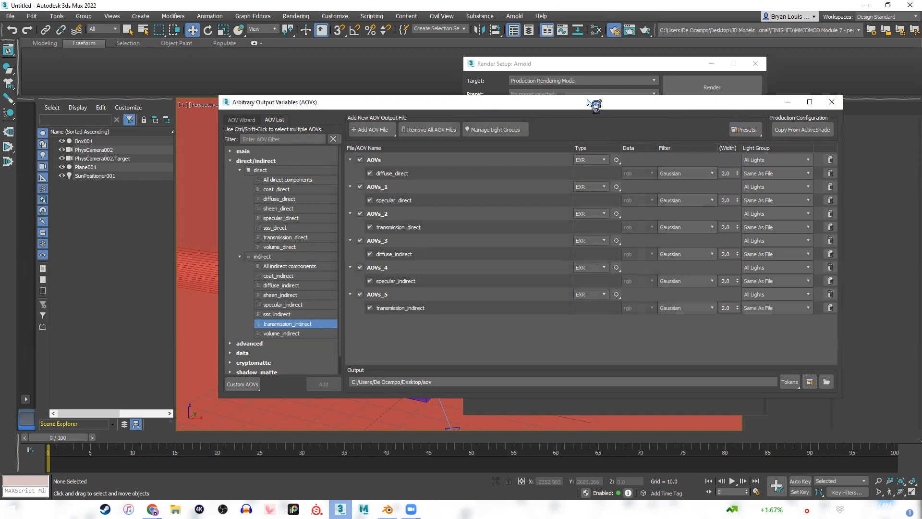
{"action": "left_click", "coordinate": [832, 101]}
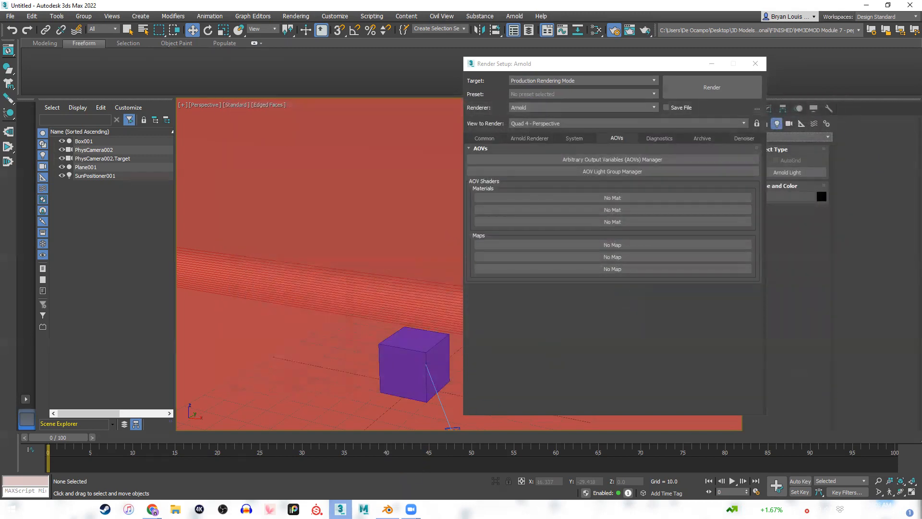
Switch to the lecture slides in Chrome and advance from AOV Manager to the Render Passes slide.
{"action": "left_click", "coordinate": [387, 509]}
{"action": "left_click", "coordinate": [153, 509]}
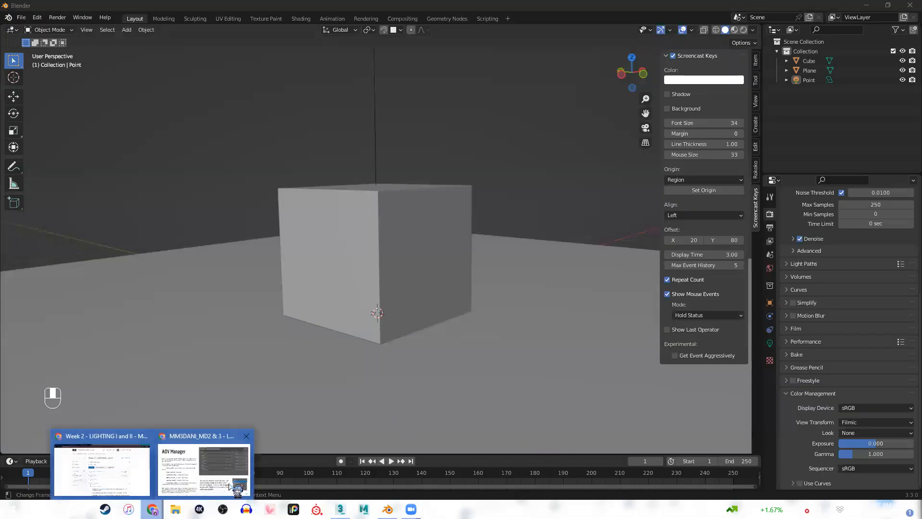
{"action": "left_click", "coordinate": [201, 462]}
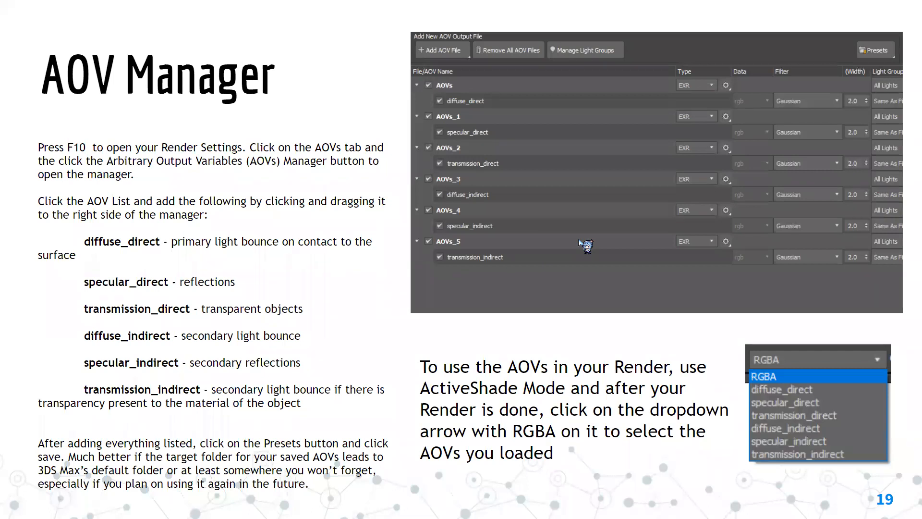
{"action": "key", "text": "Right"}
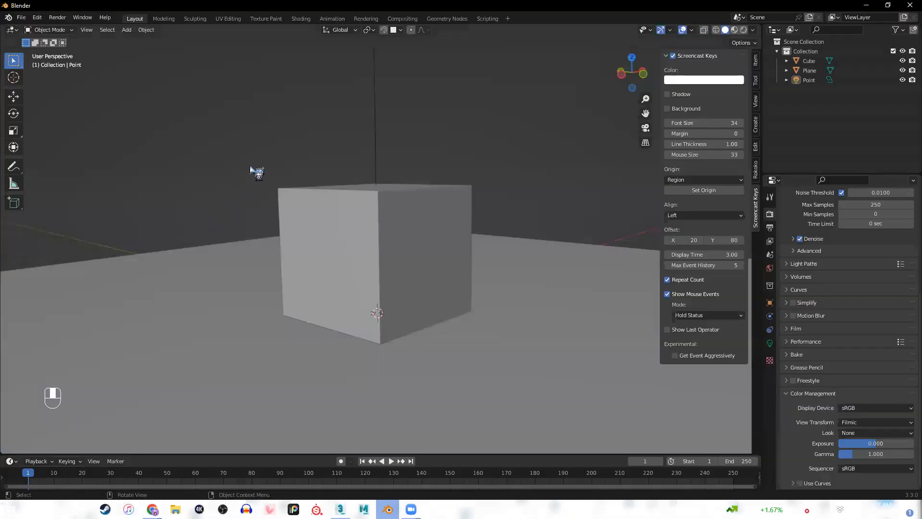
In Blender's view layer properties, enable the Direct and Indirect light passes for Diffuse and Glossy.
{"action": "left_click", "coordinate": [770, 241]}
{"action": "scroll", "coordinate": [806, 240], "scroll_direction": "up", "scroll_amount": 1}
{"action": "scroll", "coordinate": [806, 242], "scroll_direction": "up", "scroll_amount": 8}
{"action": "scroll", "coordinate": [810, 312], "scroll_direction": "down", "scroll_amount": 5}
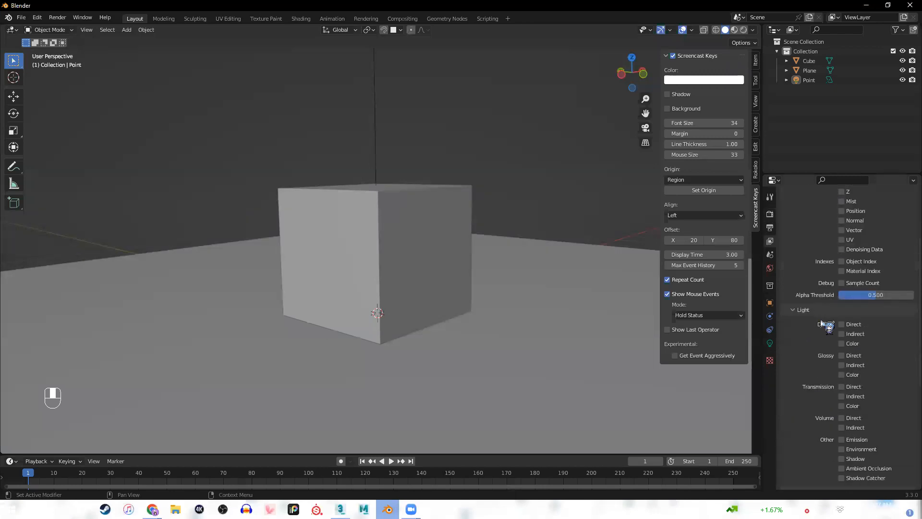
{"action": "scroll", "coordinate": [816, 336], "scroll_direction": "down", "scroll_amount": 5}
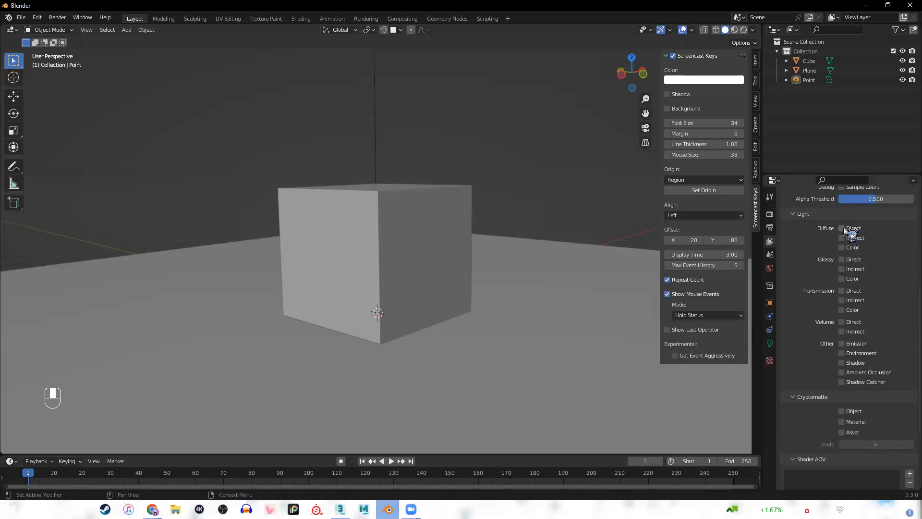
{"action": "left_click_drag", "start_coordinate": [843, 229], "coordinate": [842, 272]}
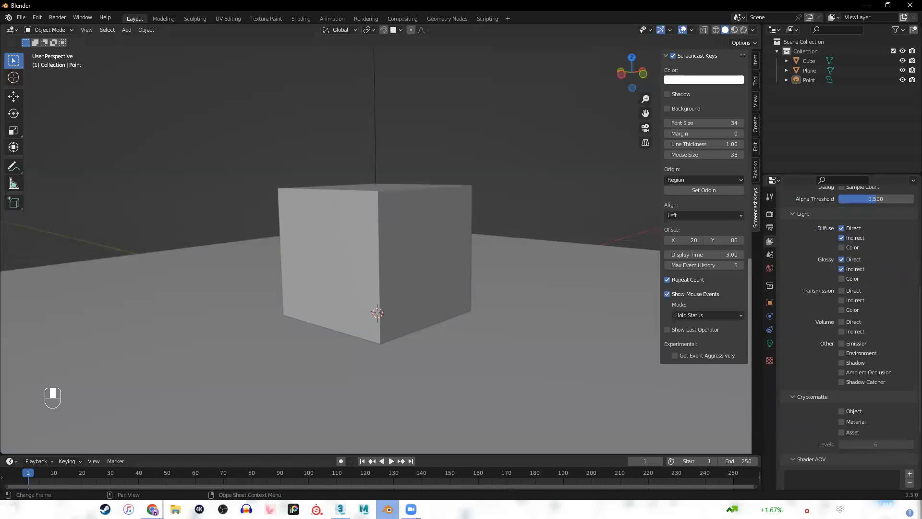
Consult the Render Passes slide in Chrome and enable Blender's Direct and Indirect light passes for Transmission.
{"action": "left_click", "coordinate": [152, 509]}
{"action": "left_click", "coordinate": [204, 469]}
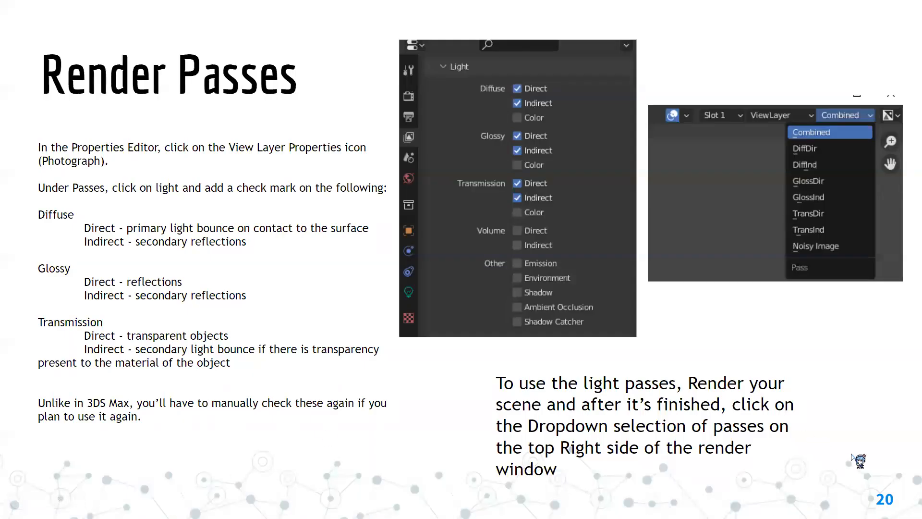
{"action": "key", "text": "alt+Tab"}
{"action": "left_click", "coordinate": [842, 291]}
{"action": "left_click", "coordinate": [842, 300]}
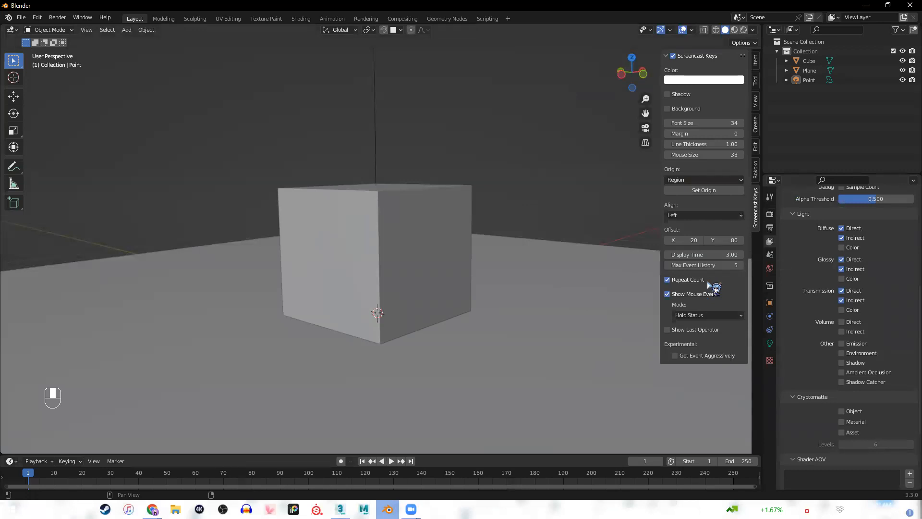
Try to render the scene without a camera.
{"action": "left_click", "coordinate": [555, 323]}
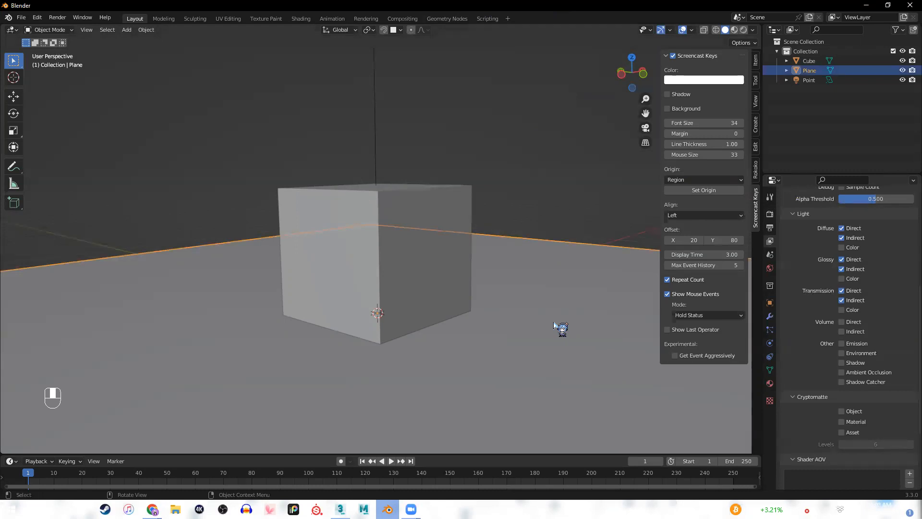
{"action": "key", "text": "F12"}
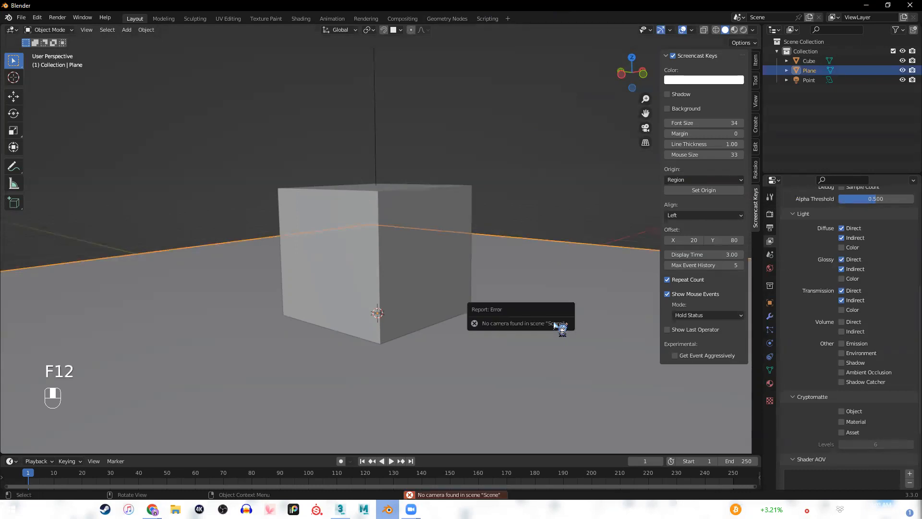
{"action": "left_click", "coordinate": [565, 207]}
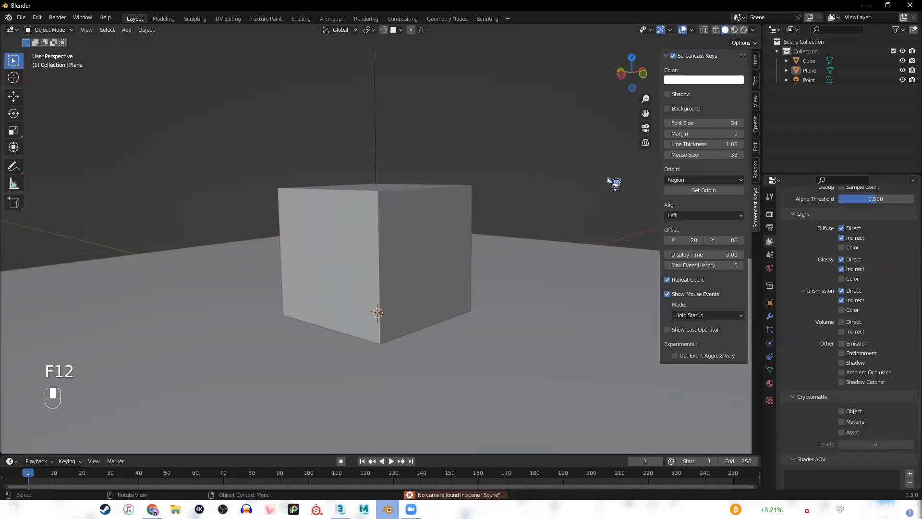
Add a camera, look through it with Camera to View locked, frame the cube on the plane, and render the image.
{"action": "key", "text": "shift+a"}
{"action": "mouse_move", "coordinate": [554, 318]}
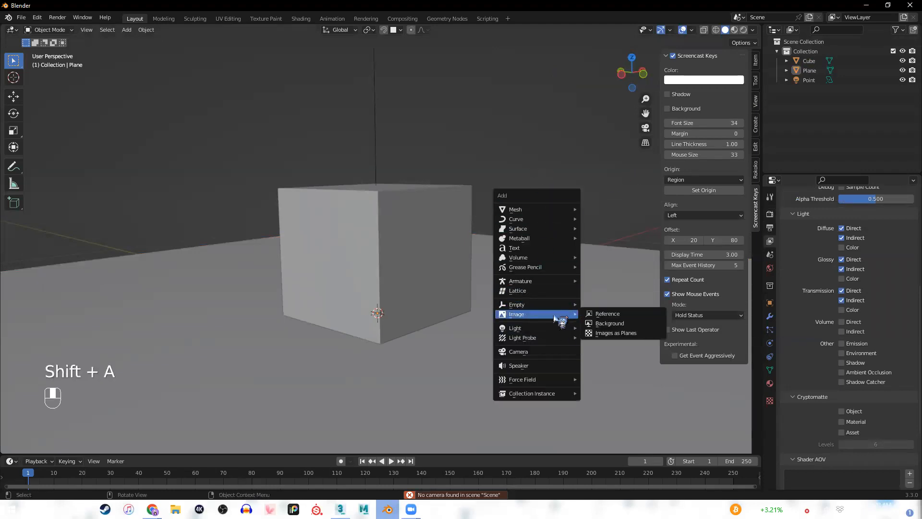
{"action": "left_click", "coordinate": [546, 353]}
{"action": "key", "text": "KP_0"}
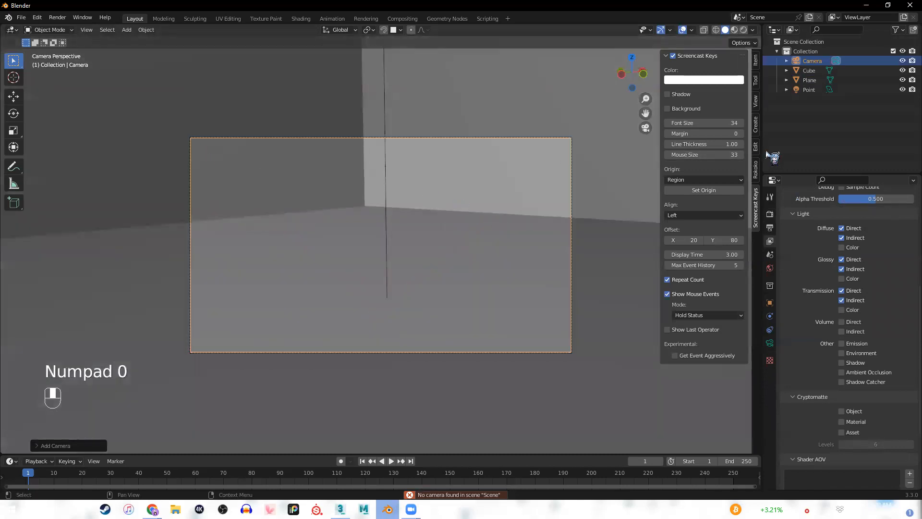
{"action": "left_click", "coordinate": [756, 102]}
{"action": "left_click", "coordinate": [716, 177]}
{"action": "middle_click_drag", "start_coordinate": [585, 199], "coordinate": [430, 182]}
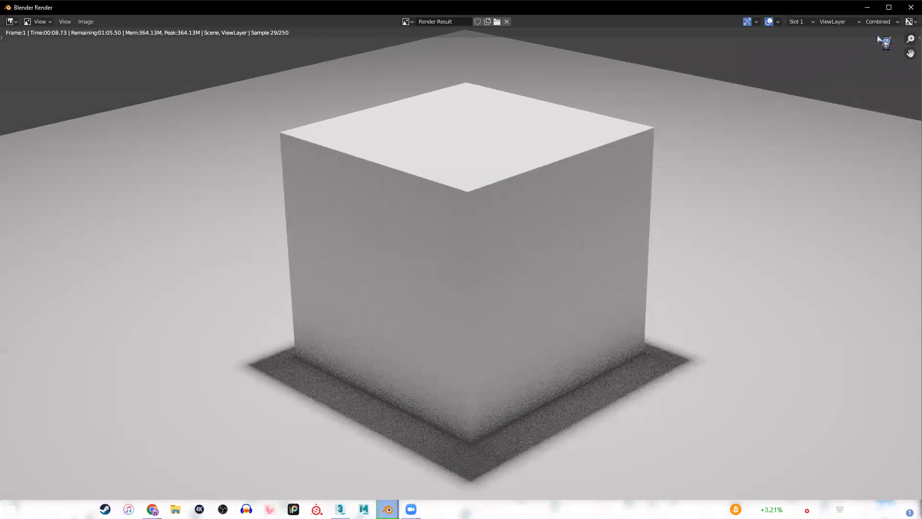
Return to the Blender Render window and display the DiffDir pass of the render result.
{"action": "scroll", "coordinate": [404, 130], "scroll_direction": "down", "scroll_amount": 1}
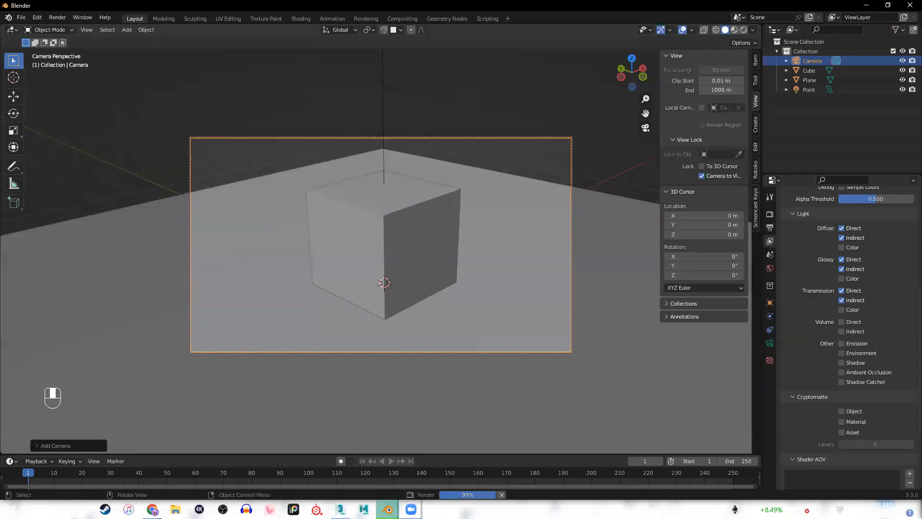
{"action": "mouse_move", "coordinate": [388, 508]}
{"action": "left_click", "coordinate": [435, 475]}
{"action": "left_click", "coordinate": [880, 22]}
{"action": "left_click", "coordinate": [890, 21]}
{"action": "left_click", "coordinate": [890, 21]}
{"action": "left_click", "coordinate": [888, 22]}
{"action": "left_click", "coordinate": [881, 22]}
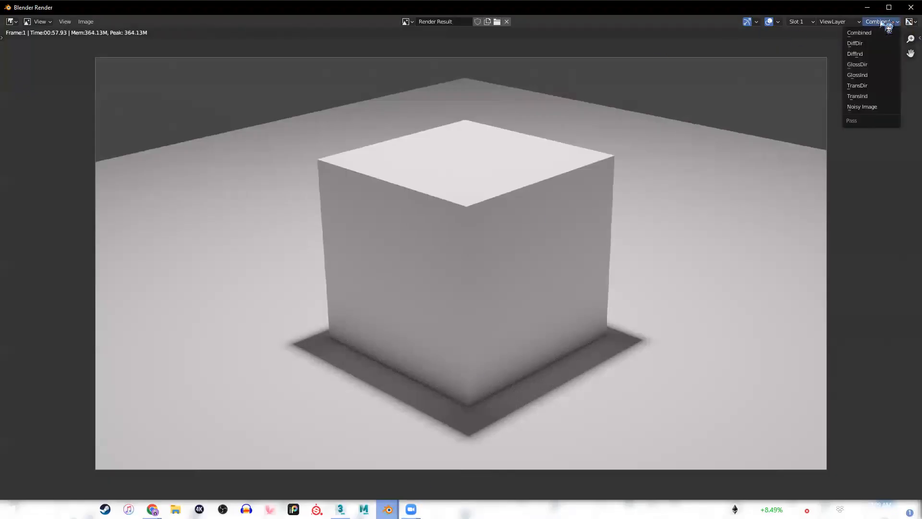
{"action": "left_click", "coordinate": [869, 43]}
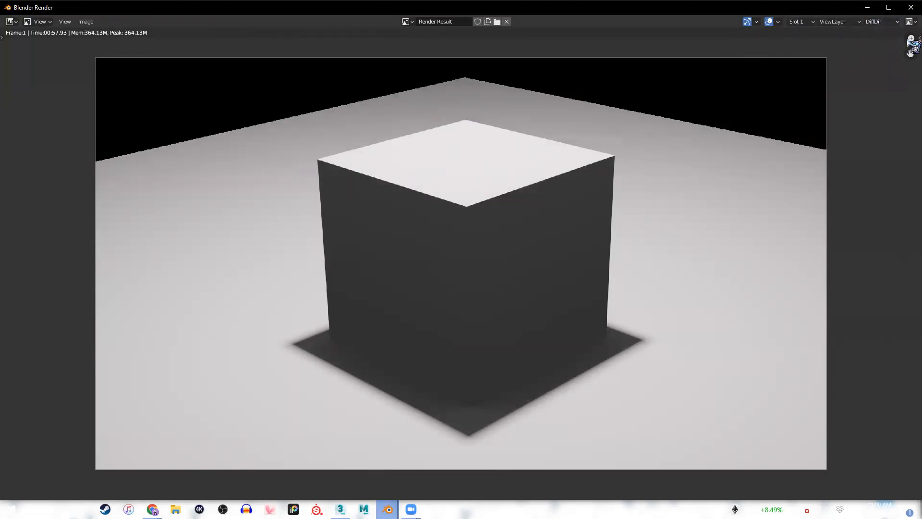
Display the DiffInd, GlossDir, GlossInd, TransDir, TransInd and Noisy Image passes of the render result one after another.
{"action": "left_click", "coordinate": [880, 24]}
{"action": "left_click", "coordinate": [872, 53]}
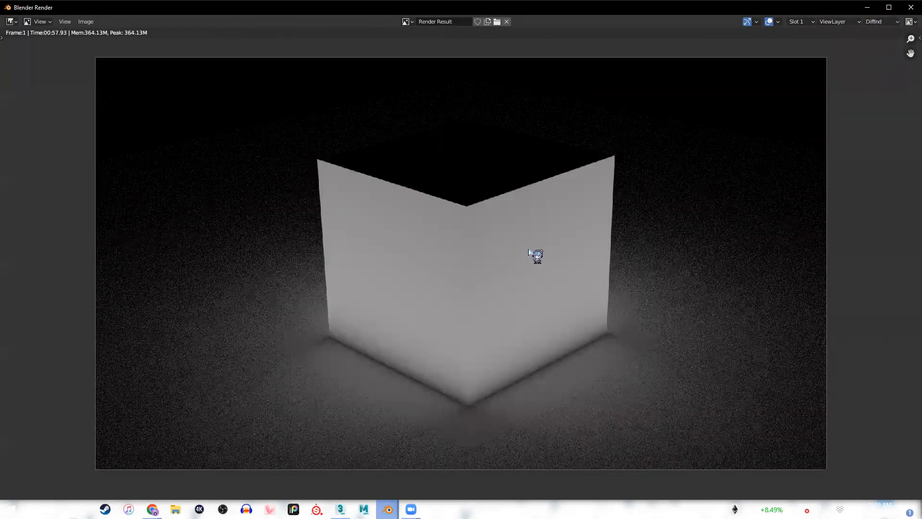
{"action": "left_click", "coordinate": [881, 22]}
{"action": "left_click", "coordinate": [871, 67]}
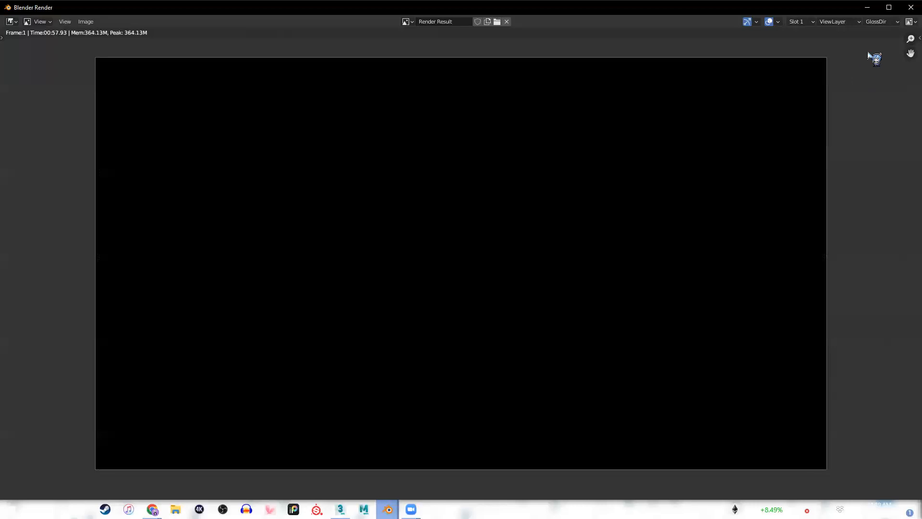
{"action": "left_click", "coordinate": [879, 24]}
{"action": "left_click", "coordinate": [871, 76]}
{"action": "left_click", "coordinate": [882, 24]}
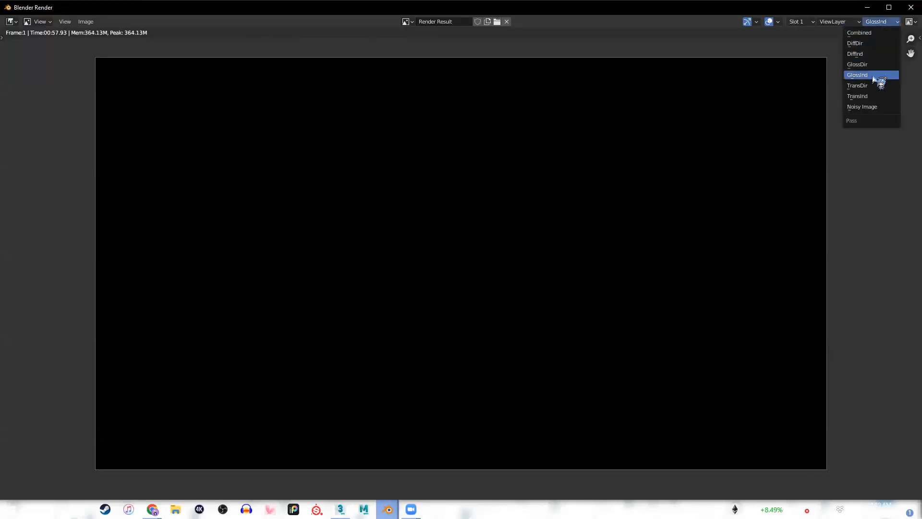
{"action": "left_click", "coordinate": [874, 94]}
{"action": "left_click", "coordinate": [886, 23]}
{"action": "left_click", "coordinate": [873, 96]}
{"action": "left_click", "coordinate": [878, 22]}
{"action": "left_click", "coordinate": [867, 107]}
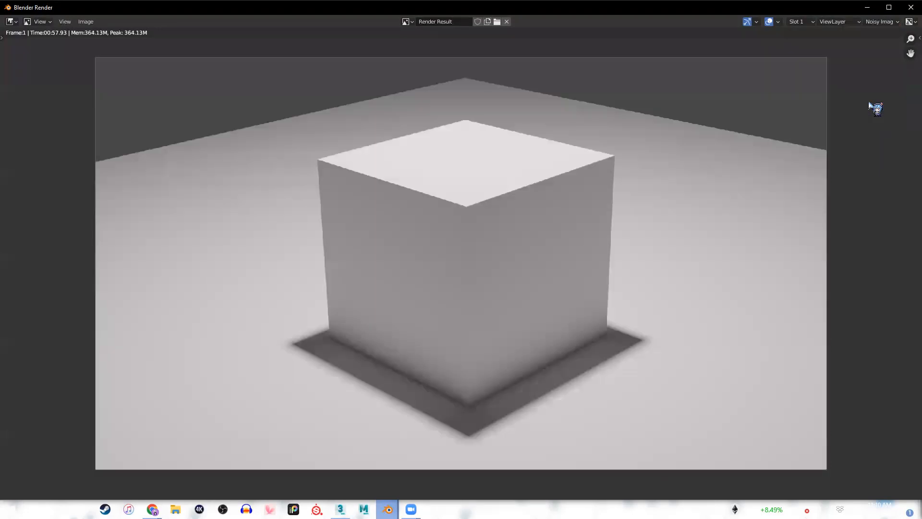
Switch the displayed pass to TransInd, Combined and finally DiffDir to compare them.
{"action": "left_click", "coordinate": [886, 22]}
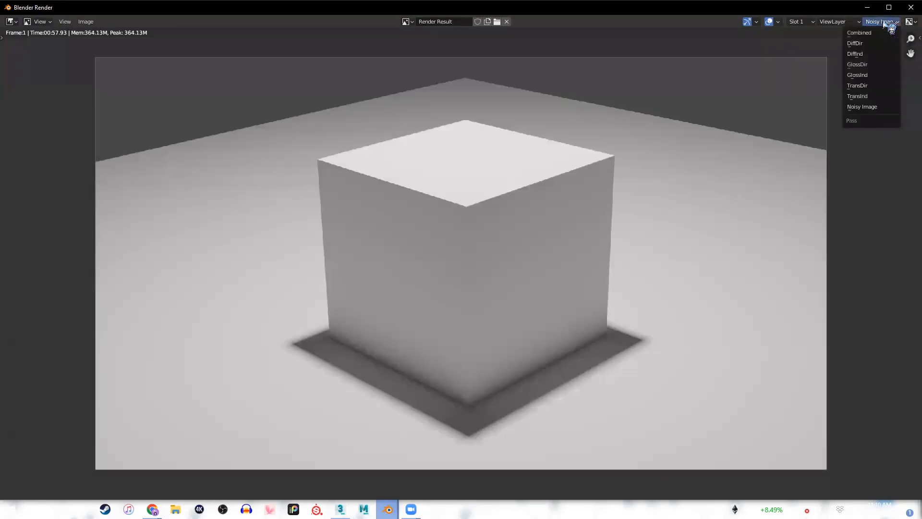
{"action": "left_click", "coordinate": [858, 96]}
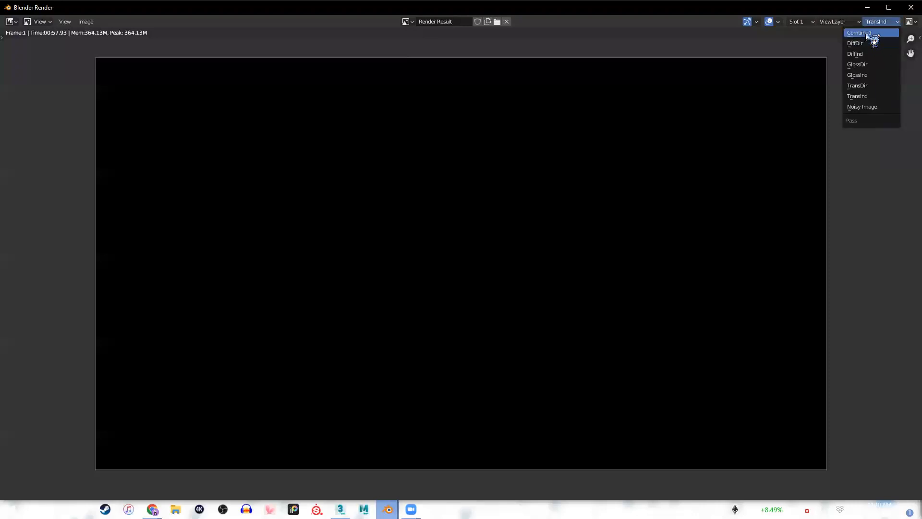
{"action": "left_click", "coordinate": [871, 33]}
{"action": "left_click", "coordinate": [886, 23]}
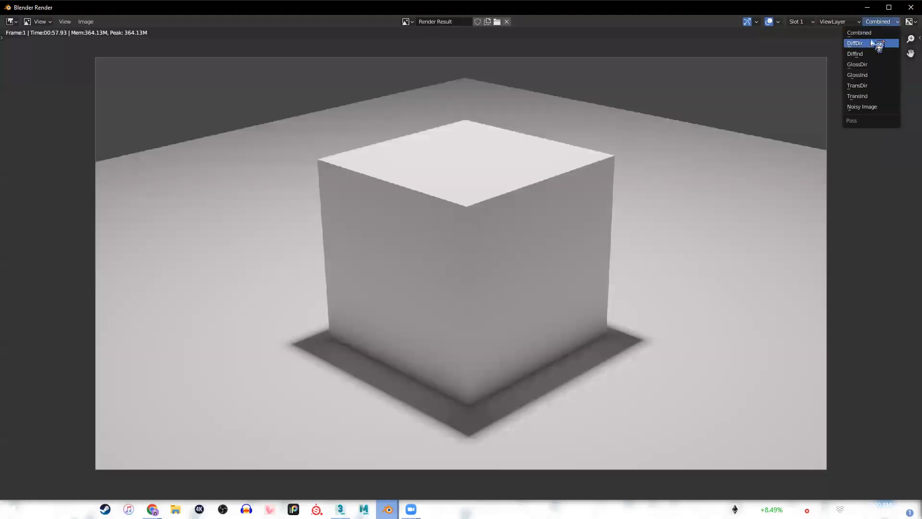
{"action": "left_click", "coordinate": [873, 41]}
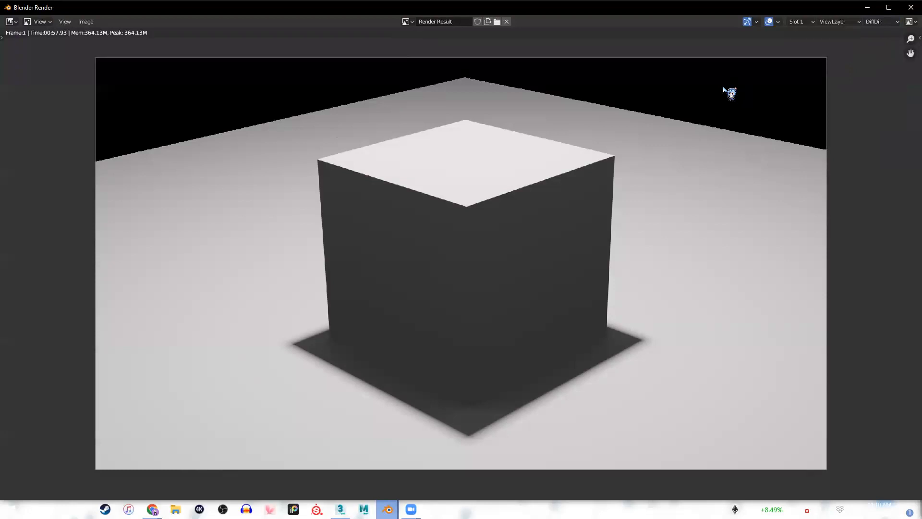
Compare the direct and indirect diffuse lighting by displaying the DiffInd pass and returning to DiffDir.
{"action": "left_click", "coordinate": [879, 22]}
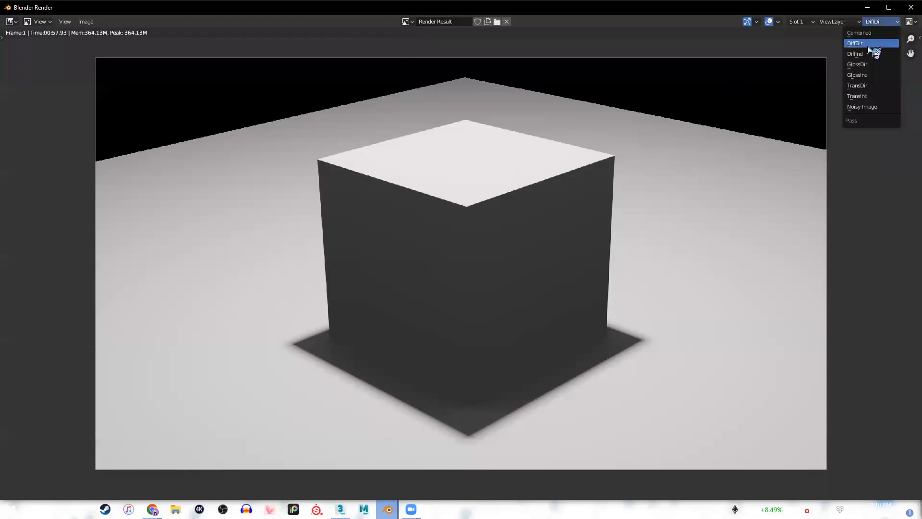
{"action": "left_click", "coordinate": [868, 47]}
{"action": "left_click", "coordinate": [874, 23]}
{"action": "left_click", "coordinate": [874, 44]}
{"action": "left_click", "coordinate": [879, 22]}
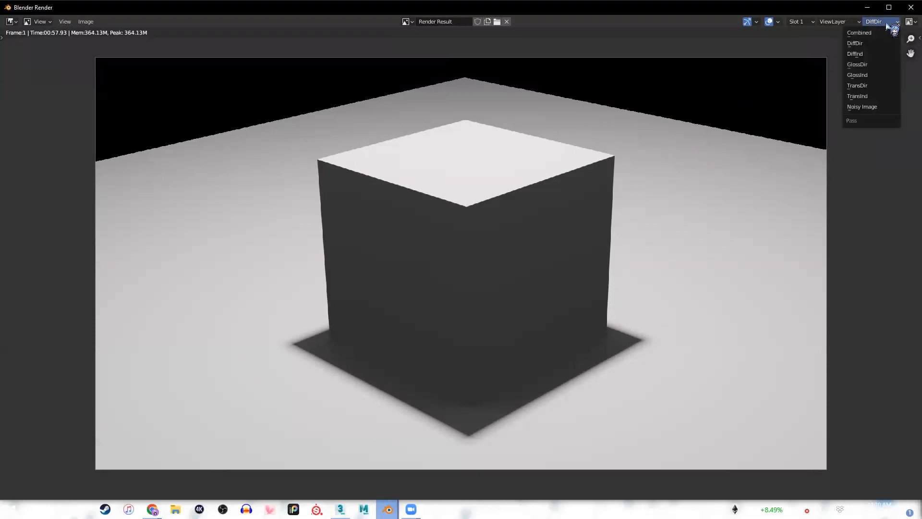
{"action": "left_click", "coordinate": [869, 54]}
{"action": "left_click", "coordinate": [873, 22]}
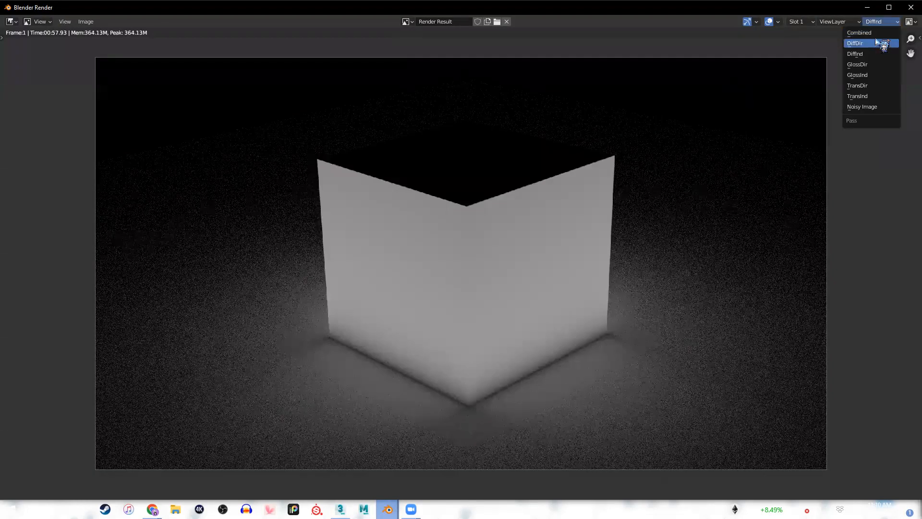
{"action": "left_click", "coordinate": [875, 38]}
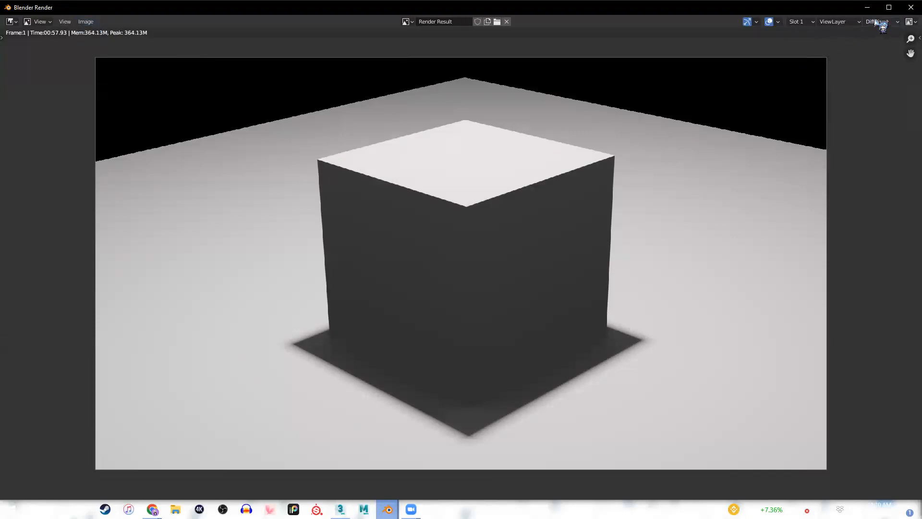
View the Combined and DiffInd passes once more and close the render result window.
{"action": "left_click", "coordinate": [89, 22]}
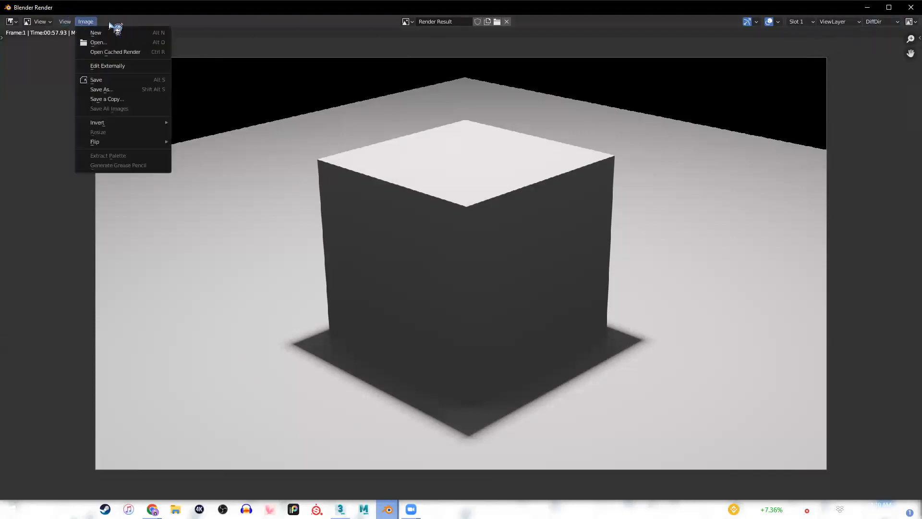
{"action": "left_click", "coordinate": [883, 22]}
{"action": "left_click", "coordinate": [861, 34]}
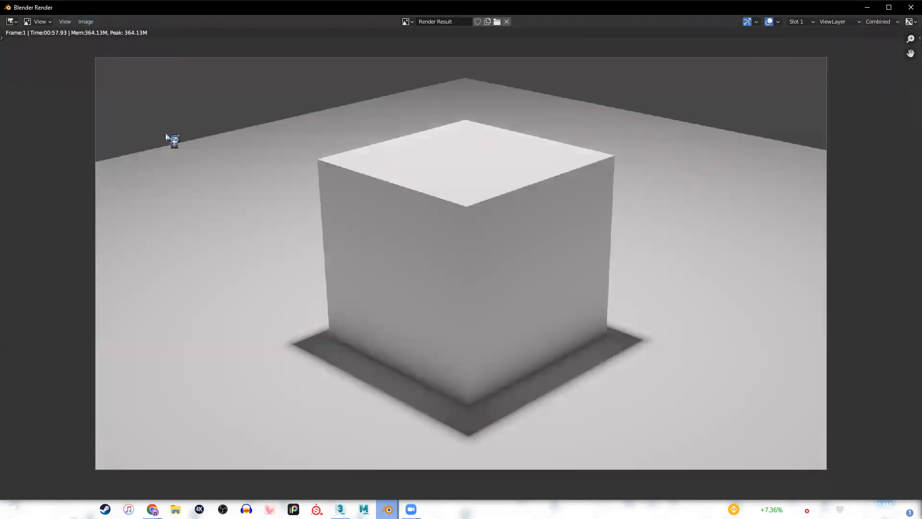
{"action": "left_click", "coordinate": [863, 22]}
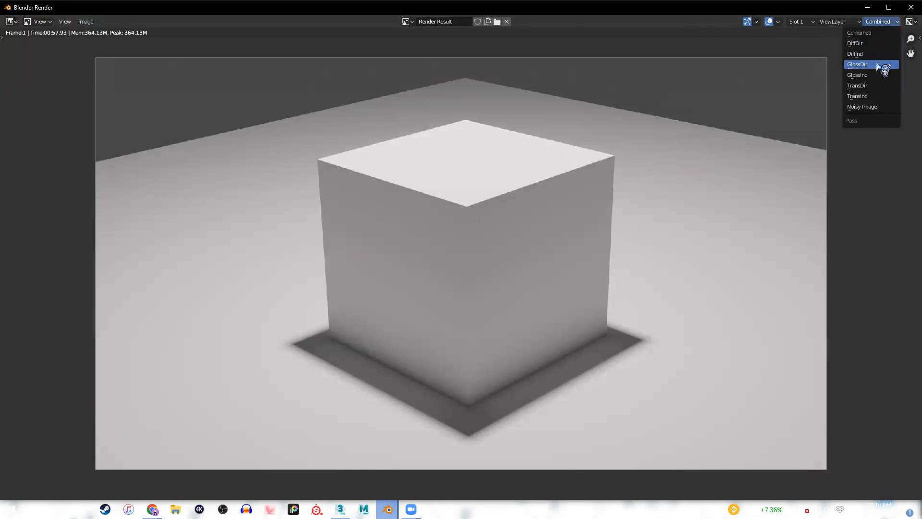
{"action": "left_click", "coordinate": [870, 54]}
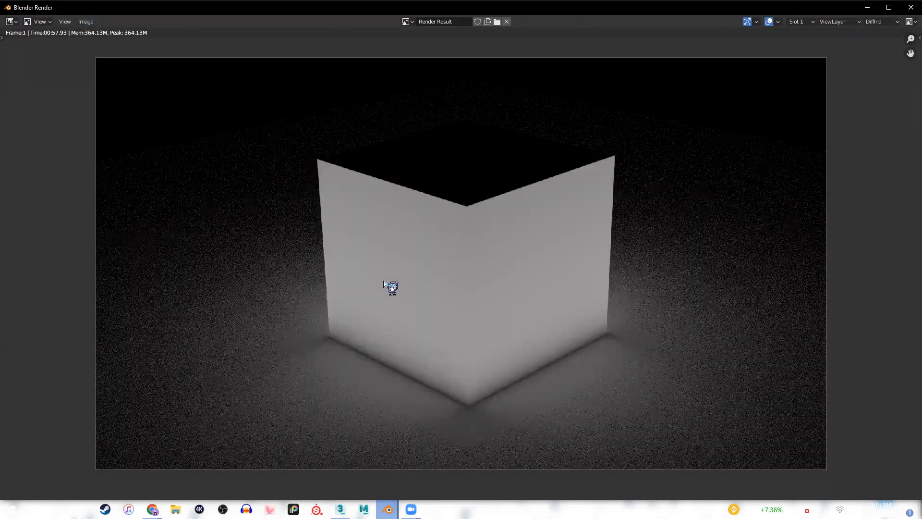
{"action": "left_click", "coordinate": [910, 6]}
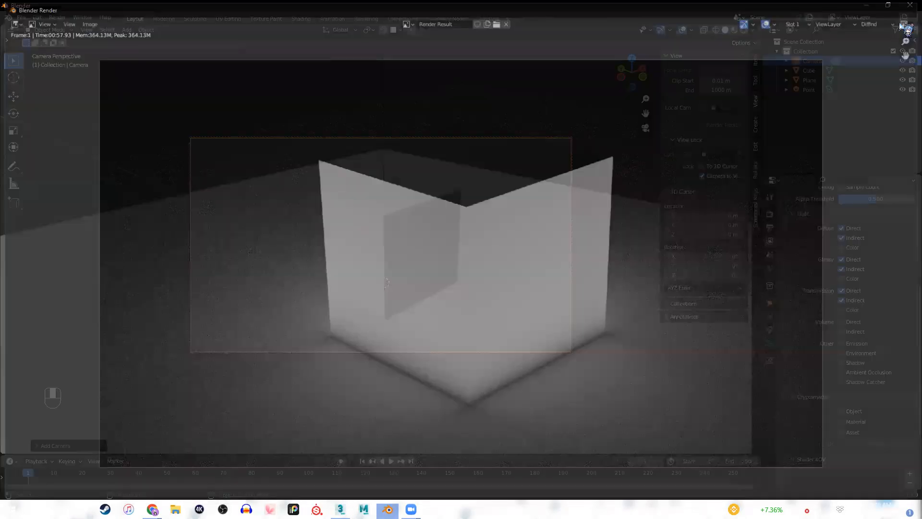
Switch to 3ds Max, set the render target to ActiveShade Mode, and render the perspective view.
{"action": "left_click", "coordinate": [340, 509]}
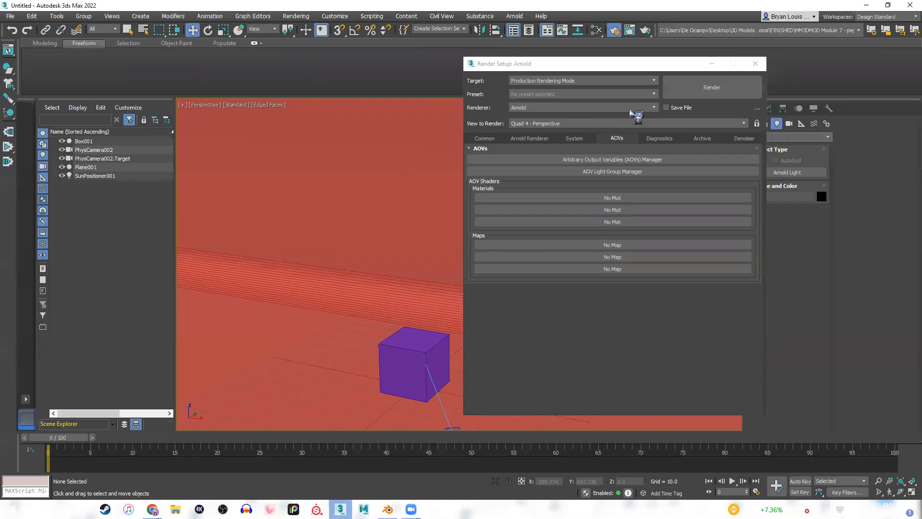
{"action": "left_click_drag", "start_coordinate": [591, 67], "coordinate": [191, 67]}
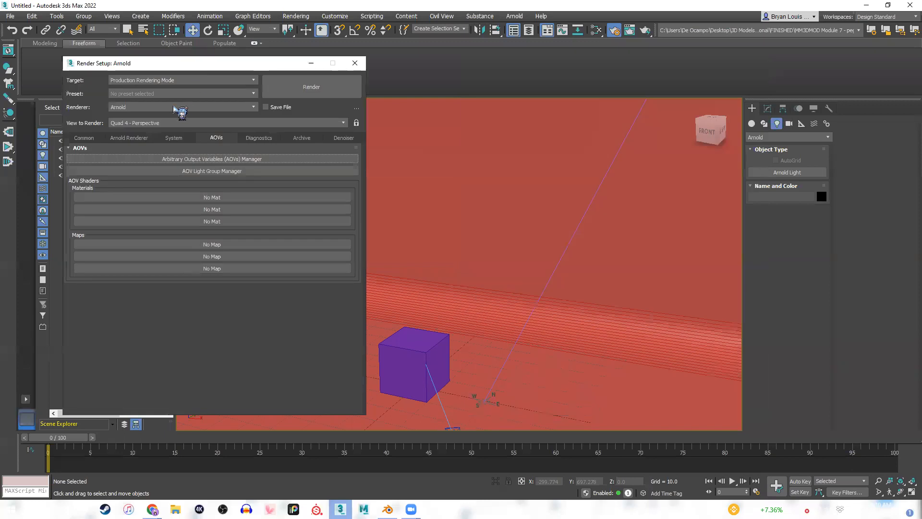
{"action": "left_click", "coordinate": [165, 80]}
{"action": "left_click", "coordinate": [136, 107]}
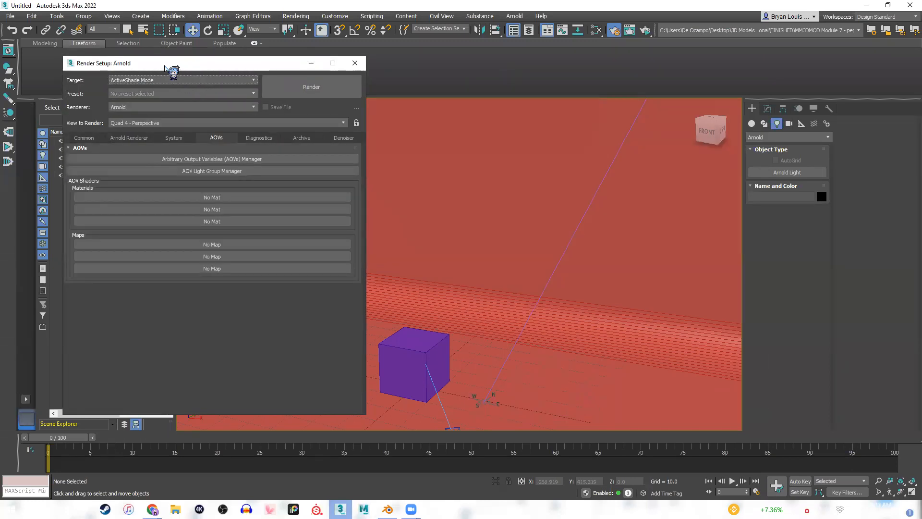
{"action": "left_click_drag", "start_coordinate": [165, 66], "coordinate": [143, 68]}
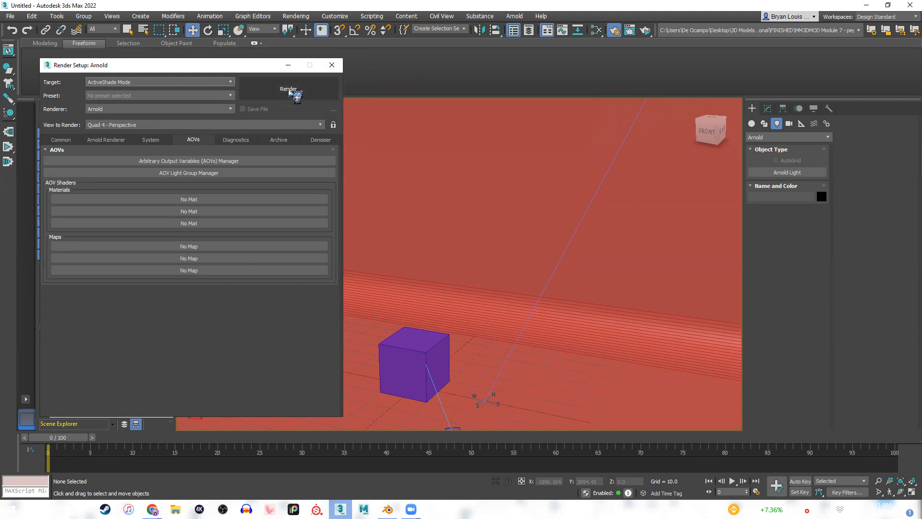
{"action": "left_click", "coordinate": [289, 90]}
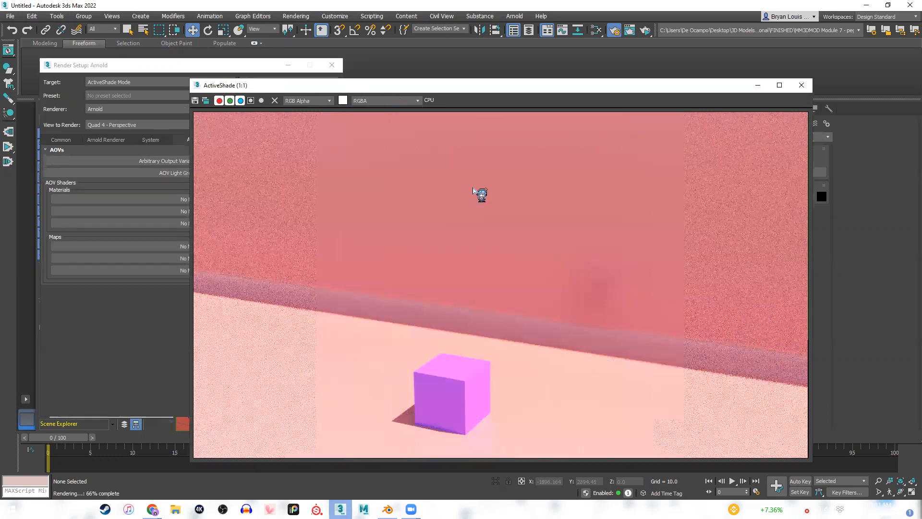
Examine the ActiveShade render at a smaller zoom, the common output settings, and the window's RGB Alpha and RGBA display choices.
{"action": "left_click_drag", "start_coordinate": [576, 87], "coordinate": [613, 73]}
{"action": "scroll", "coordinate": [613, 188], "scroll_direction": "down", "scroll_amount": 1}
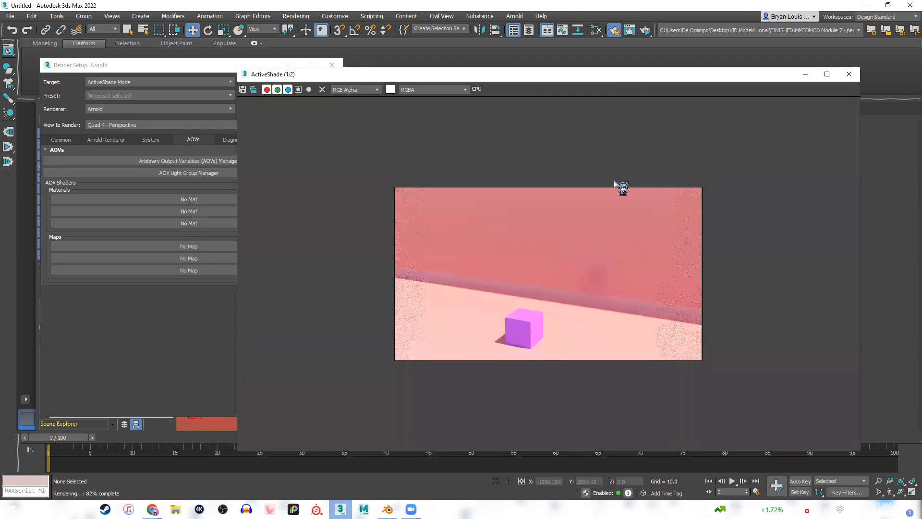
{"action": "left_click", "coordinate": [61, 139]}
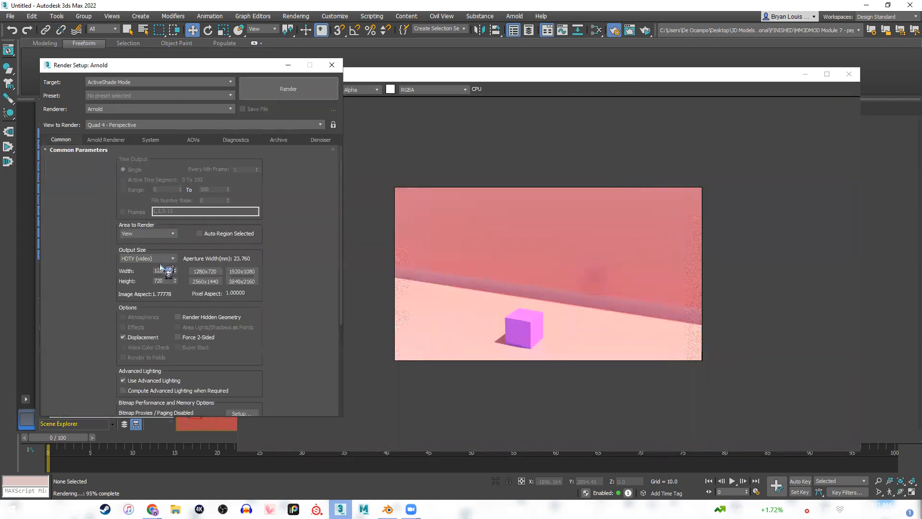
{"action": "left_click_drag", "start_coordinate": [540, 74], "coordinate": [569, 64]}
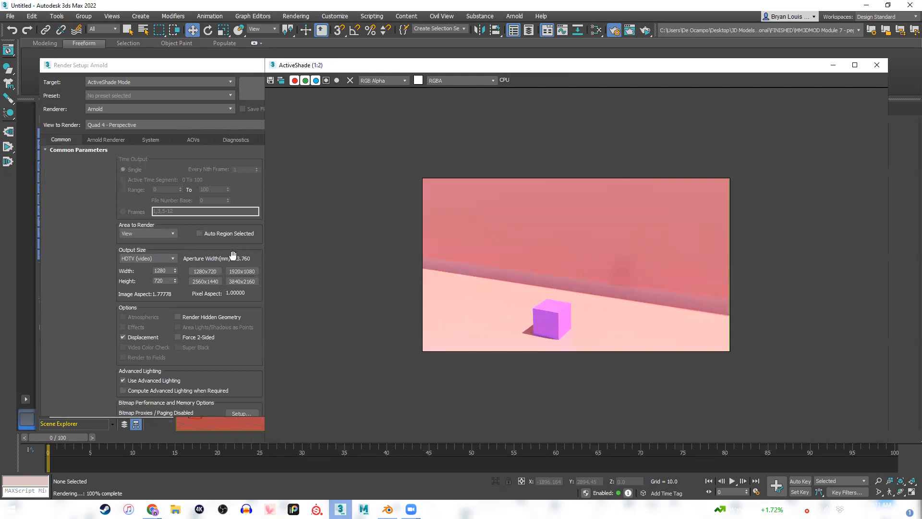
{"action": "left_click_drag", "start_coordinate": [476, 71], "coordinate": [394, 85]}
{"action": "left_click", "coordinate": [361, 97]}
{"action": "left_click", "coordinate": [362, 98]}
{"action": "left_click", "coordinate": [315, 97]}
{"action": "left_click", "coordinate": [316, 97]}
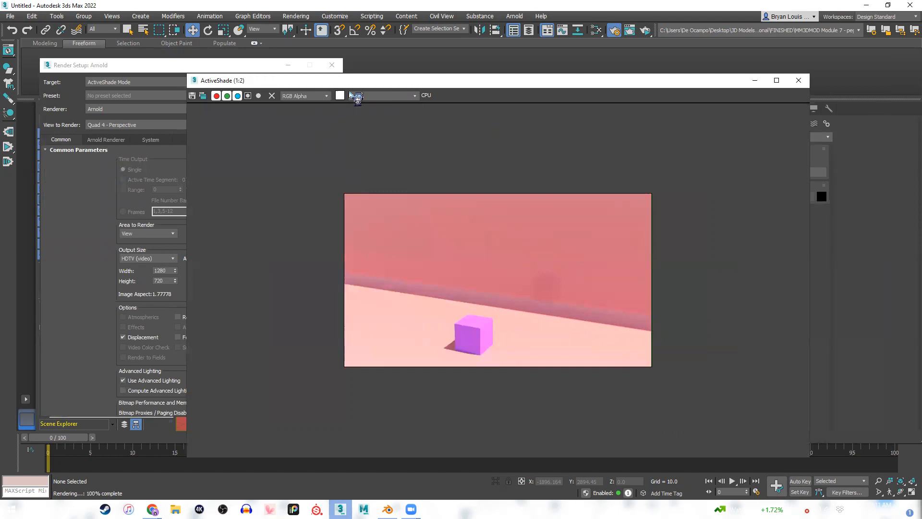
{"action": "left_click", "coordinate": [406, 98]}
{"action": "left_click", "coordinate": [397, 97]}
Load the AOVs.json preset in Arnold's AOVs Manager and close the manager.
{"action": "left_click_drag", "start_coordinate": [285, 81], "coordinate": [369, 68]}
{"action": "left_click", "coordinate": [193, 139]}
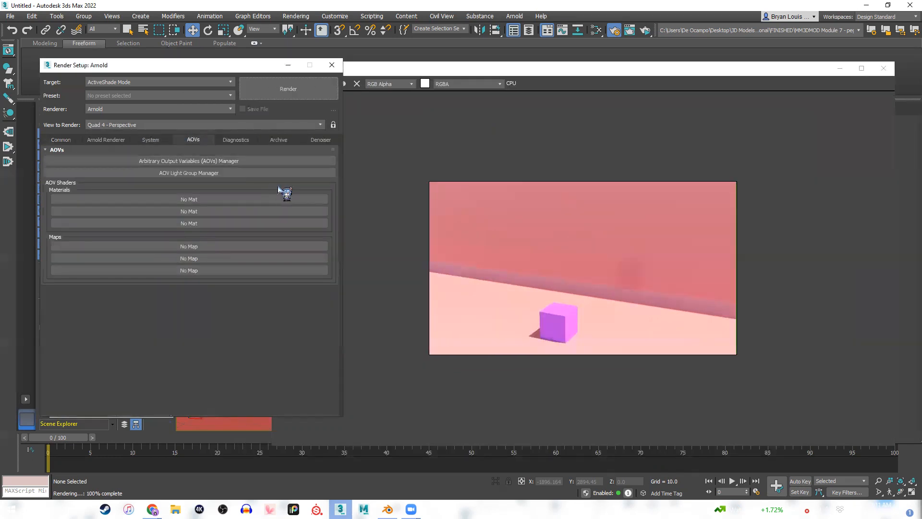
{"action": "left_click", "coordinate": [209, 169]}
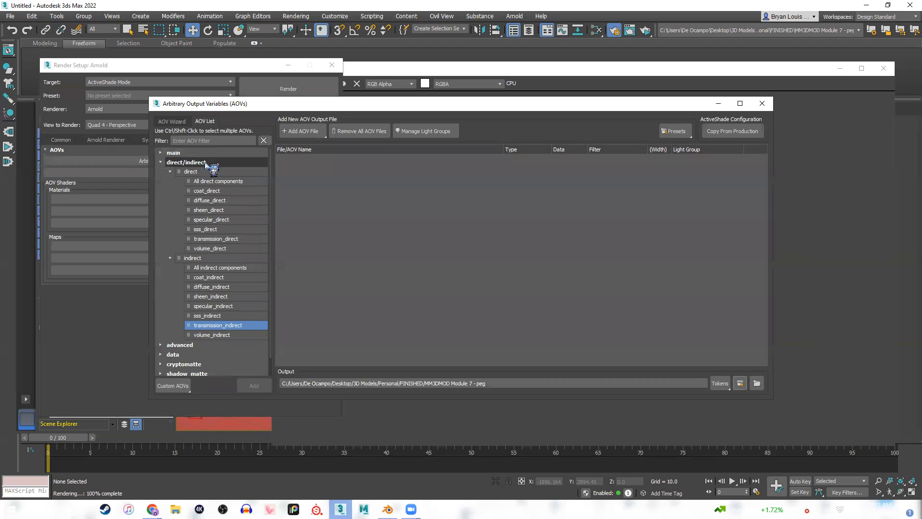
{"action": "left_click", "coordinate": [675, 131]}
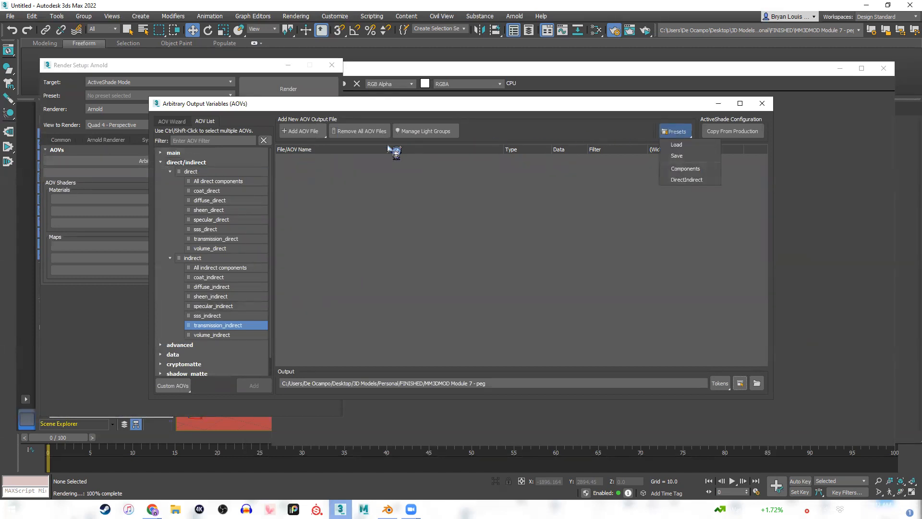
{"action": "left_click", "coordinate": [678, 145]}
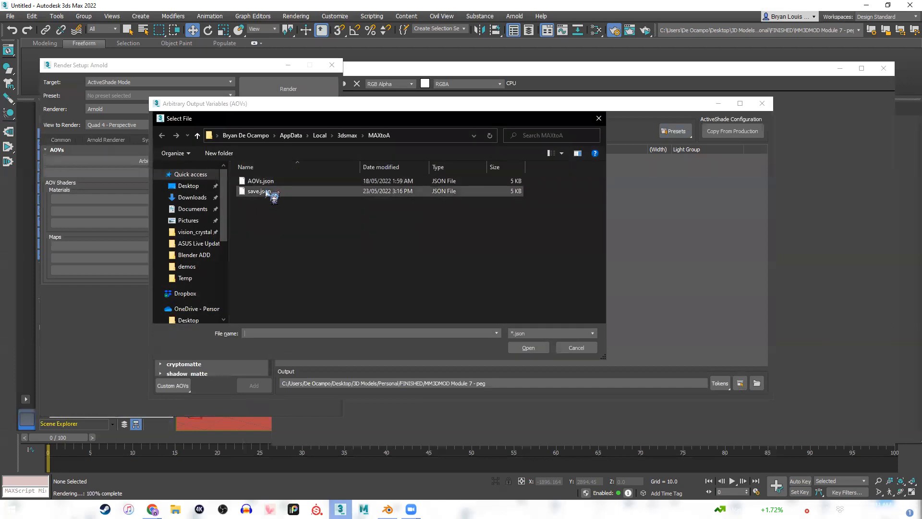
{"action": "double_click", "coordinate": [267, 182]}
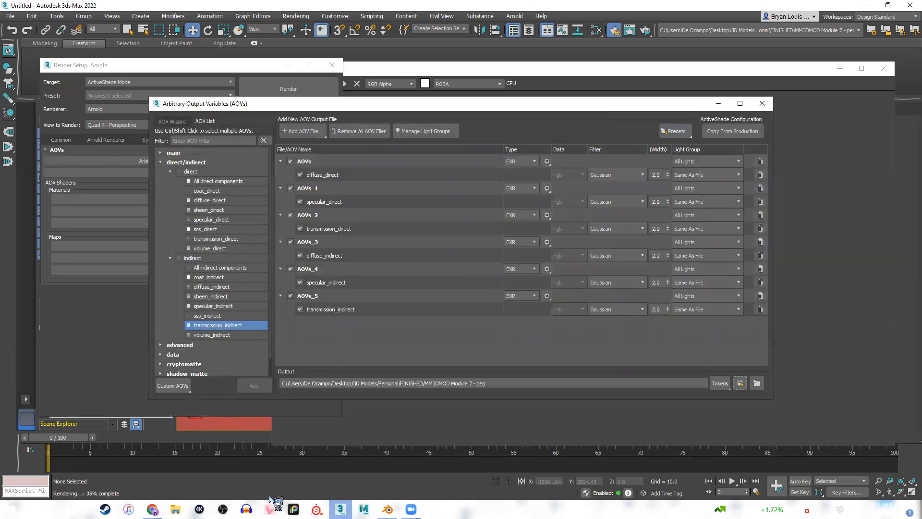
{"action": "left_click", "coordinate": [762, 103]}
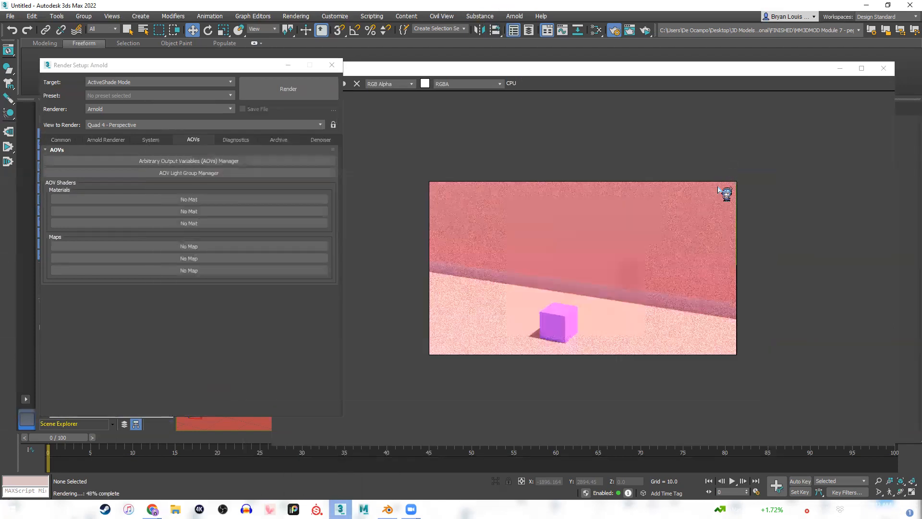
Check the ActiveShade window's RGBA display choices for the loaded AOVs and close the window.
{"action": "left_click", "coordinate": [452, 83]}
{"action": "left_click", "coordinate": [452, 84]}
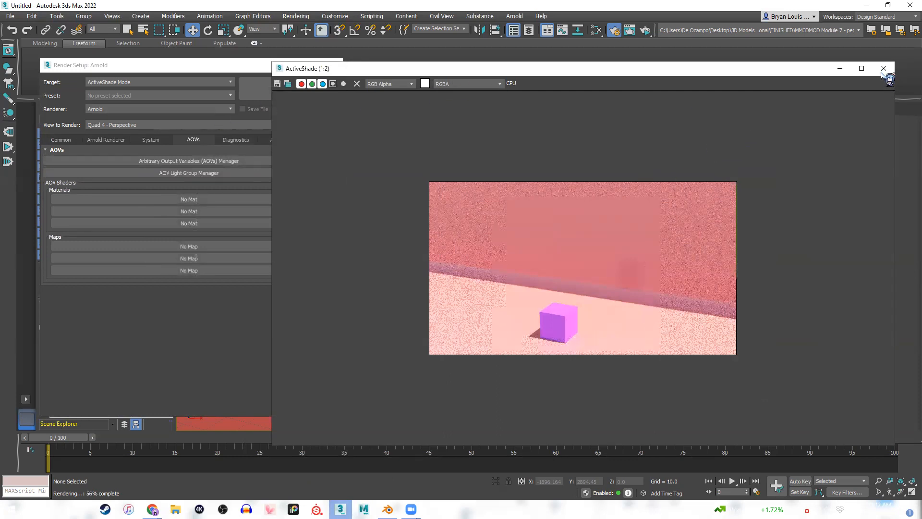
{"action": "left_click", "coordinate": [882, 71]}
Set the render output size preset to Custom in the common parameters.
{"action": "left_click", "coordinate": [61, 140]}
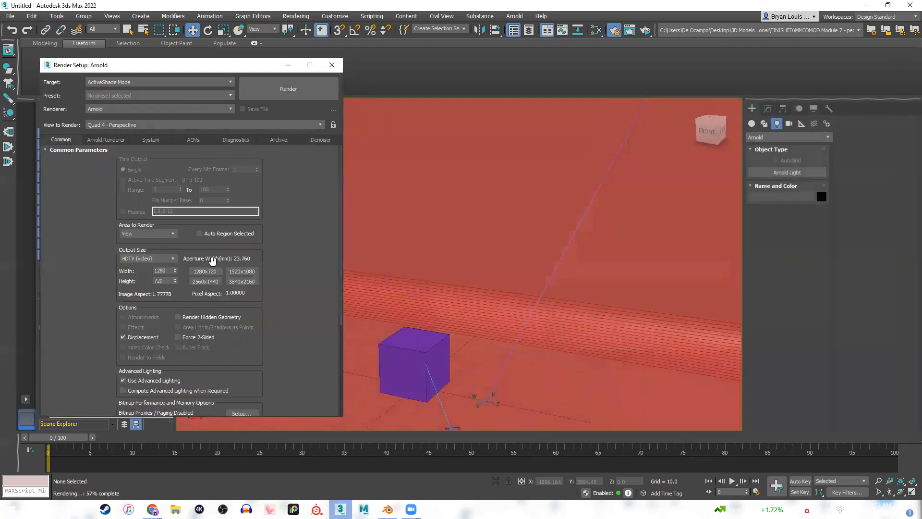
{"action": "left_click", "coordinate": [148, 260]}
{"action": "left_click", "coordinate": [142, 266]}
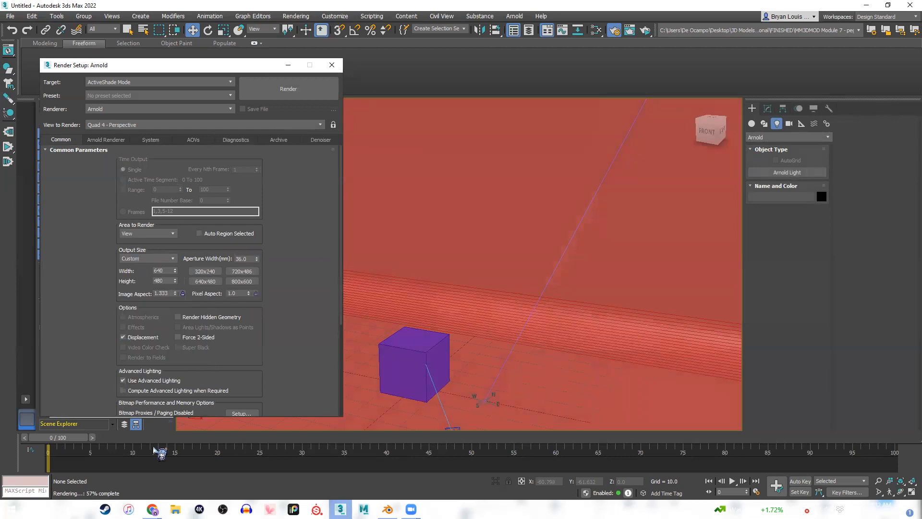
Switch to Chrome and consult the Render Passes slide on Blender's light passes.
{"action": "mouse_move", "coordinate": [152, 509]}
{"action": "left_click", "coordinate": [209, 463]}
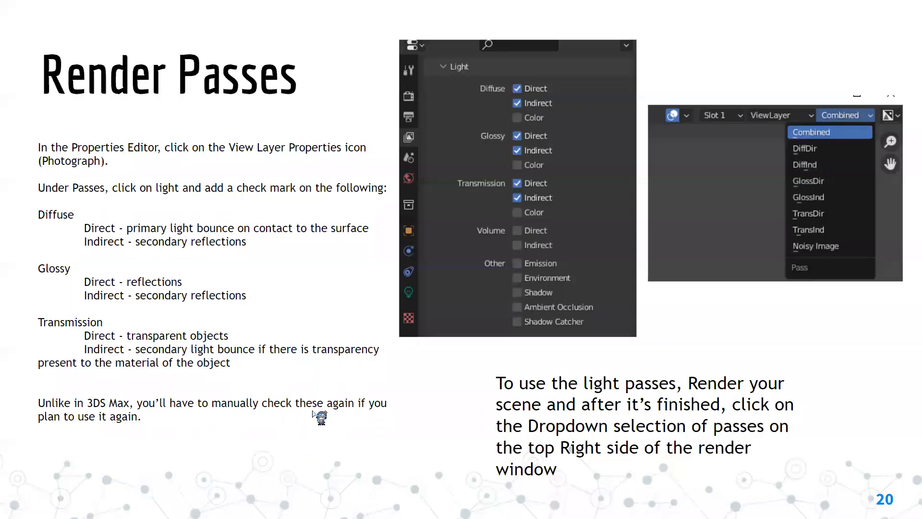
Leave the slideshow at the AOV Manager slide, switch to 3ds Max and review the entries in Arnold's AOVs Manager.
{"action": "key", "text": "Left"}
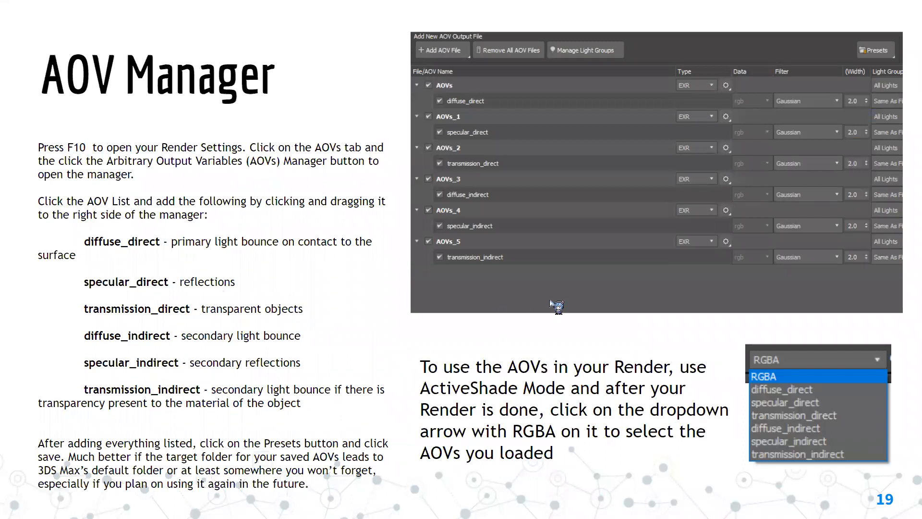
{"action": "key", "text": "Escape"}
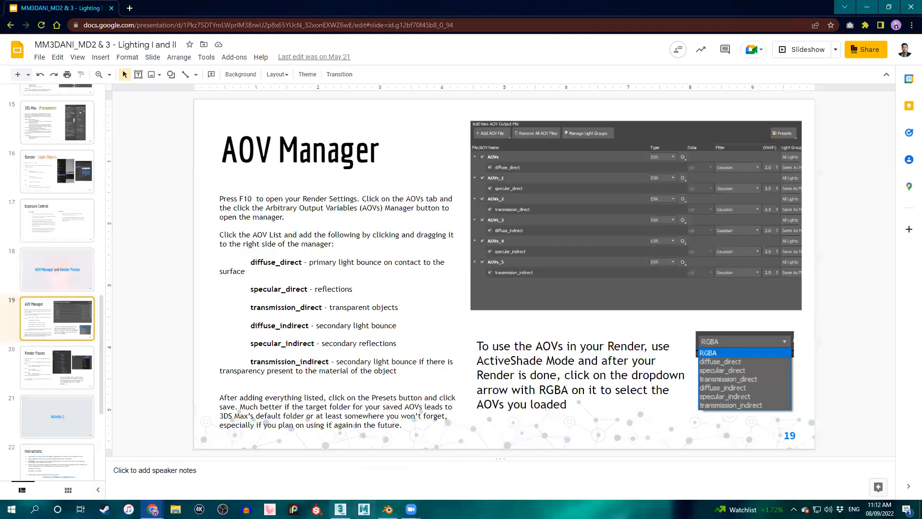
{"action": "key", "text": "alt+Tab"}
{"action": "left_click", "coordinate": [193, 139]}
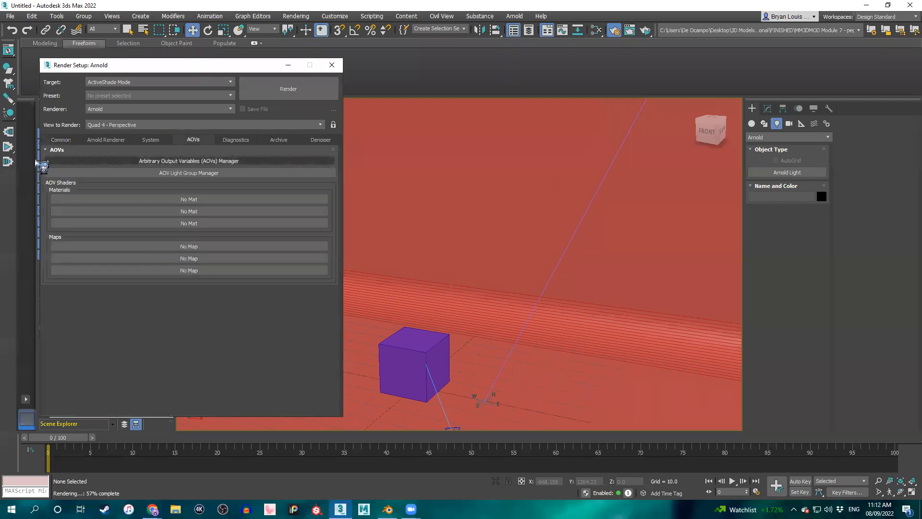
{"action": "left_click", "coordinate": [259, 161]}
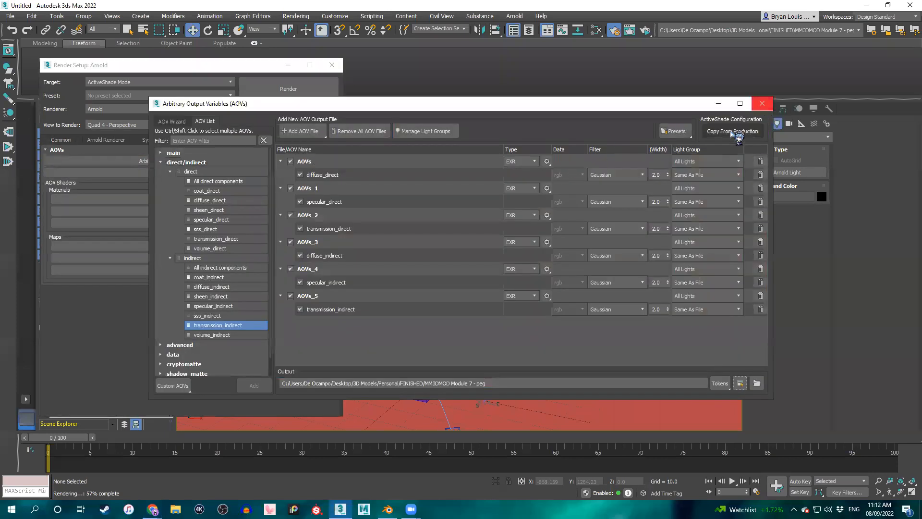
{"action": "left_click", "coordinate": [763, 103]}
Render the perspective view in ActiveShade, check the available AOV display choices and move the render window clear of Render Setup.
{"action": "left_click", "coordinate": [312, 87]}
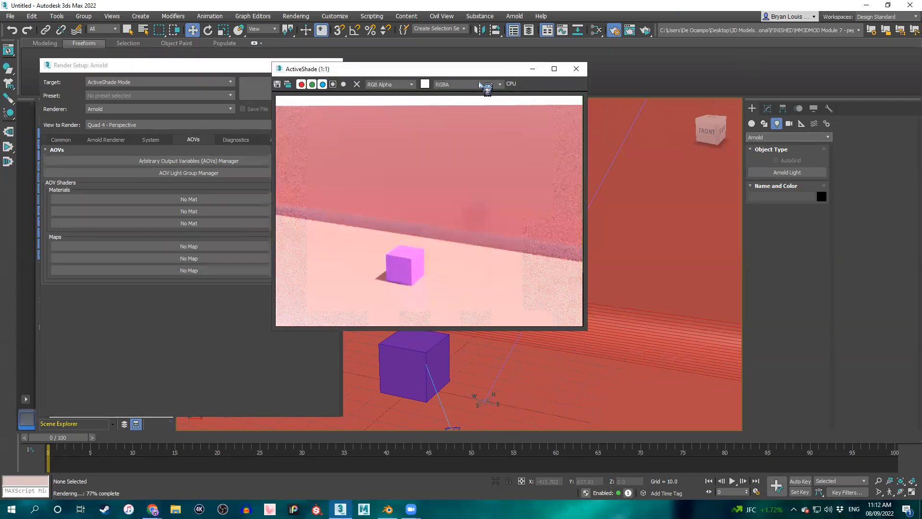
{"action": "left_click", "coordinate": [480, 84]}
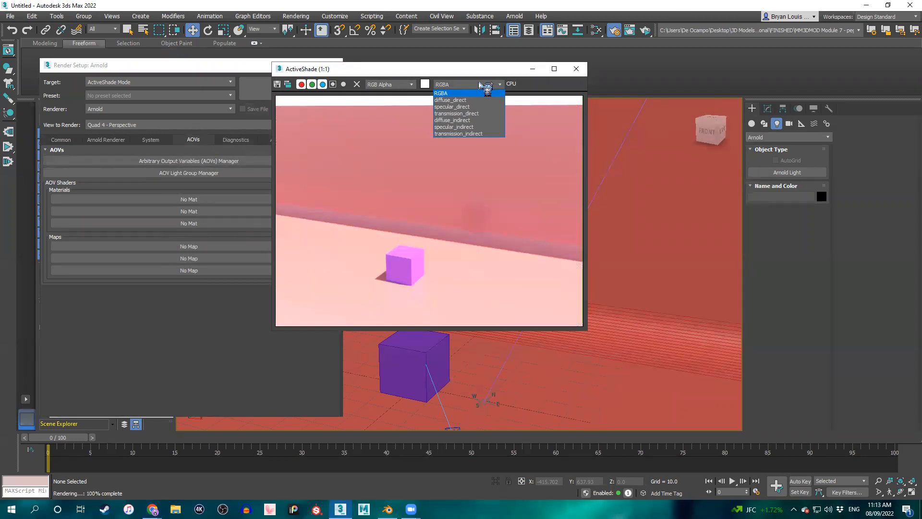
{"action": "left_click", "coordinate": [479, 84]}
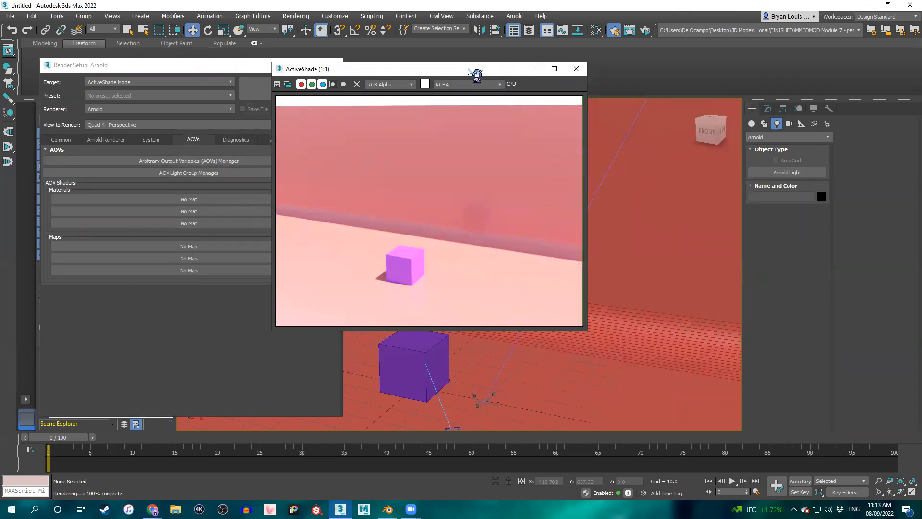
{"action": "left_click_drag", "start_coordinate": [468, 71], "coordinate": [593, 74]}
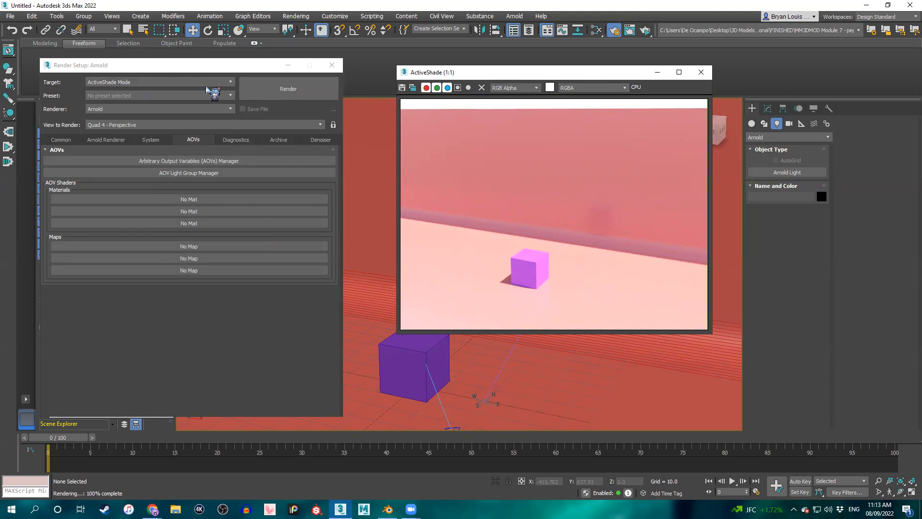
Display the diffuse_direct and specular_direct passes in the ActiveShade window, returning to diffuse_direct.
{"action": "left_click", "coordinate": [597, 89]}
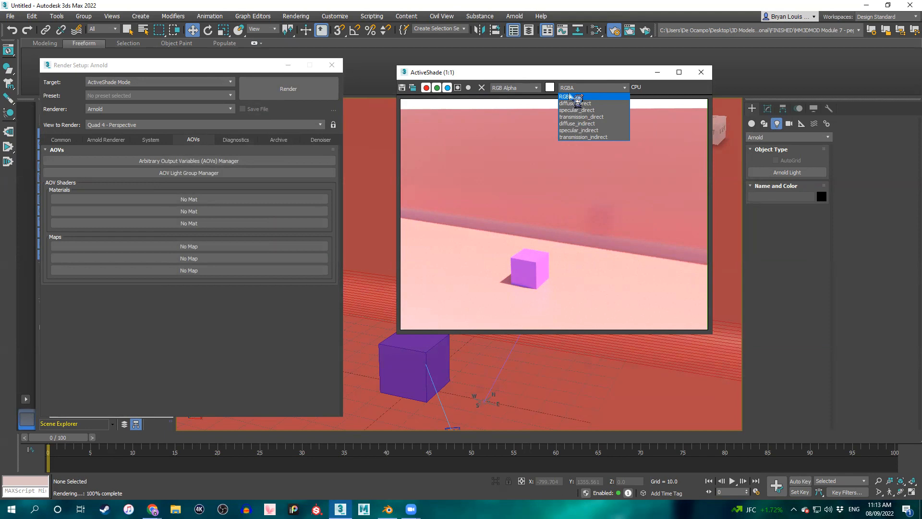
{"action": "left_click", "coordinate": [576, 104]}
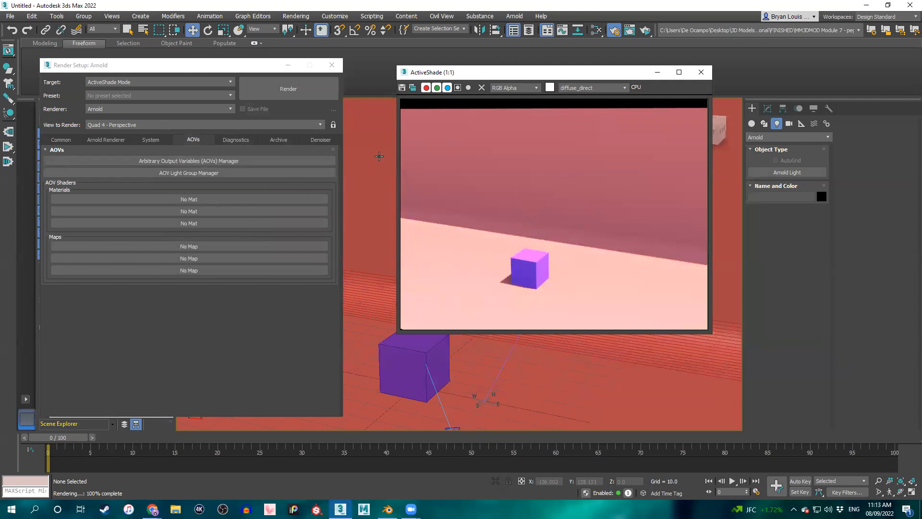
{"action": "left_click", "coordinate": [593, 88]}
{"action": "left_click", "coordinate": [596, 116]}
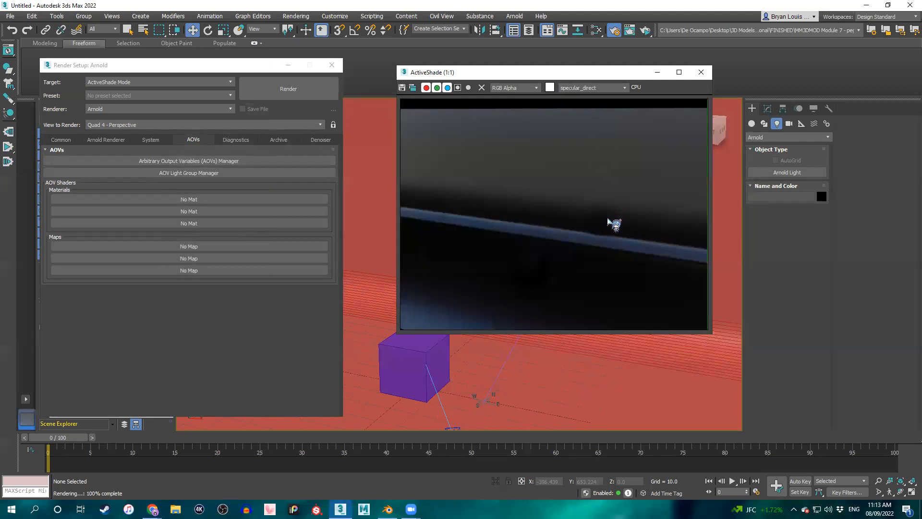
{"action": "left_click", "coordinate": [616, 88]}
{"action": "left_click", "coordinate": [605, 104]}
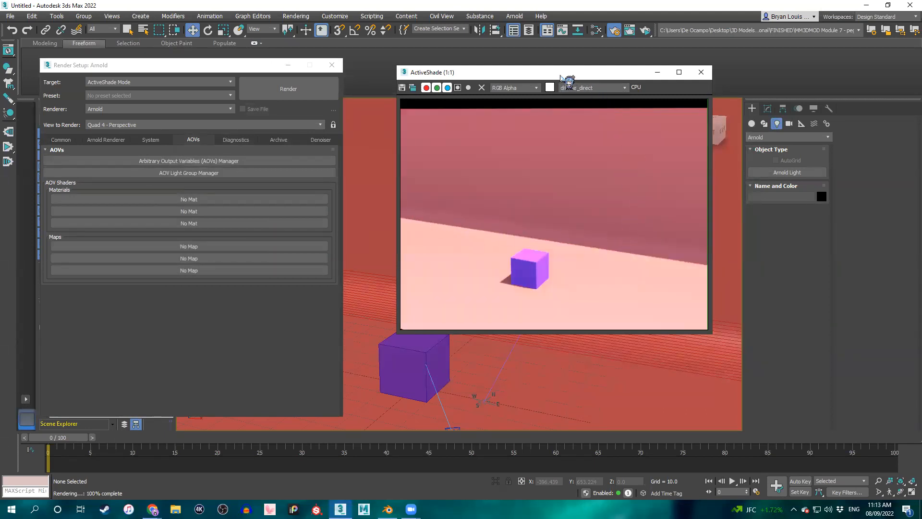
Move the ActiveShade and Render Setup windows further apart and display the specular_direct pass.
{"action": "left_click_drag", "start_coordinate": [566, 77], "coordinate": [758, 142]}
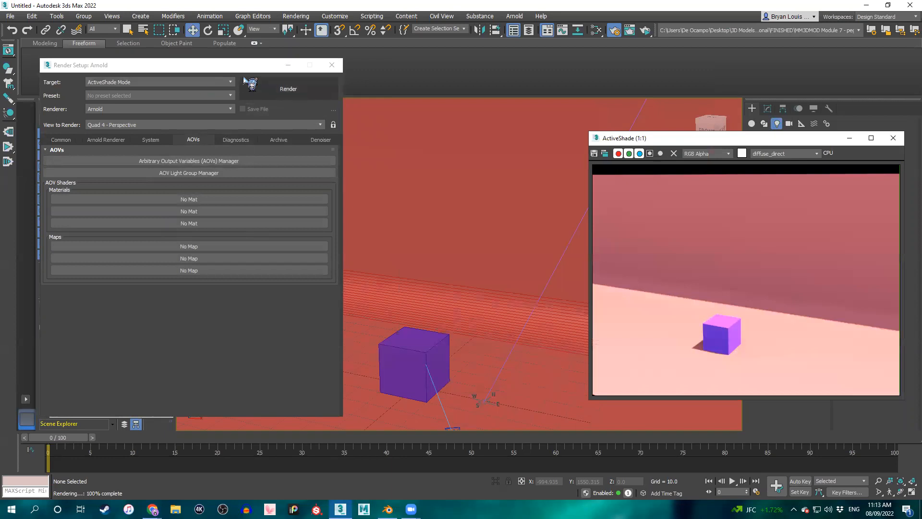
{"action": "left_click_drag", "start_coordinate": [214, 69], "coordinate": [194, 71]}
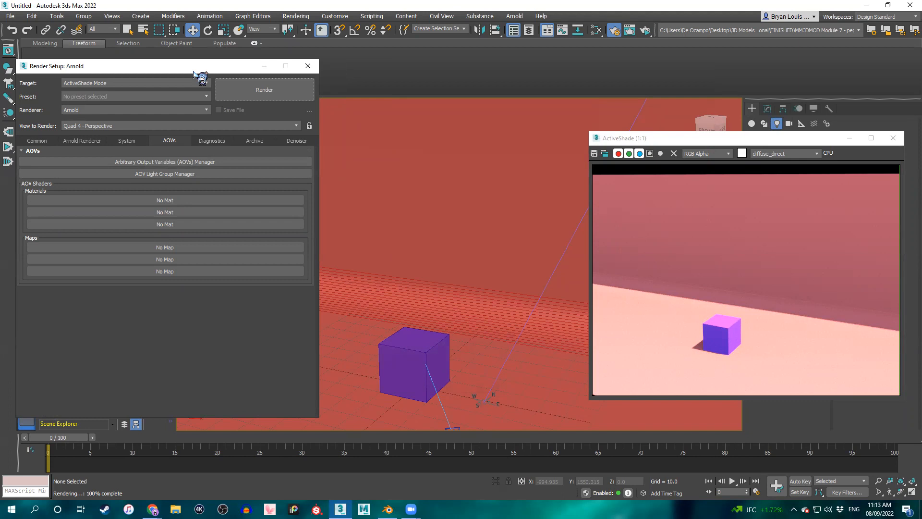
{"action": "left_click", "coordinate": [817, 153]}
{"action": "left_click", "coordinate": [769, 176]}
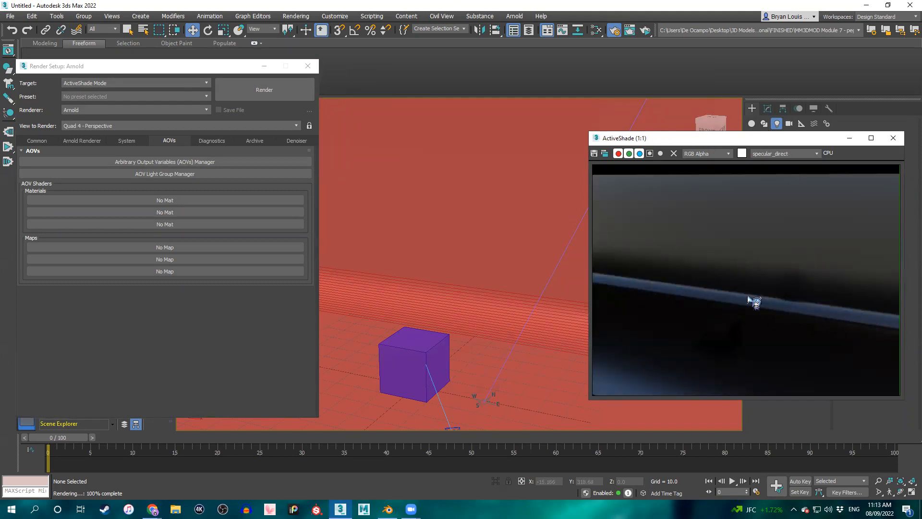
Display the transmission_direct, diffuse_indirect and specular_indirect passes in turn in the ActiveShade render.
{"action": "left_click", "coordinate": [798, 154]}
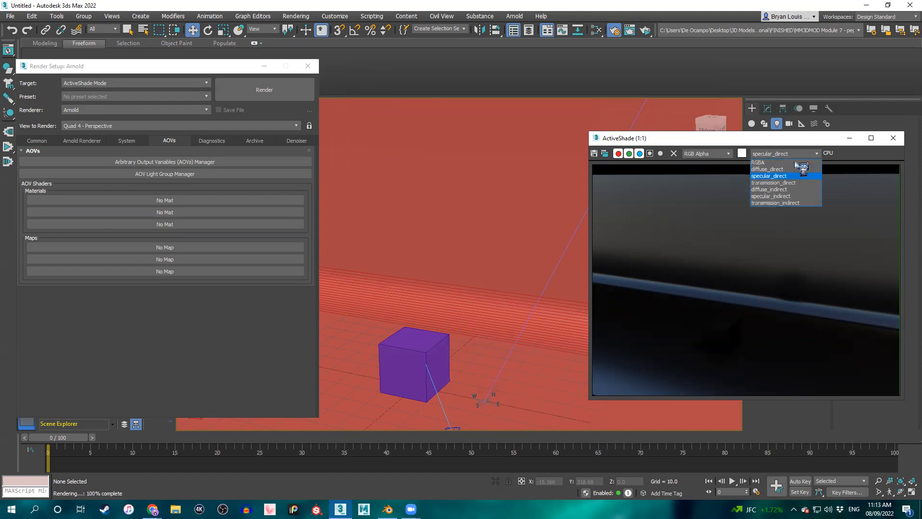
{"action": "left_click", "coordinate": [788, 183]}
{"action": "left_click", "coordinate": [798, 154]}
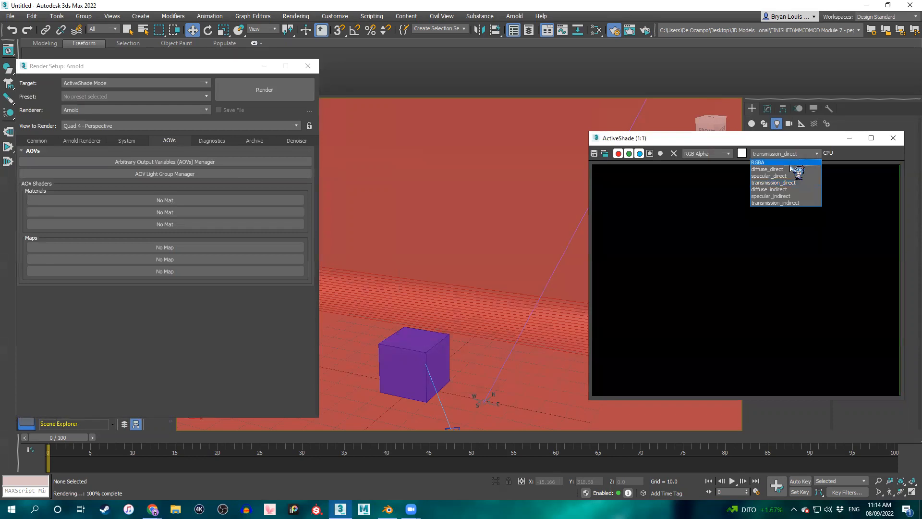
{"action": "left_click", "coordinate": [784, 191]}
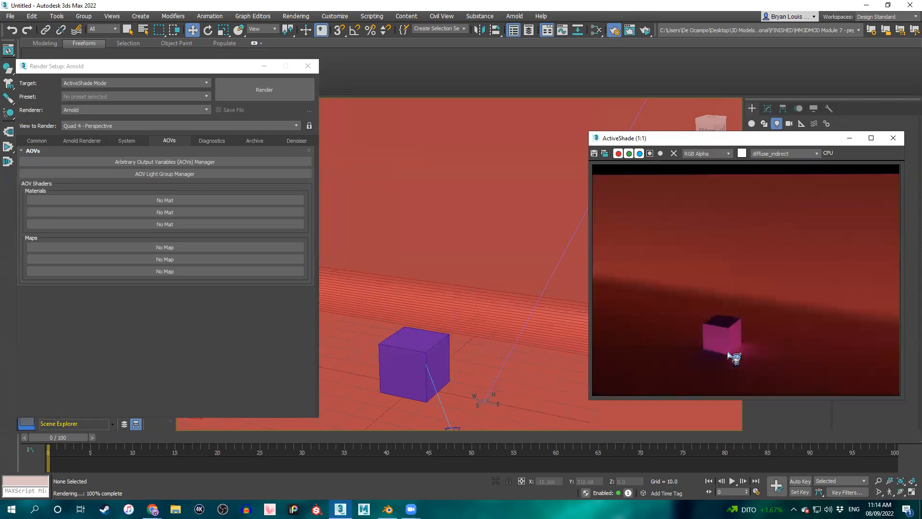
{"action": "left_click", "coordinate": [800, 154]}
{"action": "left_click", "coordinate": [802, 202]}
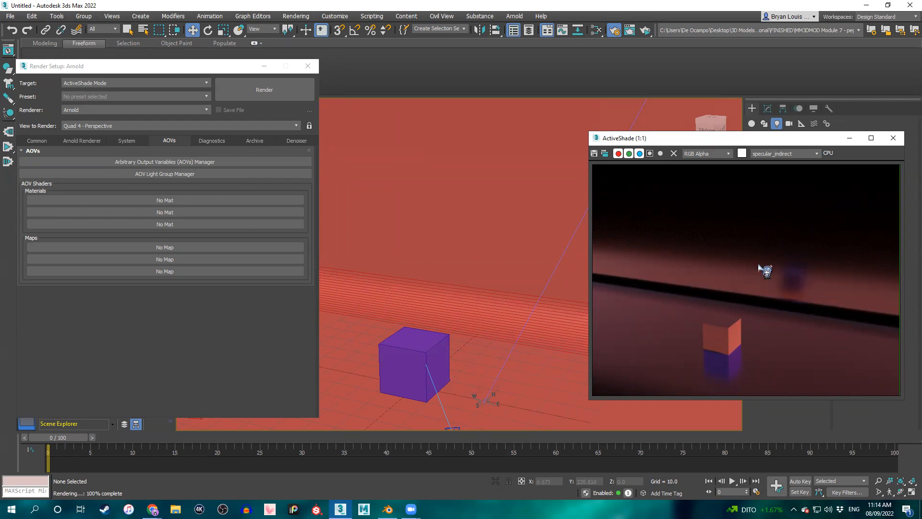
Display the transmission_indirect pass, return the render to RGBA and move the ActiveShade window beside Render Setup.
{"action": "left_click", "coordinate": [798, 154]}
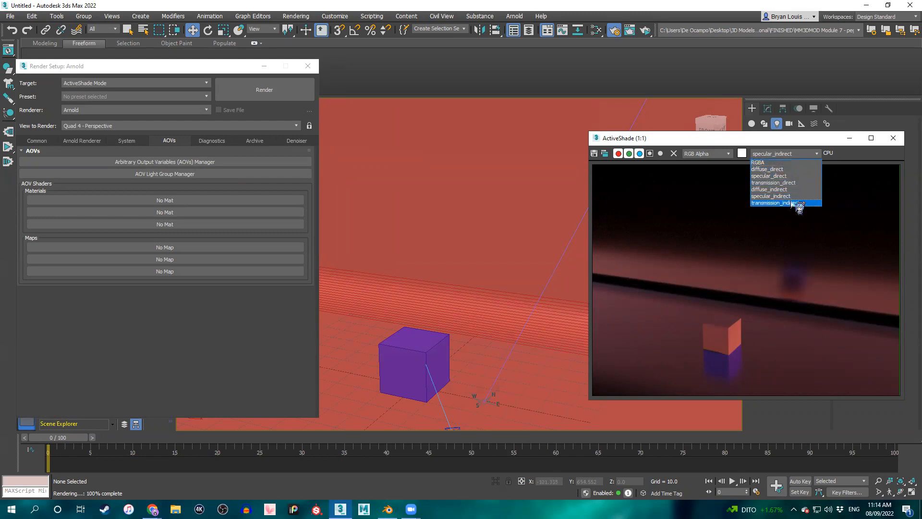
{"action": "left_click", "coordinate": [798, 203]}
{"action": "left_click", "coordinate": [809, 154]}
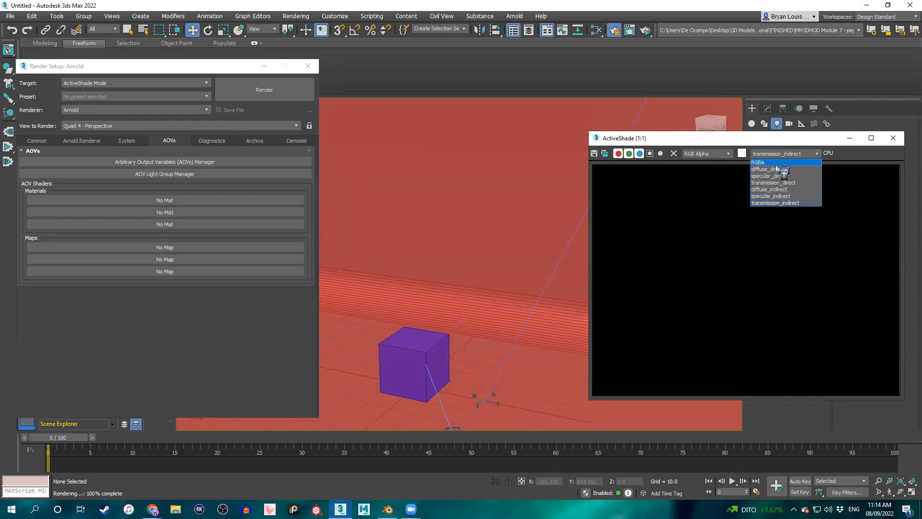
{"action": "left_click", "coordinate": [775, 163]}
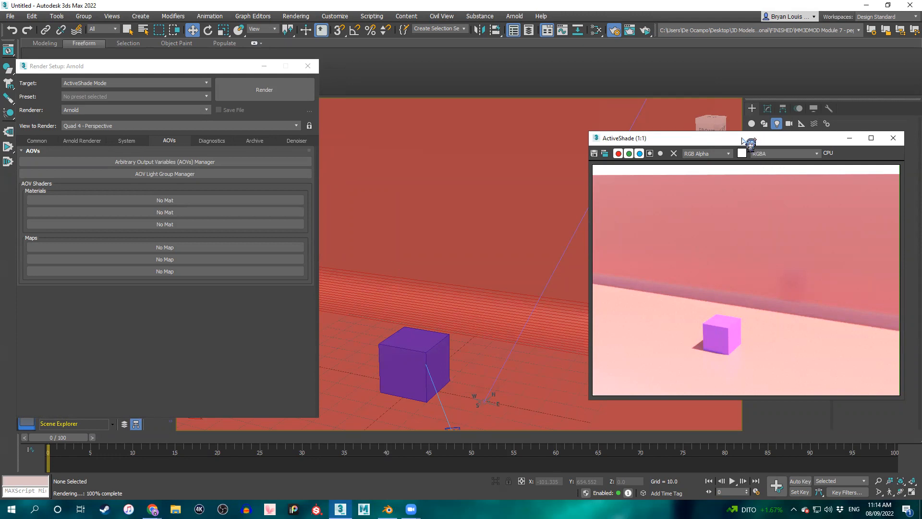
{"action": "left_click_drag", "start_coordinate": [749, 142], "coordinate": [497, 114]}
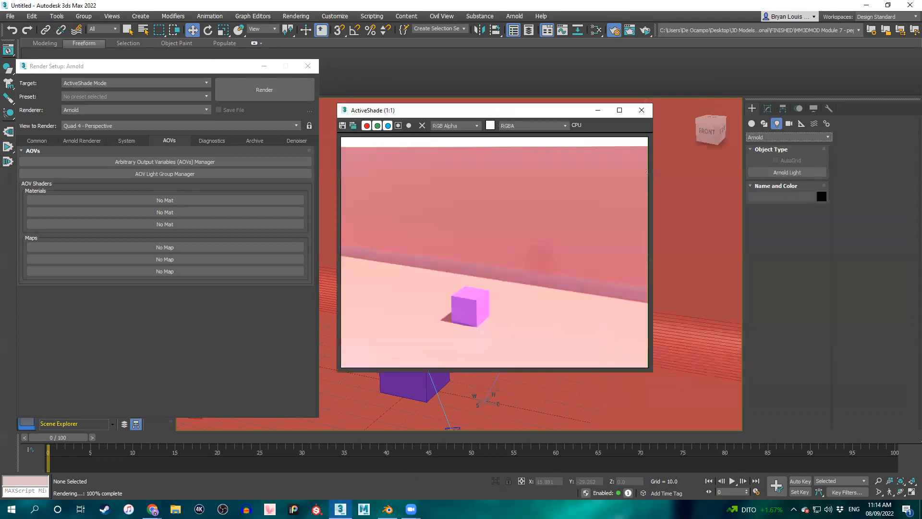
Switch to Blender, deselect the camera and return to 3ds Max.
{"action": "left_click", "coordinate": [388, 509]}
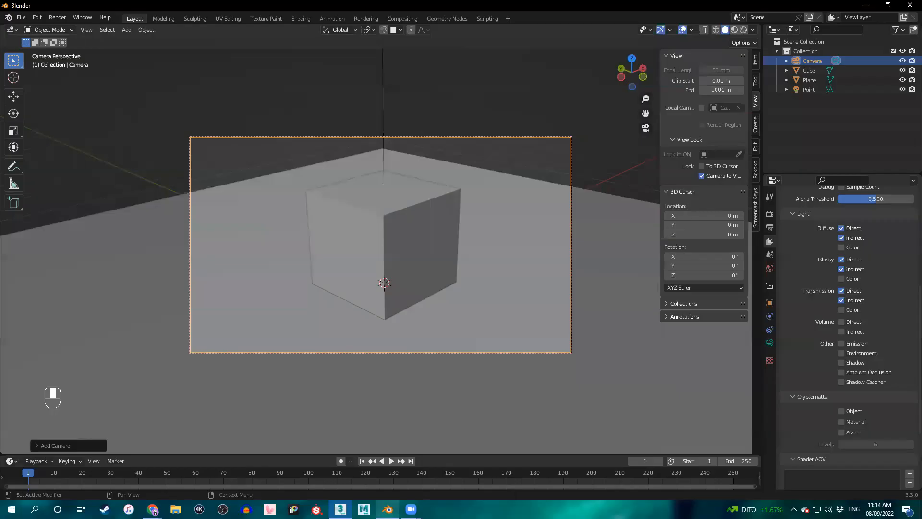
{"action": "left_click", "coordinate": [583, 114]}
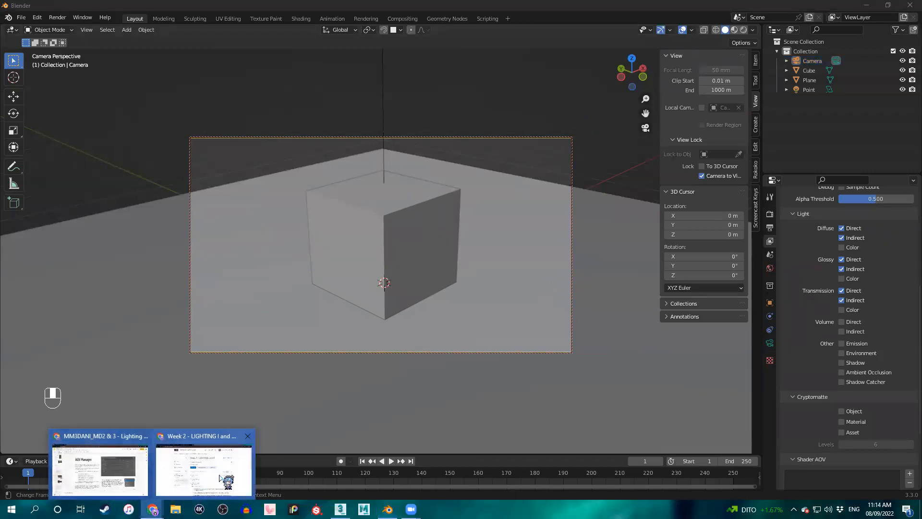
{"action": "left_click", "coordinate": [340, 509]}
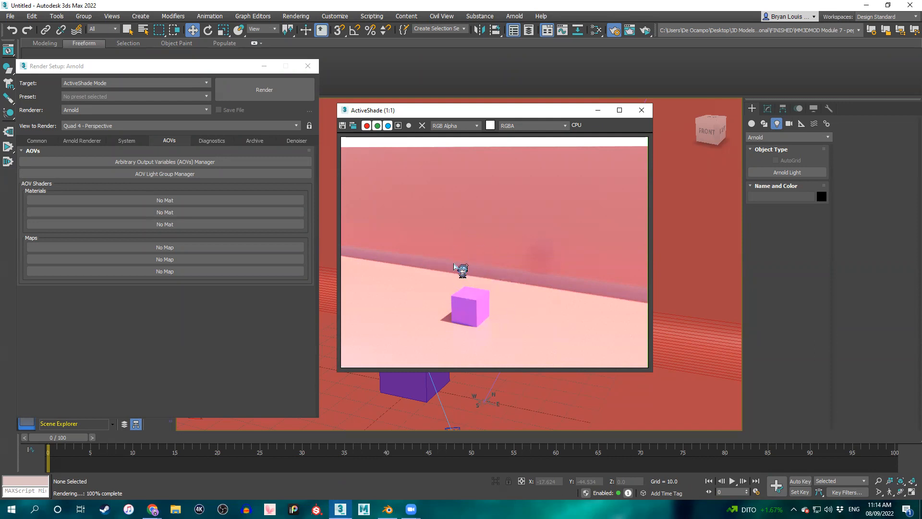
Compare the diffuse_indirect pass with diffuse_direct in the ActiveShade render, ending on diffuse_indirect.
{"action": "left_click", "coordinate": [537, 126]}
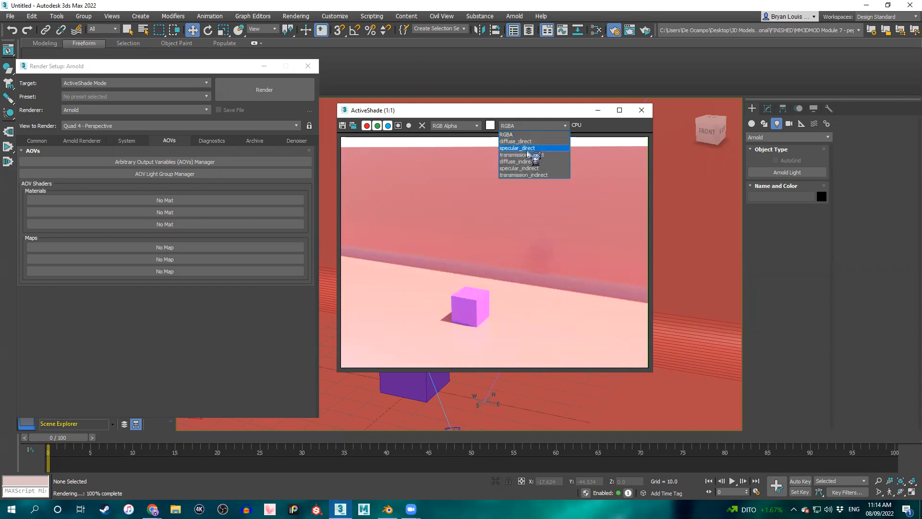
{"action": "left_click", "coordinate": [527, 162]}
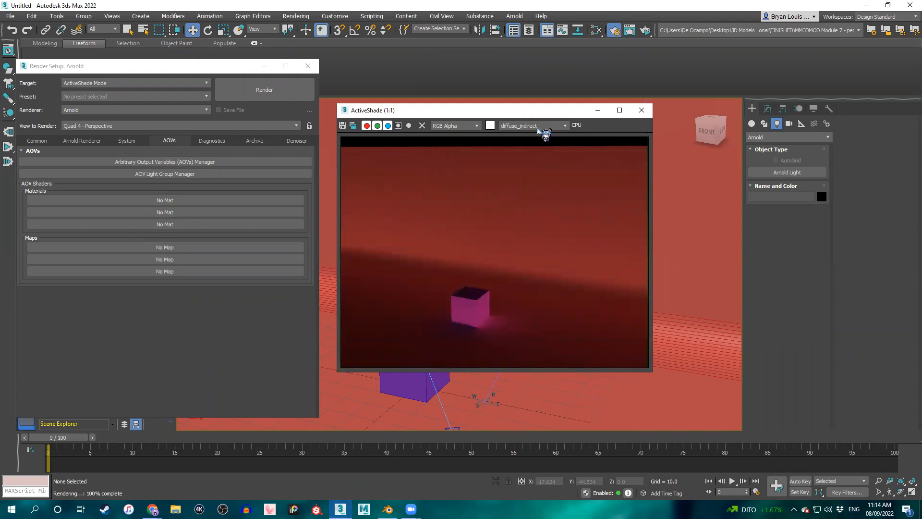
{"action": "left_click", "coordinate": [551, 127]}
{"action": "left_click", "coordinate": [551, 140]}
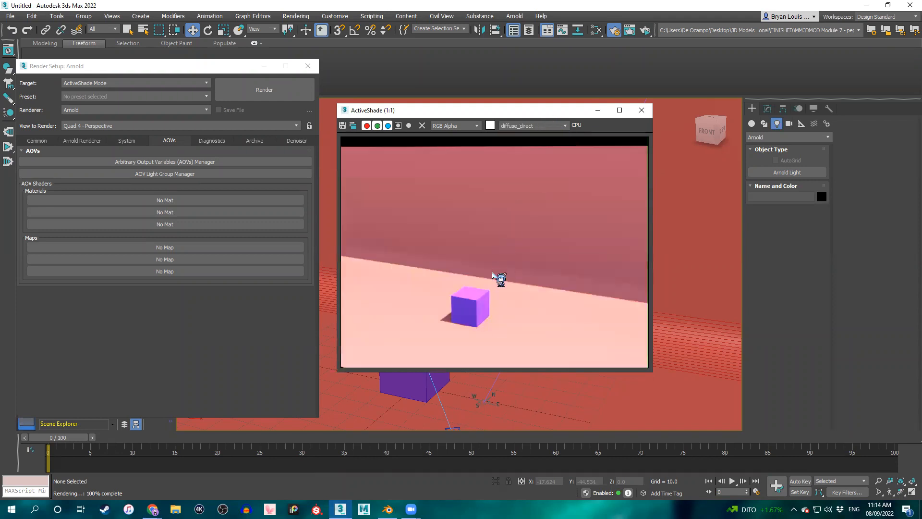
{"action": "left_click", "coordinate": [535, 126]}
{"action": "left_click", "coordinate": [526, 156]}
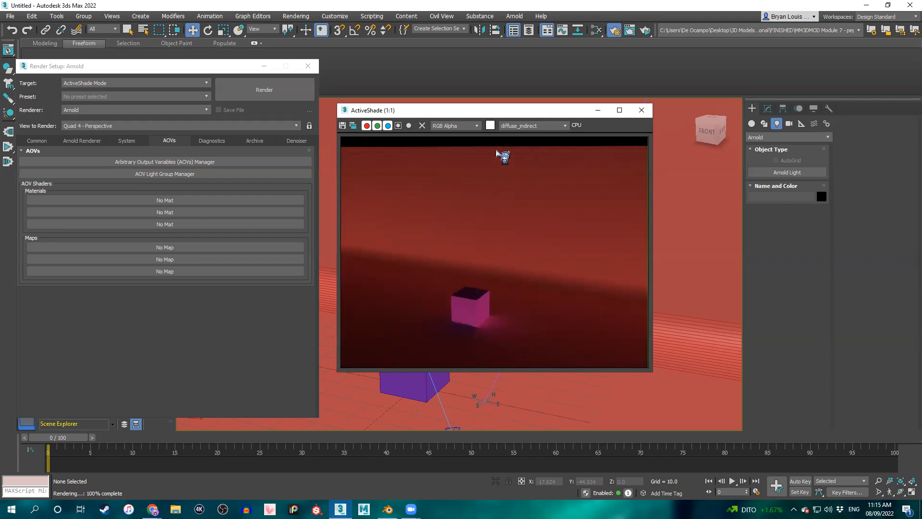
Cycle the ActiveShade render through diffuse_direct, specular_direct and transmission_direct, ending on diffuse_indirect.
{"action": "left_click", "coordinate": [523, 126]}
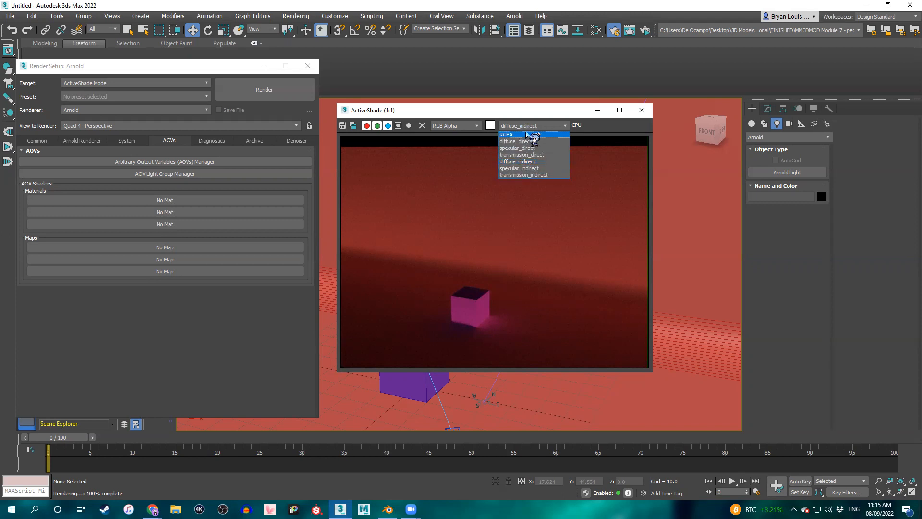
{"action": "left_click", "coordinate": [518, 141]}
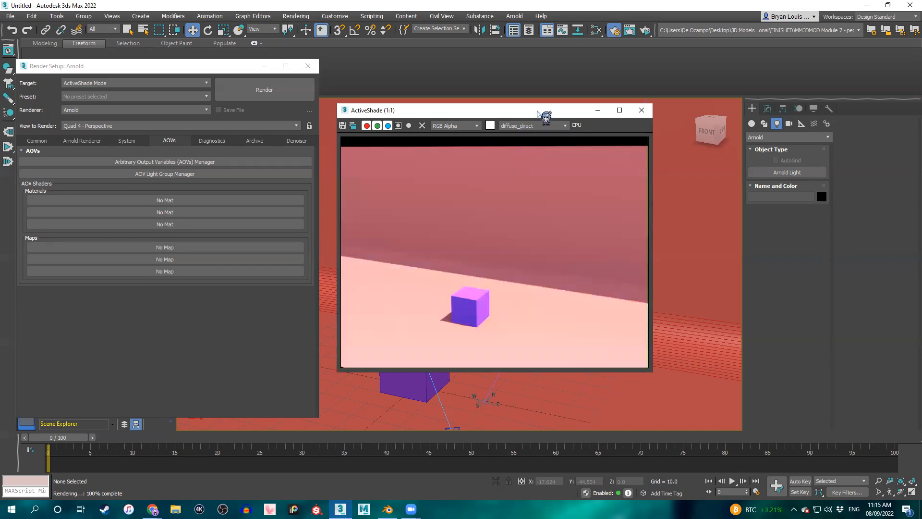
{"action": "left_click", "coordinate": [545, 126]}
{"action": "left_click", "coordinate": [528, 140]}
{"action": "left_click", "coordinate": [544, 126]}
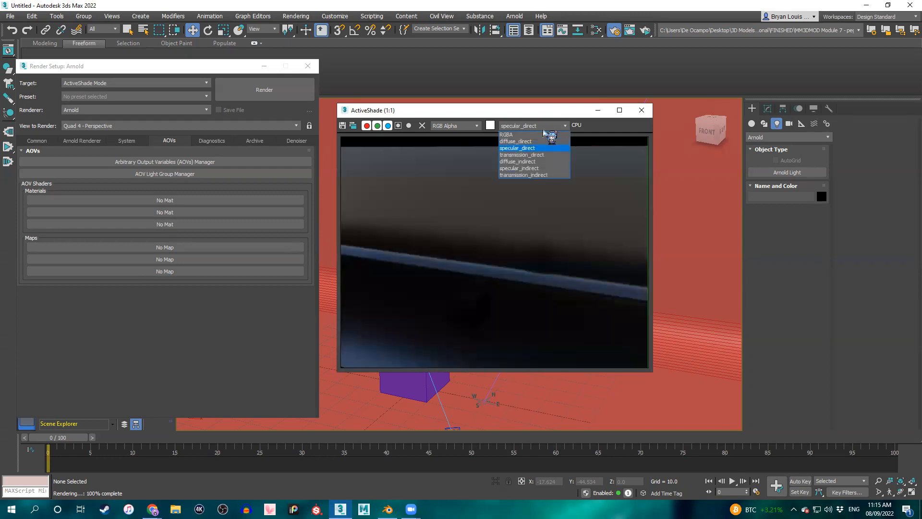
{"action": "left_click", "coordinate": [543, 148]}
{"action": "left_click", "coordinate": [542, 127]}
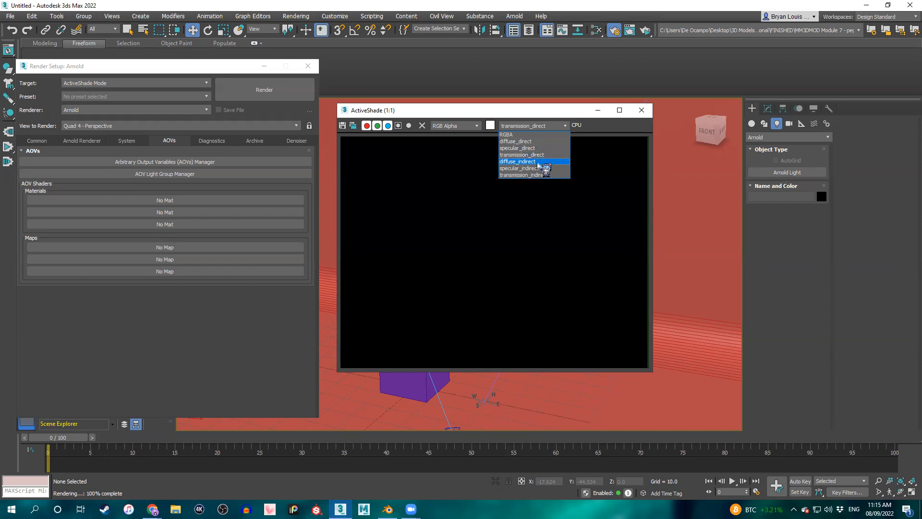
{"action": "left_click", "coordinate": [538, 162]}
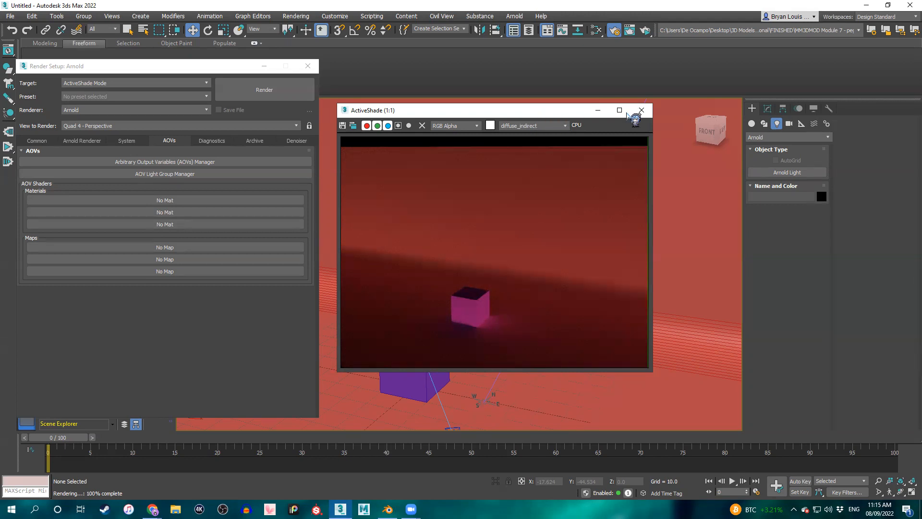
Close the ActiveShade window and move Render Setup off the Scene Explorer.
{"action": "left_click", "coordinate": [642, 110]}
{"action": "left_click", "coordinate": [207, 72]}
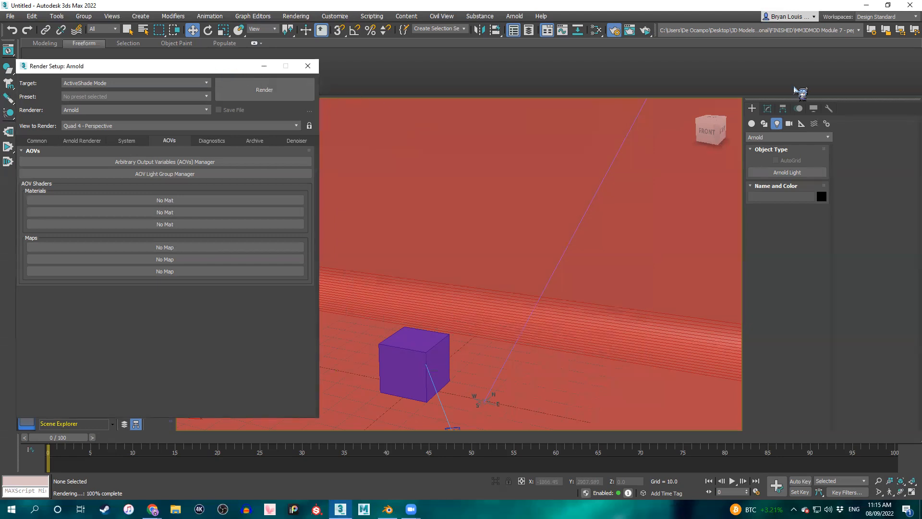
{"action": "left_click_drag", "start_coordinate": [207, 72], "coordinate": [801, 91]}
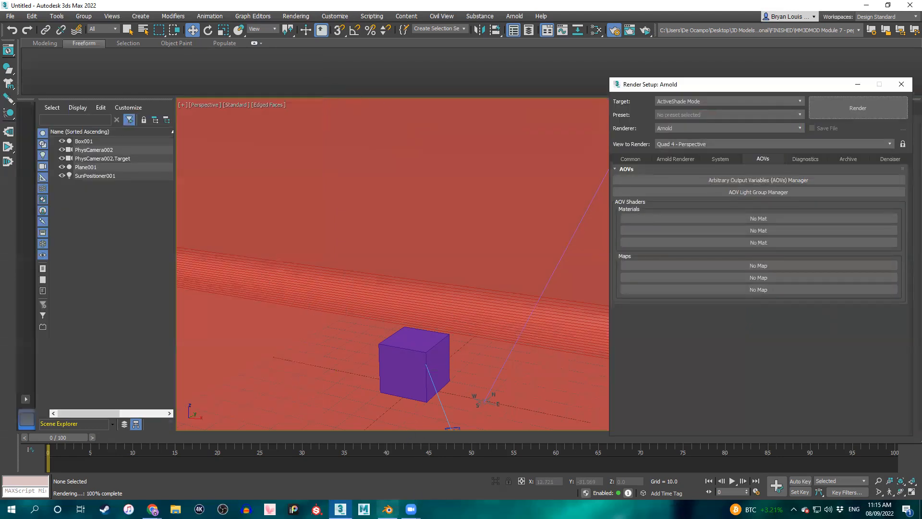
Switch to Chrome and bring up the Lighting I and II presentation at the AOV Manager slide.
{"action": "mouse_move", "coordinate": [340, 510]}
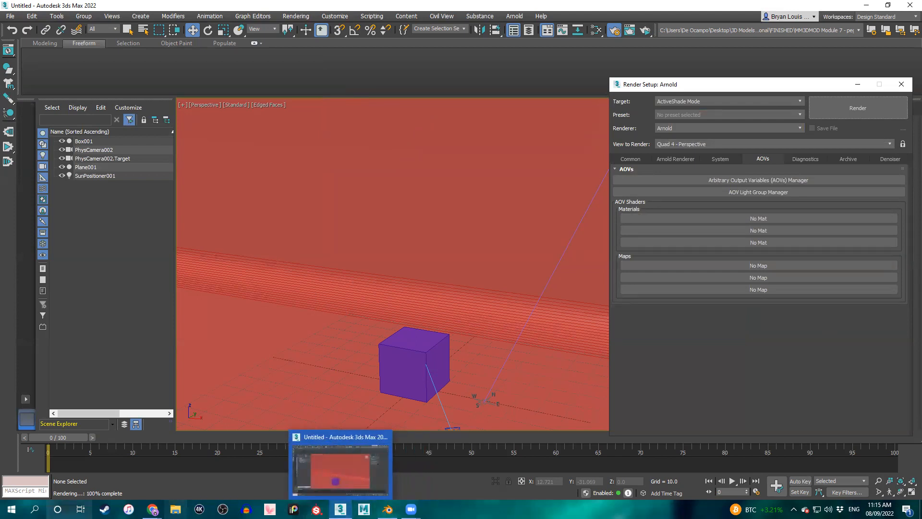
{"action": "mouse_move", "coordinate": [153, 510]}
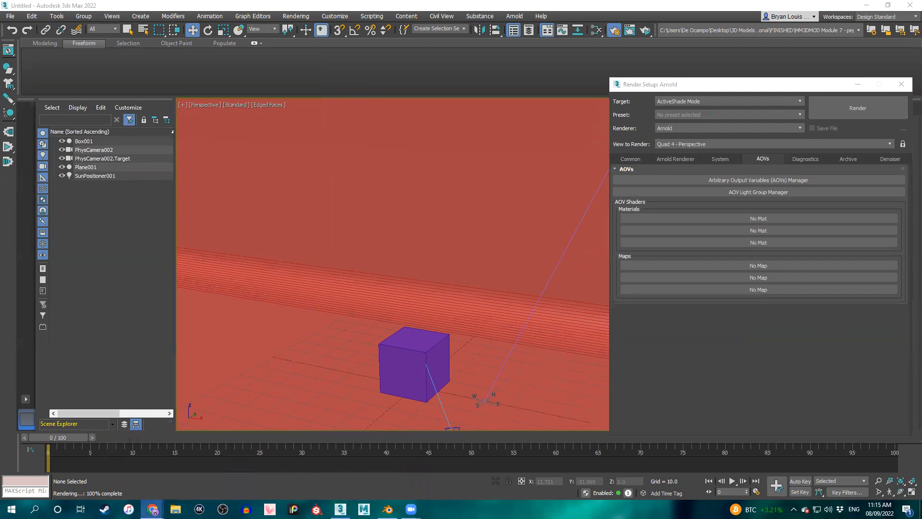
{"action": "left_click", "coordinate": [137, 475]}
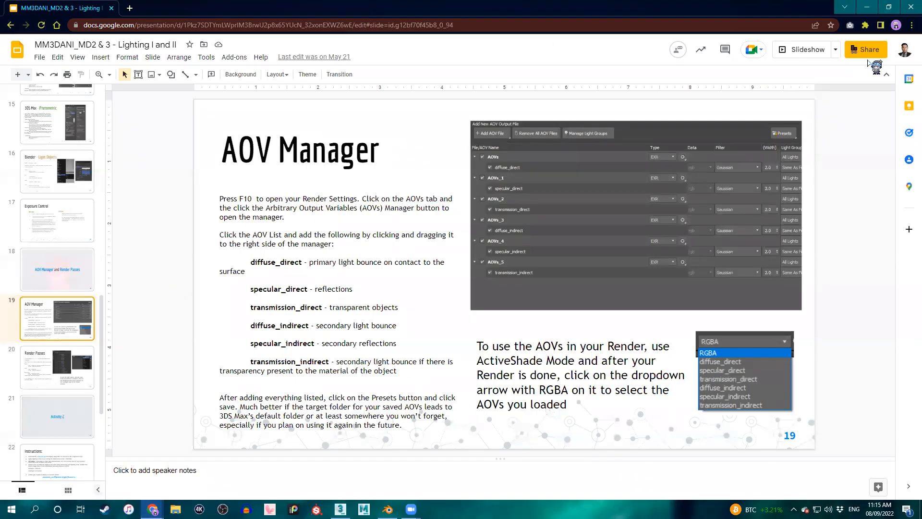